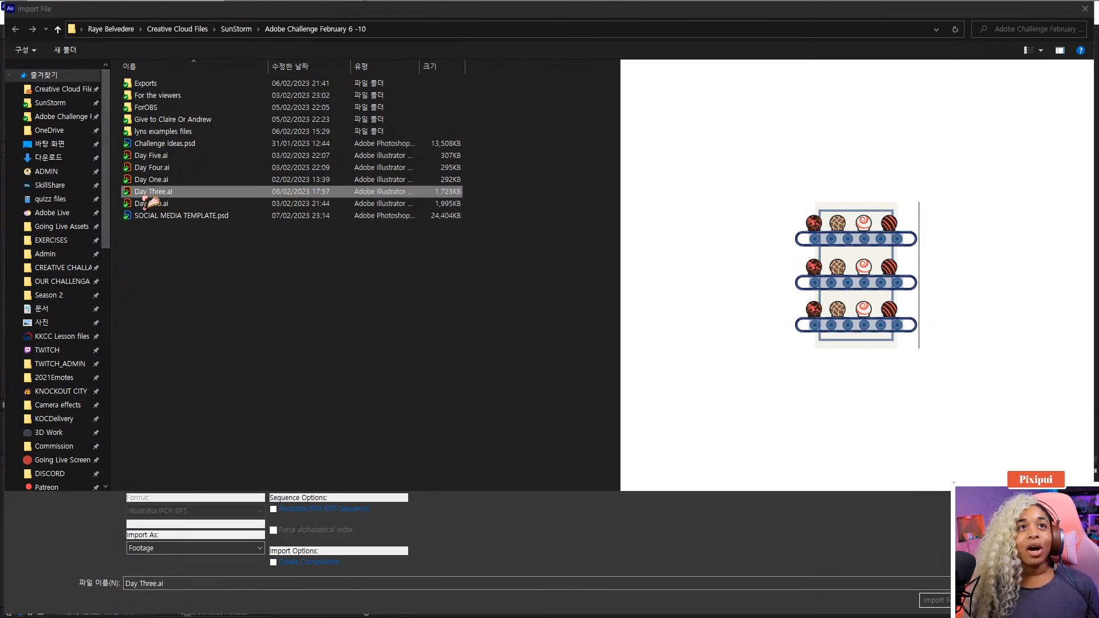
Import Day Three.ai as a composition with footage dimensions set to Layer Size, and open the Day Three composition
double_click(160, 192)
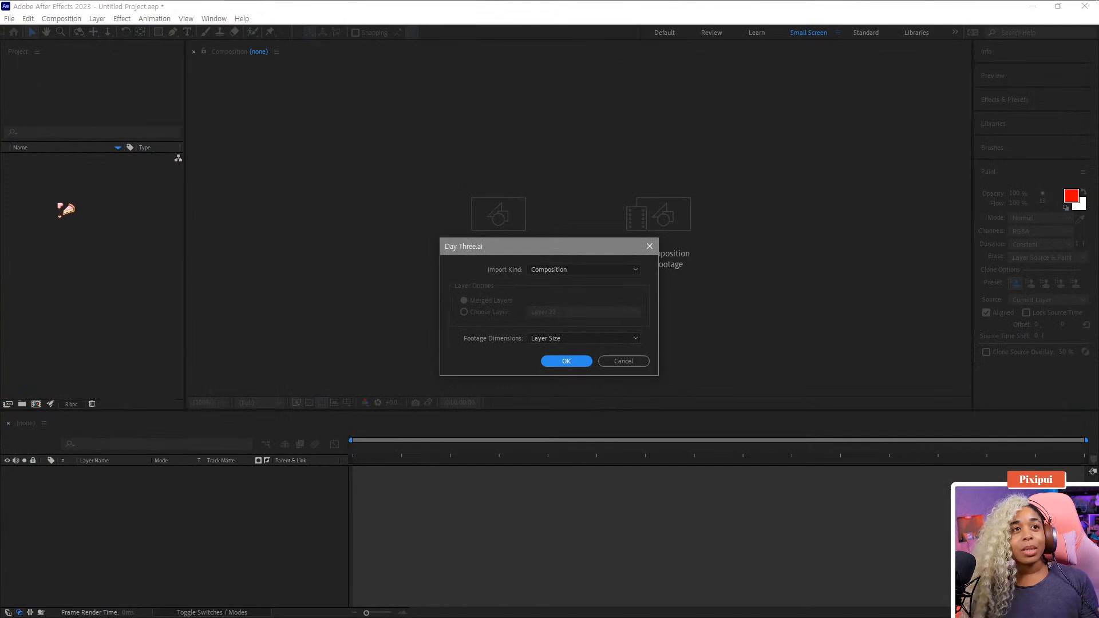
click(562, 342)
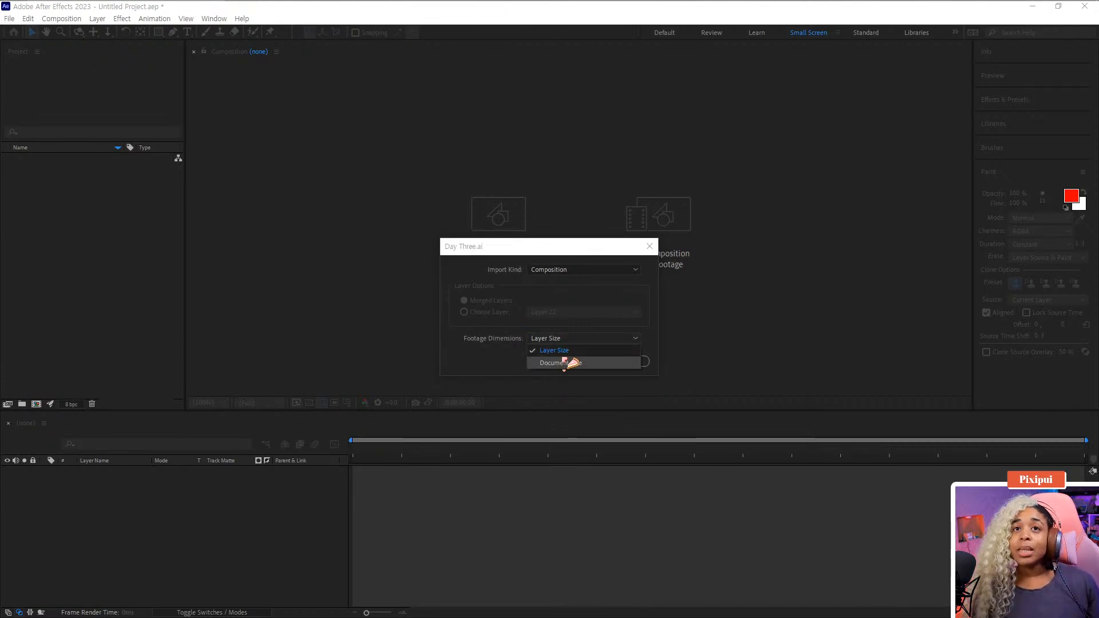
click(566, 352)
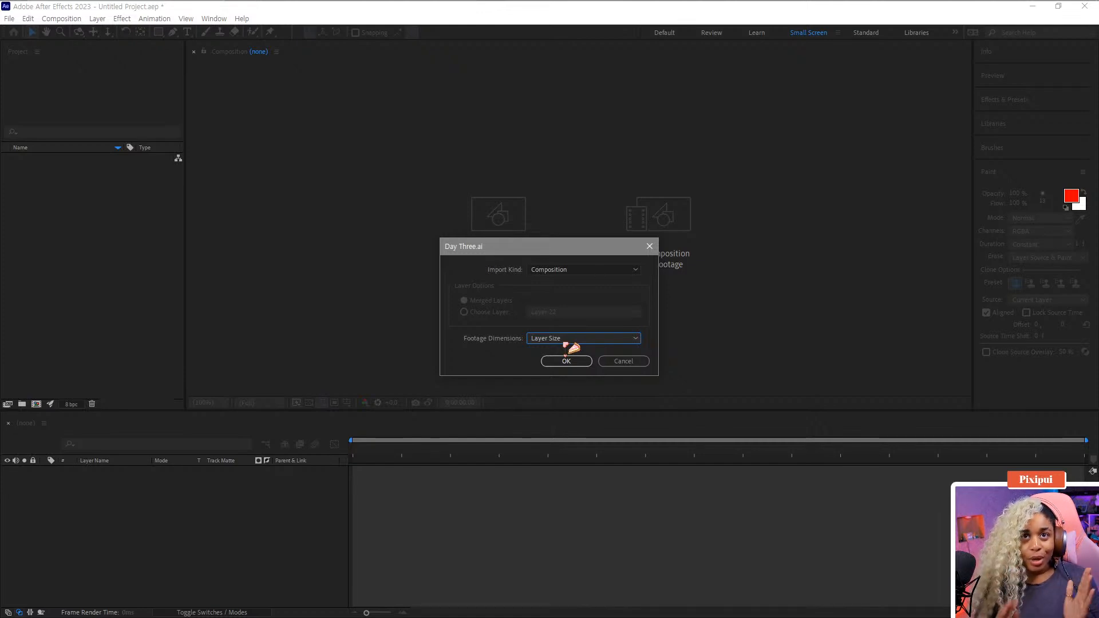
click(573, 361)
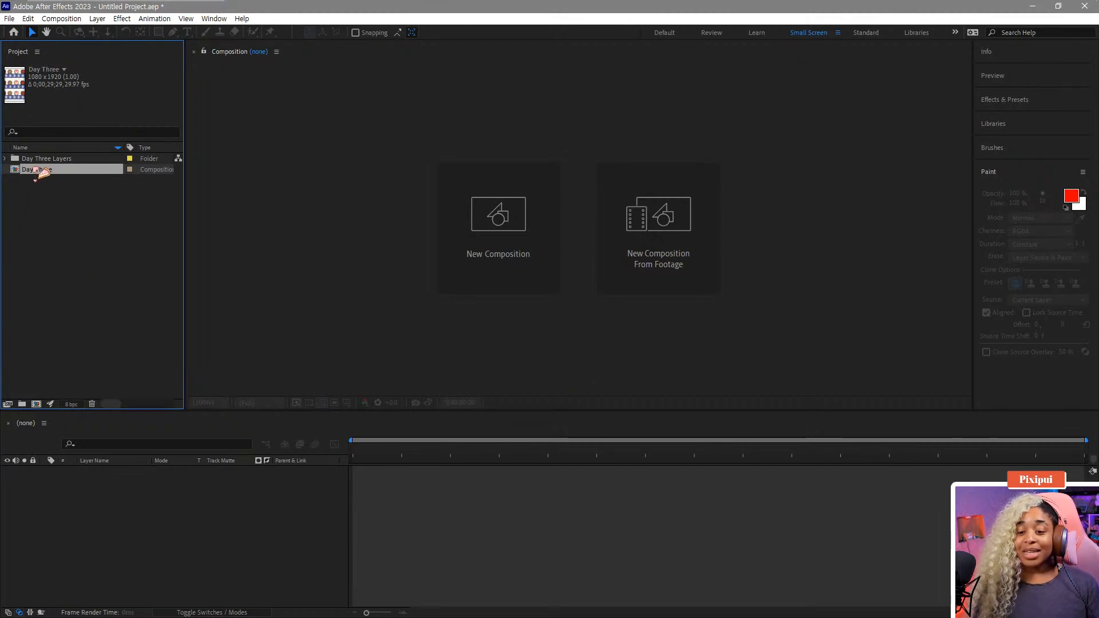
double_click(42, 170)
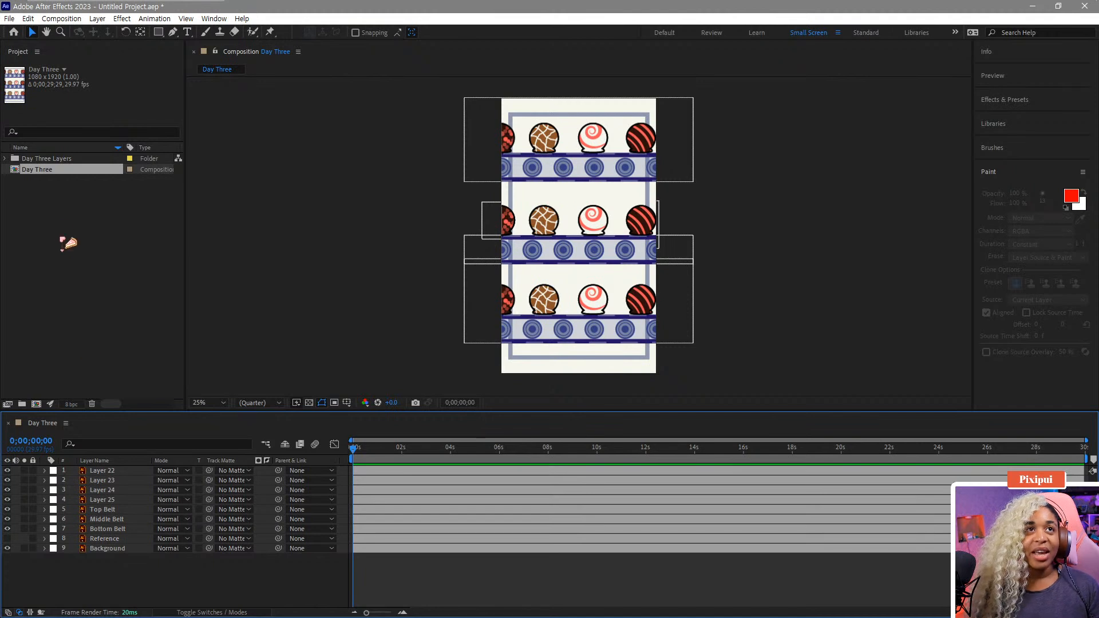
Briefly hide Layer 23 and Layer 24 one at a time to identify which chocolates they contain
click(6, 480)
click(6, 481)
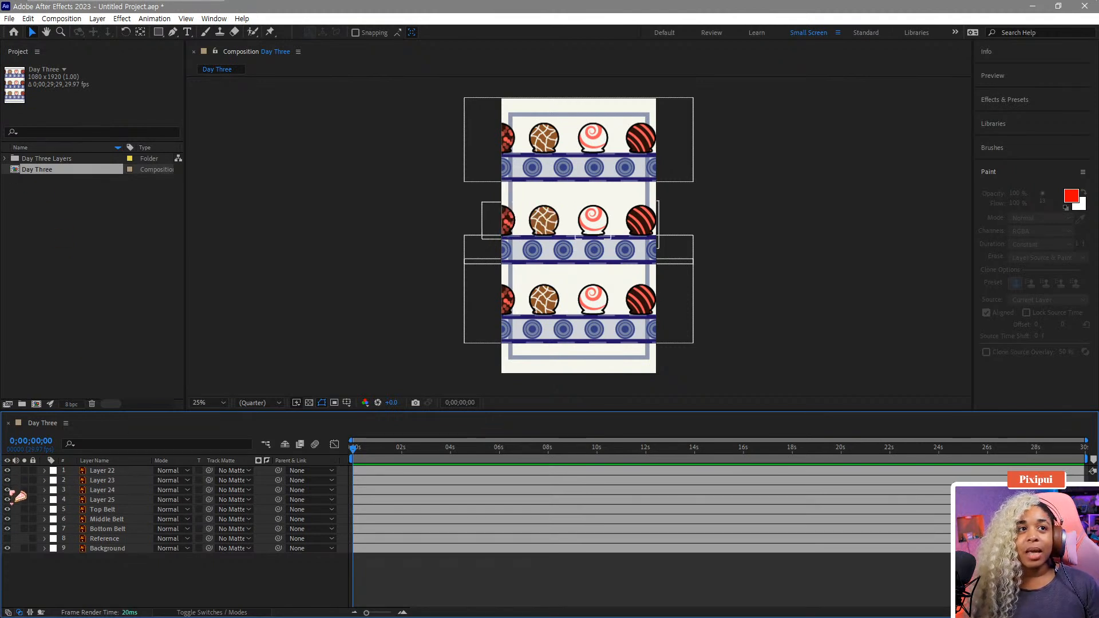
click(10, 490)
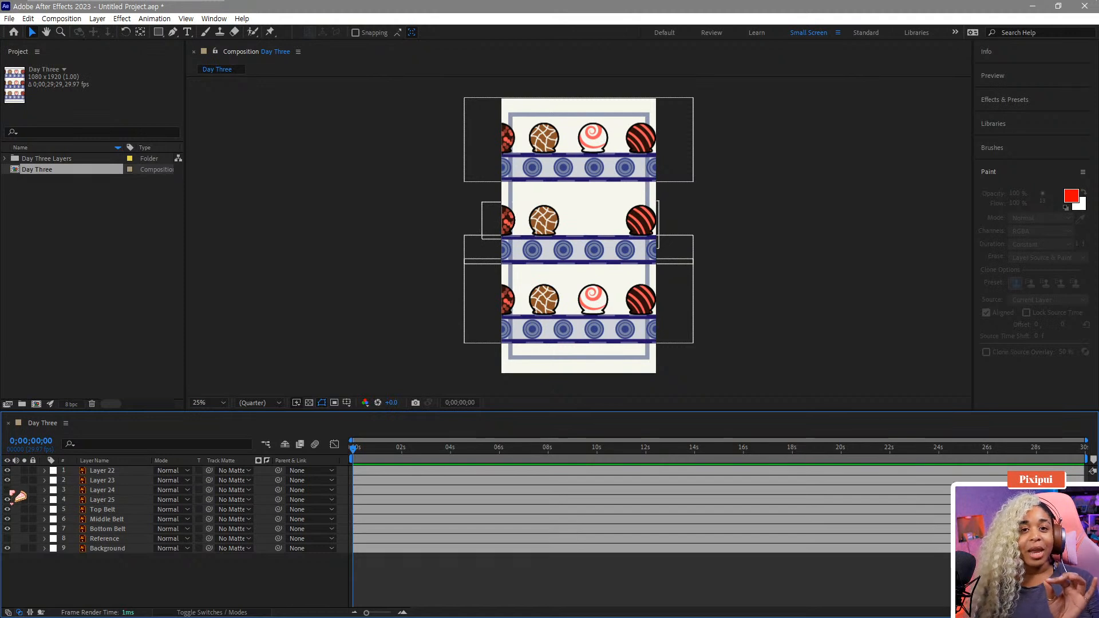
click(9, 491)
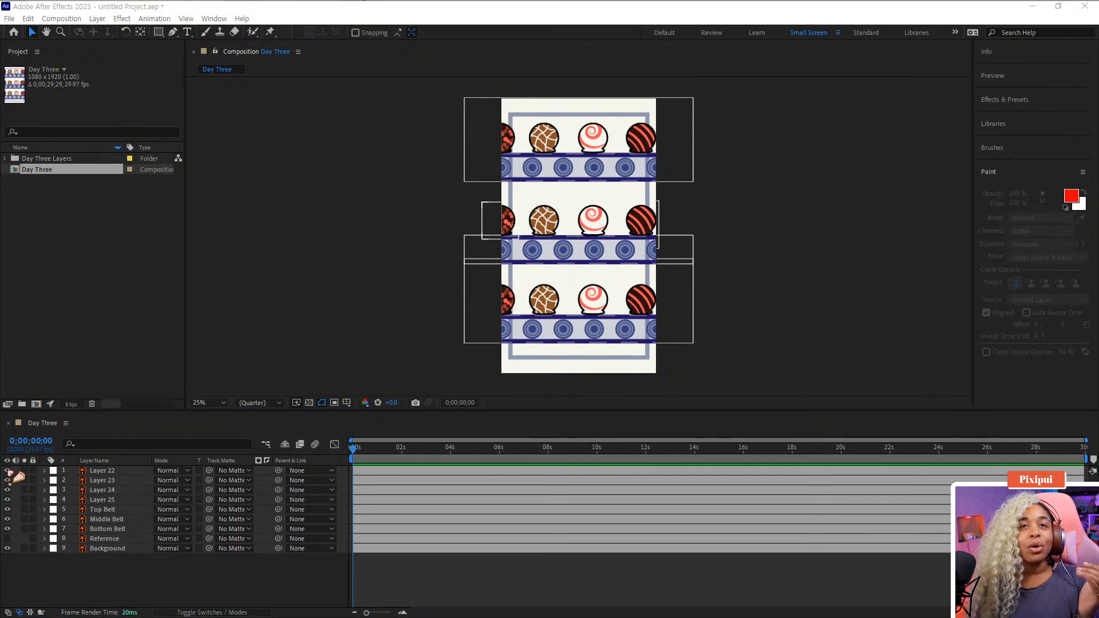
Hide the four chocolate layers, Layer 22 through Layer 25
click(7, 471)
click(7, 480)
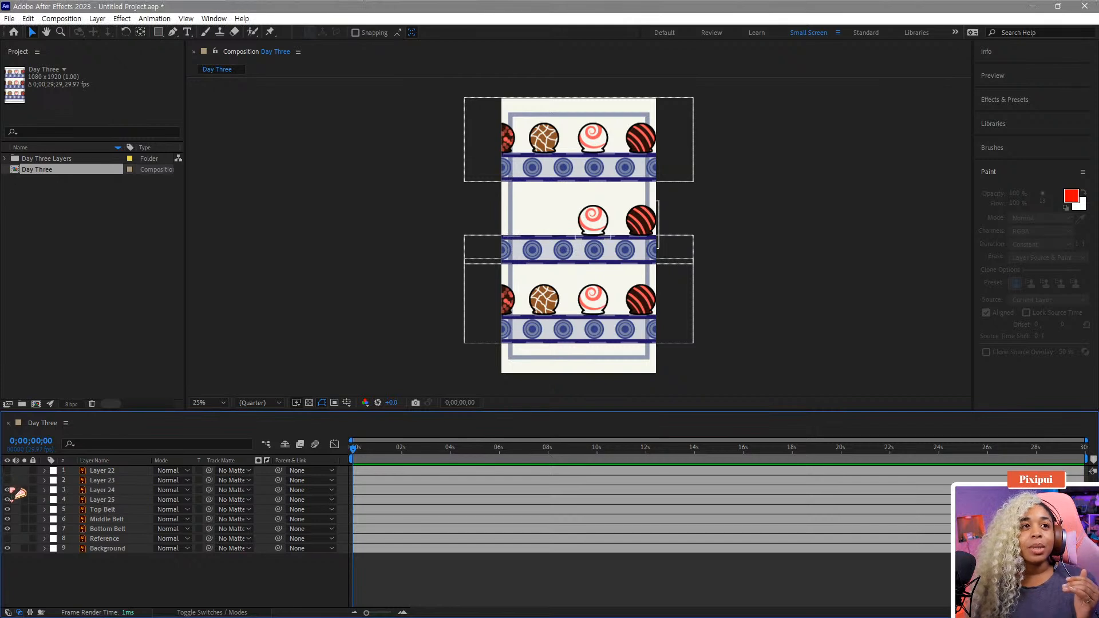
click(7, 490)
click(8, 500)
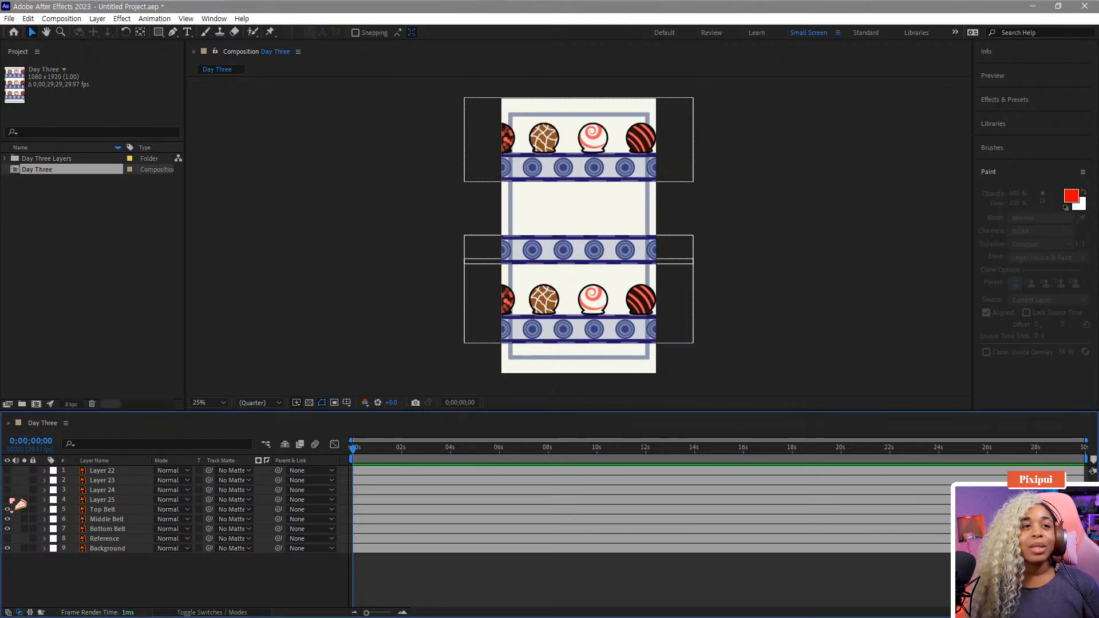
Assign the Orange label colour to Layer 22 through Layer 25
click(104, 500)
shift+click(103, 470)
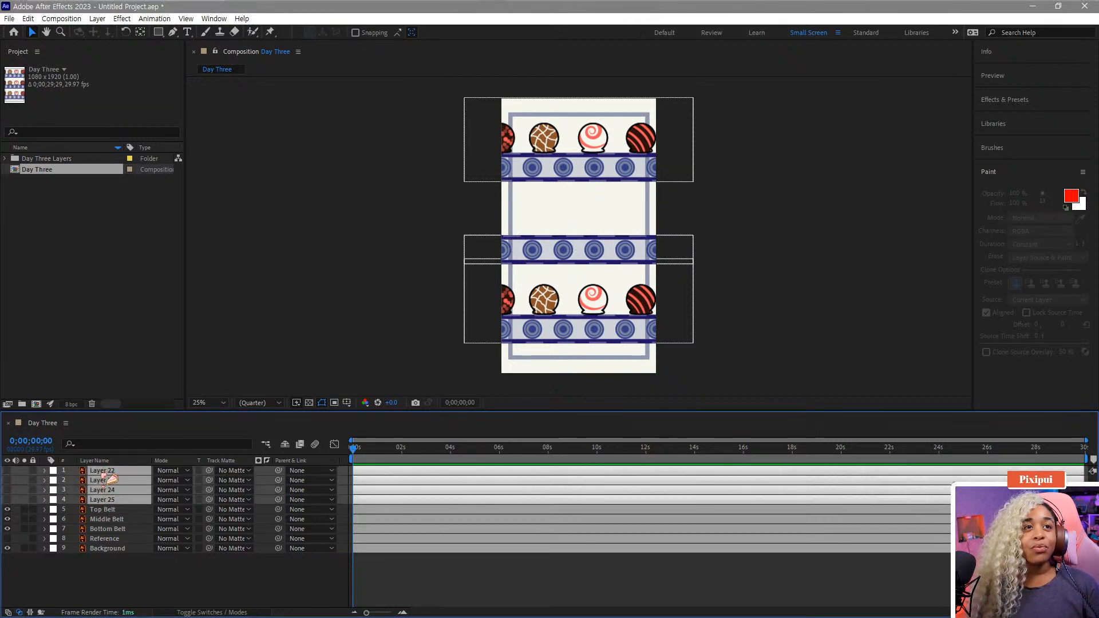
click(54, 473)
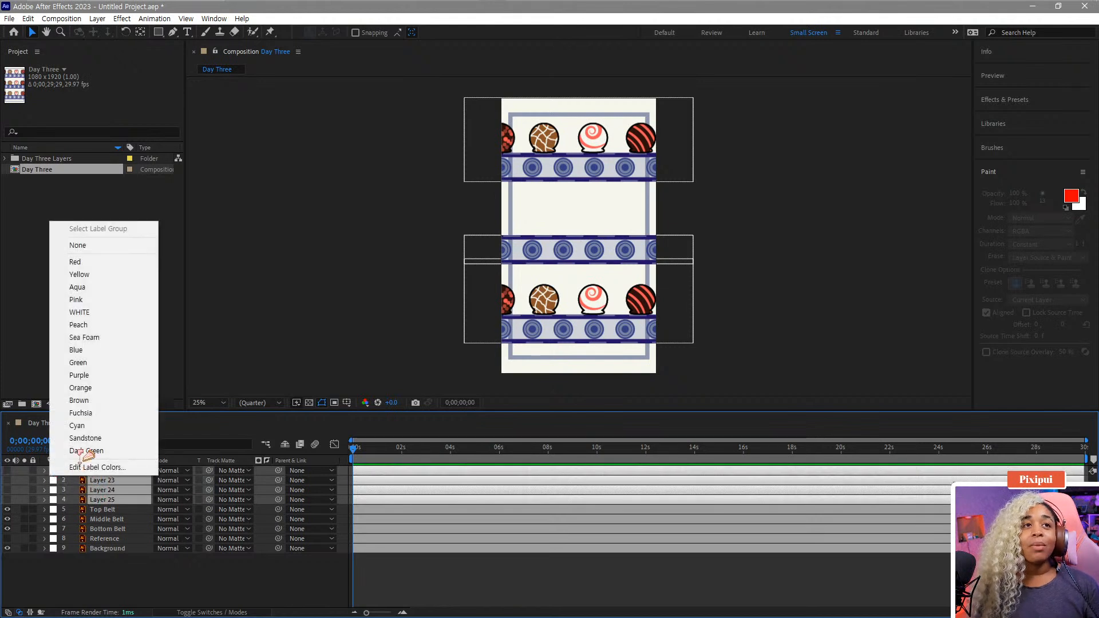
click(102, 388)
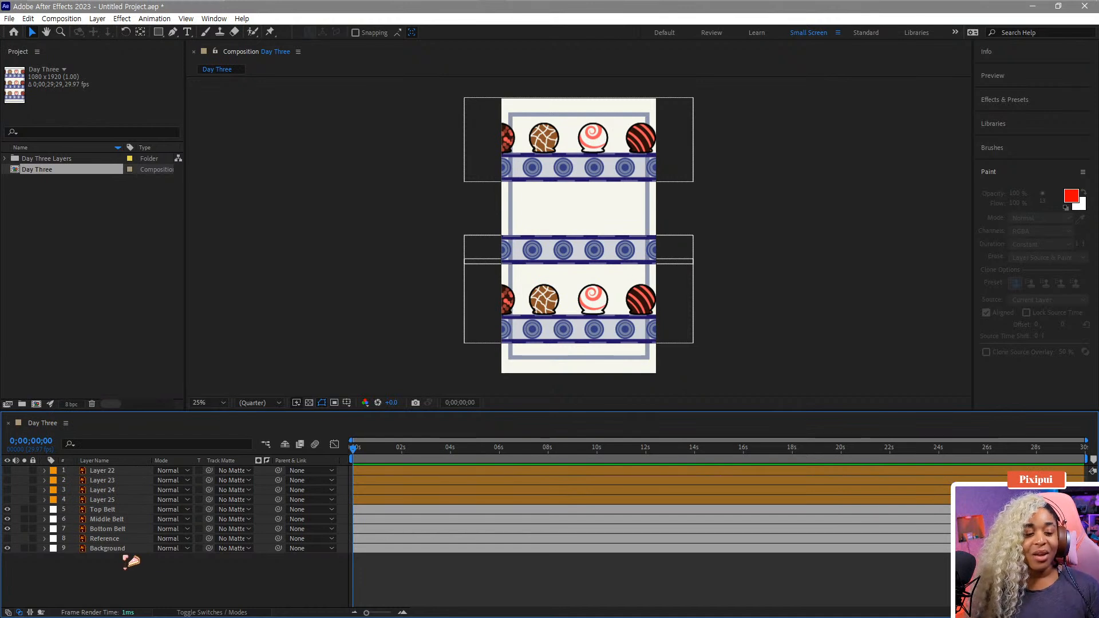
Toggle the visibility of the Top Belt, Middle Belt and Bottom Belt layers to examine what each one contains
click(7, 509)
click(7, 510)
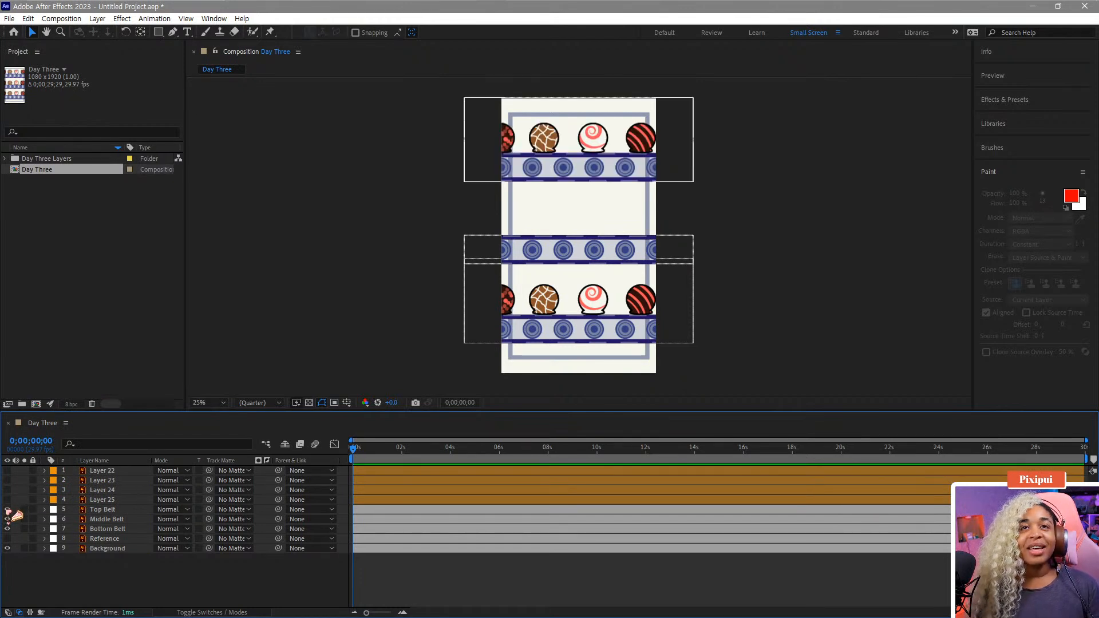
click(7, 509)
click(7, 519)
click(6, 520)
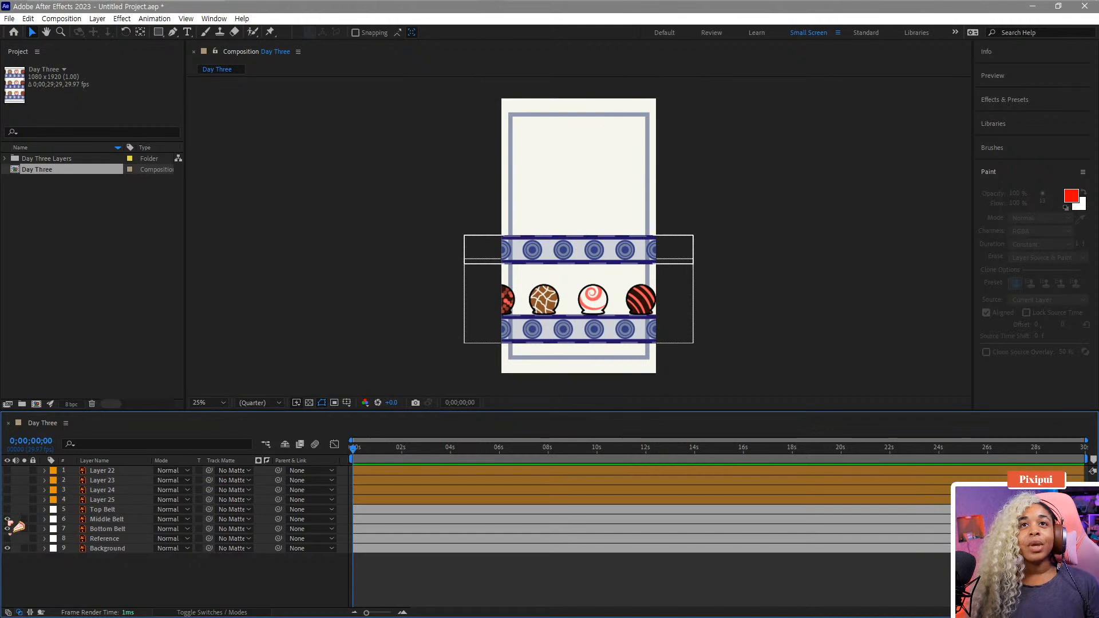
click(7, 519)
click(6, 519)
click(7, 509)
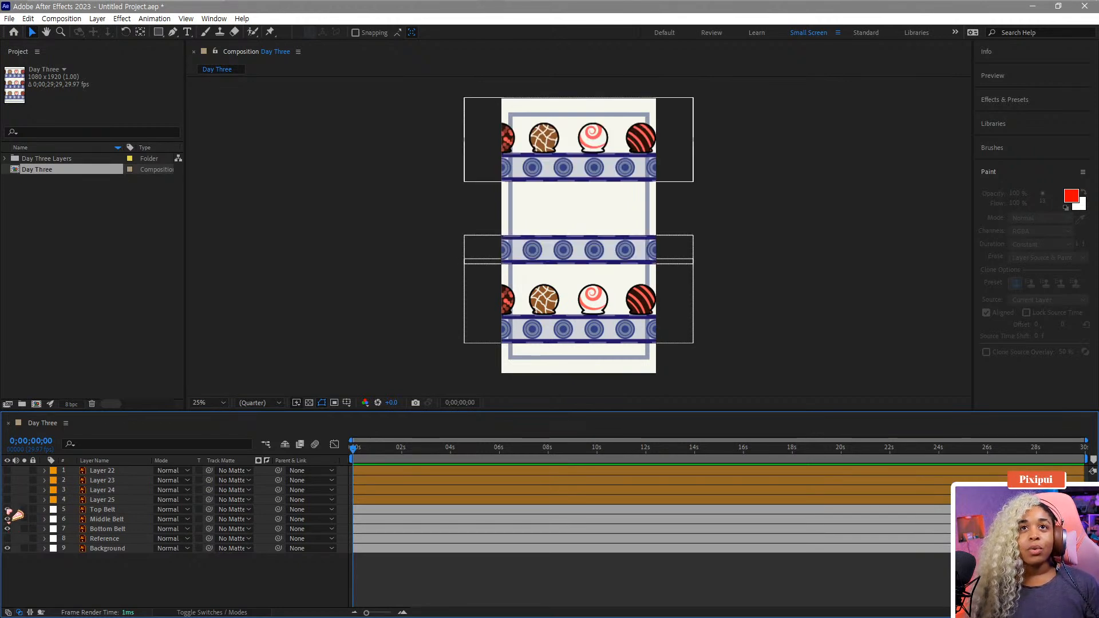
click(8, 530)
click(8, 529)
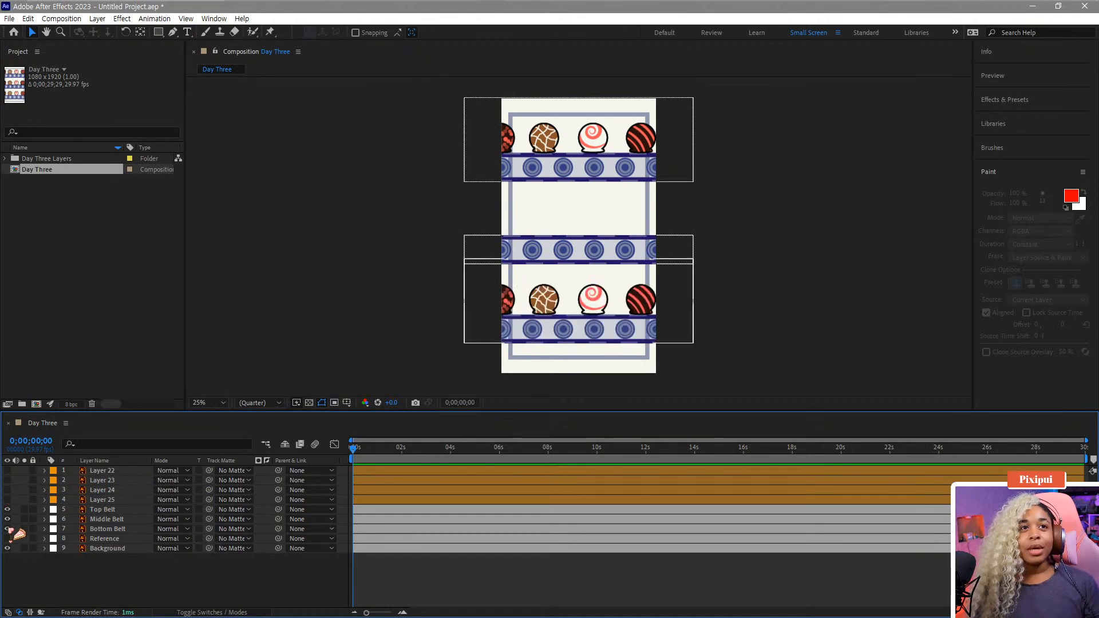
click(7, 510)
click(7, 509)
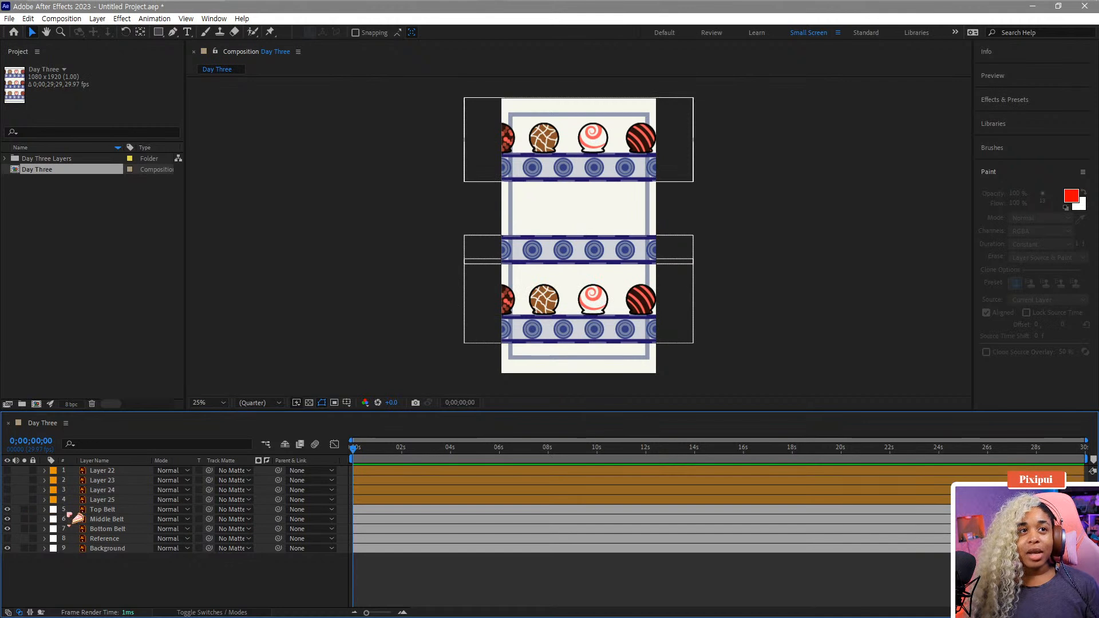
Lock the Top Belt and Bottom Belt layers, checking the bottom belt by briefly hiding it
click(109, 511)
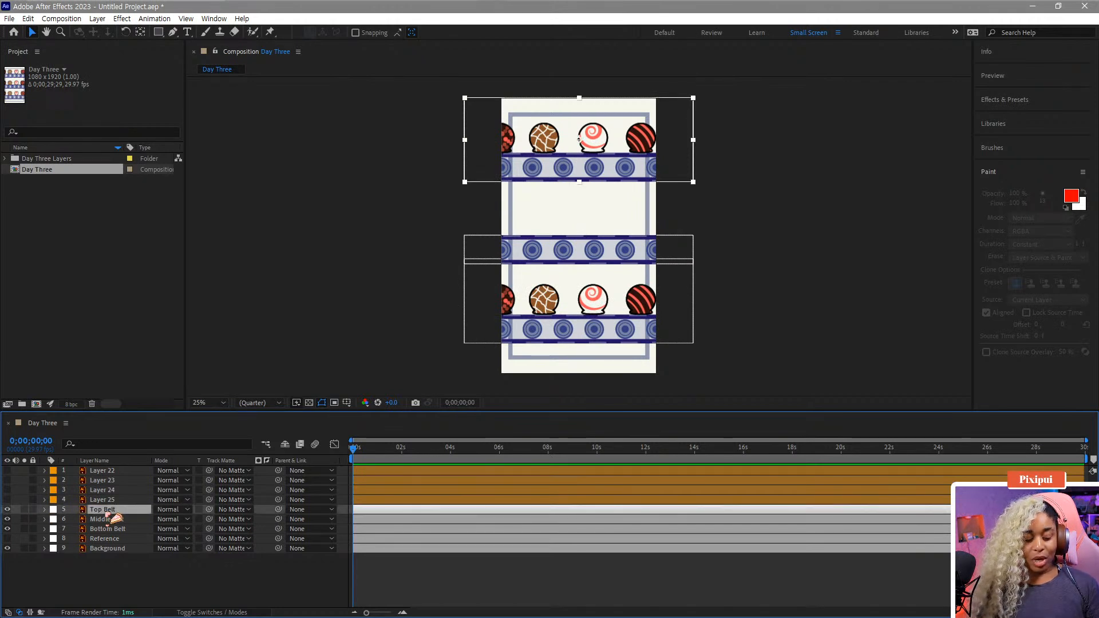
click(33, 510)
click(32, 529)
click(7, 530)
click(7, 529)
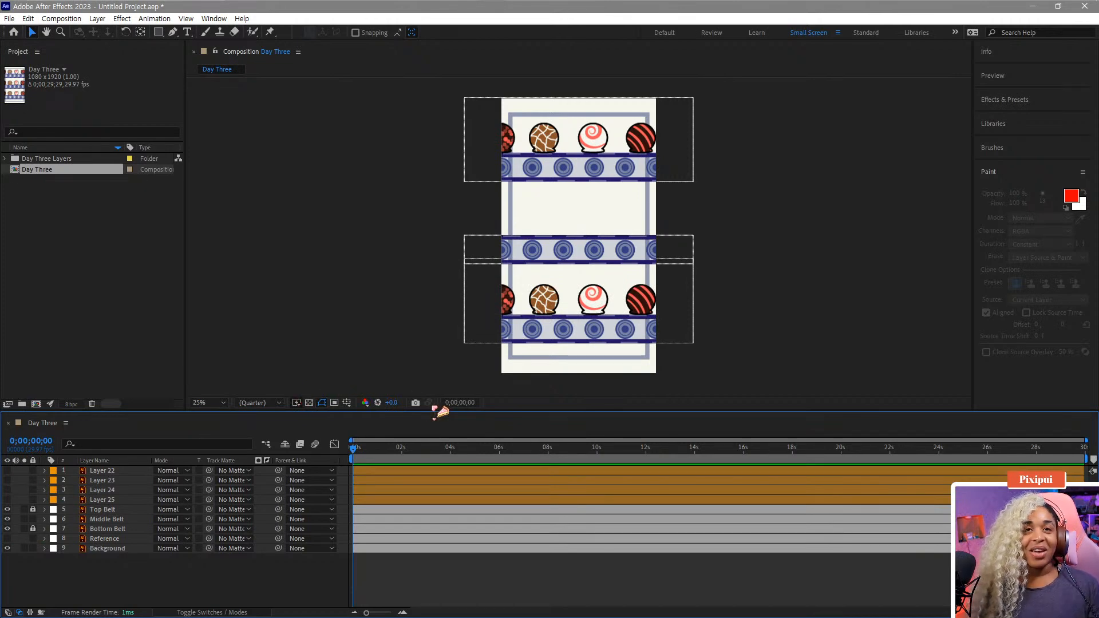
Select the middle belt in the composition and examine its artwork by briefly hiding the layer
scroll(544, 257, up, 3)
scroll(544, 261, down, 1)
click(482, 261)
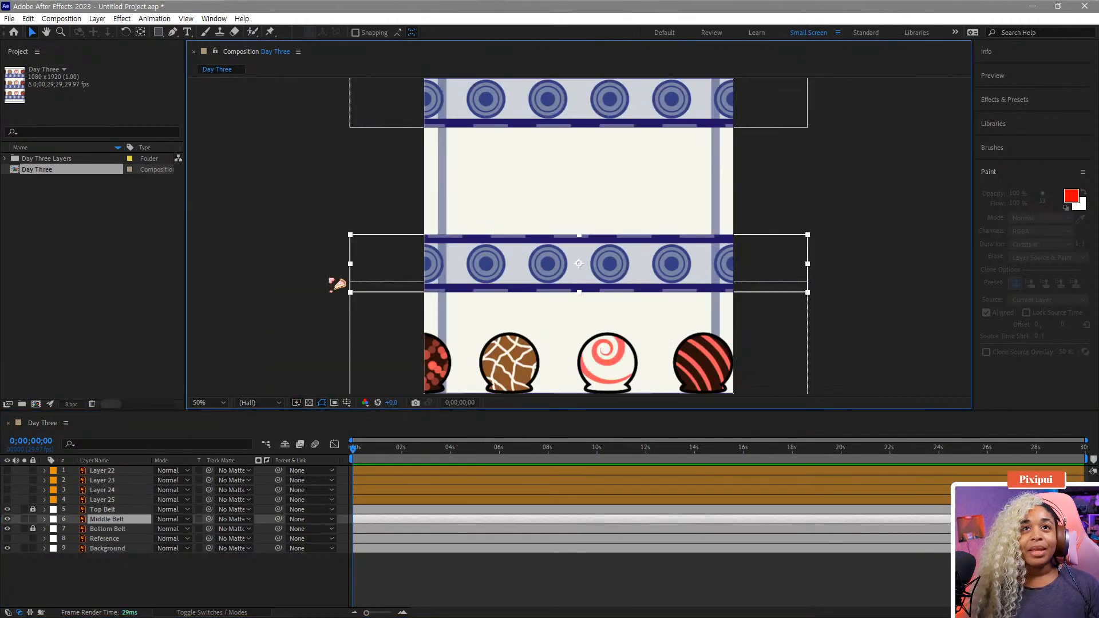
click(7, 519)
click(8, 520)
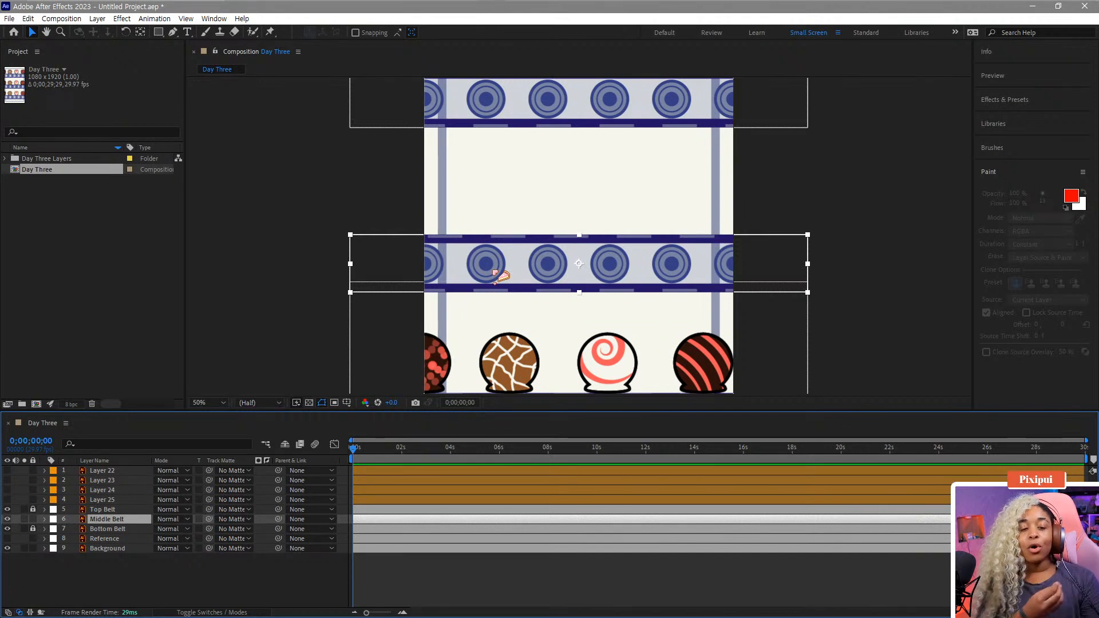
click(337, 263)
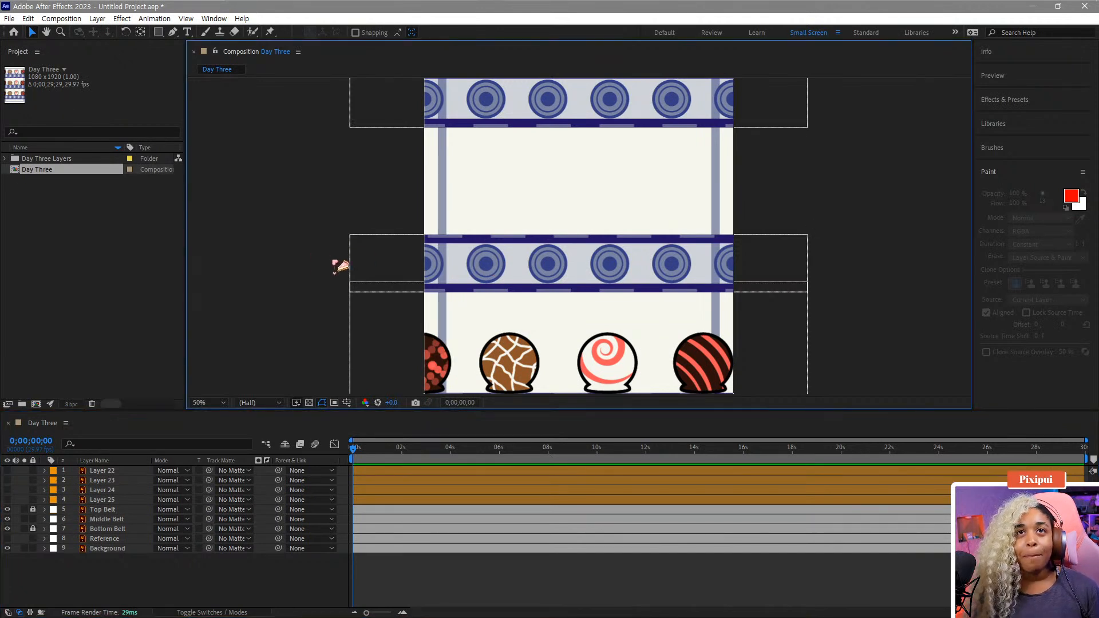
Create shapes from the Middle Belt vector layer and deselect the result
click(108, 520)
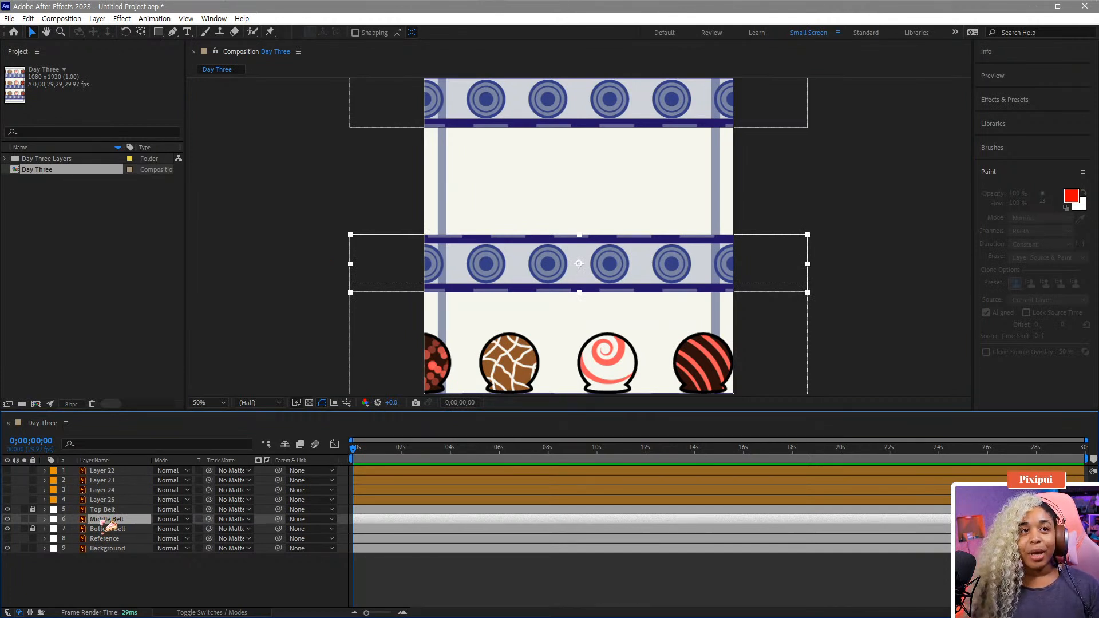
right_click(102, 522)
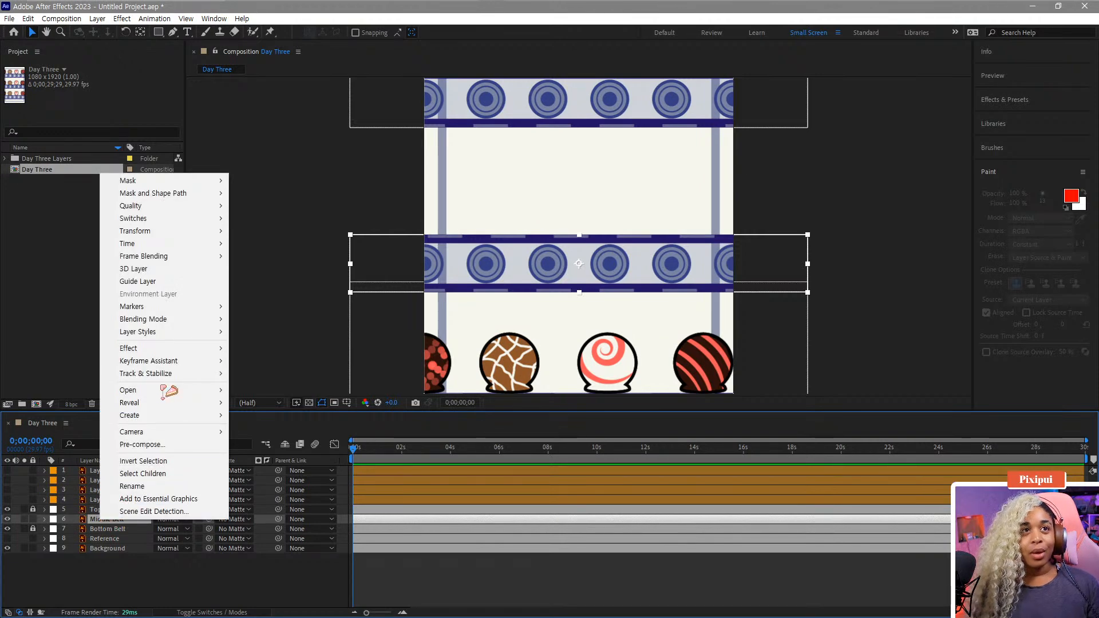
mouse_move(177, 417)
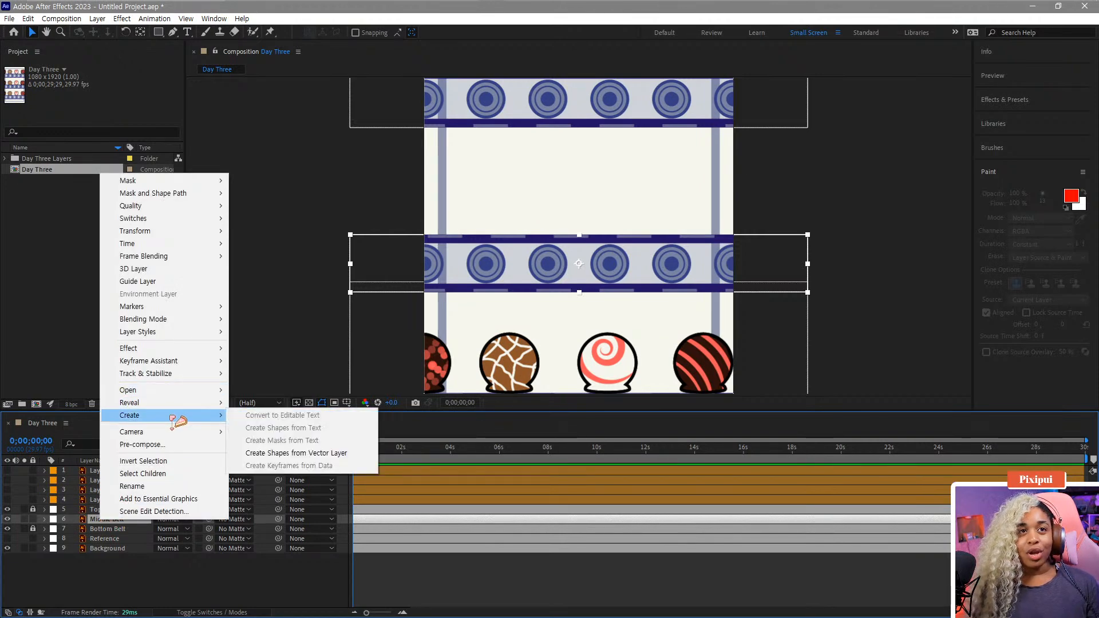
click(291, 454)
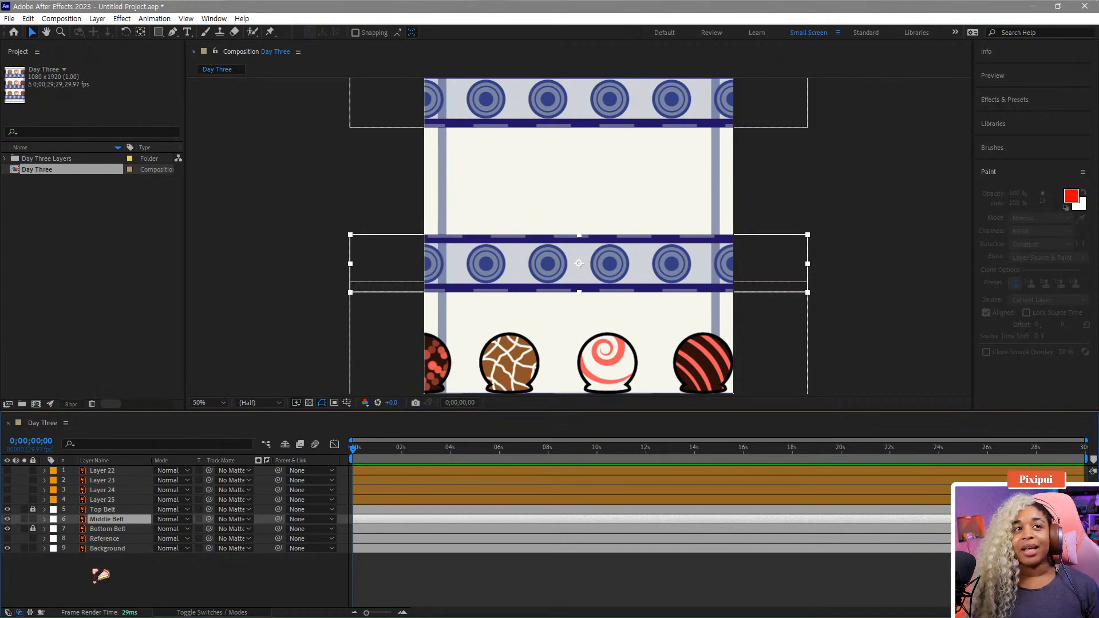
click(204, 320)
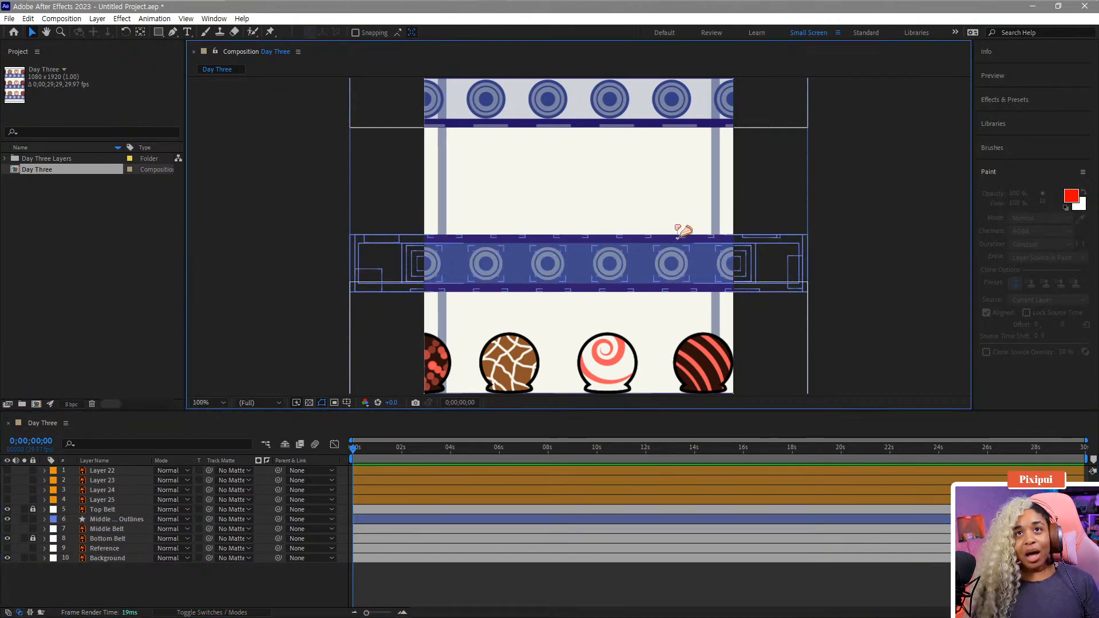
Inspect the edges of the converted middle belt and the unconverted top belt up close
scroll(684, 232, up, 2)
key(space)
drag(570, 121, 598, 245)
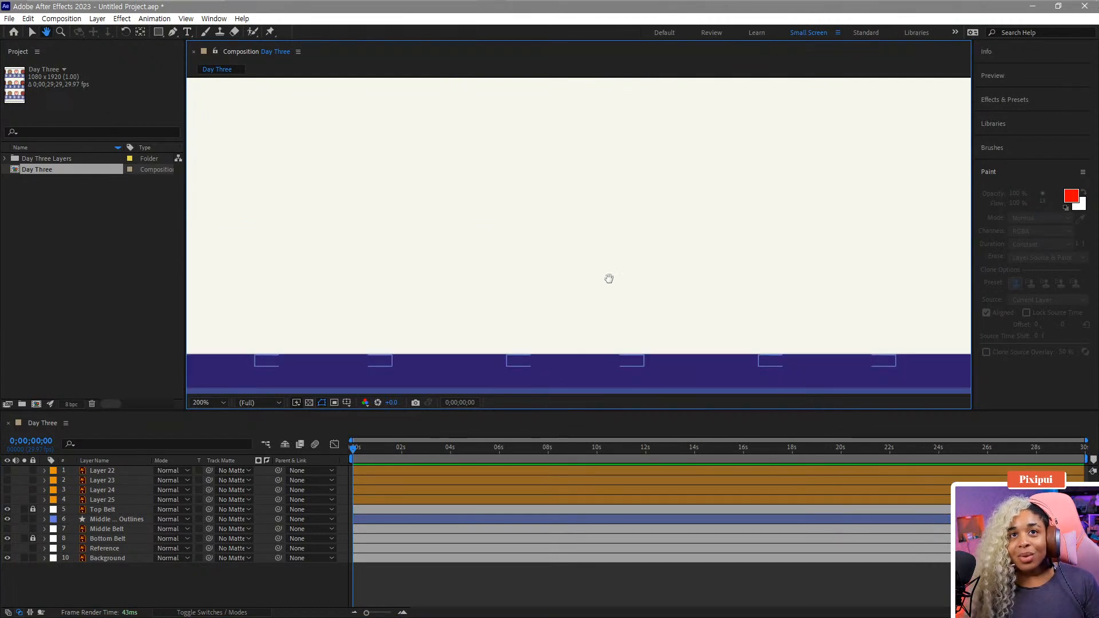
scroll(579, 329, up, 5)
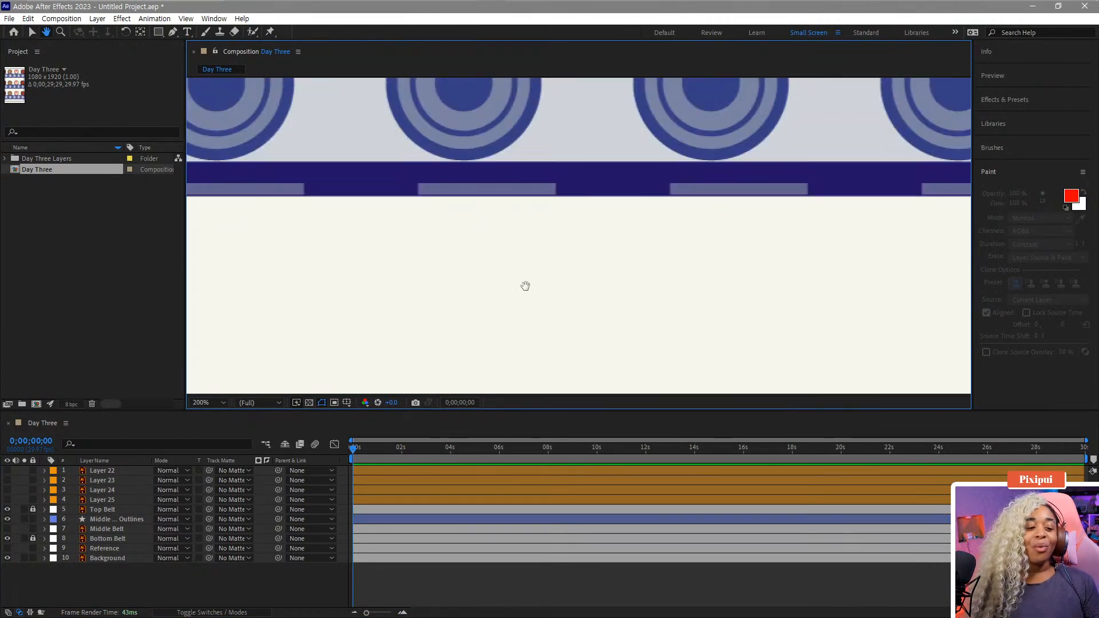
scroll(533, 294, down, 2)
scroll(522, 246, down, 2)
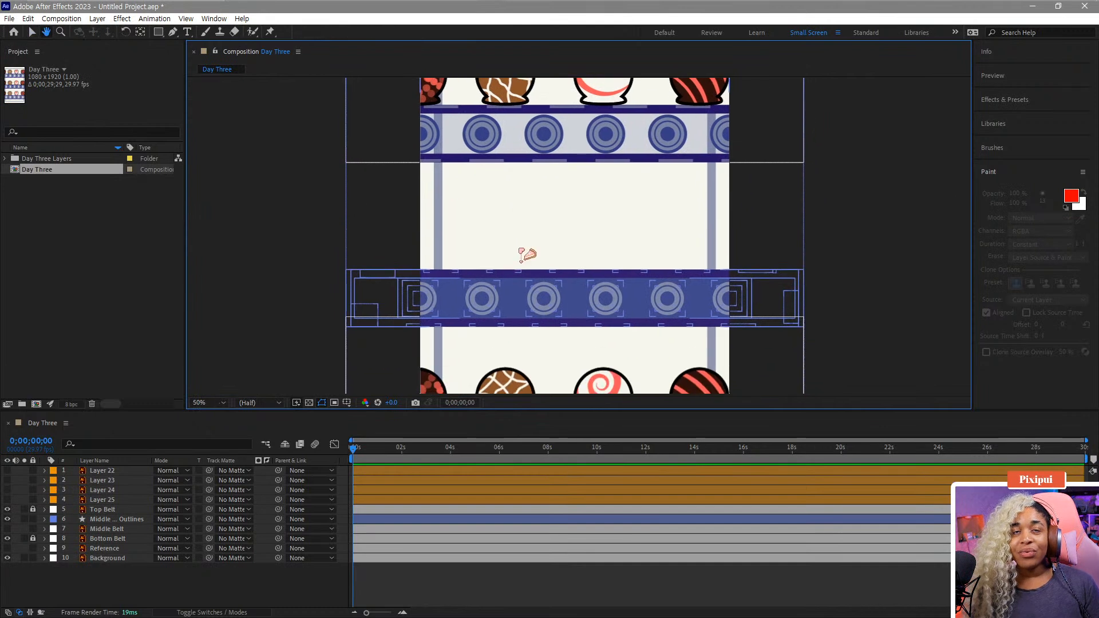
In the contents of the middle belt outlines layer, hide every shape group except Group 27 and select that group
click(45, 519)
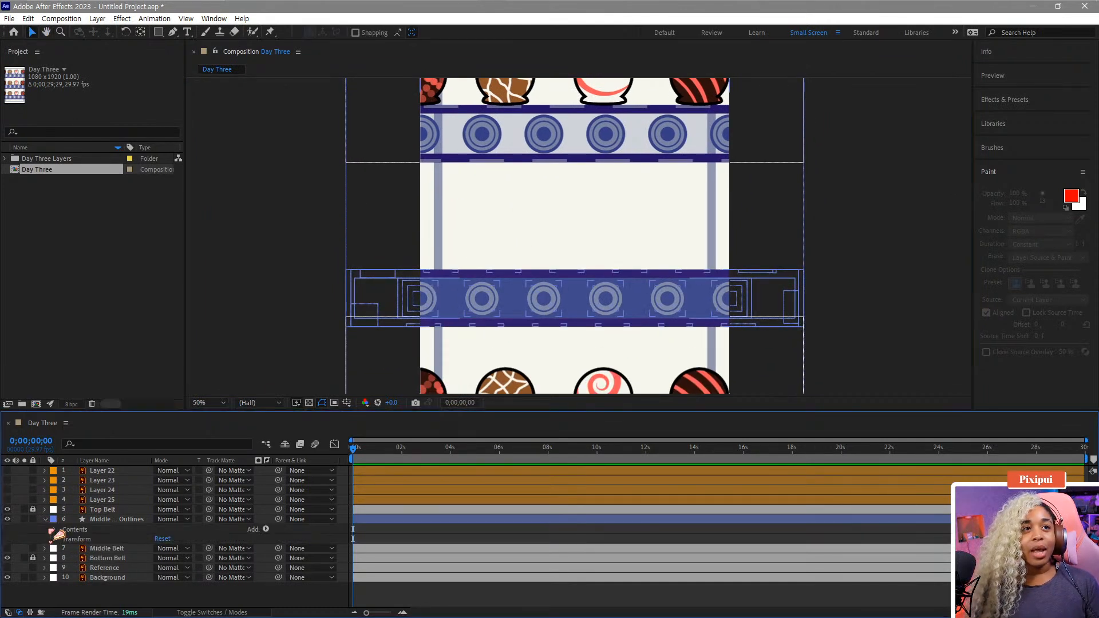
click(55, 529)
click(85, 481)
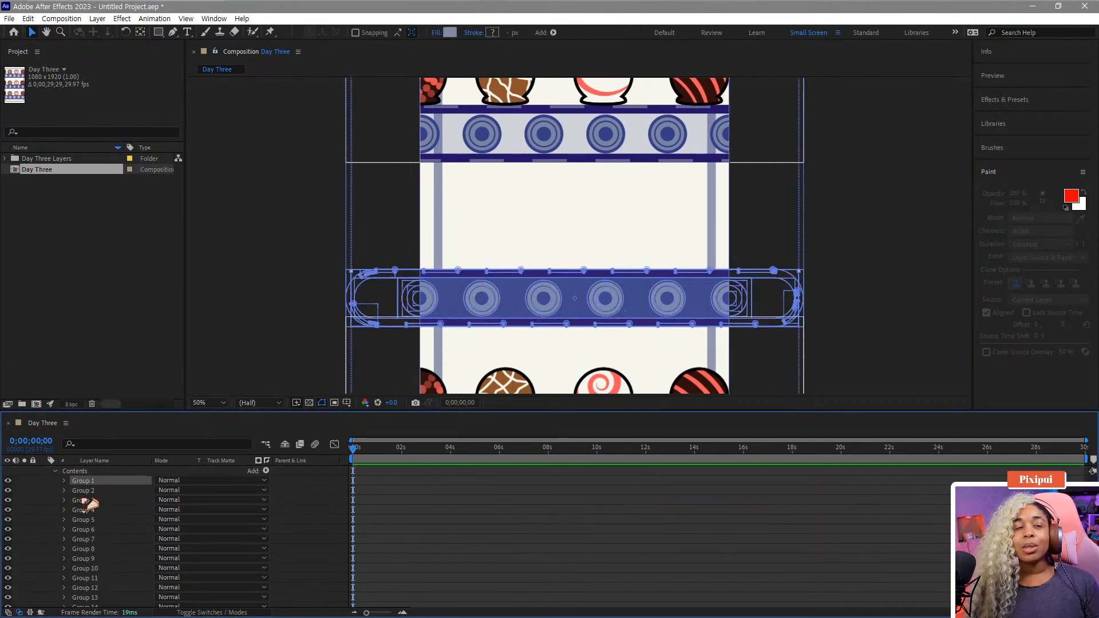
mouse_move(10, 484)
mouse_down()
mouse_move(14, 602)
mouse_move(16, 491)
mouse_up()
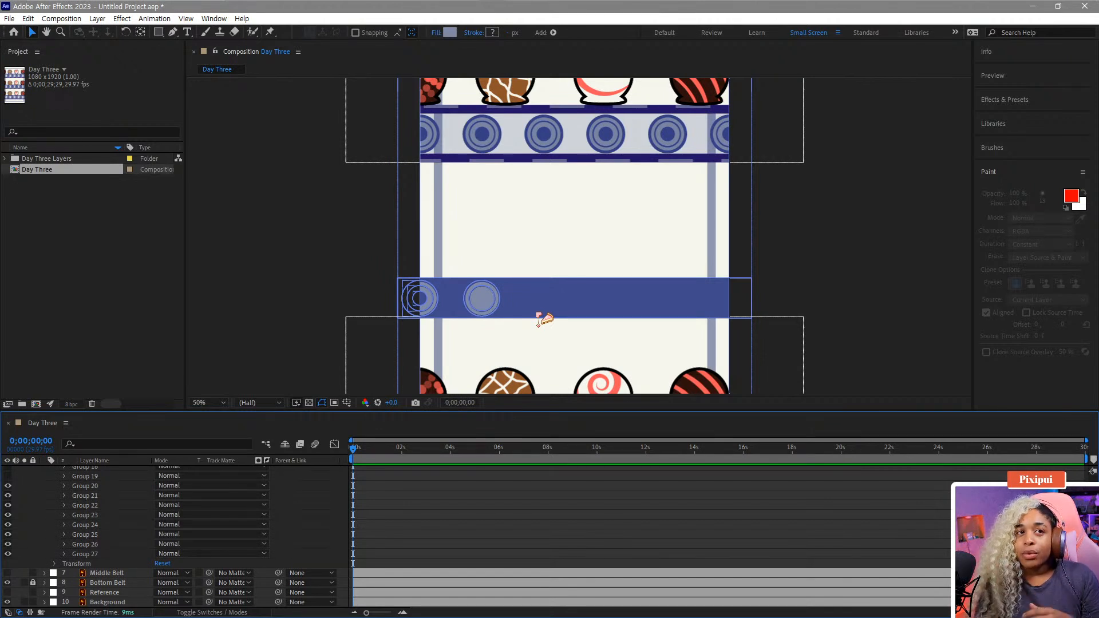
drag(7, 485, 8, 544)
click(86, 554)
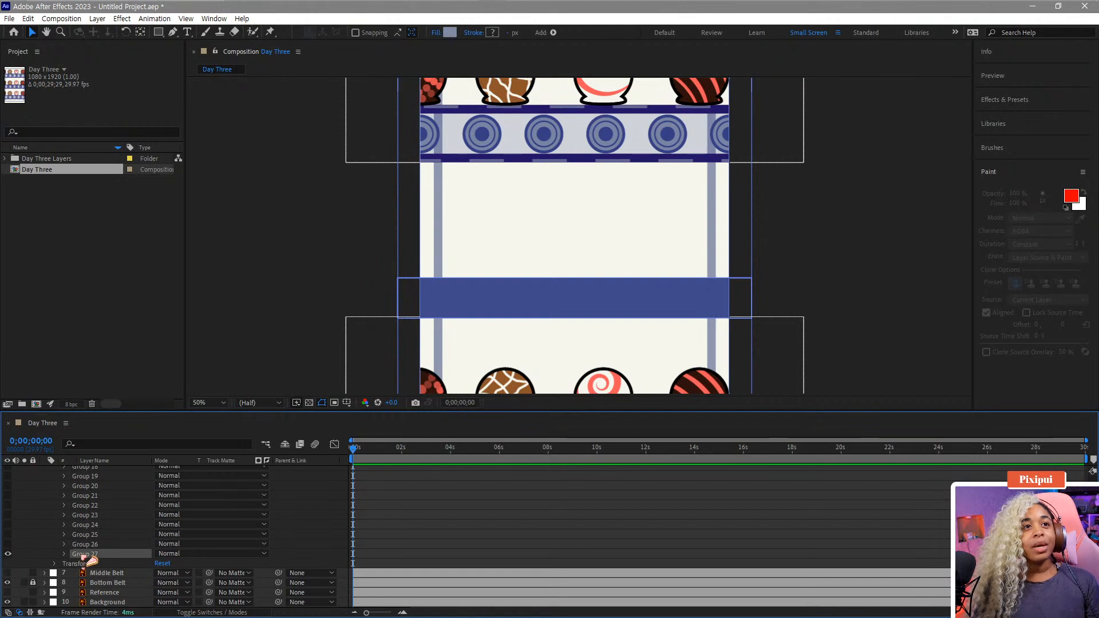
Hide Group 27 and show only Groups 23 to 26, the wheel at the middle belt's left edge
click(7, 553)
click(8, 554)
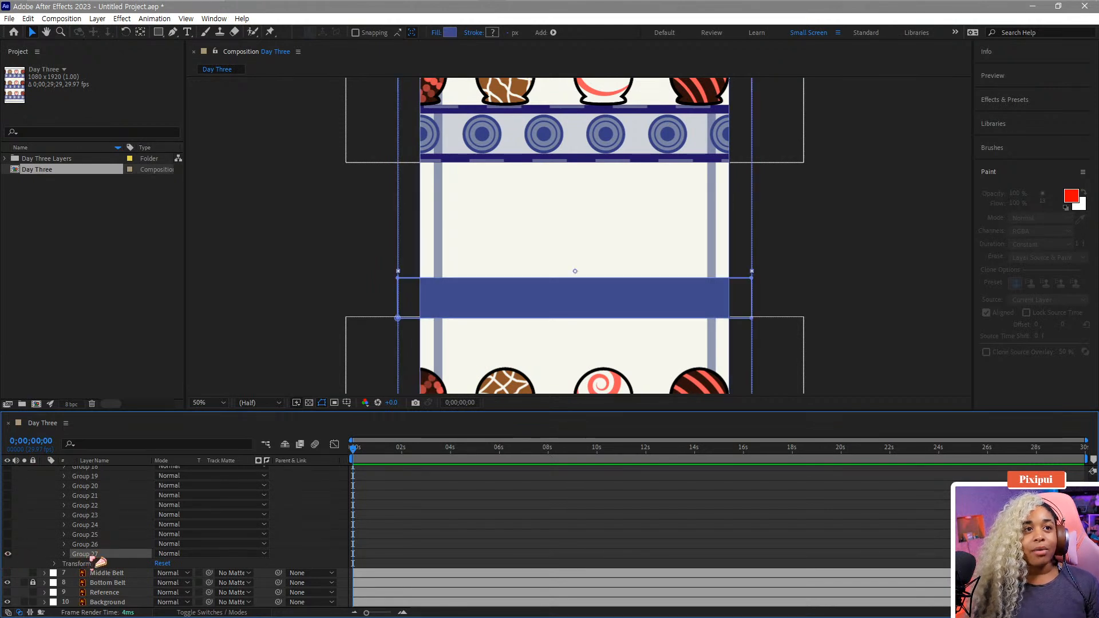
right_click(92, 558)
click(92, 558)
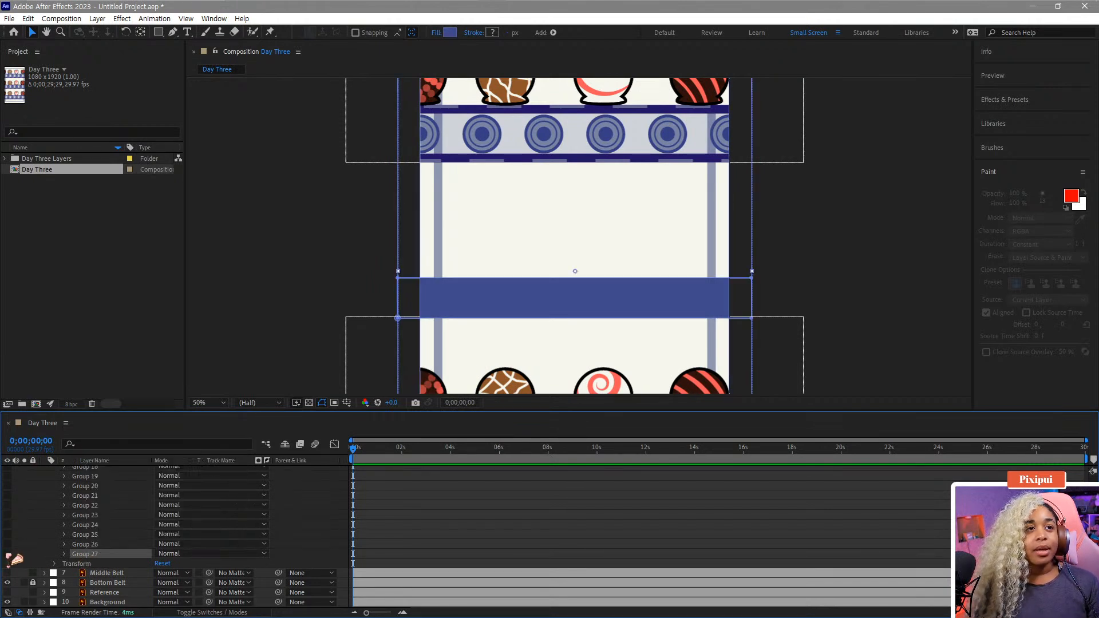
click(8, 554)
click(8, 544)
click(7, 534)
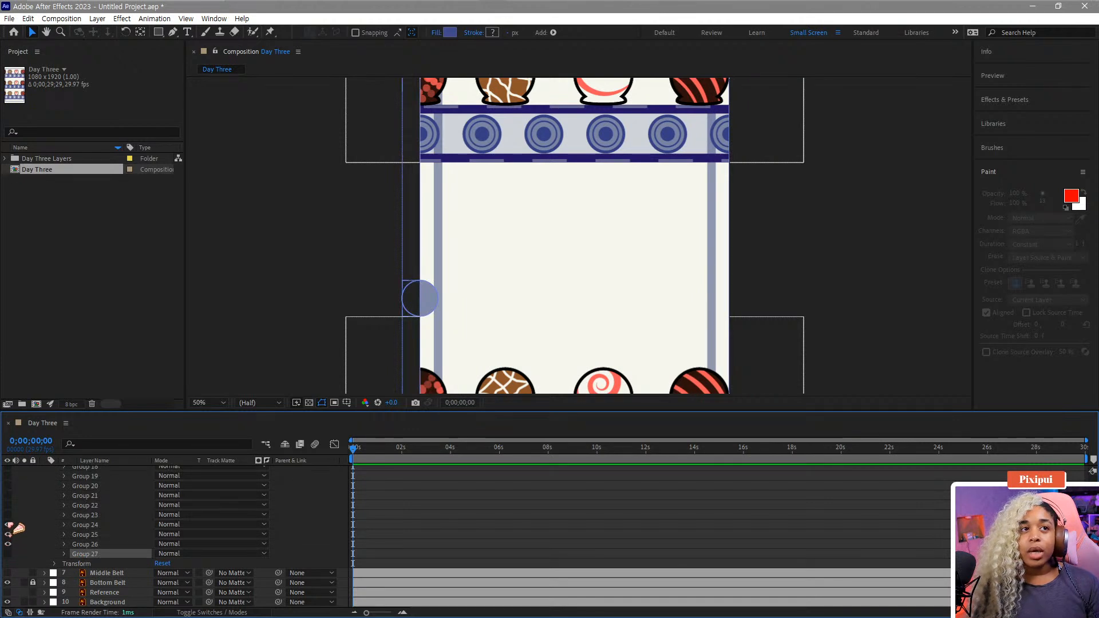
click(8, 525)
click(7, 515)
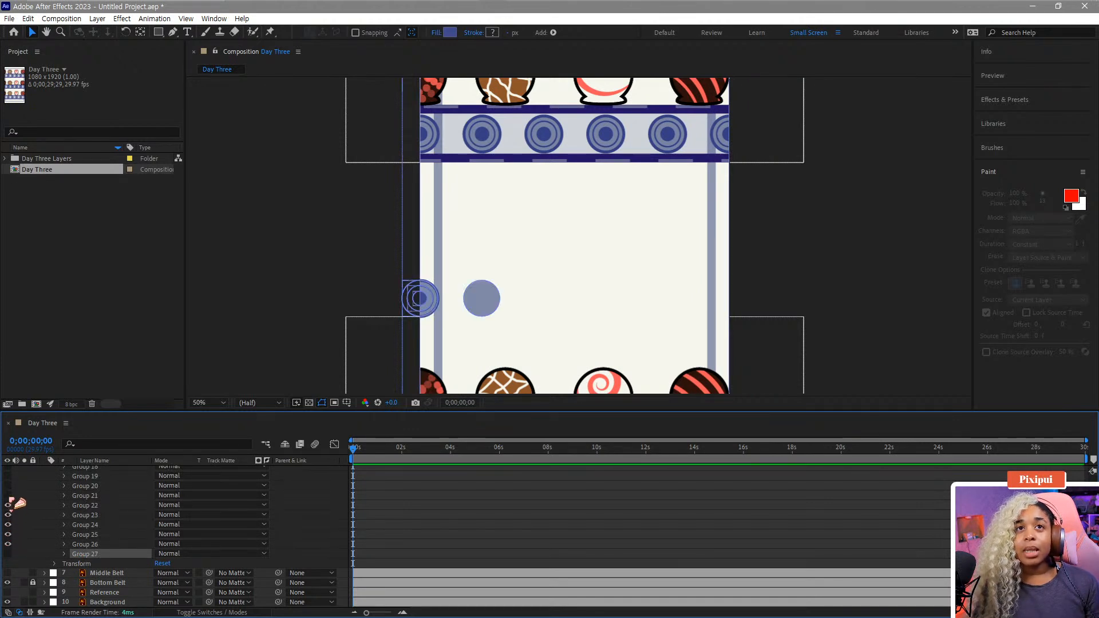
click(8, 515)
Try moving the isolated wheel into the middle of the composition to see its full shape, and undo the moves
scroll(103, 518, up, 10)
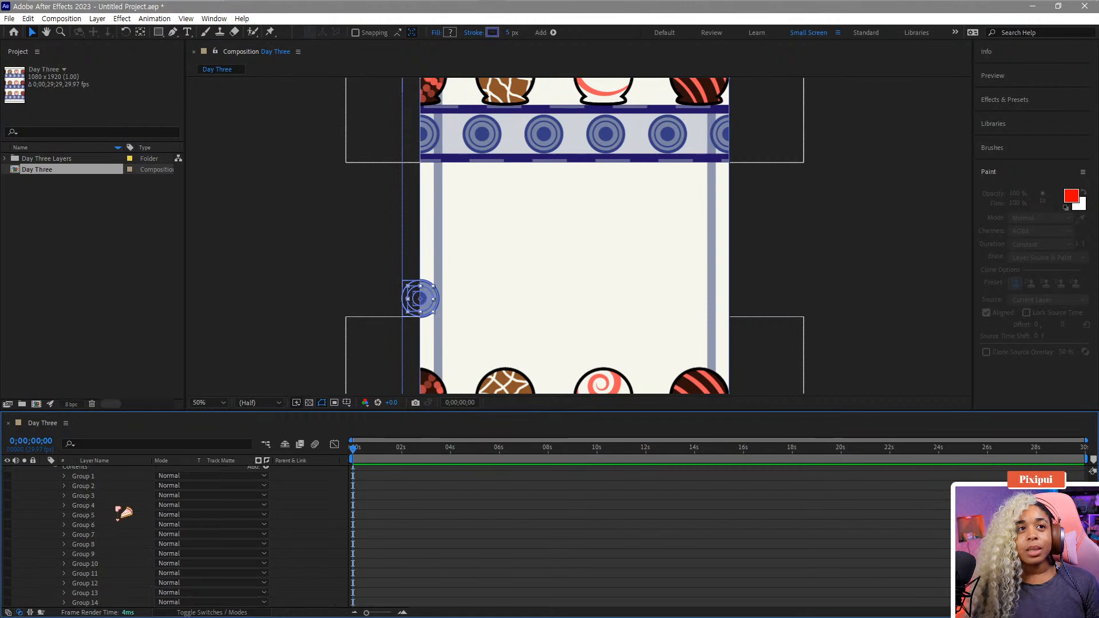
drag(448, 295, 525, 286)
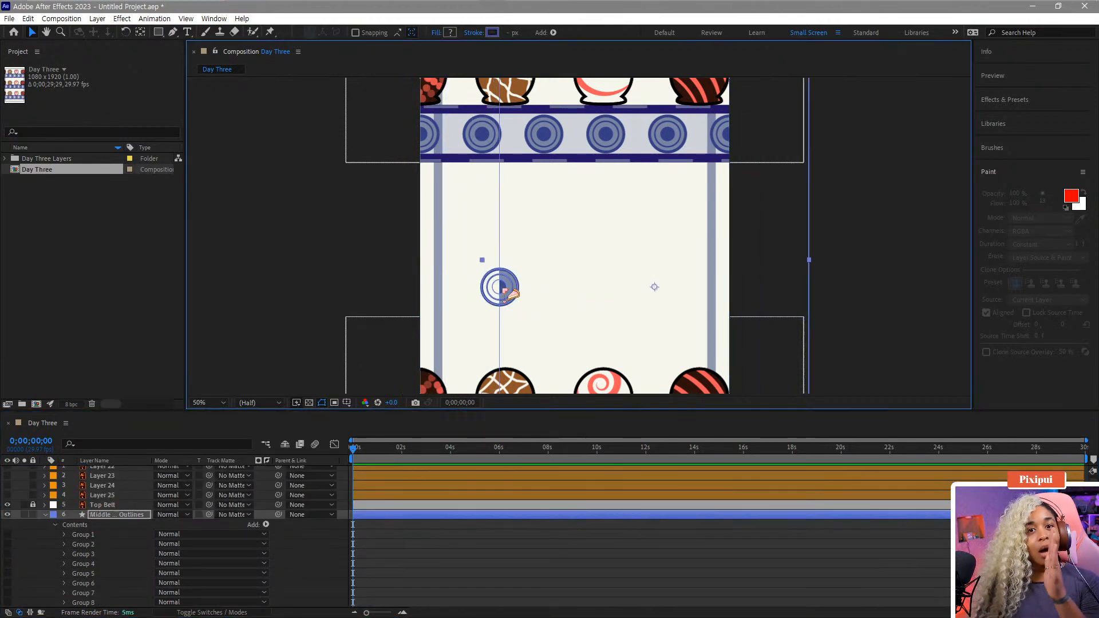
key(ctrl+z)
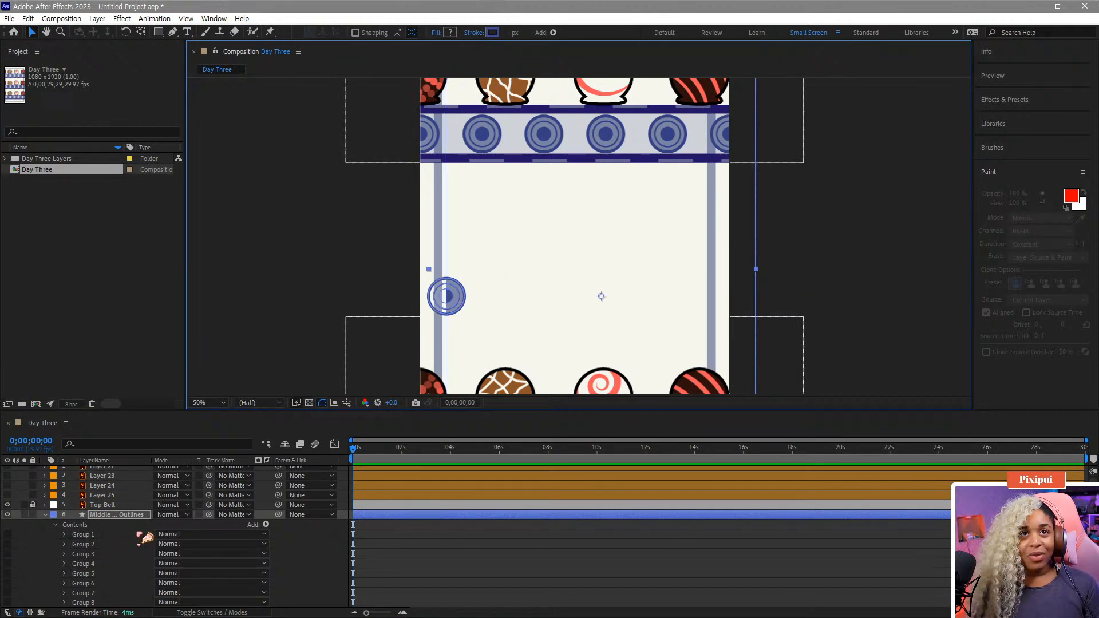
key(ctrl+z)
Delete Groups 23 to 26 from the contents of the middle belt outlines layer
scroll(123, 566, down, 8)
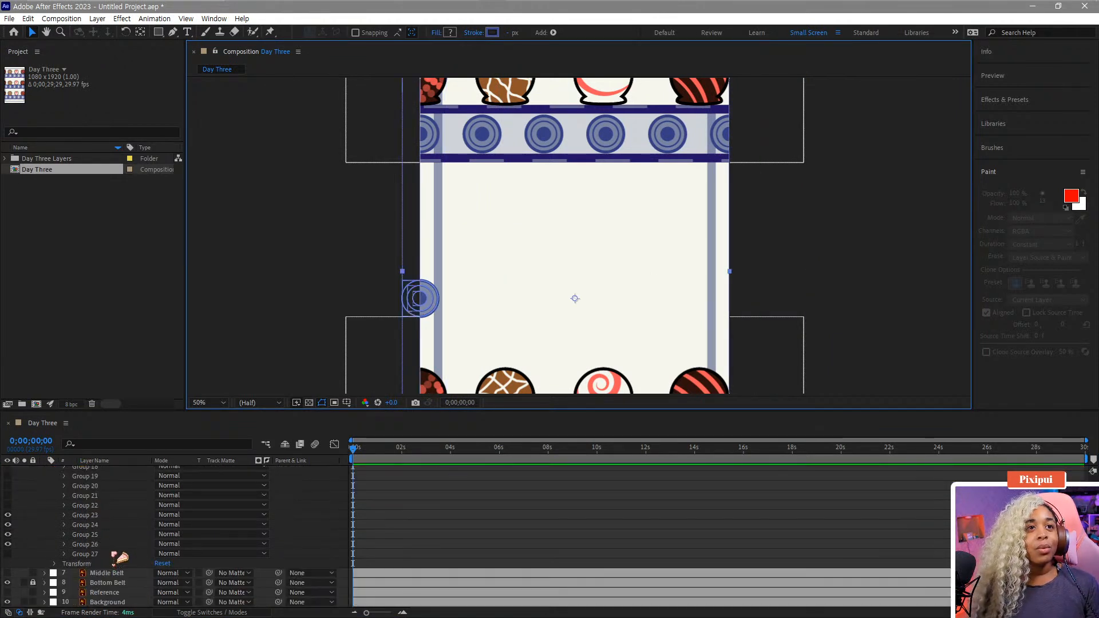
click(86, 543)
shift+click(89, 516)
key(Delete)
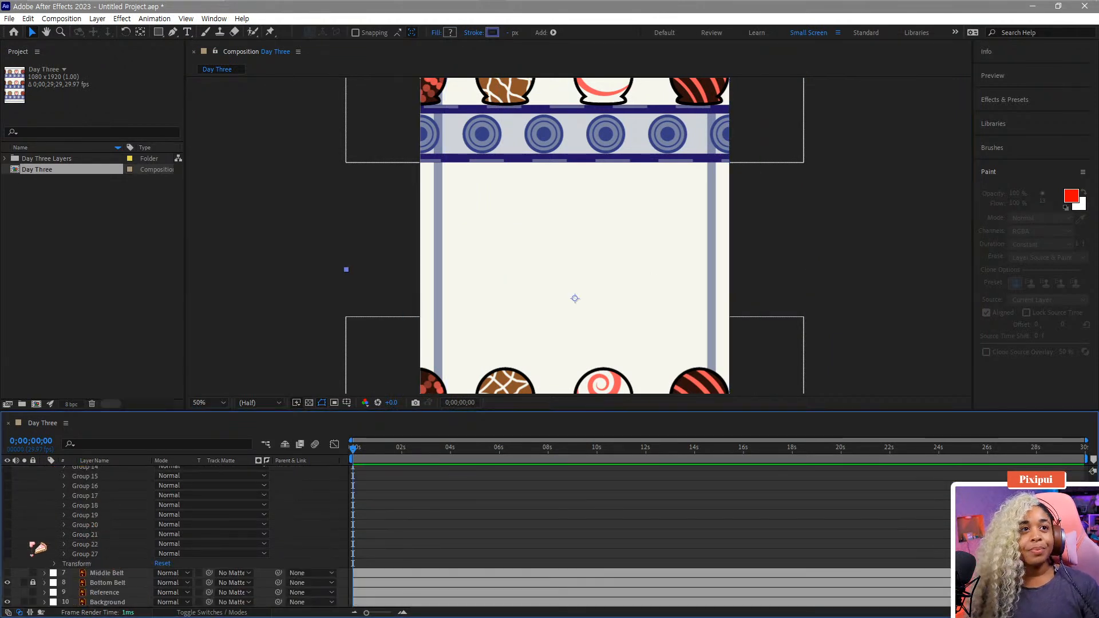
Show Groups 19 to 22, which make up one complete wheel, and combine them into a single group
drag(8, 545, 8, 516)
click(7, 516)
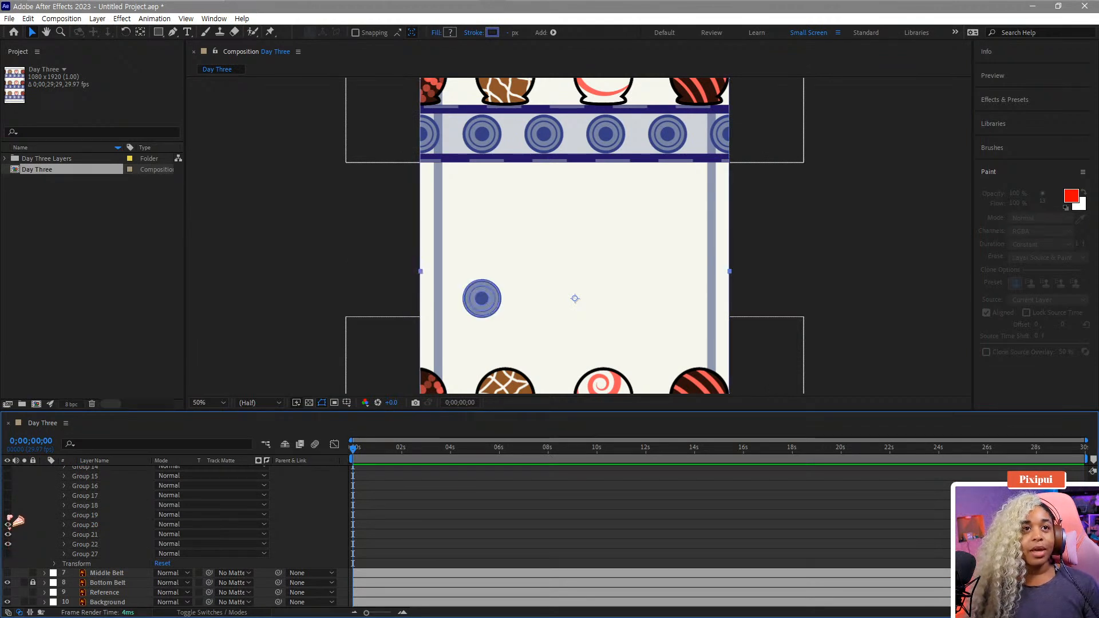
click(8, 516)
click(8, 506)
click(8, 507)
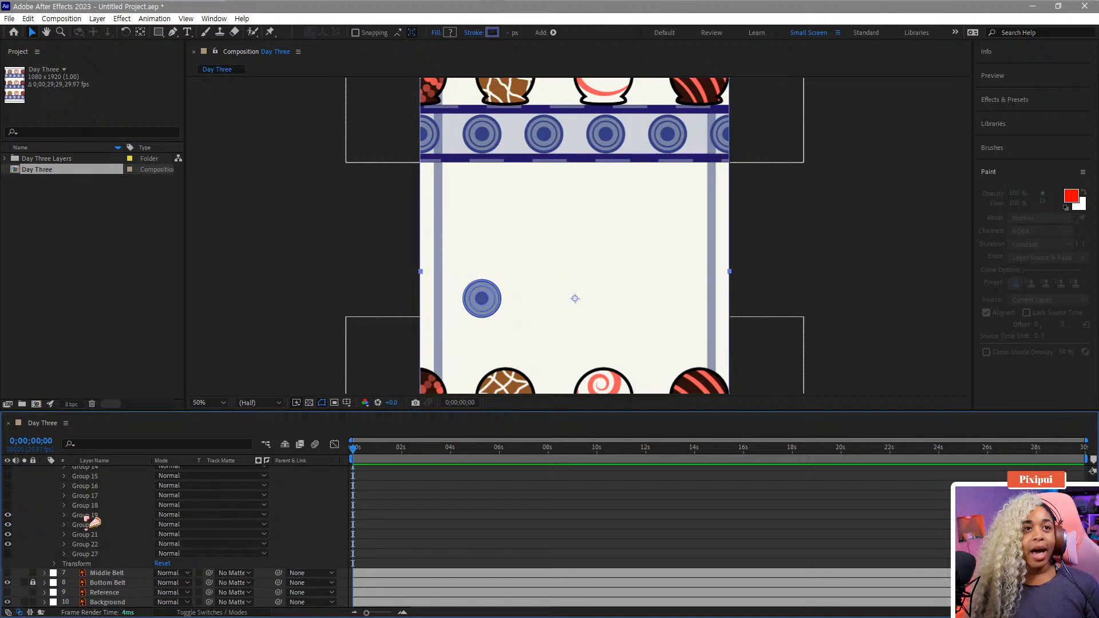
click(86, 517)
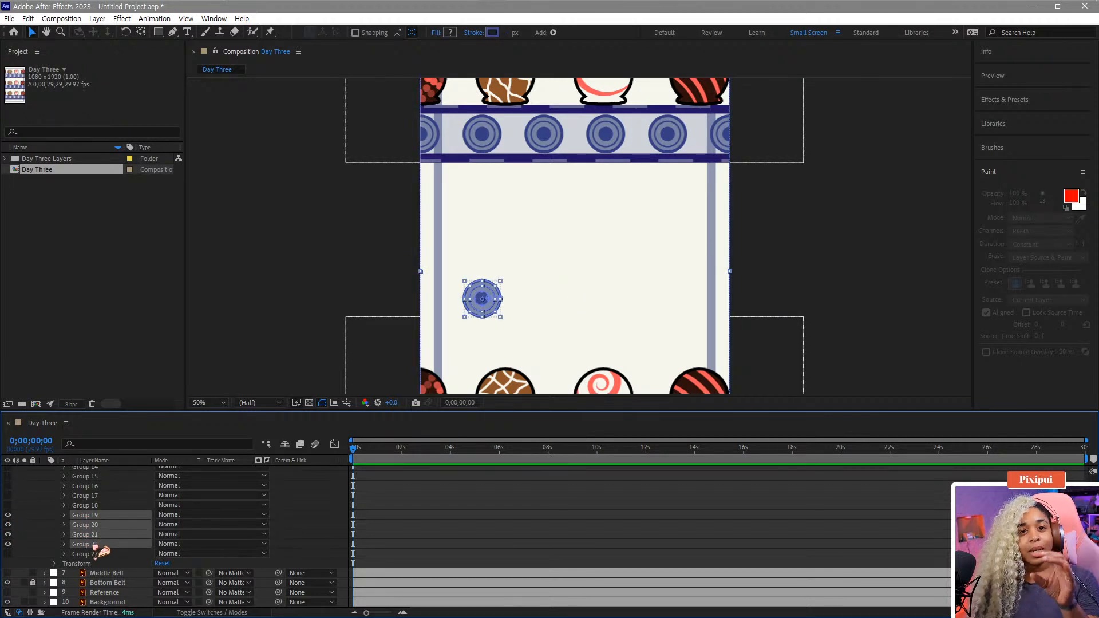
right_click(96, 548)
click(177, 488)
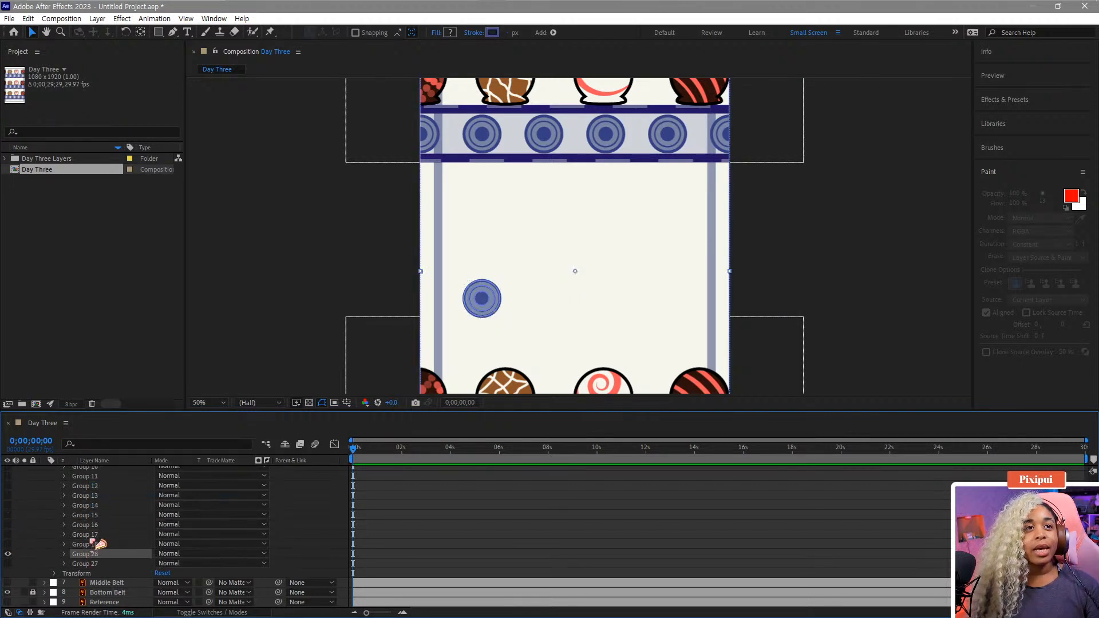
Check what the new wheel group and Group 27 contain by switching their visibility, leaving both hidden
click(8, 554)
click(8, 555)
click(8, 554)
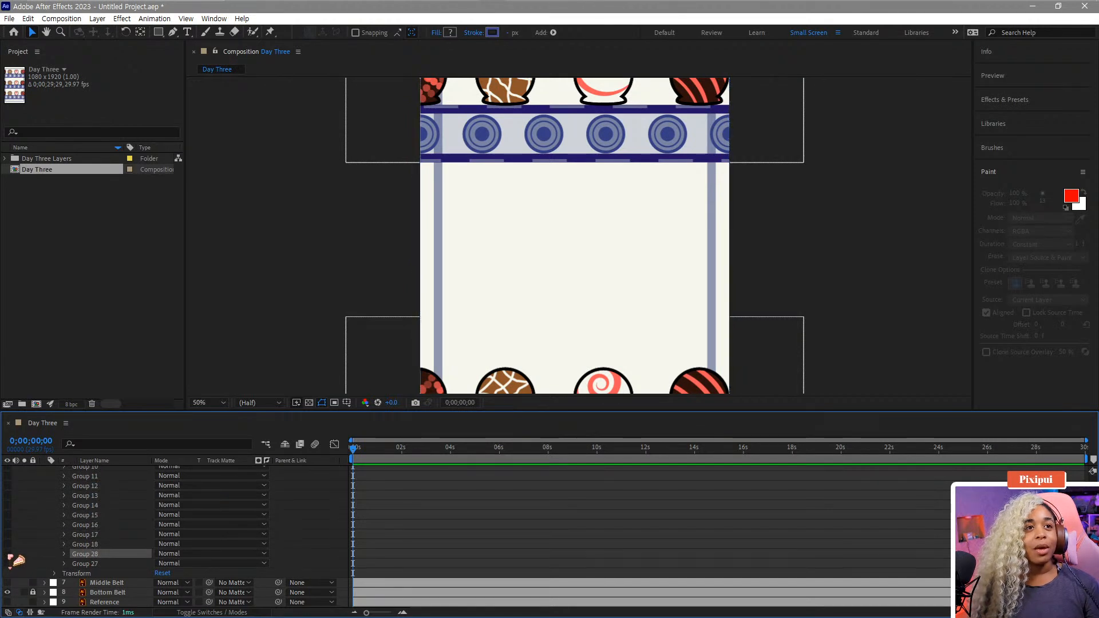
click(8, 554)
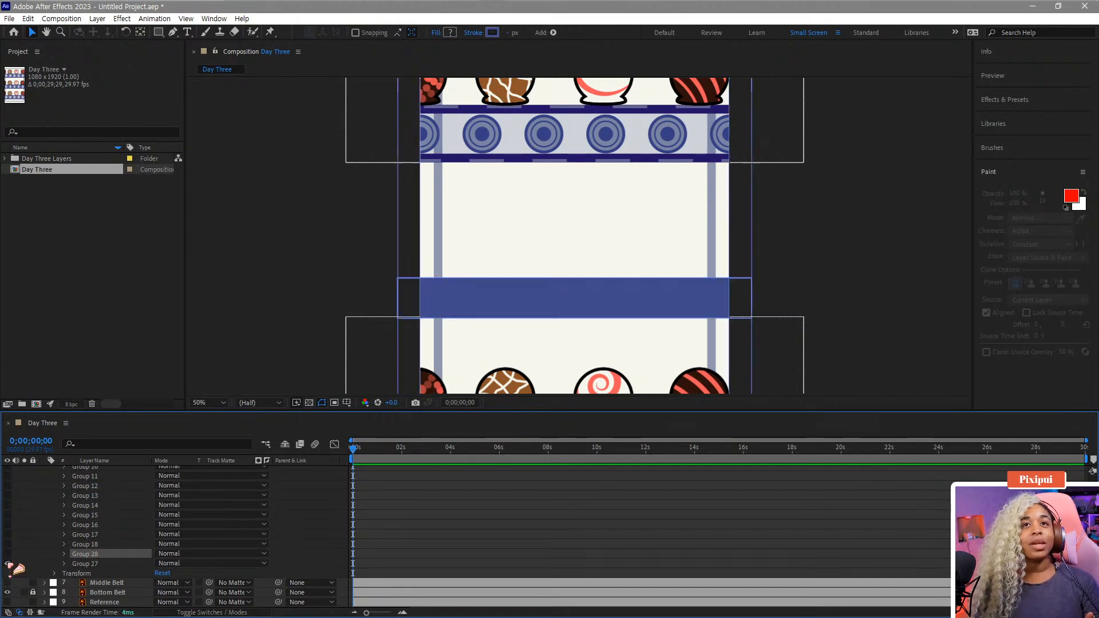
click(8, 564)
click(8, 555)
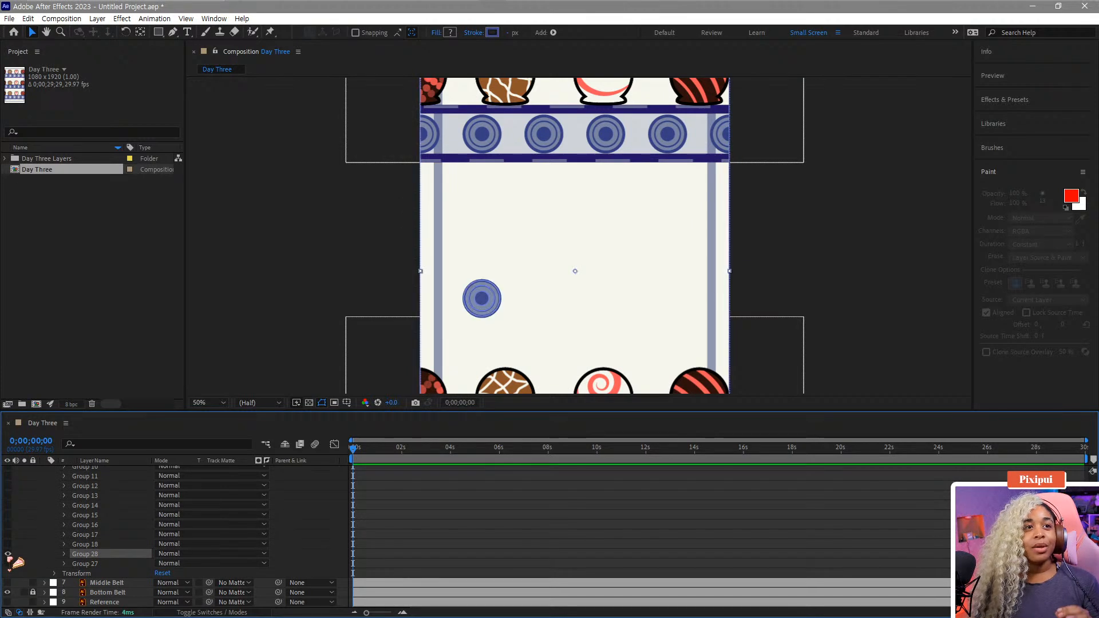
click(7, 554)
Show Groups 11 to 18, the two wheels in the belt's centre, and delete them
drag(8, 544, 8, 495)
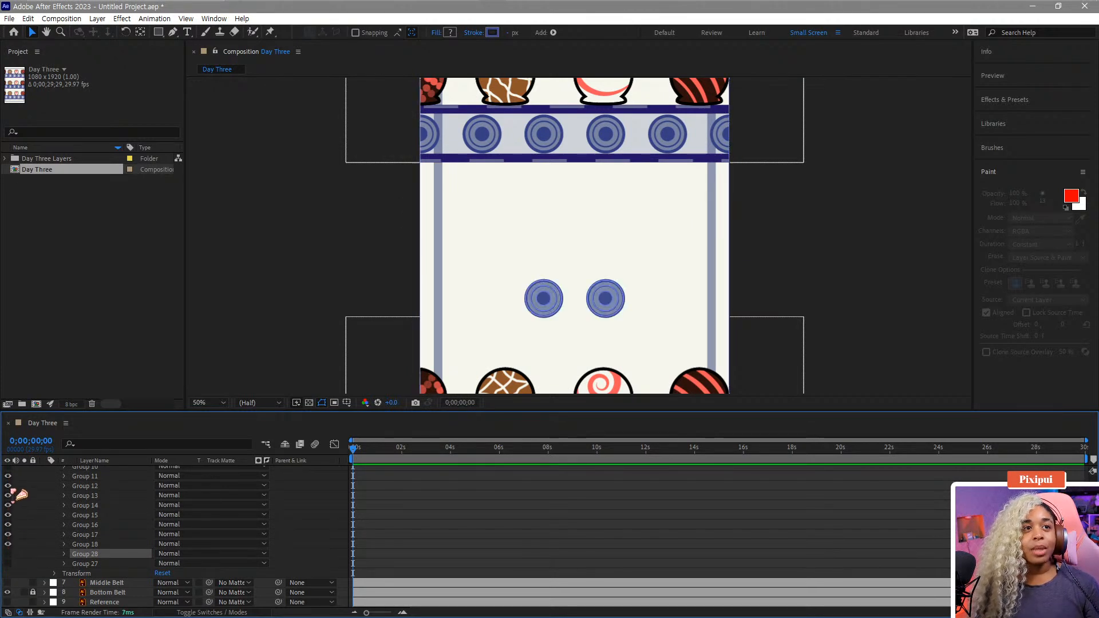
click(86, 544)
scroll(92, 515, down, 1)
scroll(95, 487, up, 4)
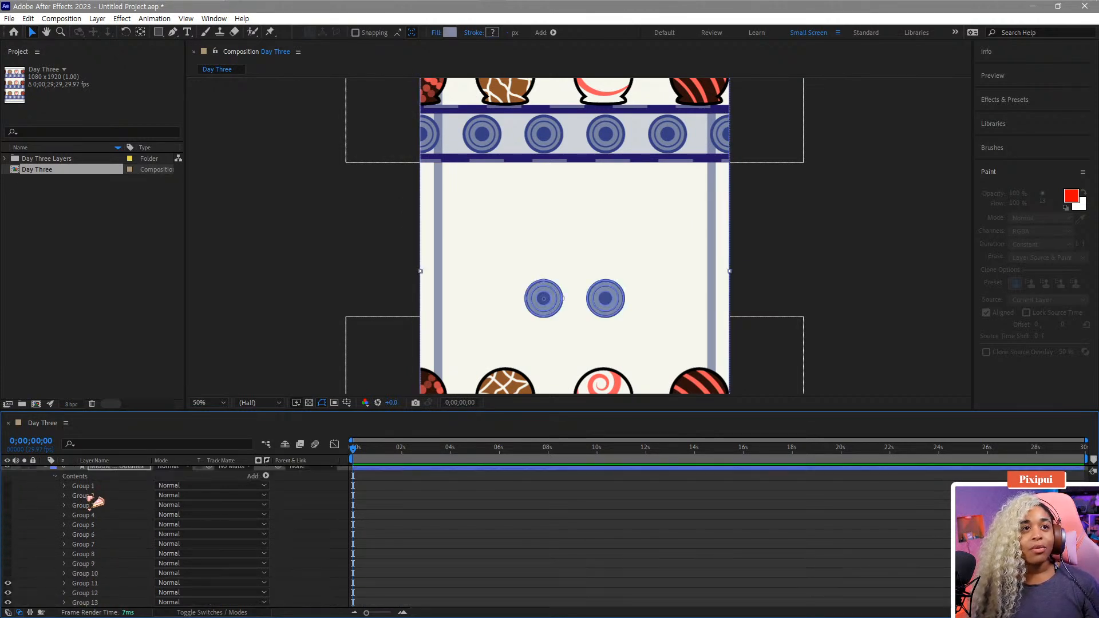
shift+click(85, 584)
key(Delete)
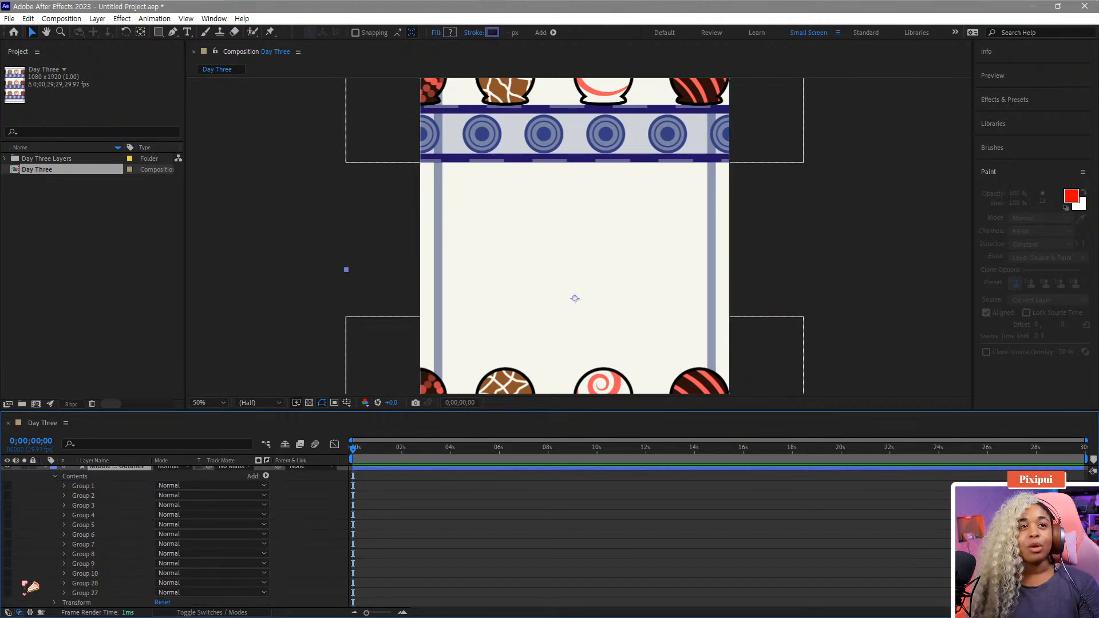
Show the hidden shape groups above Group 10 to identify them, and delete Groups 2 to 9
click(8, 564)
click(11, 561)
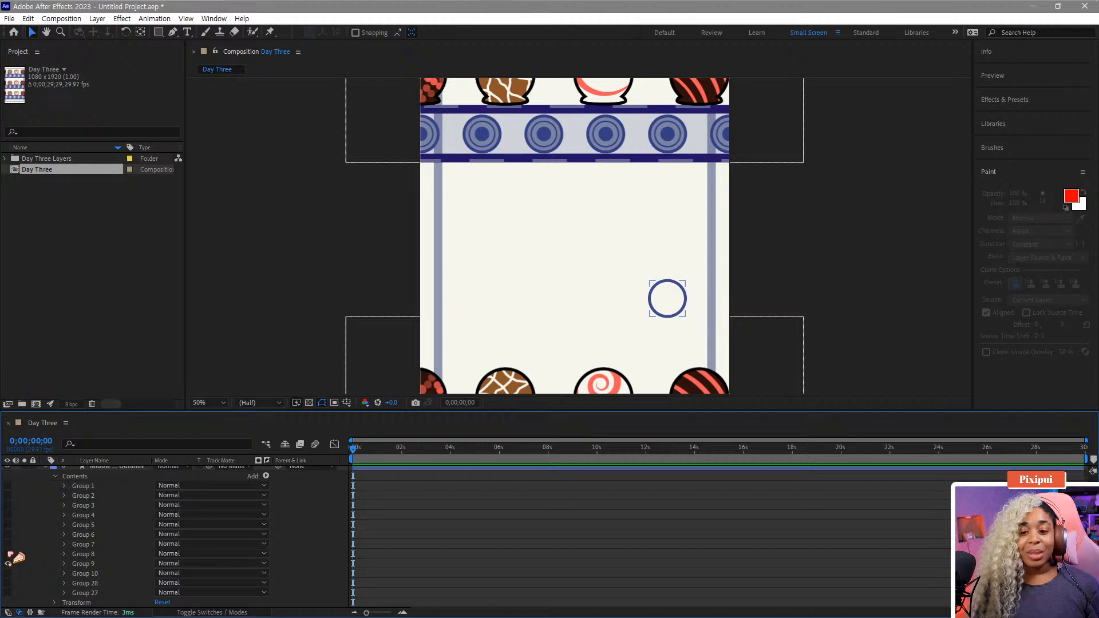
drag(9, 554, 9, 496)
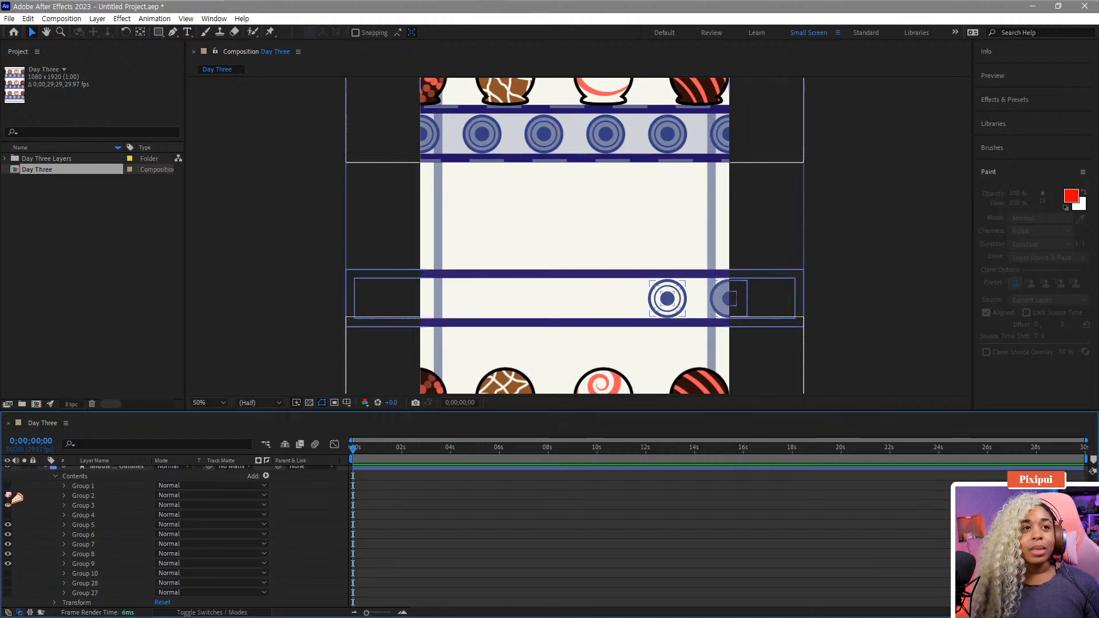
click(83, 495)
shift+click(91, 565)
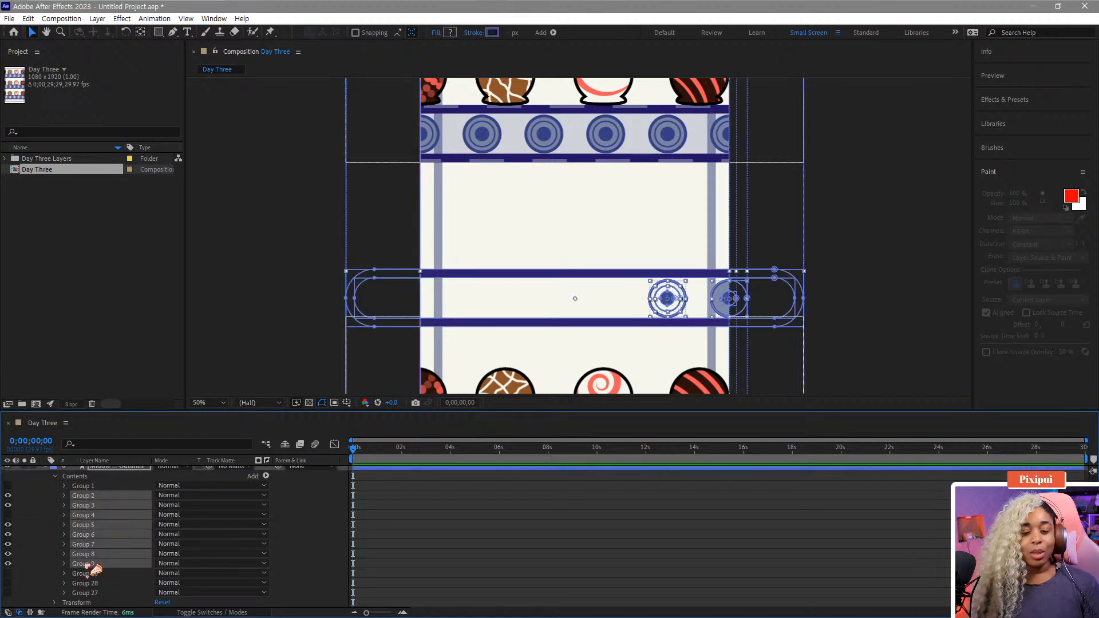
key(Delete)
Check the remaining groups' visibility, show the plain disc in Group 10, and delete that group
click(9, 554)
click(10, 550)
click(8, 545)
click(9, 544)
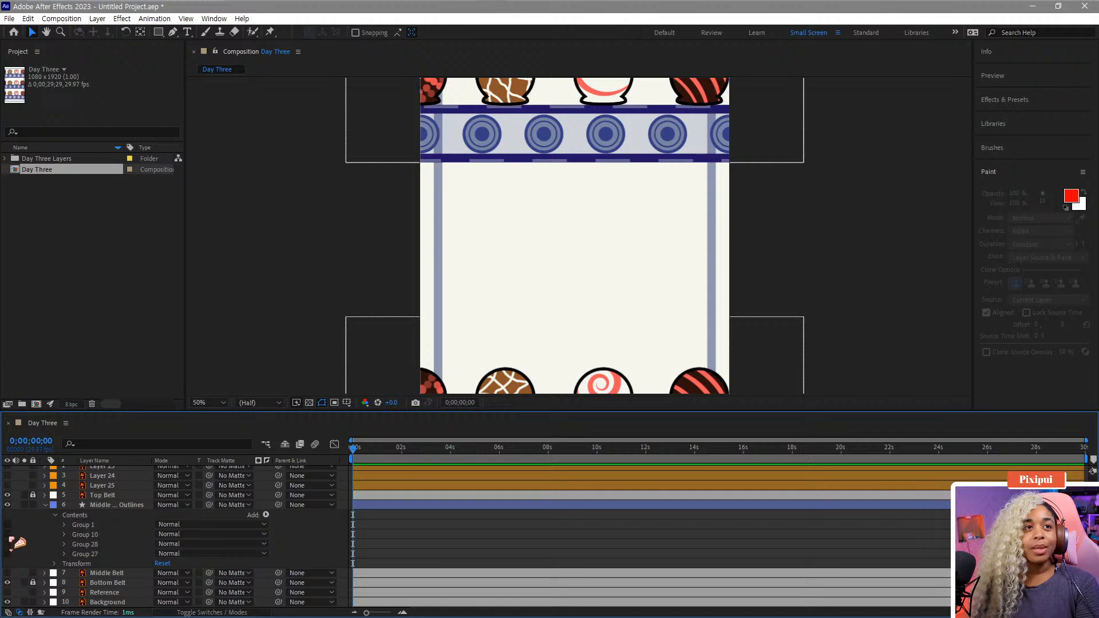
click(8, 535)
click(86, 535)
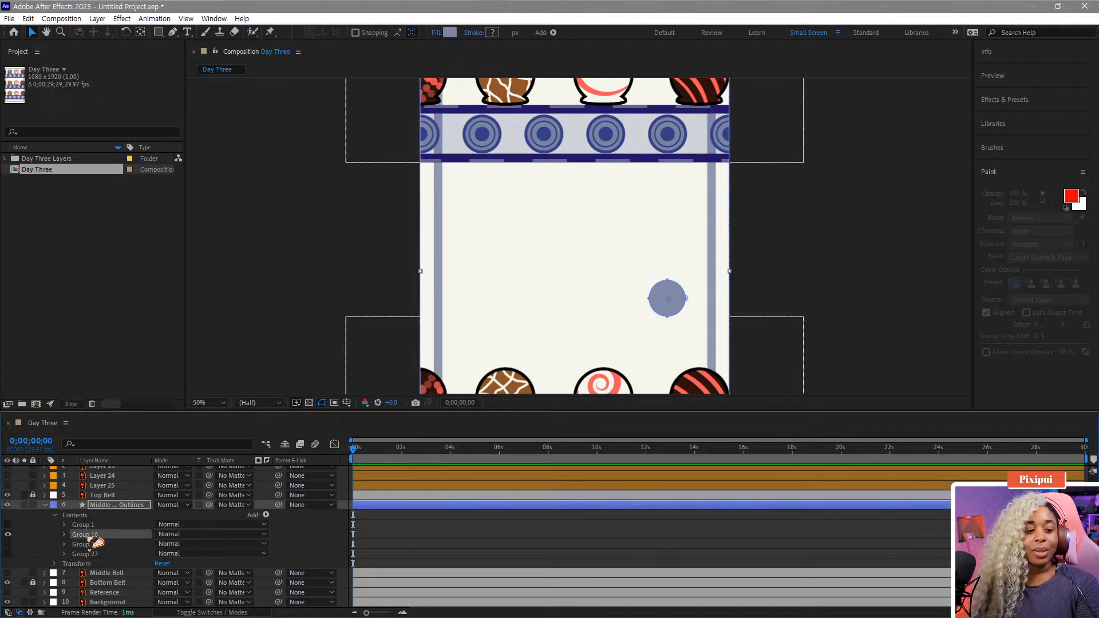
key(Delete)
Show Group 1, the dashed segments along the belt's outline, delete it, and show the combined wheel group
click(8, 544)
click(9, 545)
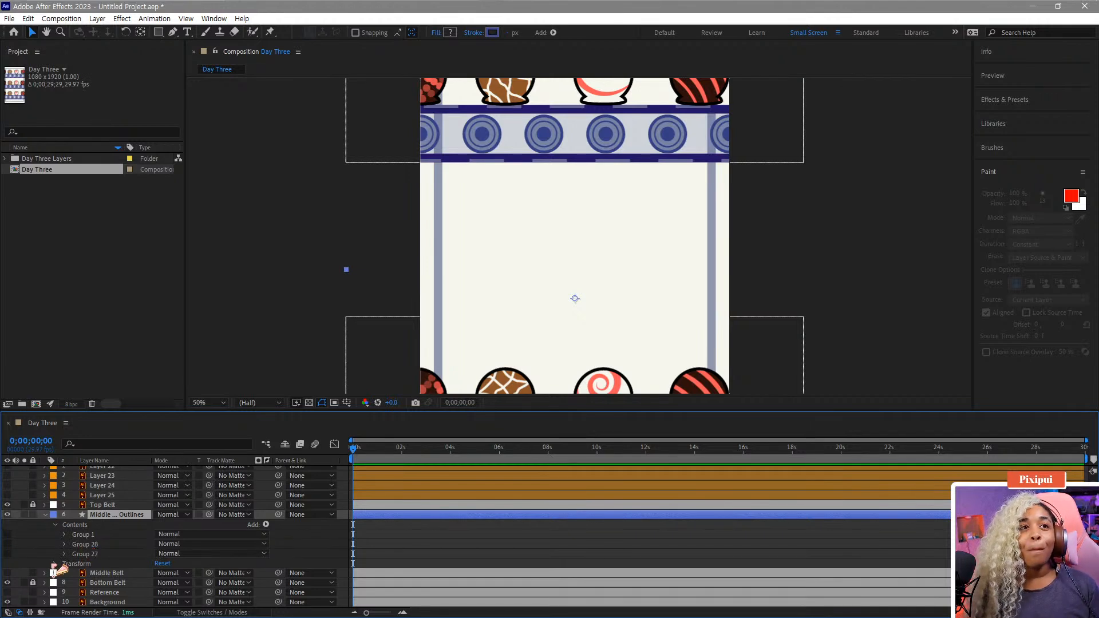
click(8, 534)
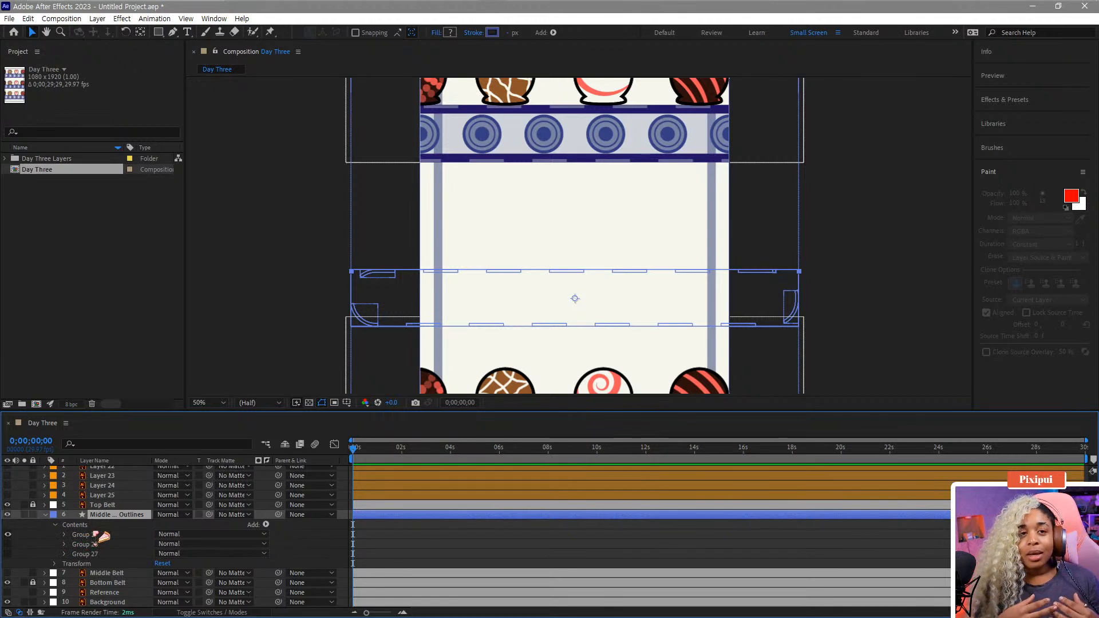
click(98, 534)
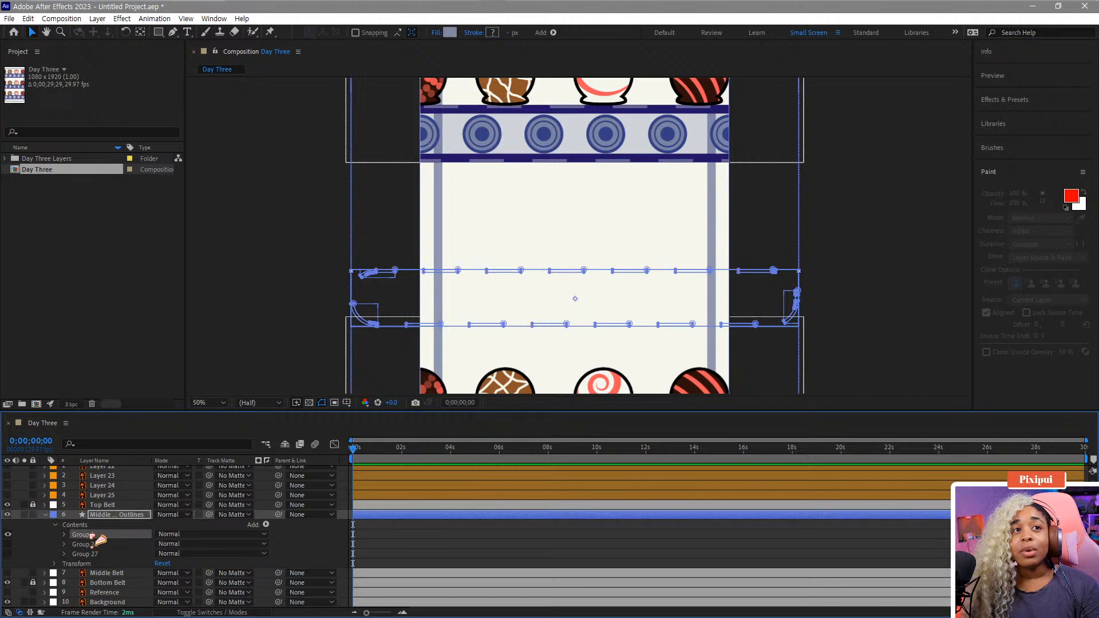
key(Delete)
click(8, 540)
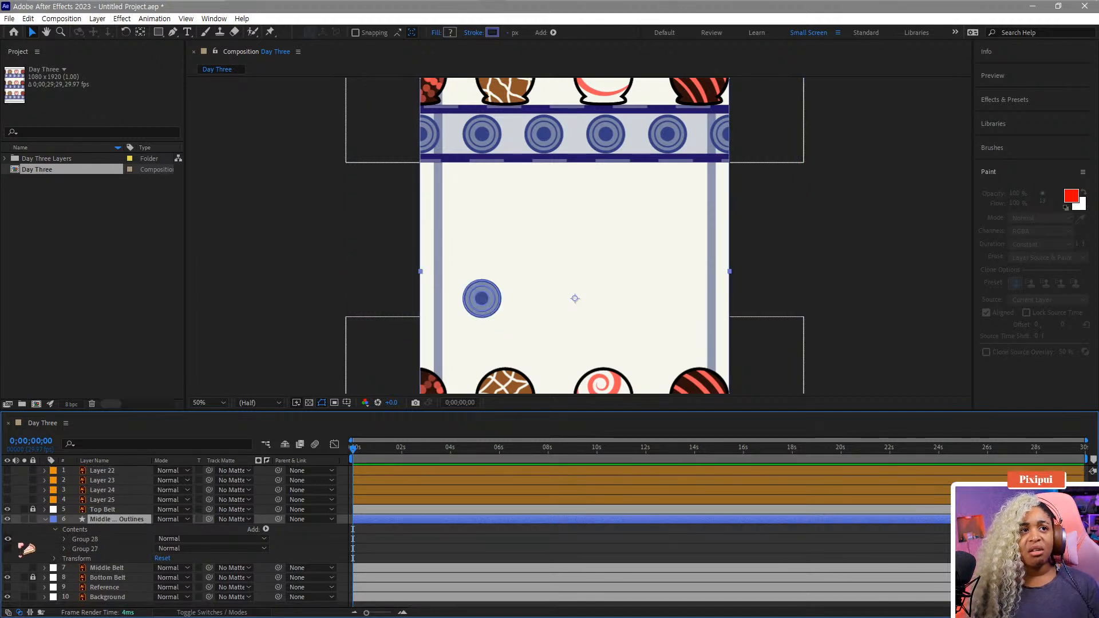
Undo the deletions of Group 1 and Group 10
key(ctrl+z)
key(ctrl+z)
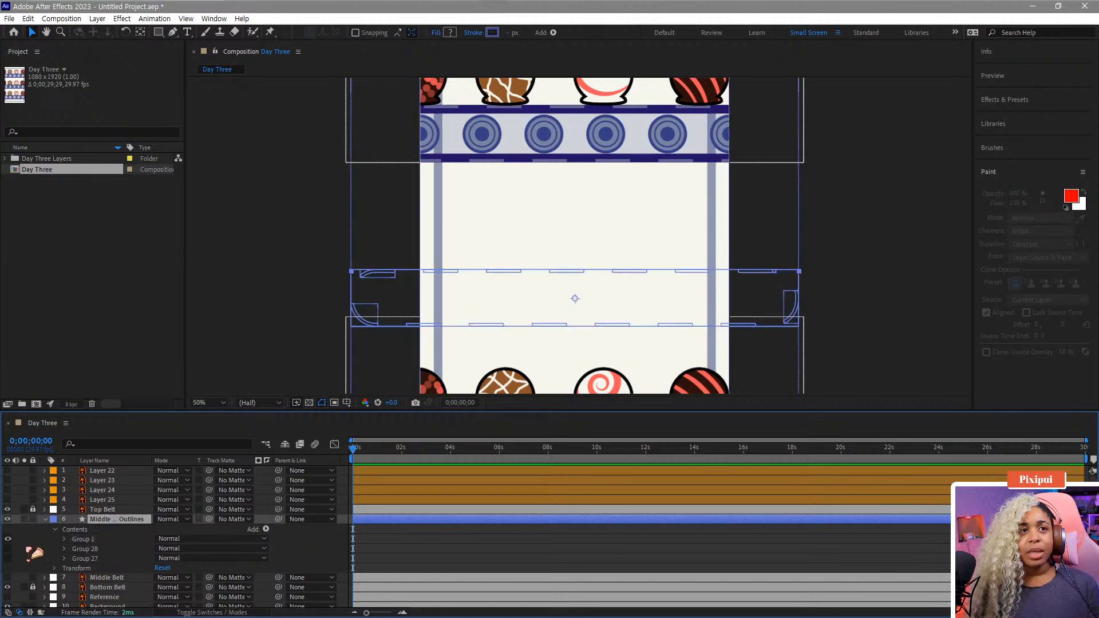
key(ctrl+v)
Hide Group 10 and delete Group 1 from the middle belt outlines layer
click(83, 539)
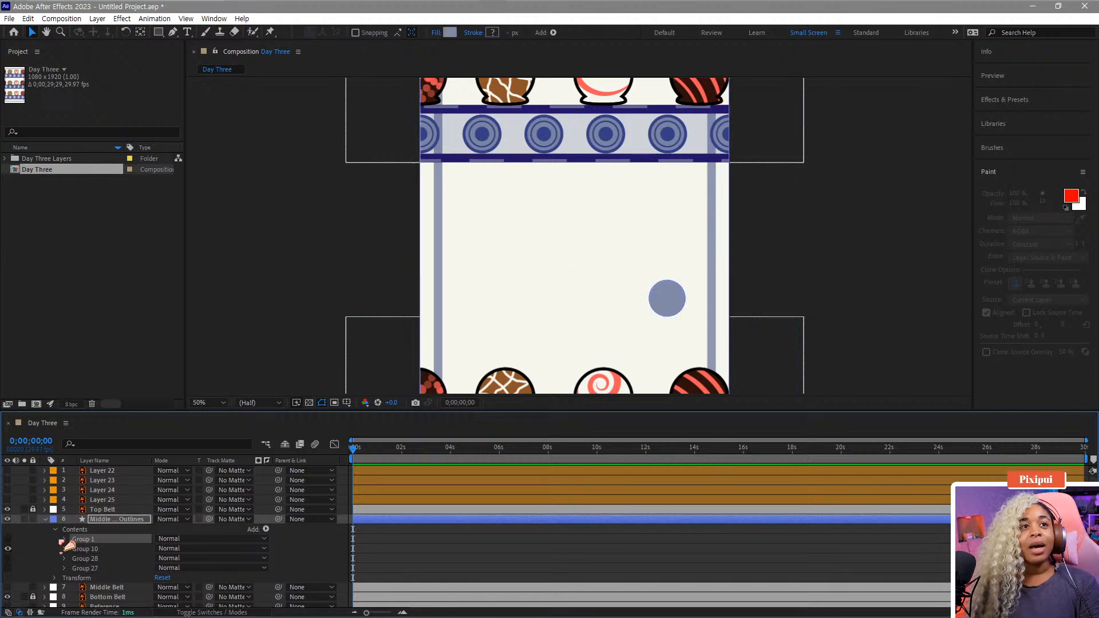
click(8, 548)
key(Delete)
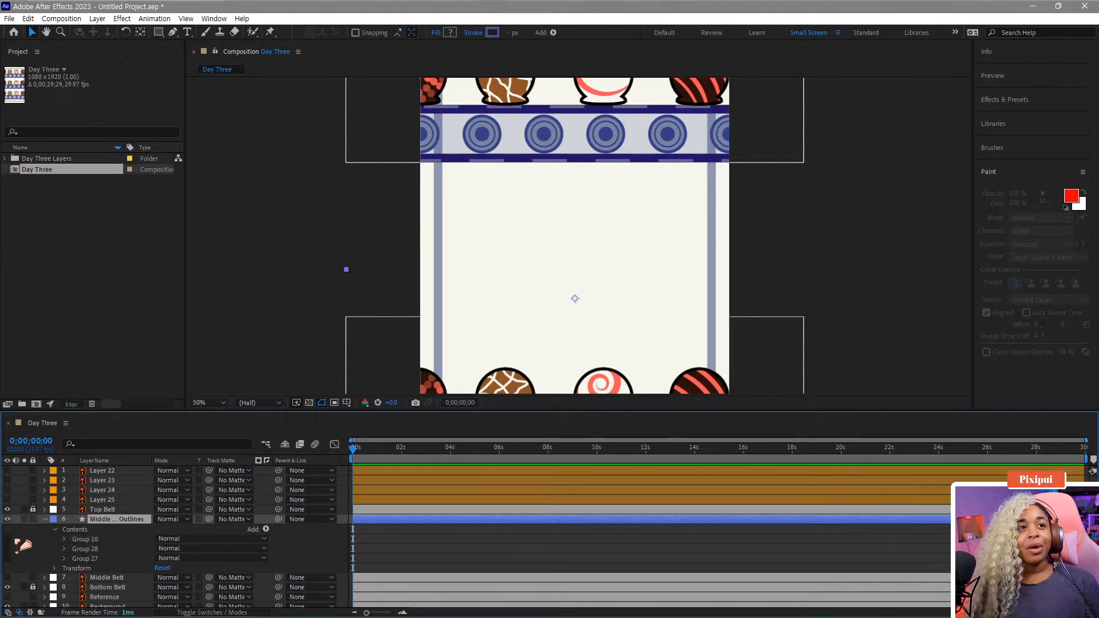
Examine Group 10, the combined wheel group and Group 27 by switching each one's visibility on and off
click(8, 539)
click(8, 539)
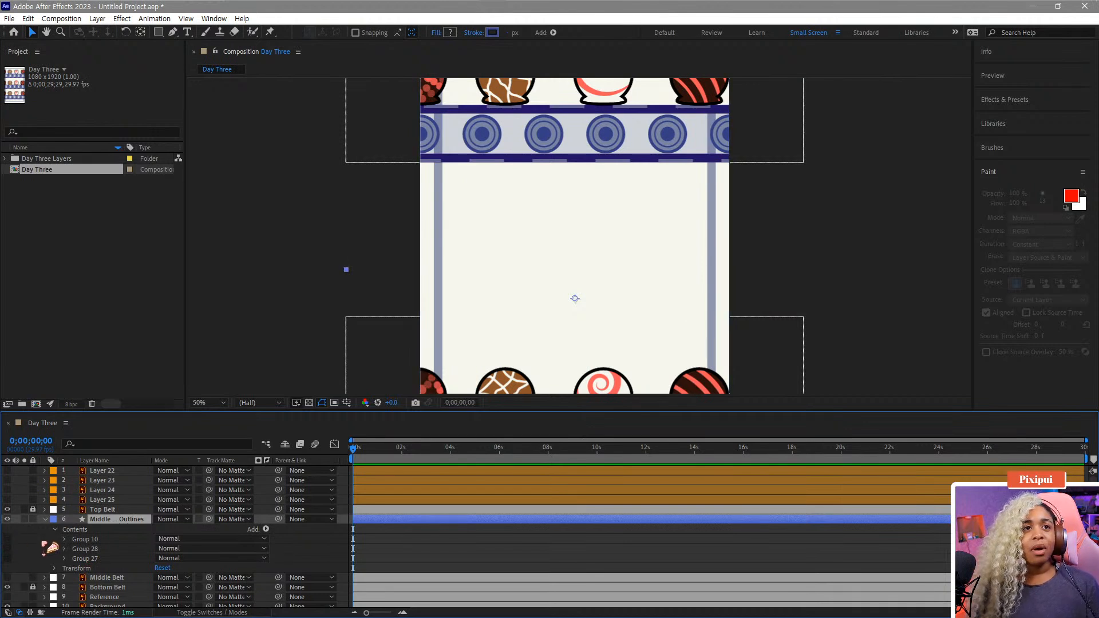
click(85, 549)
click(8, 549)
click(8, 549)
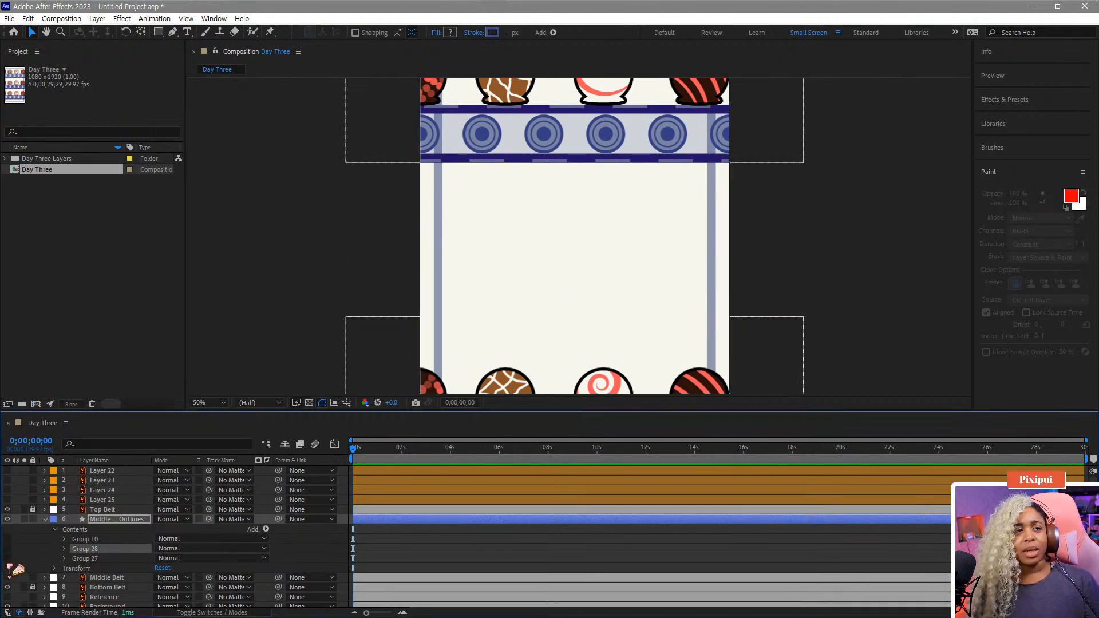
click(8, 564)
click(8, 558)
click(8, 559)
click(7, 539)
click(7, 539)
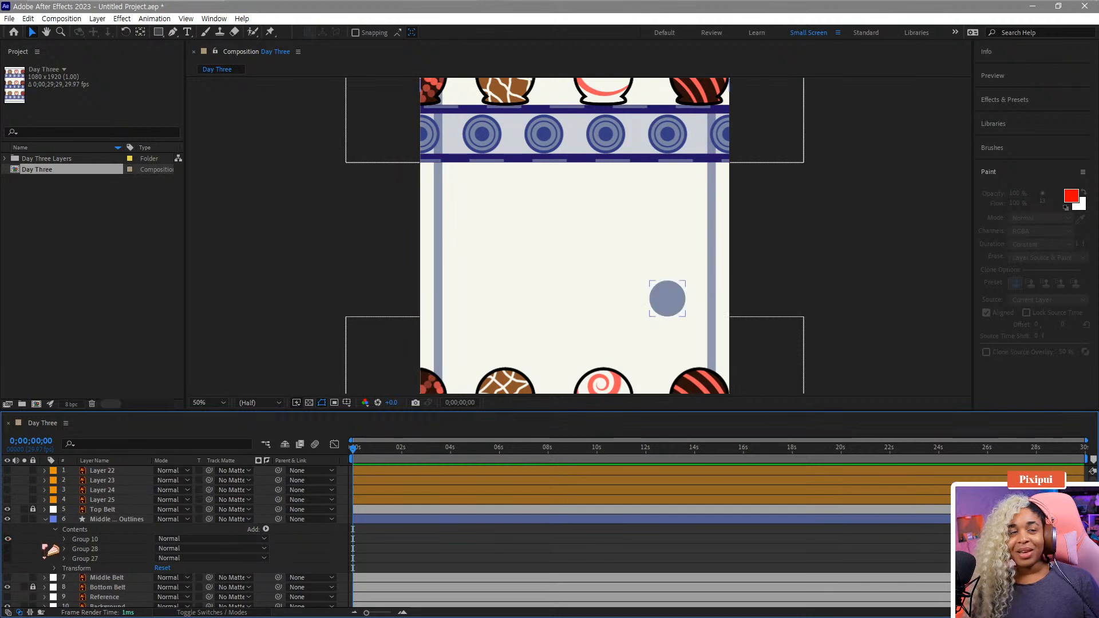
Undo the recent visibility changes and the deletion of Group 1
key(ctrl+z)
key(ctrl+z)
key(ctrl+z)
key(ctrl+z)
key(ctrl+z)
key(ctrl+z)
key(ctrl+z)
key(ctrl+z)
key(ctrl+z)
key(ctrl+z)
key(ctrl+z)
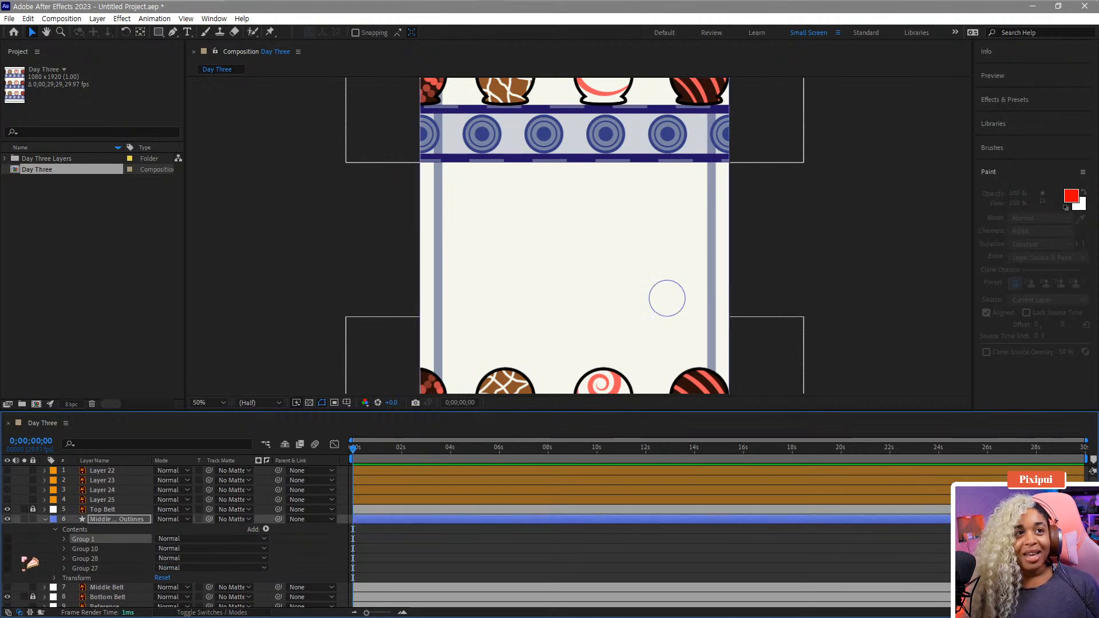
Undo the recent changes until the deletion of Groups 2 to 9 in the middle belt outlines layer is reversed
key(ctrl+z)
key(ctrl+z)
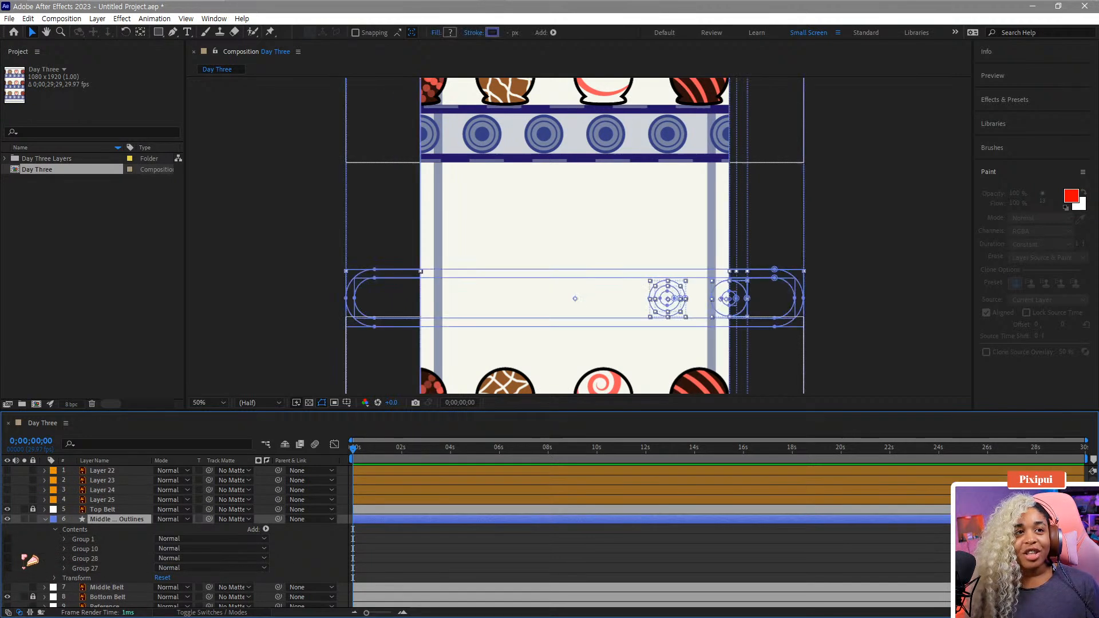
key(ctrl+z)
key(ctrl+z)
key(ctrl+z)
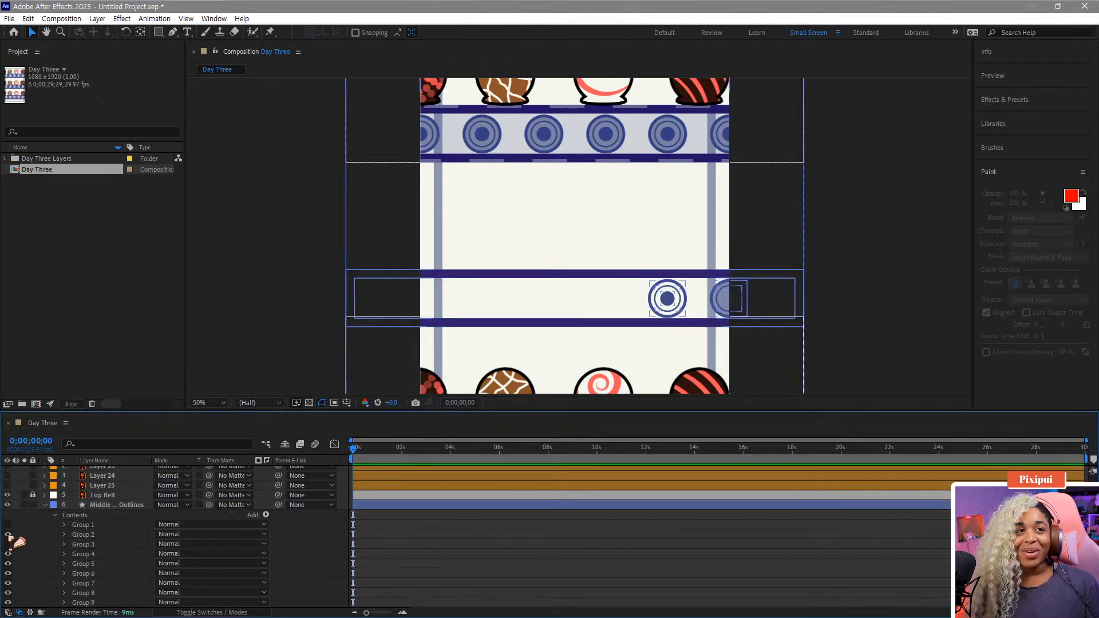
click(8, 535)
click(8, 535)
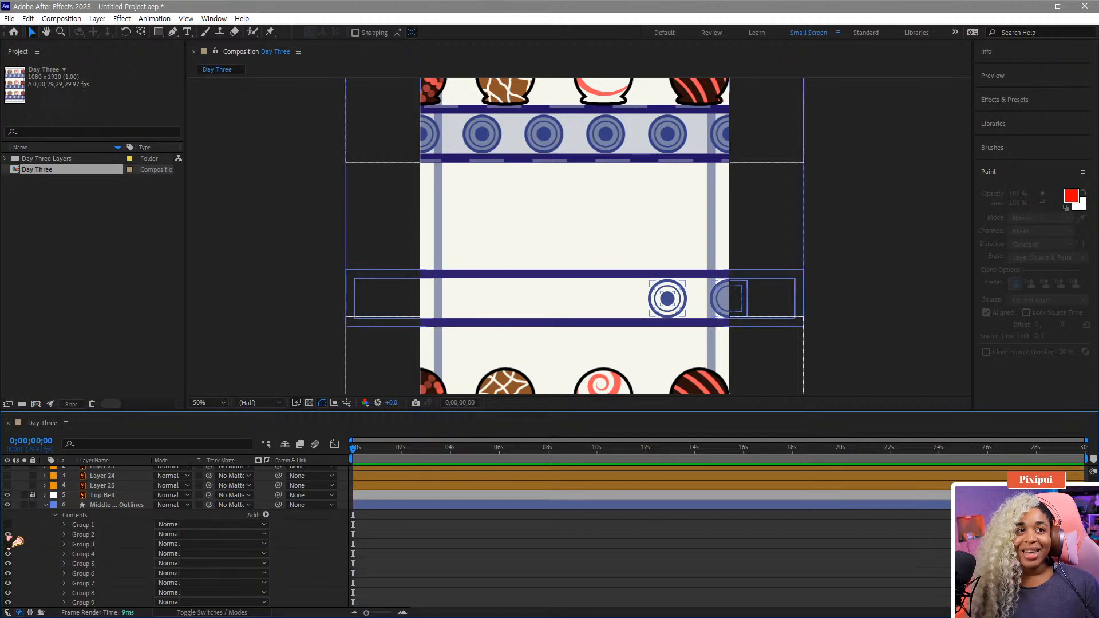
Delete Groups 3 to 9 and Group 1 from the middle belt outlines layer
click(84, 546)
scroll(83, 550, down, 3)
shift+click(79, 526)
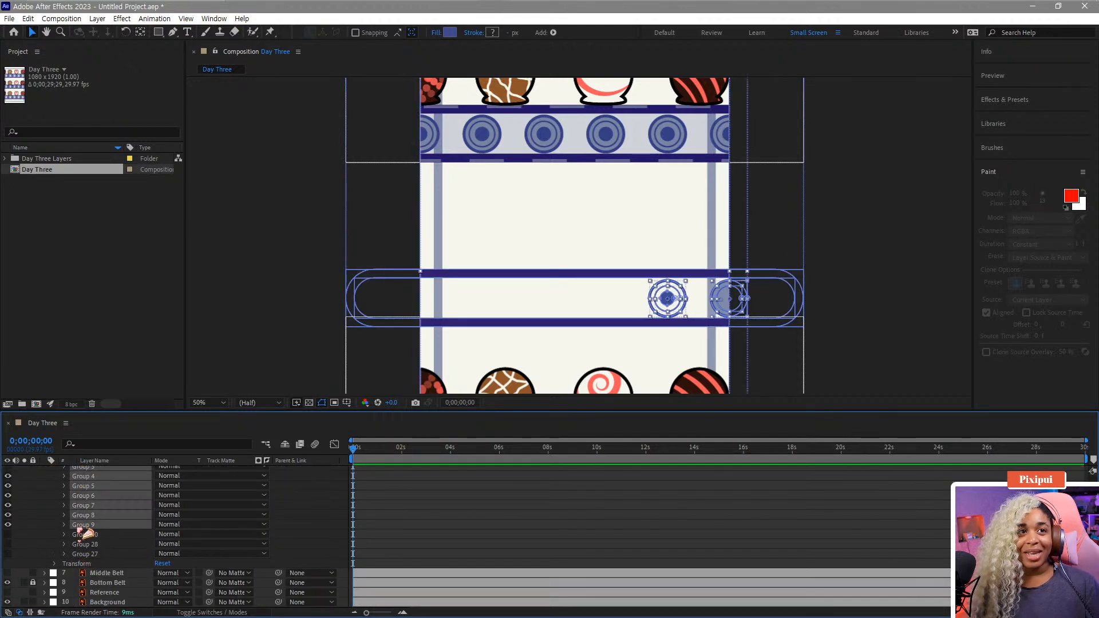
key(Delete)
scroll(81, 535, up, 5)
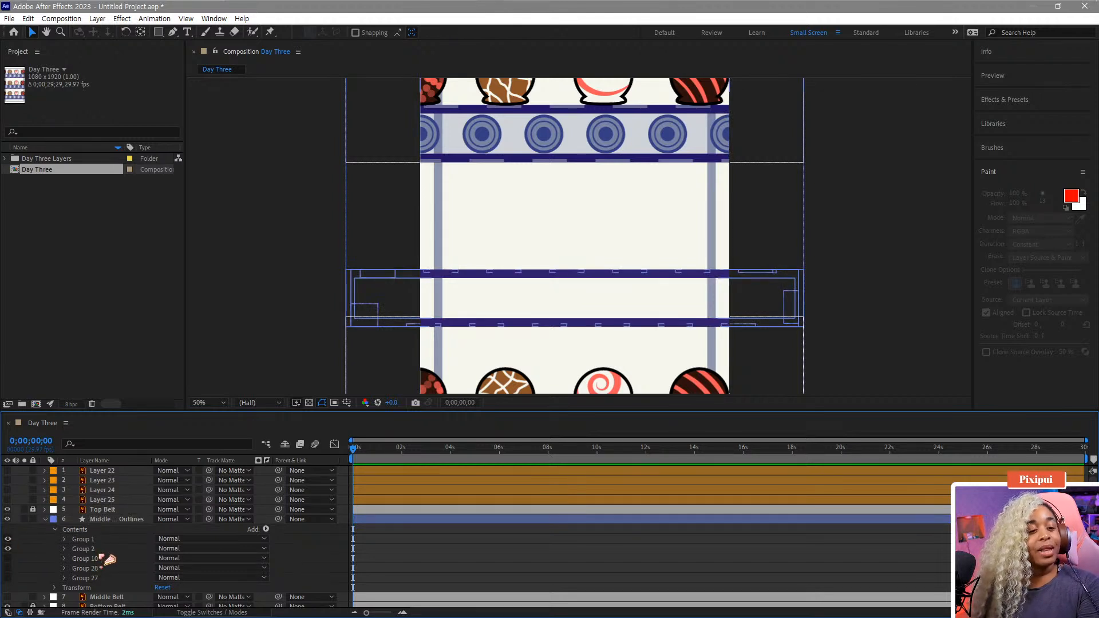
click(83, 539)
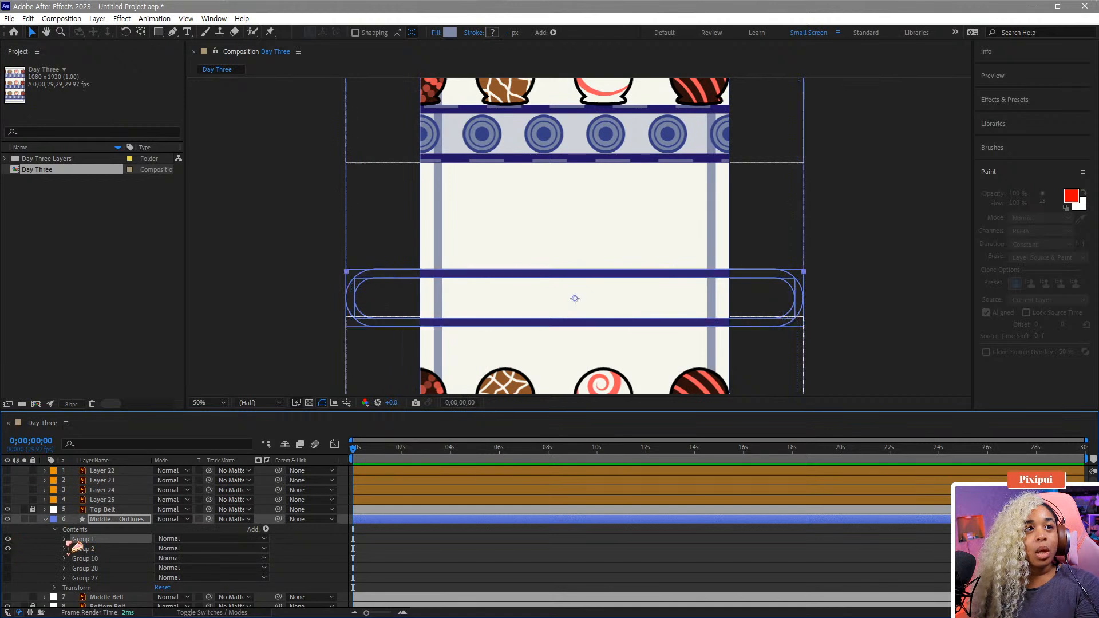
key(Delete)
Hide Group 2, show the wheel in Group 28, and delete Group 10 from the middle belt outlines layer
click(8, 539)
click(8, 568)
click(7, 568)
click(8, 548)
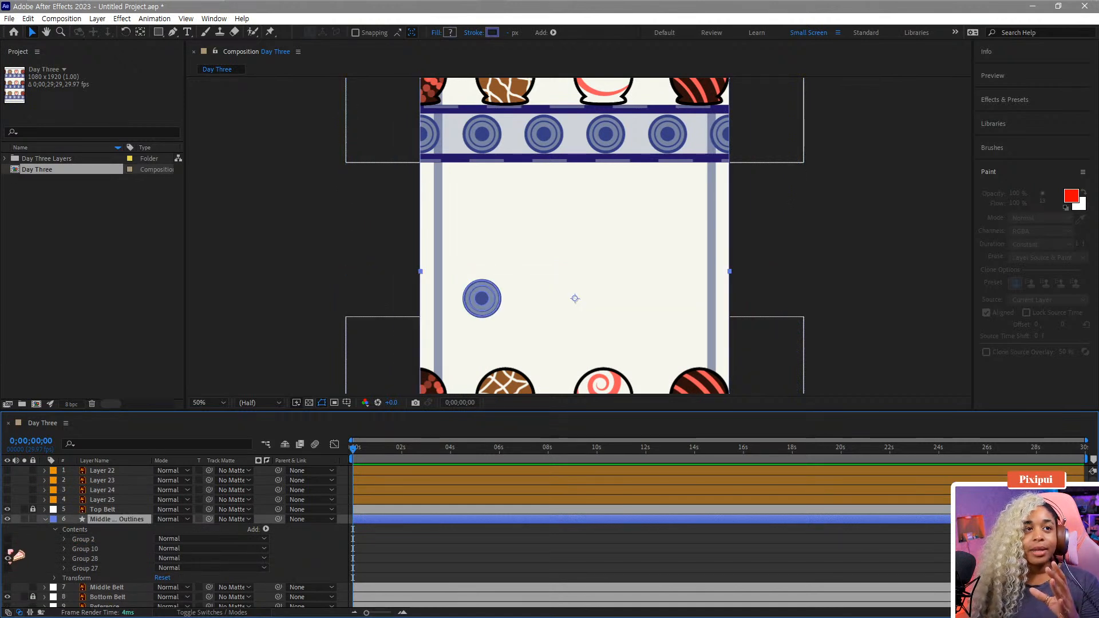
click(8, 558)
click(83, 549)
key(Delete)
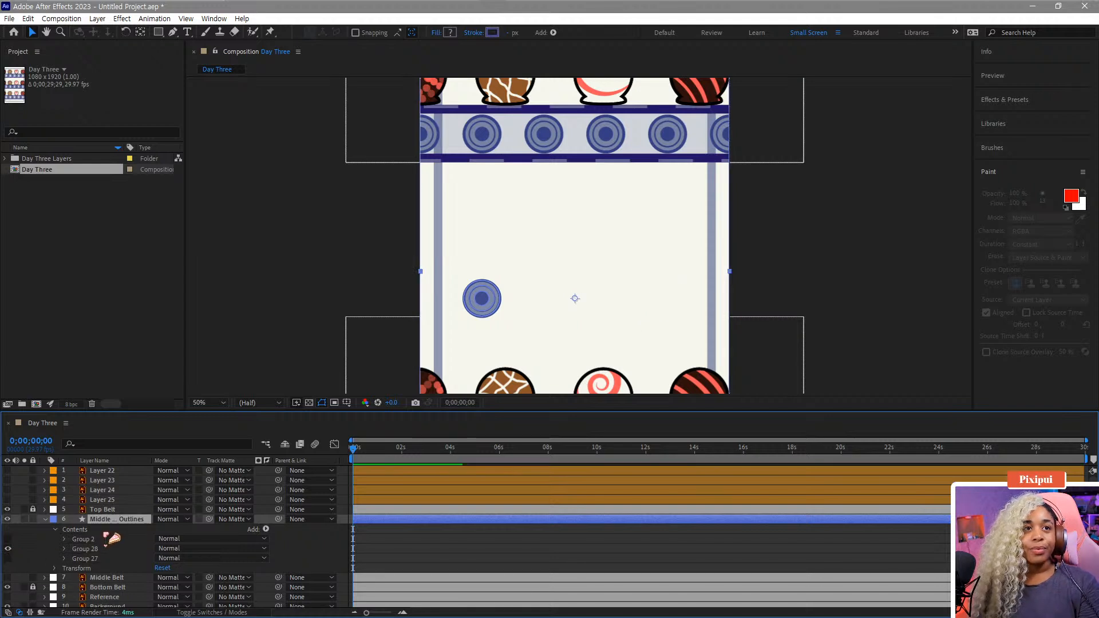
Duplicate the middle belt outlines layer twice and delete Groups 2 and 28 from the original so it holds Group 27 alone
key(ctrl+d)
key(ctrl+d)
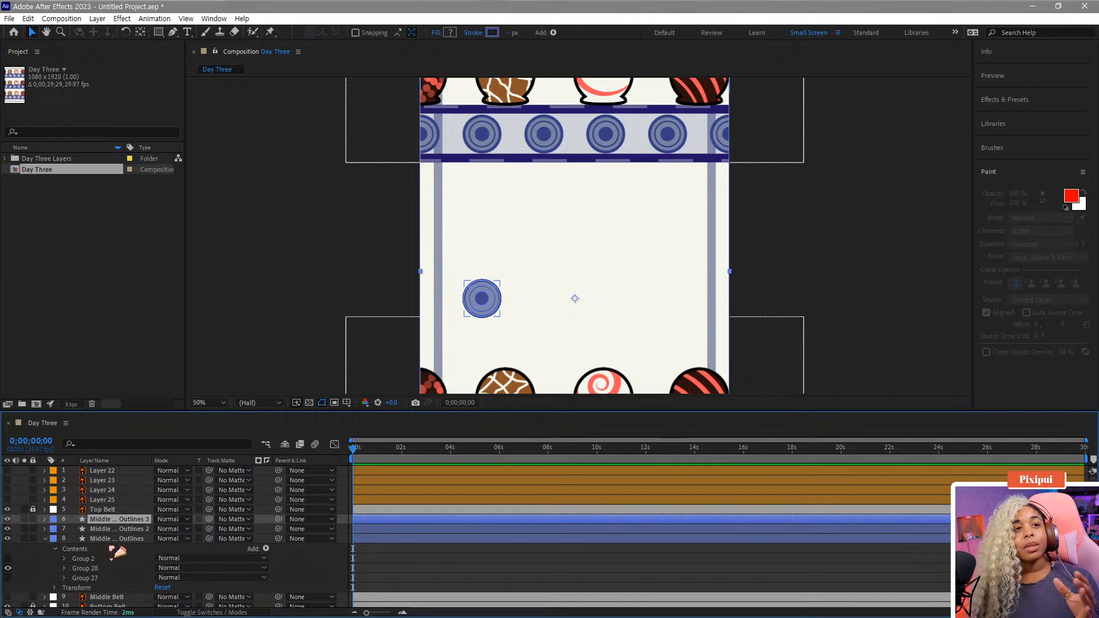
click(109, 540)
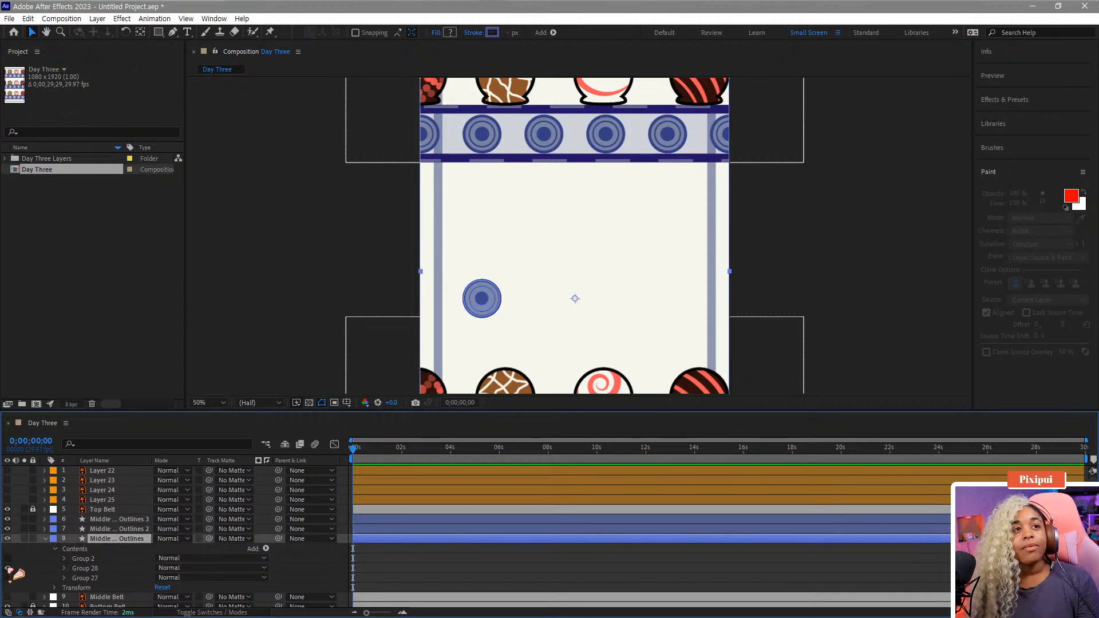
click(81, 559)
shift+click(85, 569)
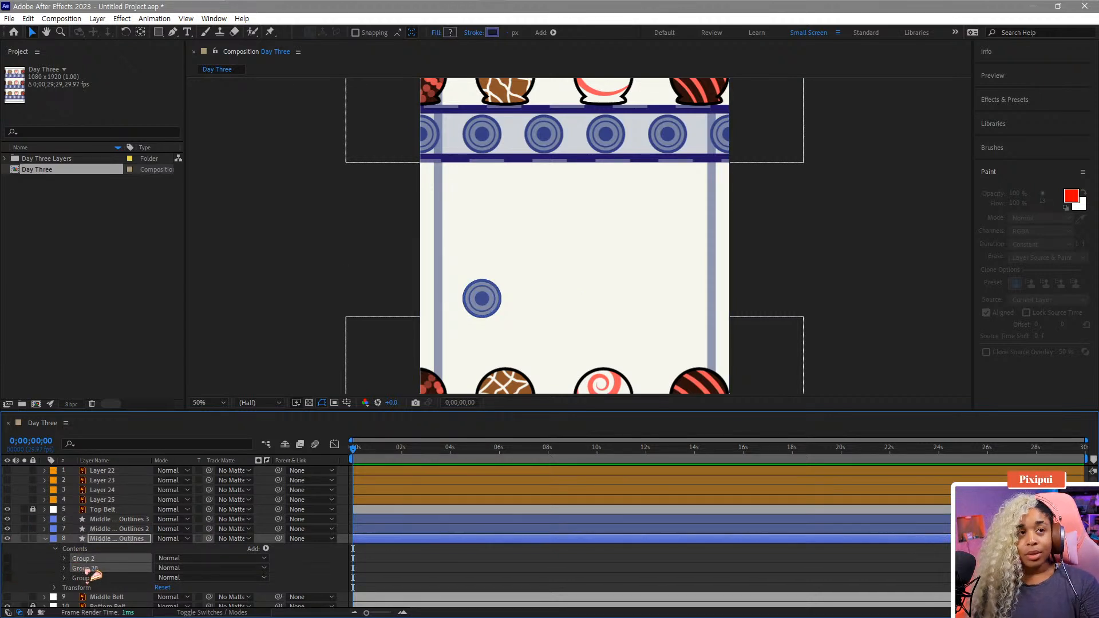
key(Delete)
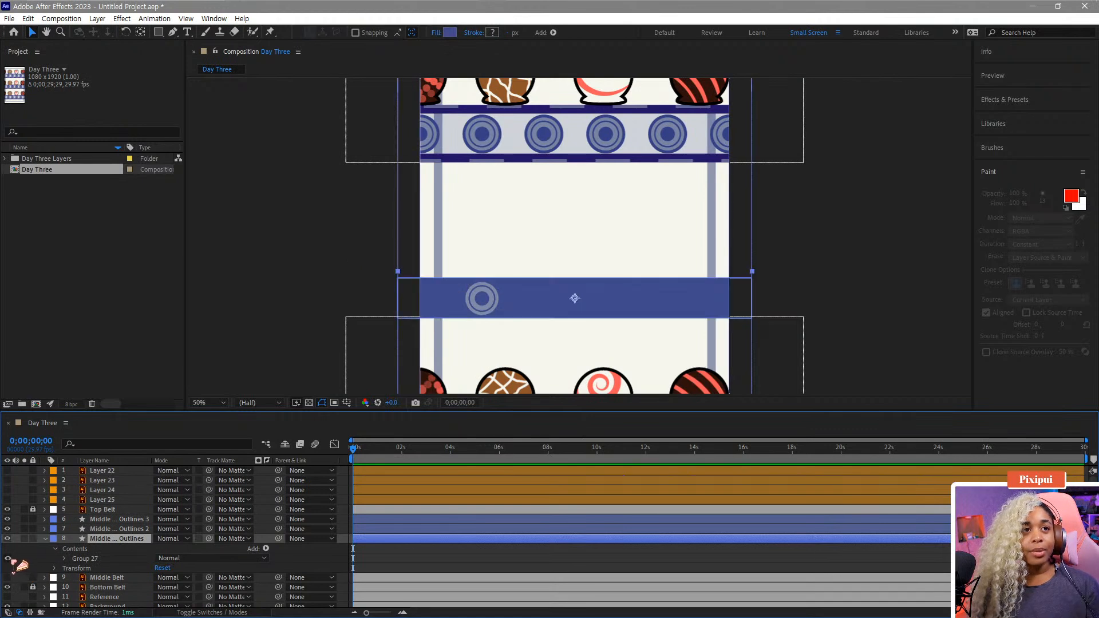
Delete Group 2 and Group 27 from the Outlines 2 copy, keeping the wheel in Group 28
click(45, 539)
click(46, 529)
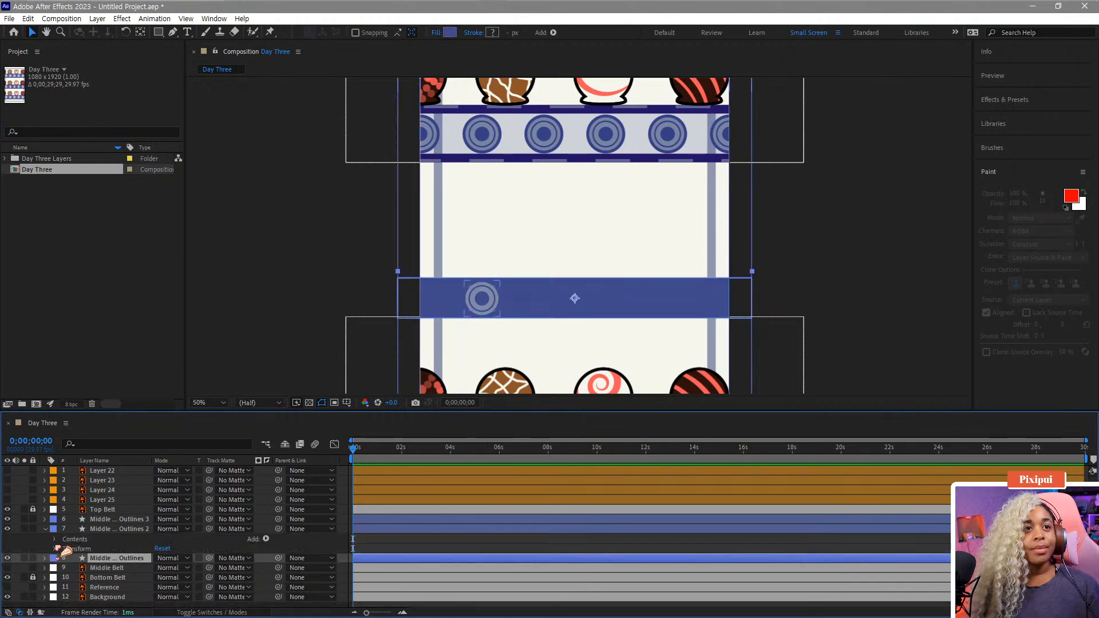
click(54, 539)
click(74, 568)
ctrl+click(81, 549)
key(Delete)
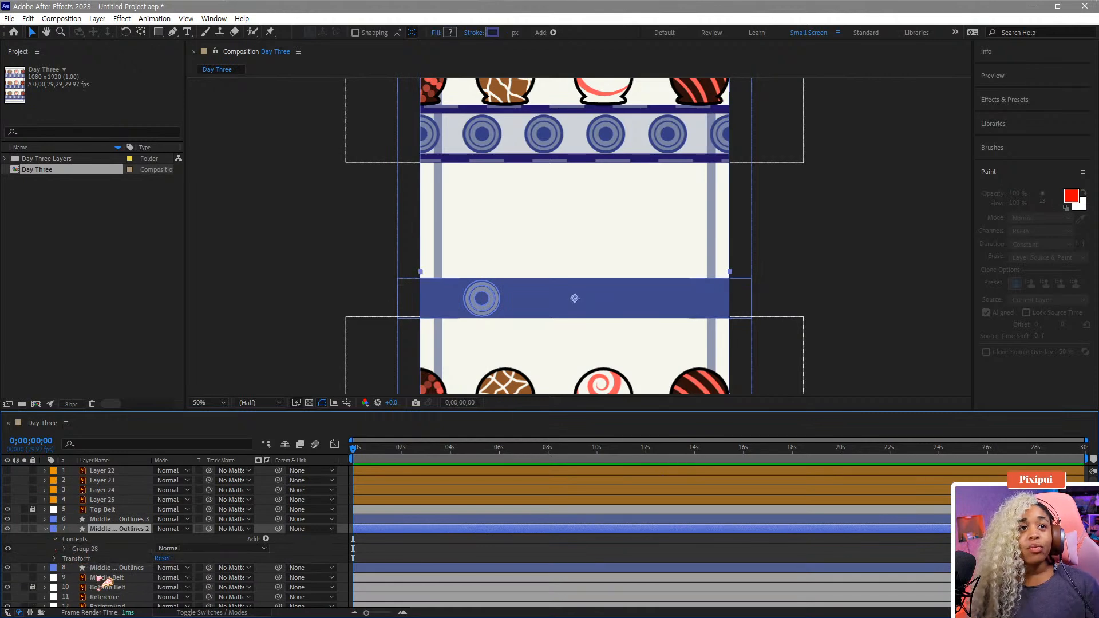
Rename the original middle belt outlines layer as BELT BG
right_click(106, 570)
click(117, 572)
text(BELT)
key(Return)
Rename the Outlines 2 layer with the wheel as BELT cir and collapse its contents
right_click(121, 529)
click(150, 502)
text(BELT)
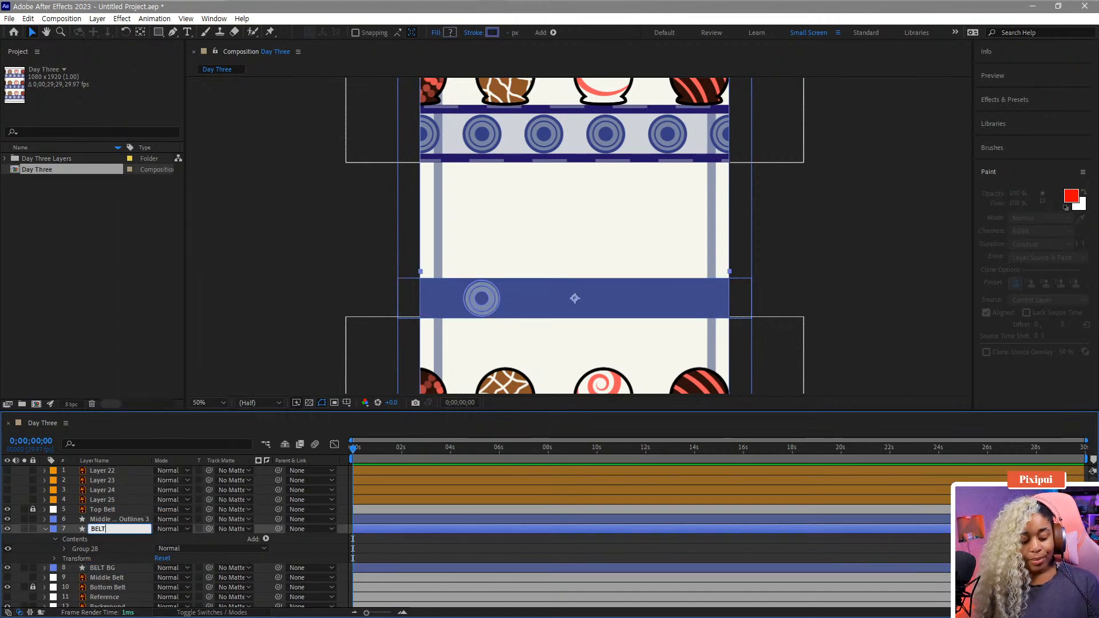
text( cir)
key(Return)
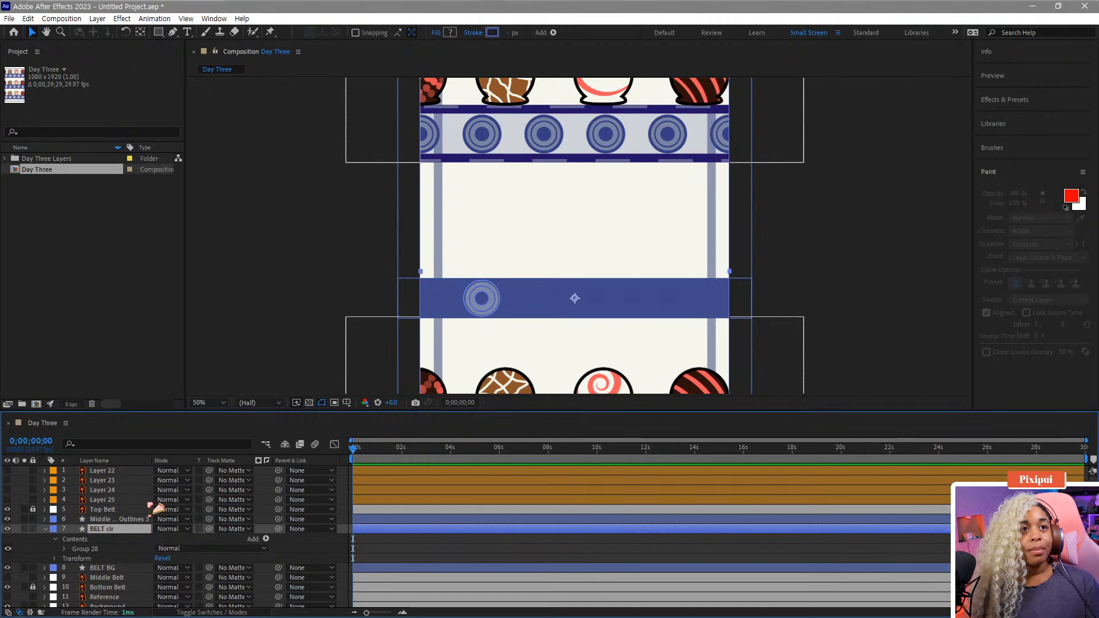
click(45, 530)
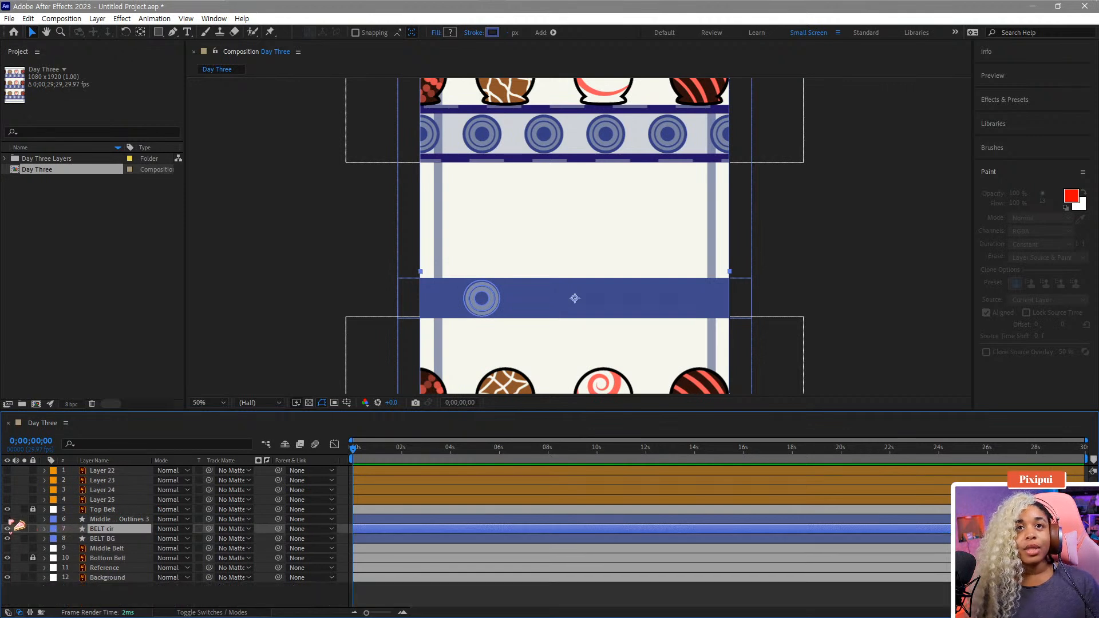
Delete Group 27 and Group 28 from the Outlines 3 layer so it holds the belt border in Group 2 alone
click(45, 519)
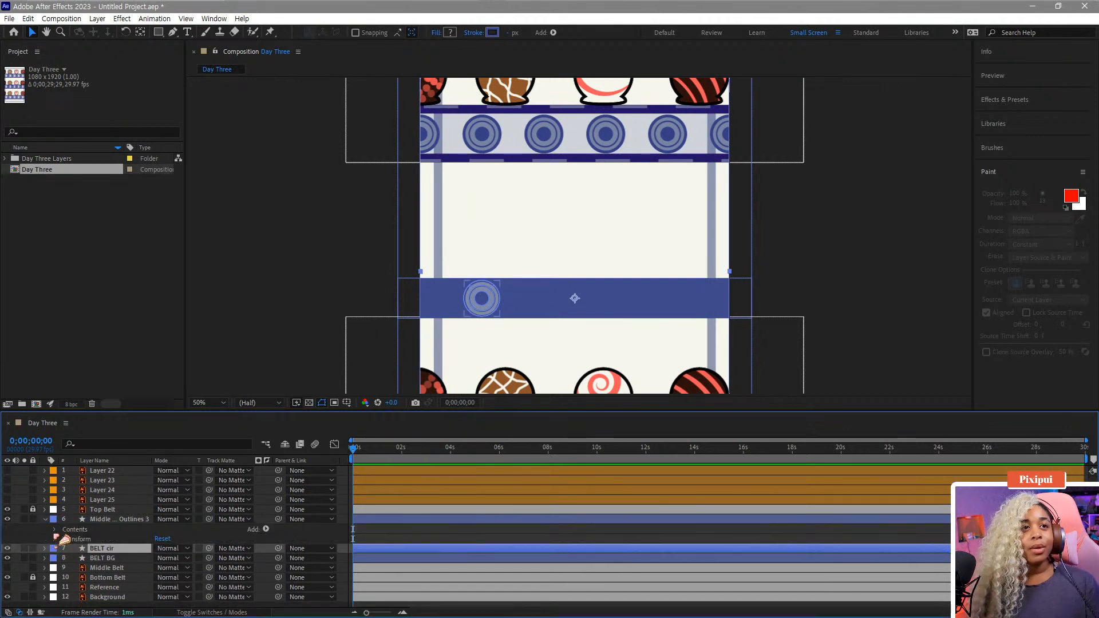
click(56, 530)
click(91, 559)
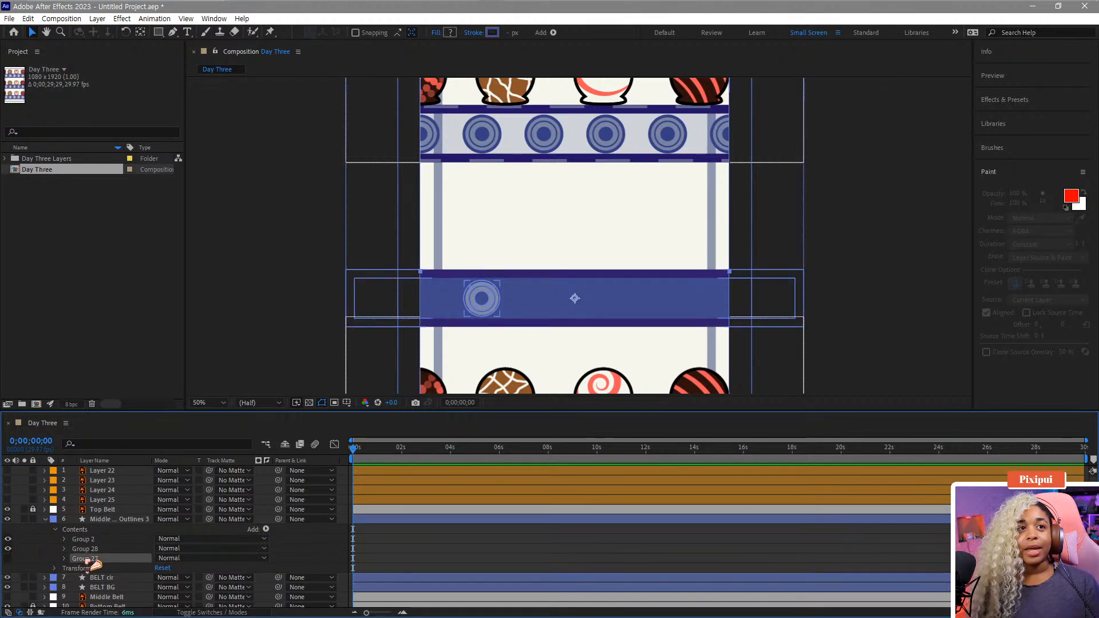
key(Delete)
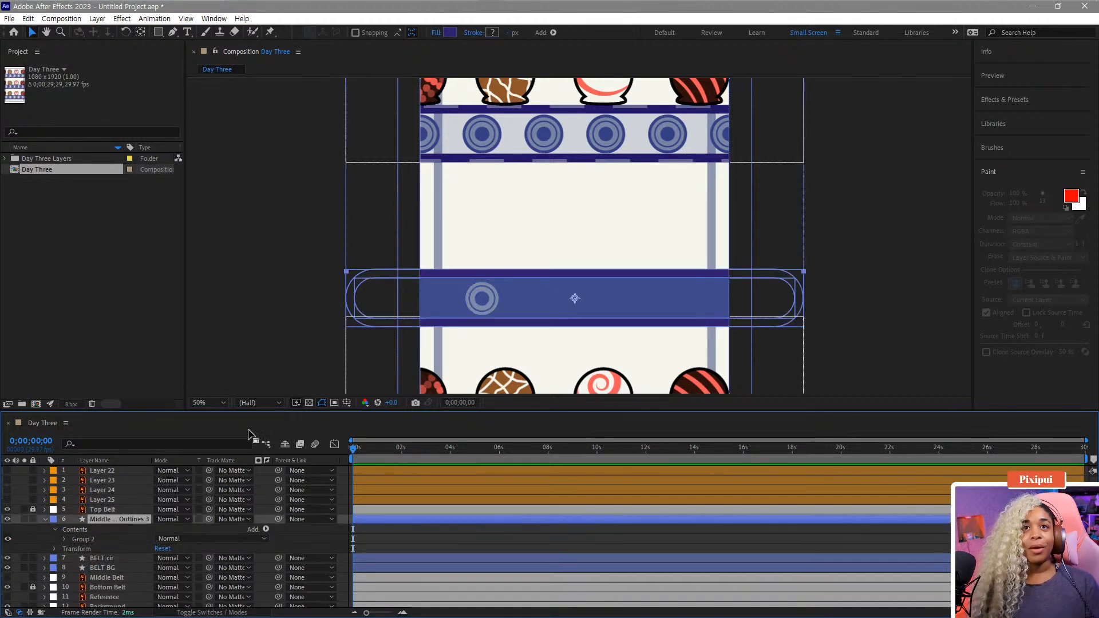
scroll(477, 252, up, 1)
scroll(477, 251, down, 1)
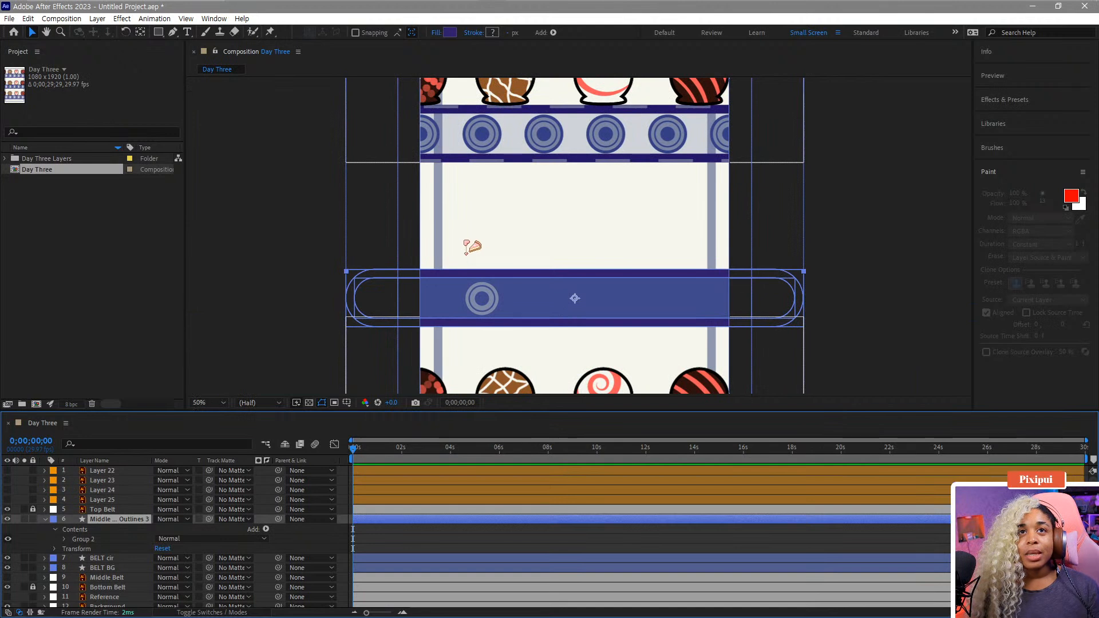
click(311, 173)
Set the opacity of Fill 1 in Group 27 of the BELT BG layer to 23% and collapse the layer
drag(431, 198, 410, 237)
mouse_move(488, 190)
mouse_down()
mouse_move(479, 249)
mouse_move(489, 193)
mouse_up()
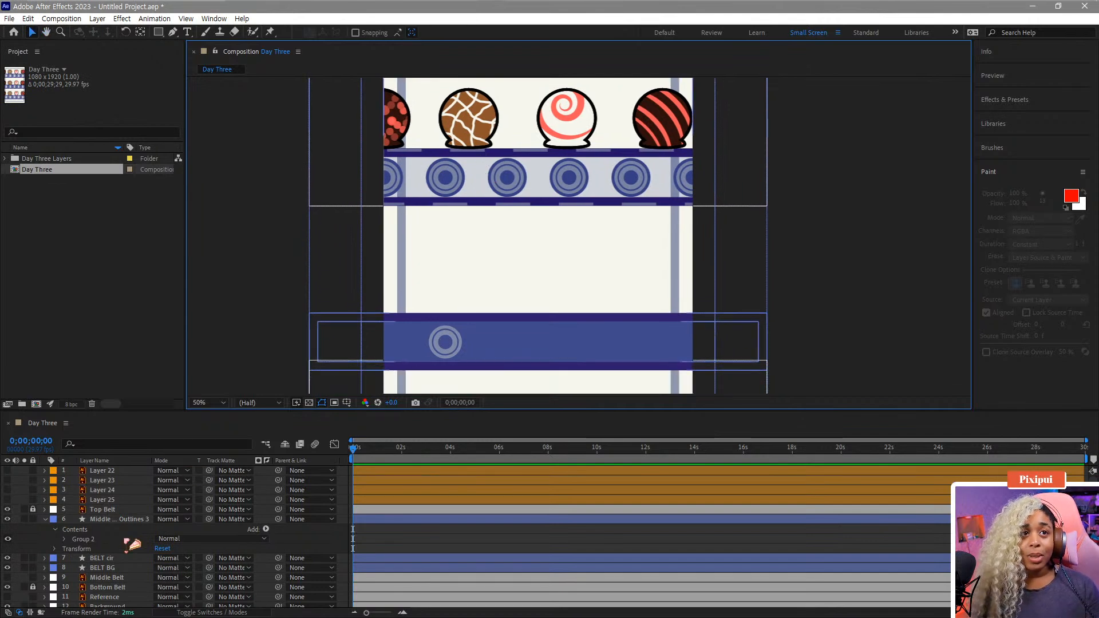
click(106, 568)
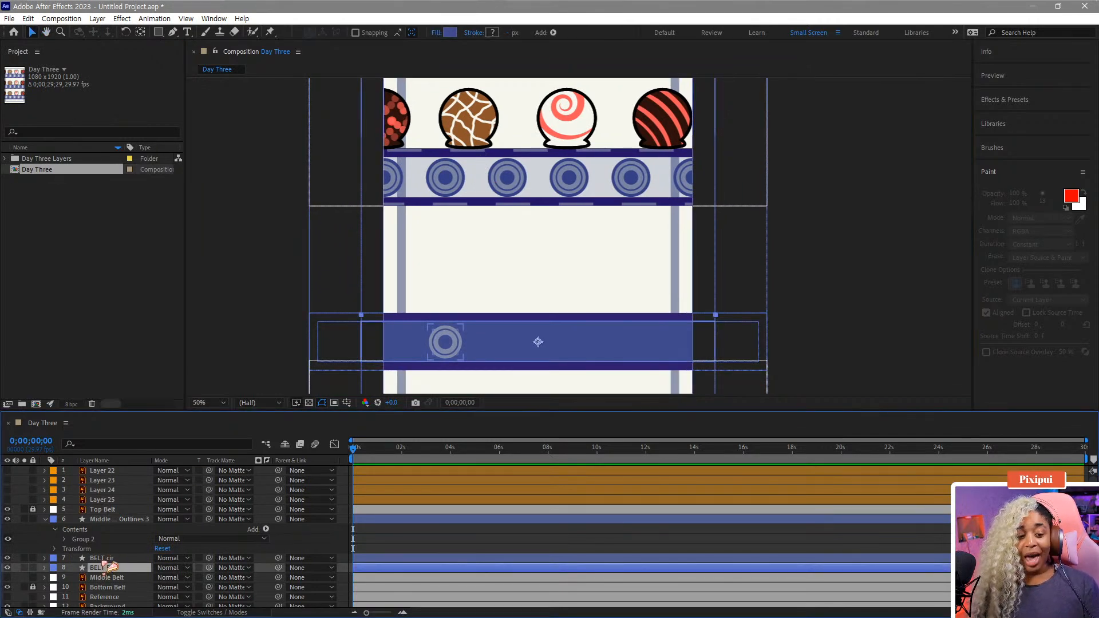
click(46, 569)
click(55, 579)
scroll(87, 561, down, 1)
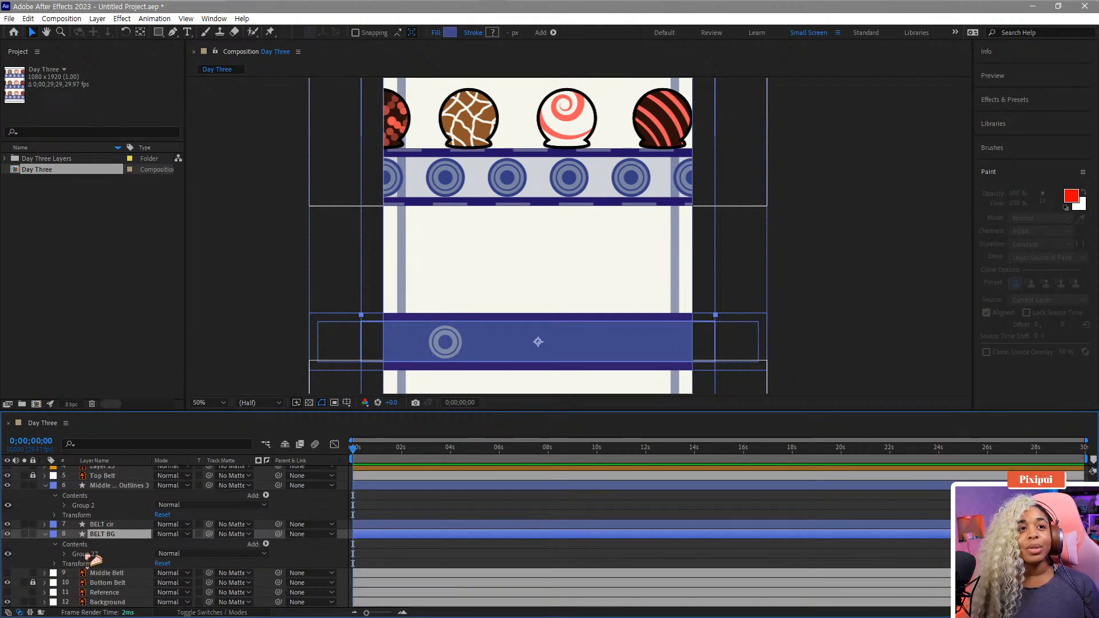
click(64, 554)
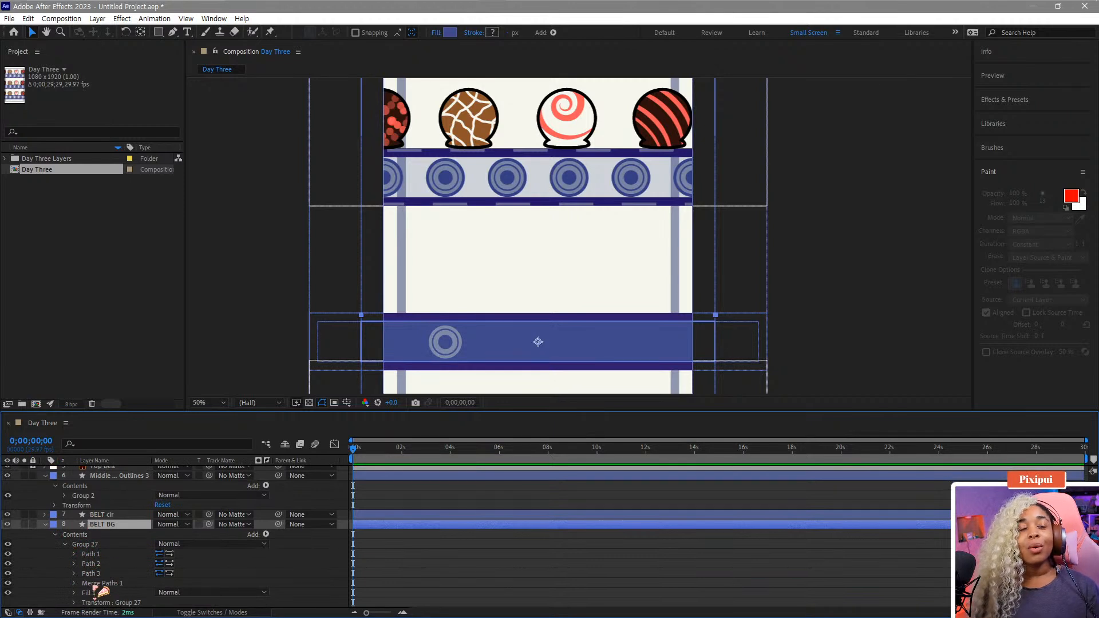
scroll(100, 595, down, 2)
click(76, 545)
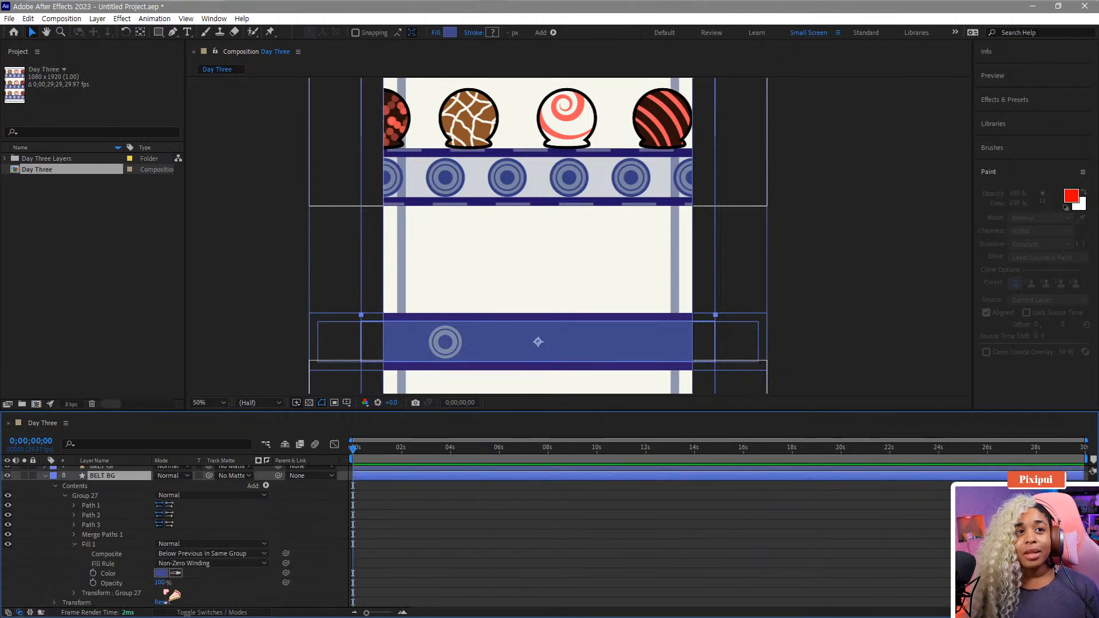
drag(163, 583, 123, 589)
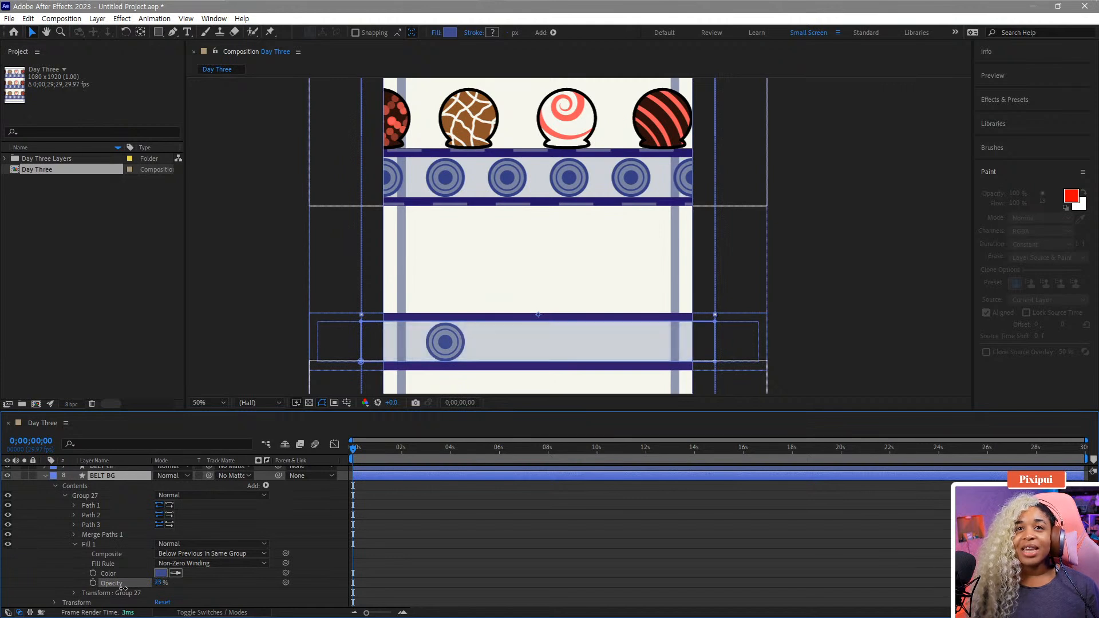
click(44, 476)
scroll(56, 502, up, 3)
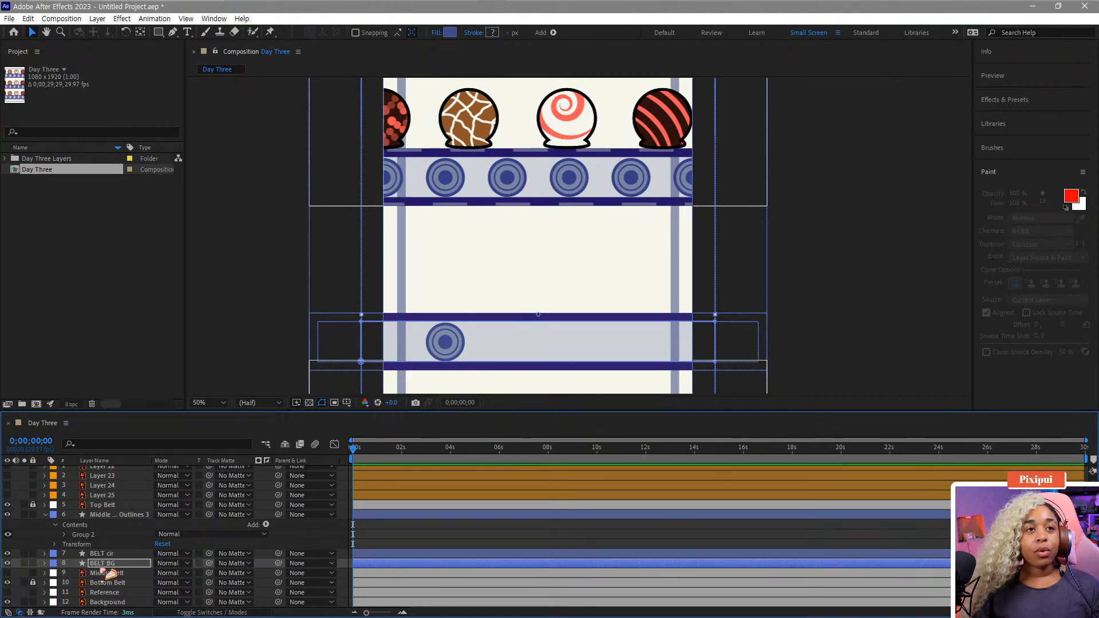
Lock the BELT BG layer
click(104, 553)
click(100, 515)
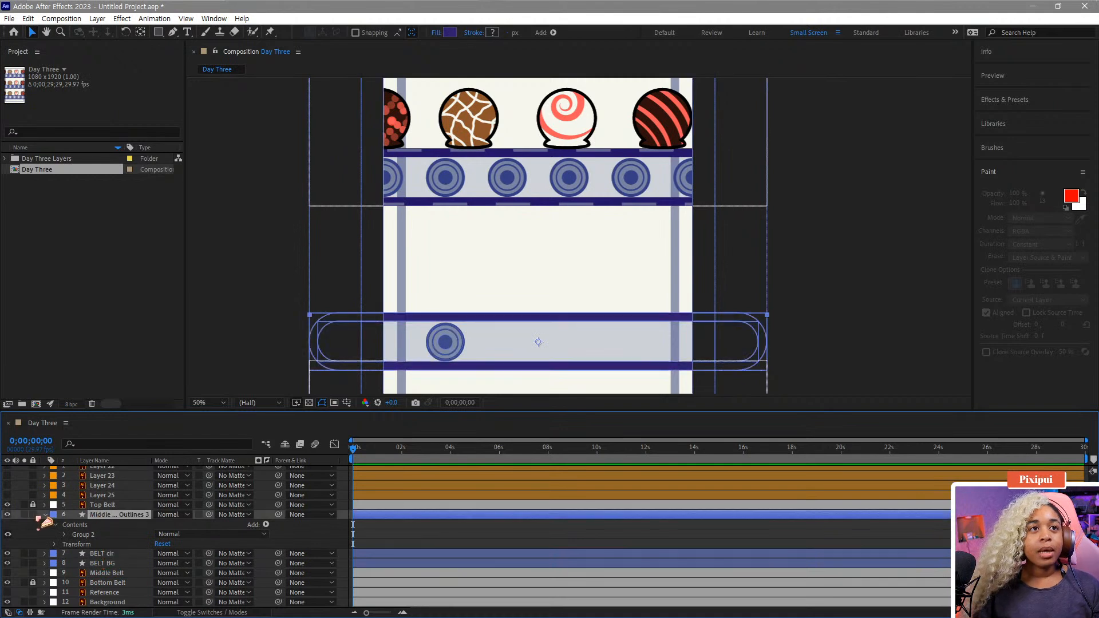
click(33, 564)
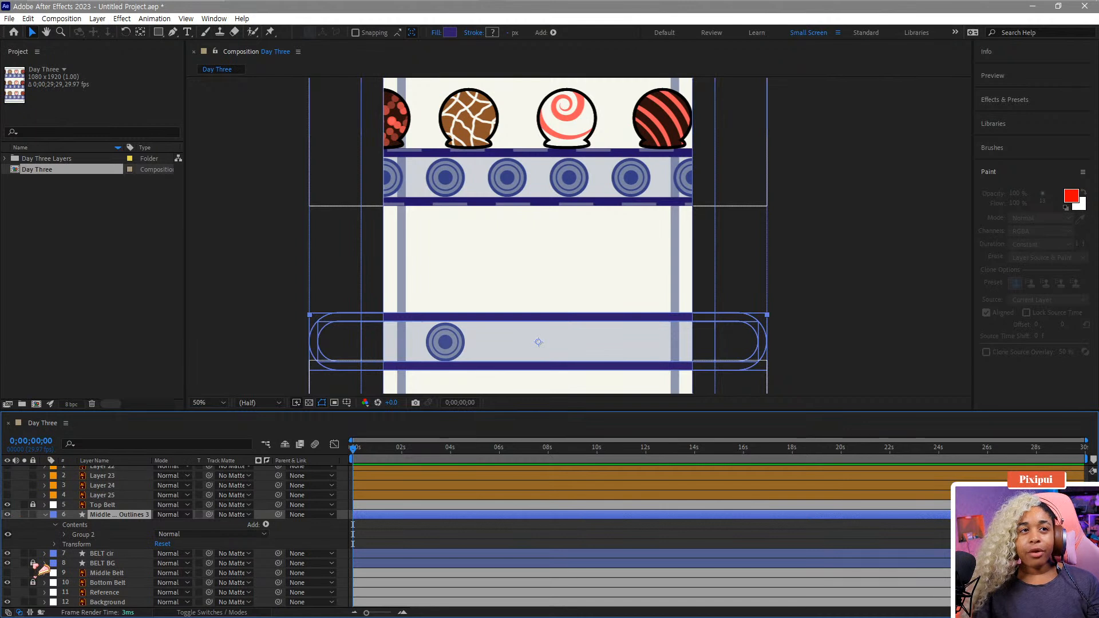
click(93, 567)
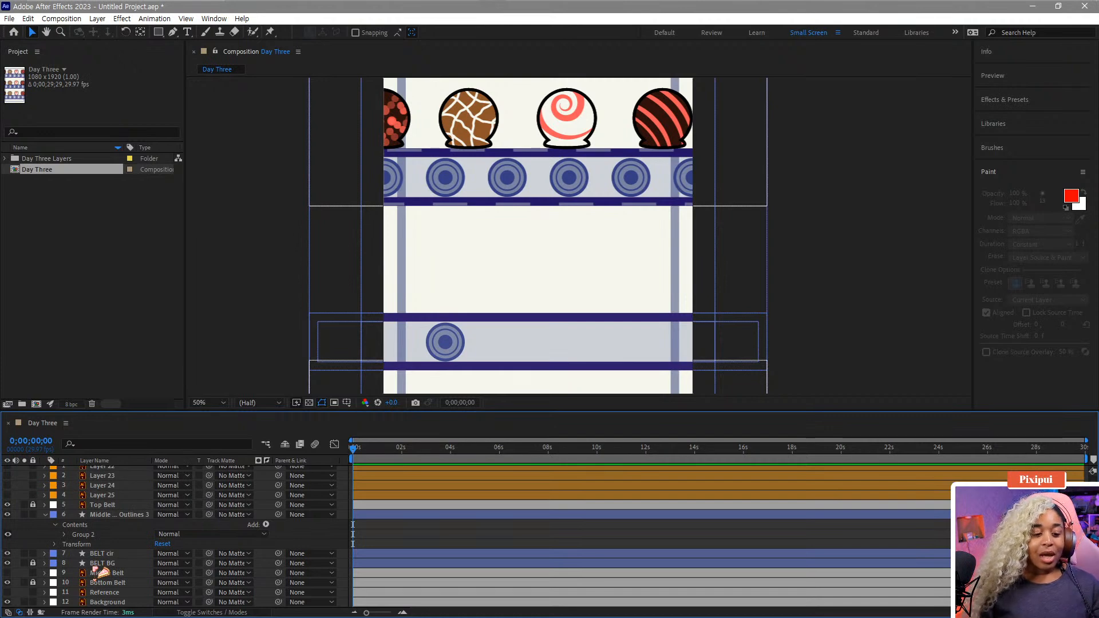
scroll(97, 504, up, 1)
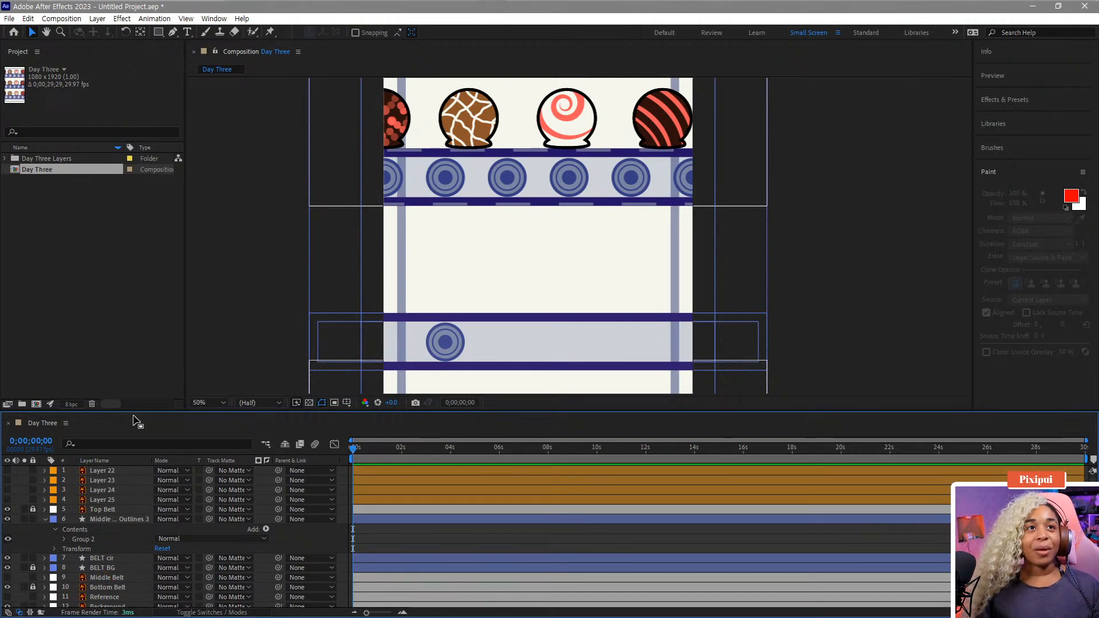
drag(135, 422, 136, 387)
scroll(531, 241, down, 2)
drag(532, 240, 502, 194)
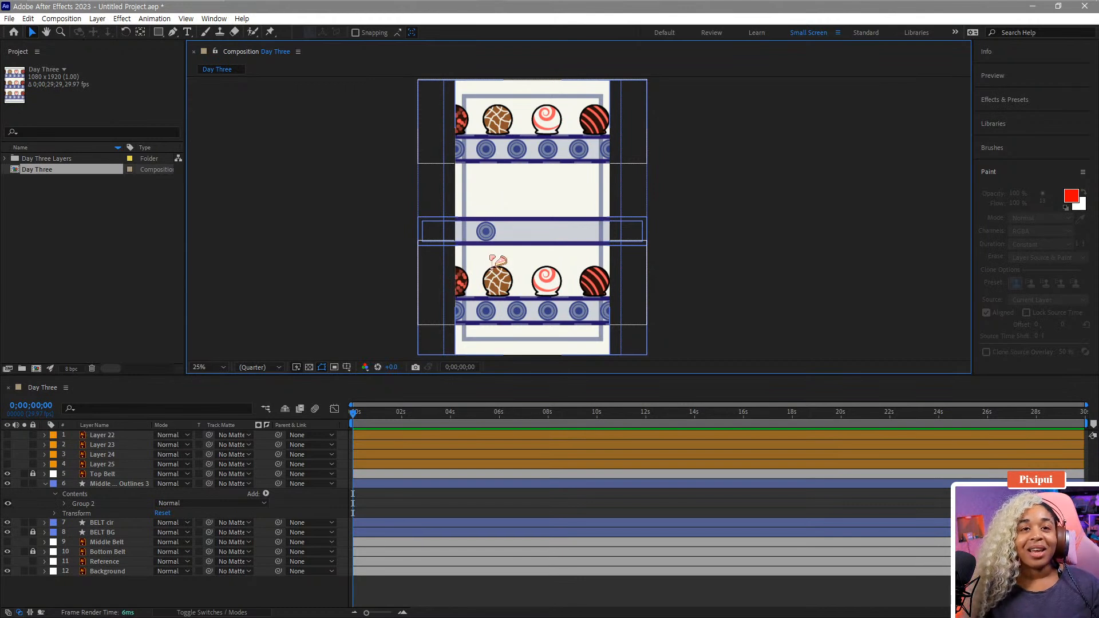
drag(490, 376, 490, 398)
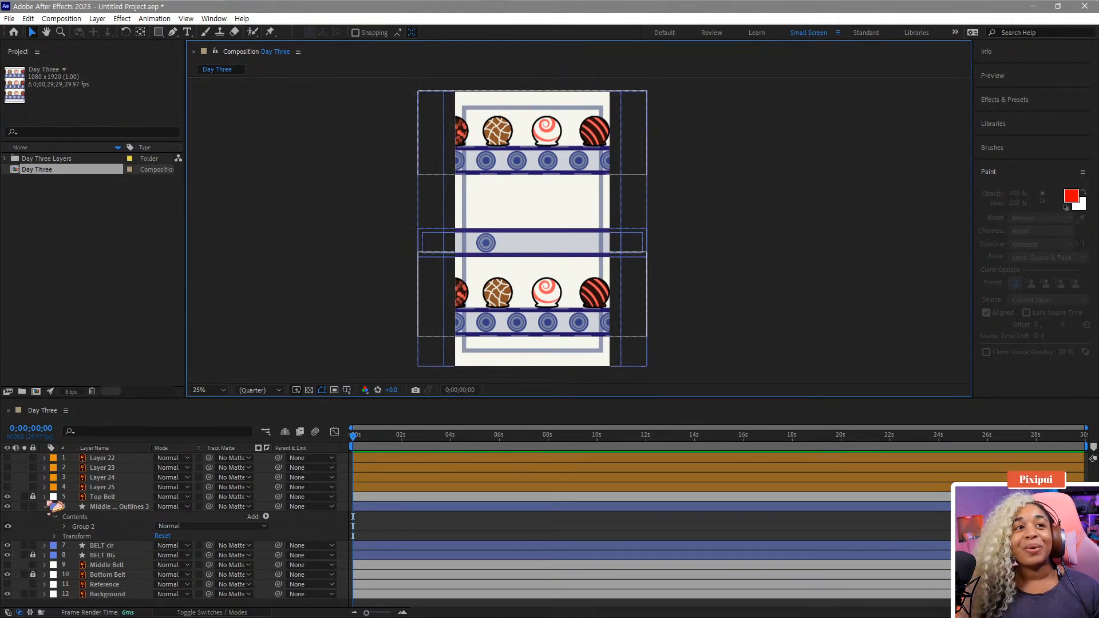
click(33, 497)
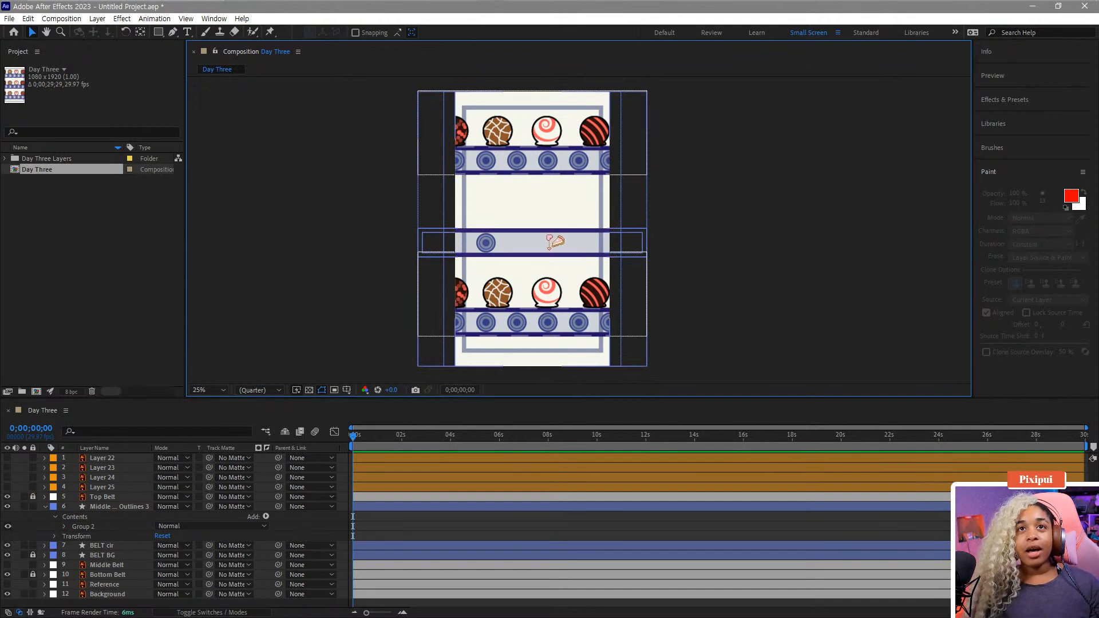
Show the chocolate artwork on Layer 22 through Layer 25 and hide those four layers again
drag(14, 490, 13, 465)
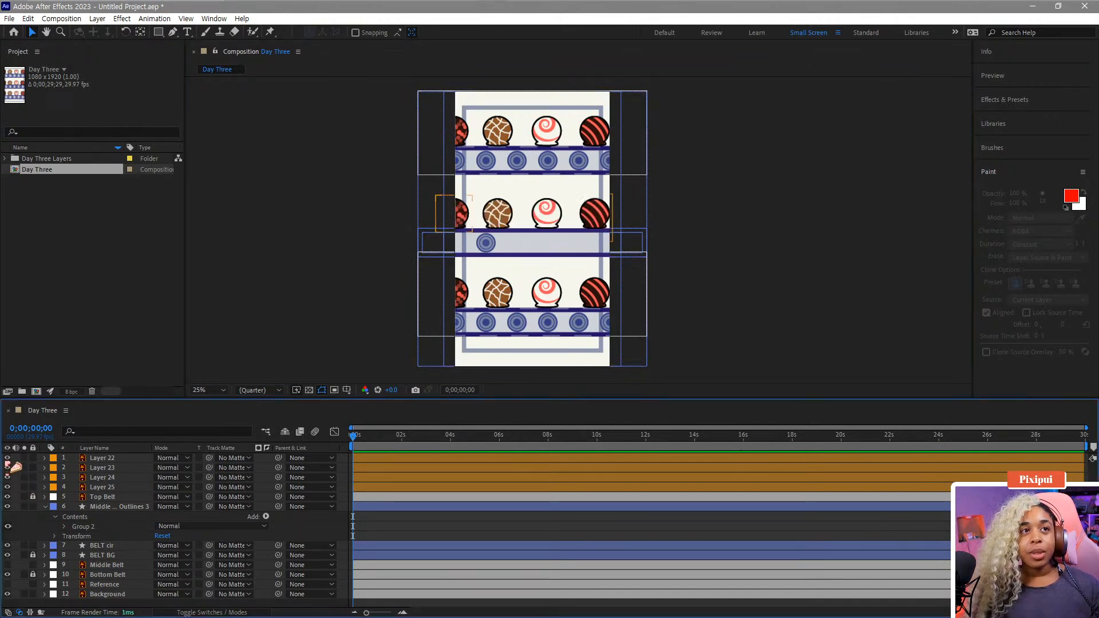
click(7, 459)
click(7, 468)
click(9, 478)
click(8, 487)
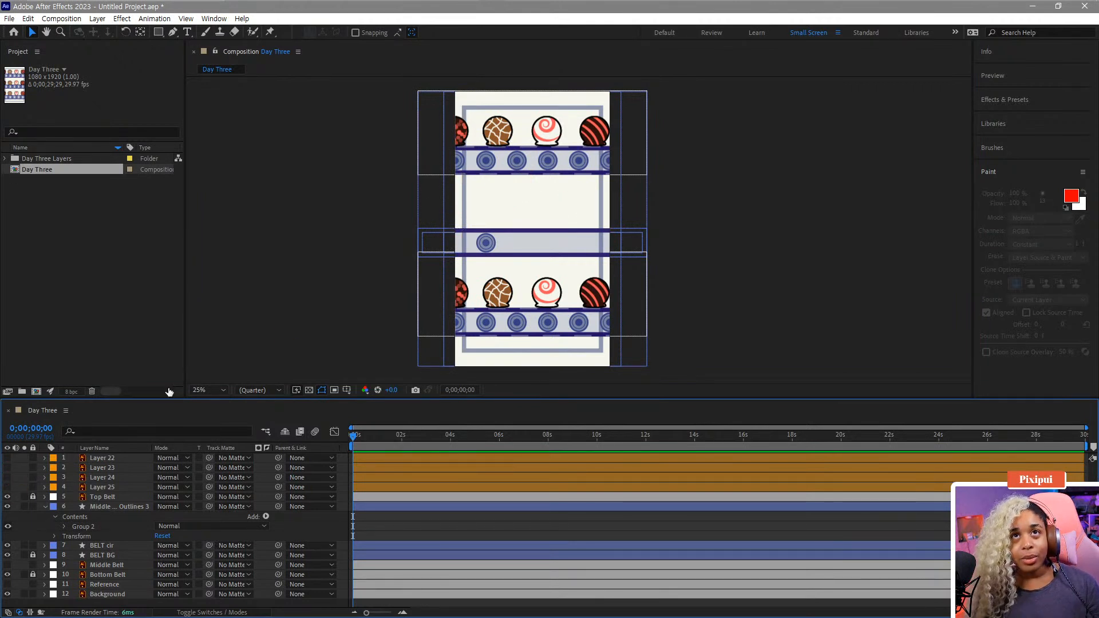
Compare the plain border of the middle belt with the dashed border of the top belt
click(558, 252)
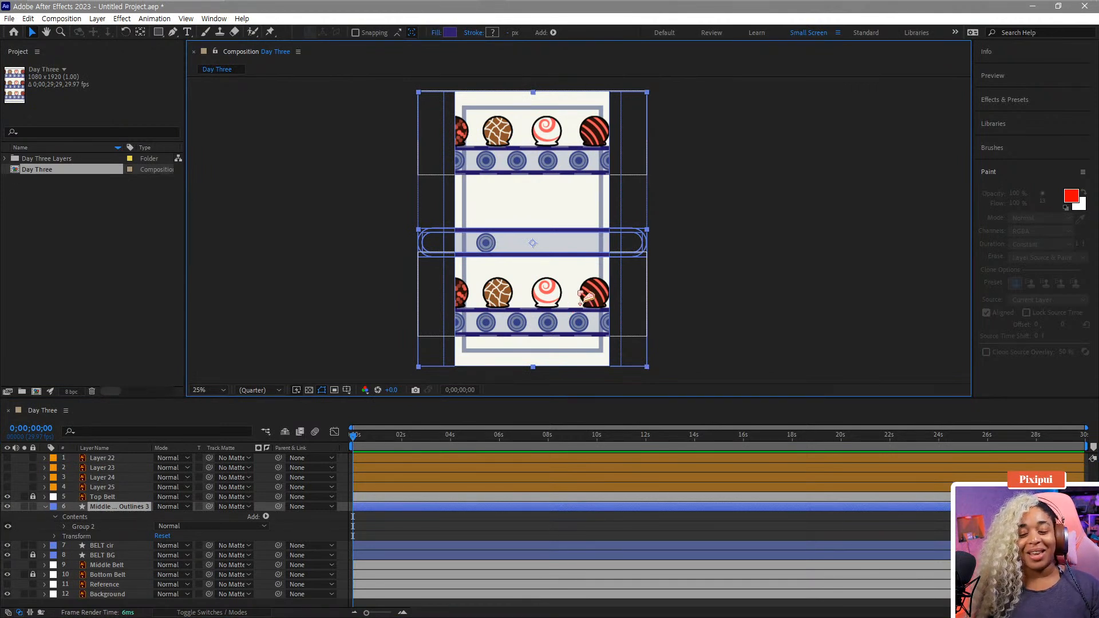
click(707, 280)
scroll(601, 263, up, 6)
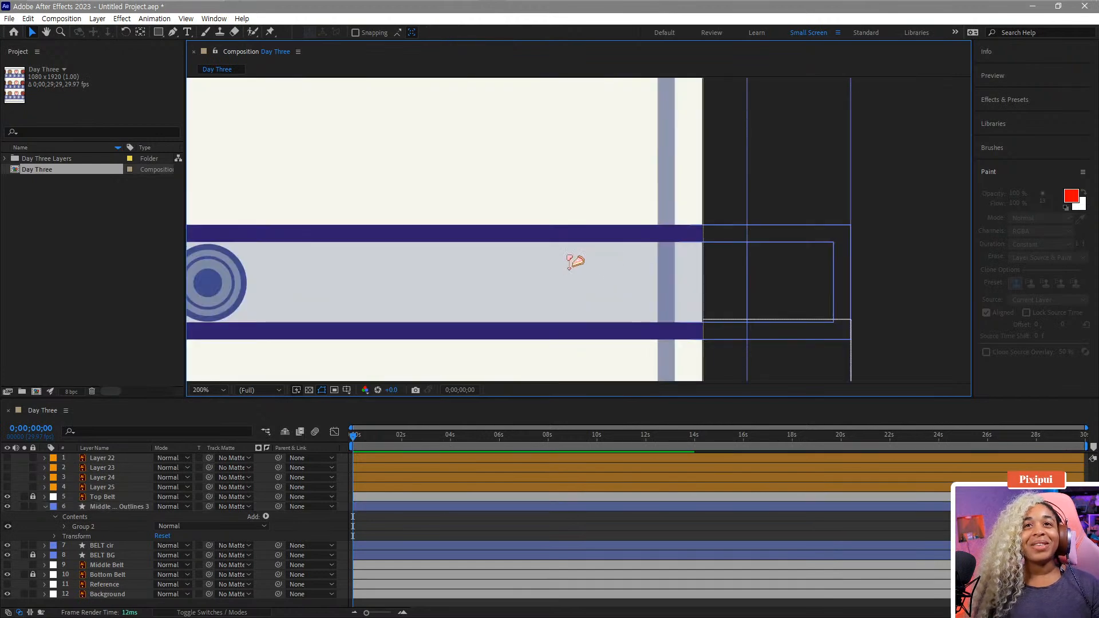
scroll(607, 261, down, 4)
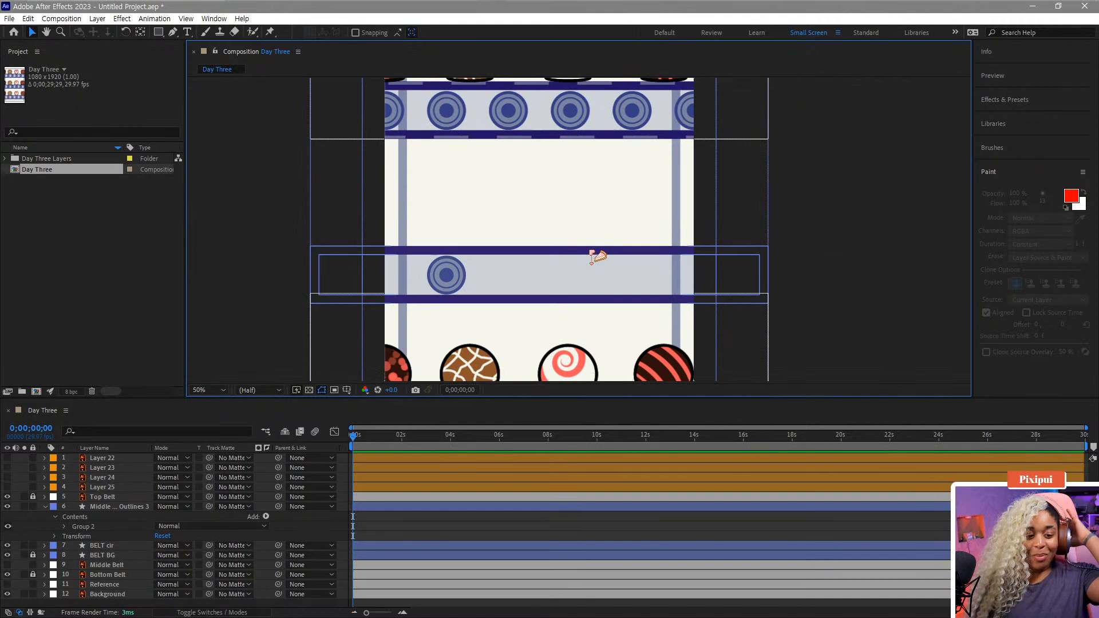
drag(554, 256, 546, 316)
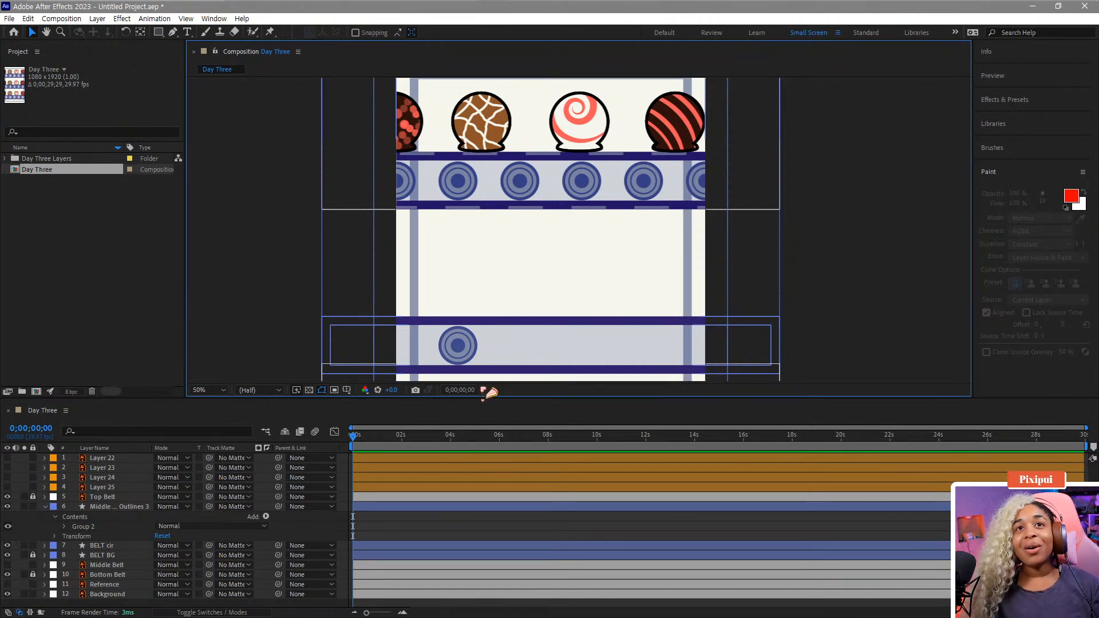
drag(435, 301, 436, 277)
click(8, 527)
click(8, 527)
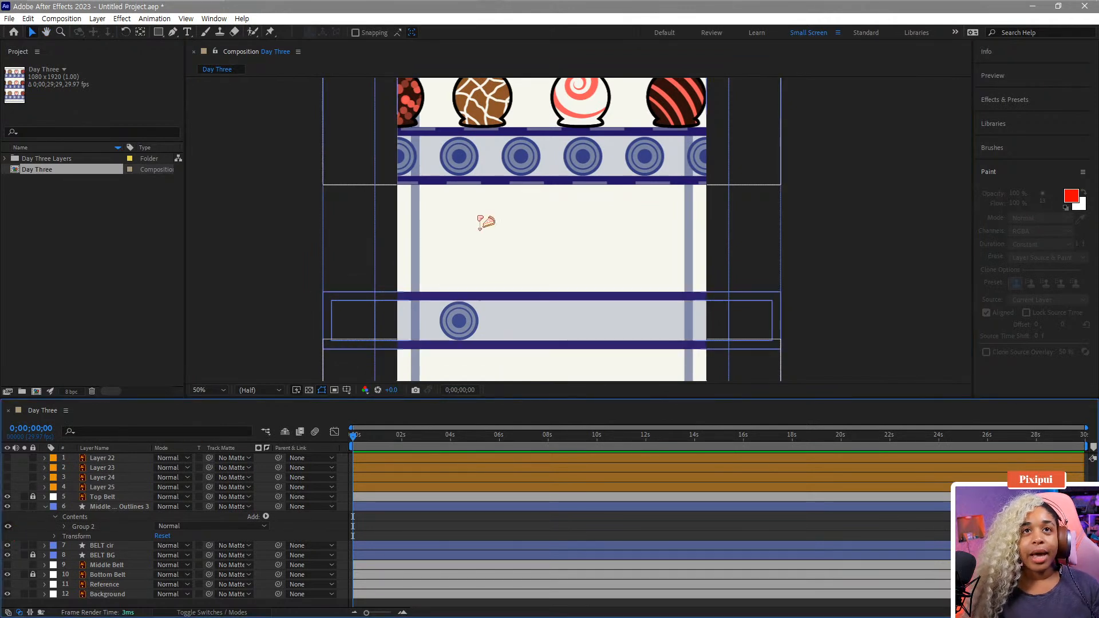
scroll(473, 238, up, 3)
click(107, 506)
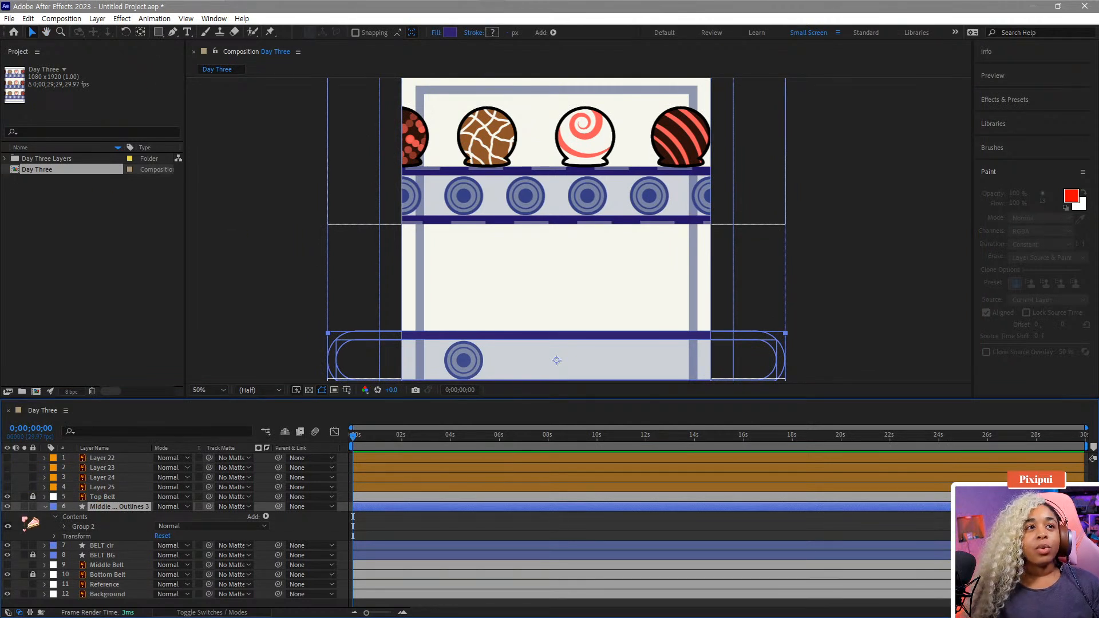
click(24, 517)
click(31, 522)
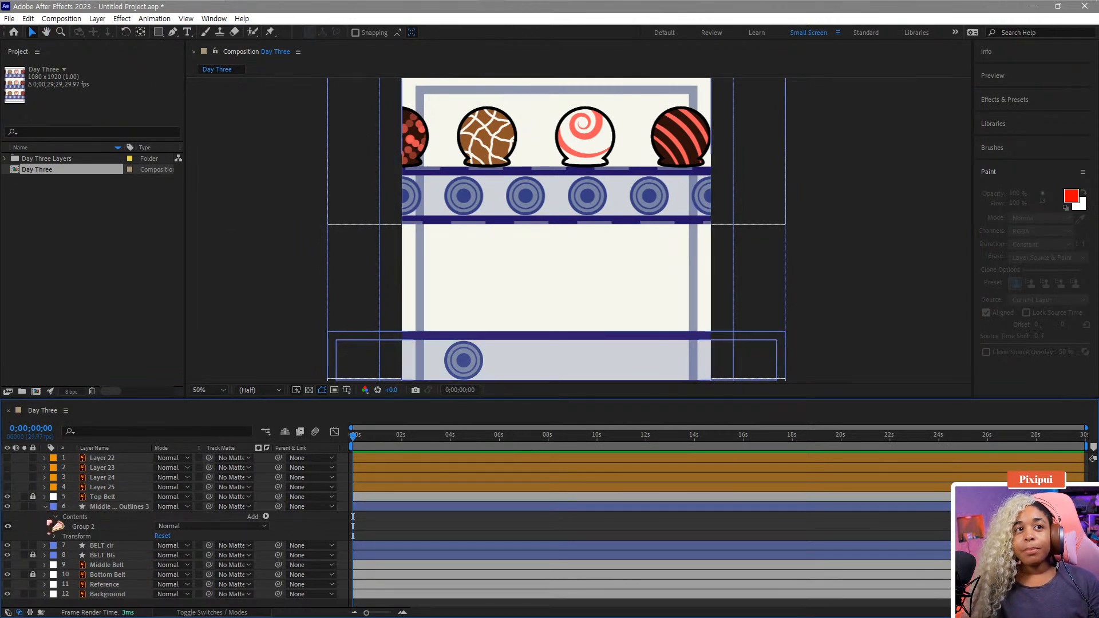
Draw a tall rectangle from the top belt down onto the middle belt's upper border, with fill 60618F sampled from the canvas
click(162, 34)
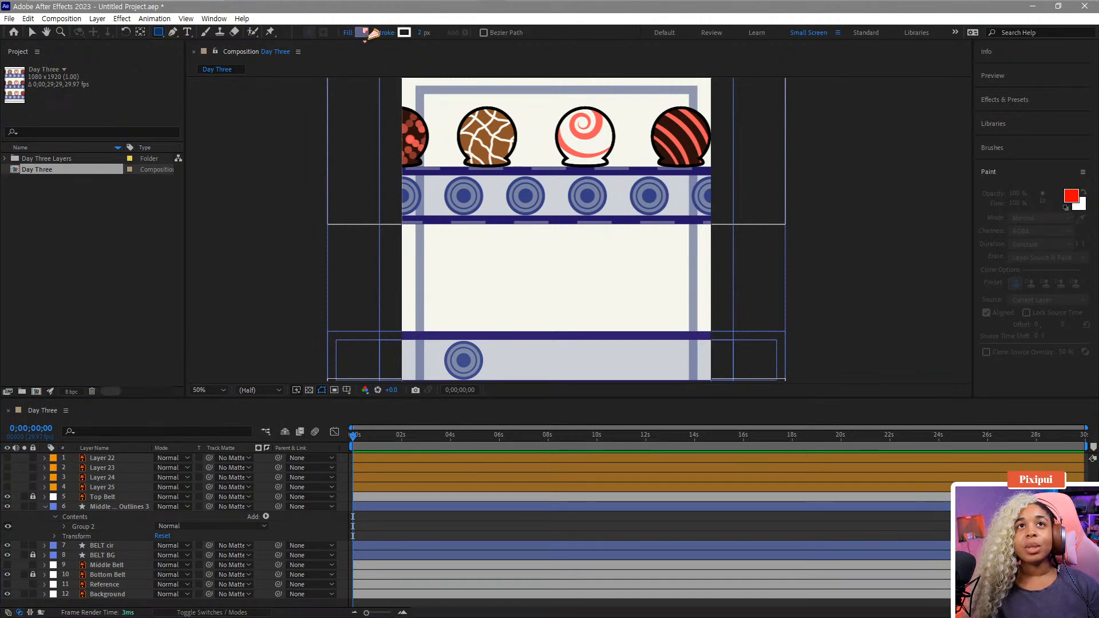
click(362, 32)
click(644, 300)
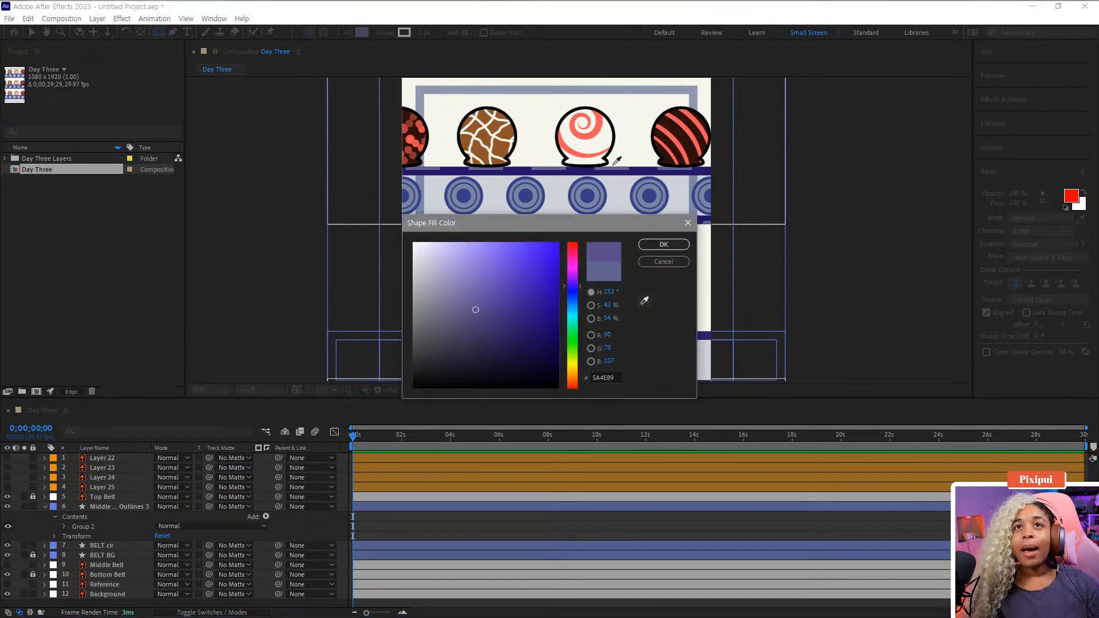
click(620, 164)
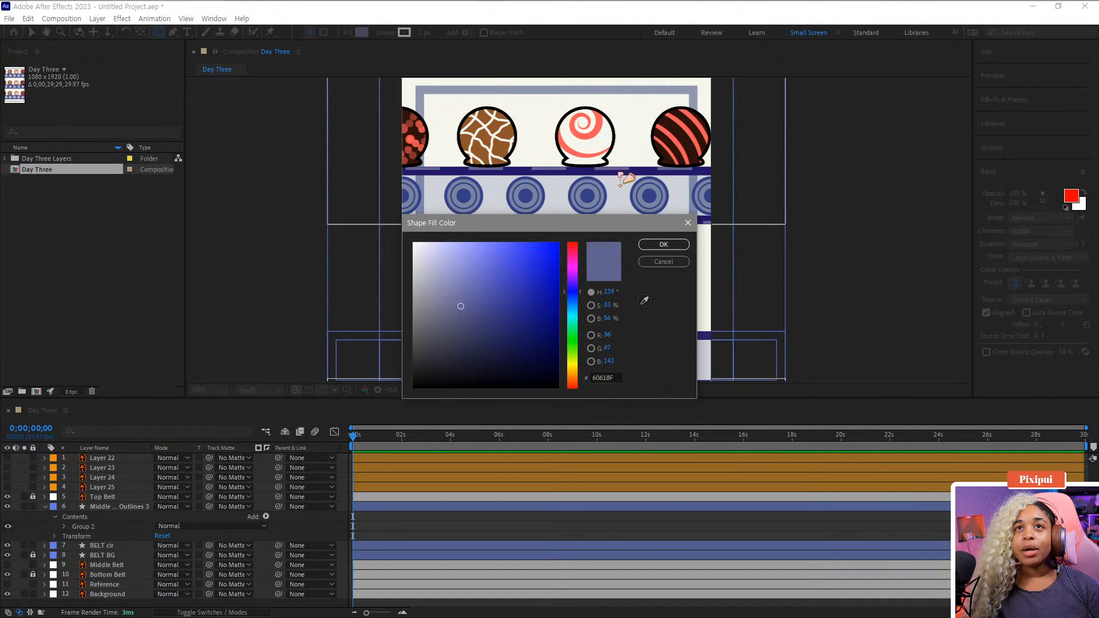
click(664, 245)
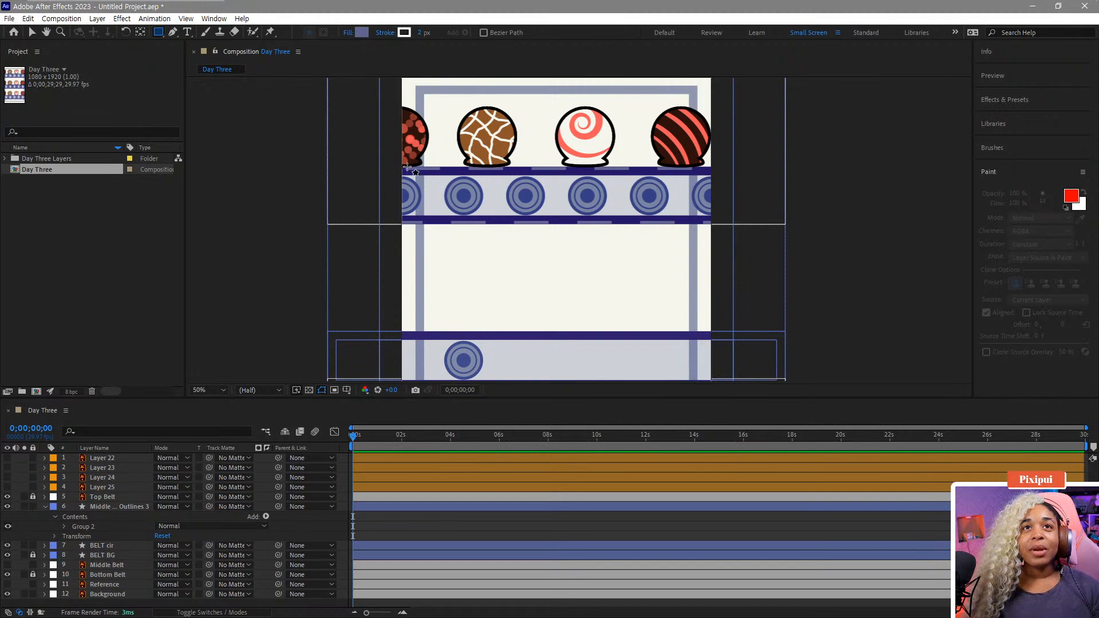
drag(407, 166, 451, 337)
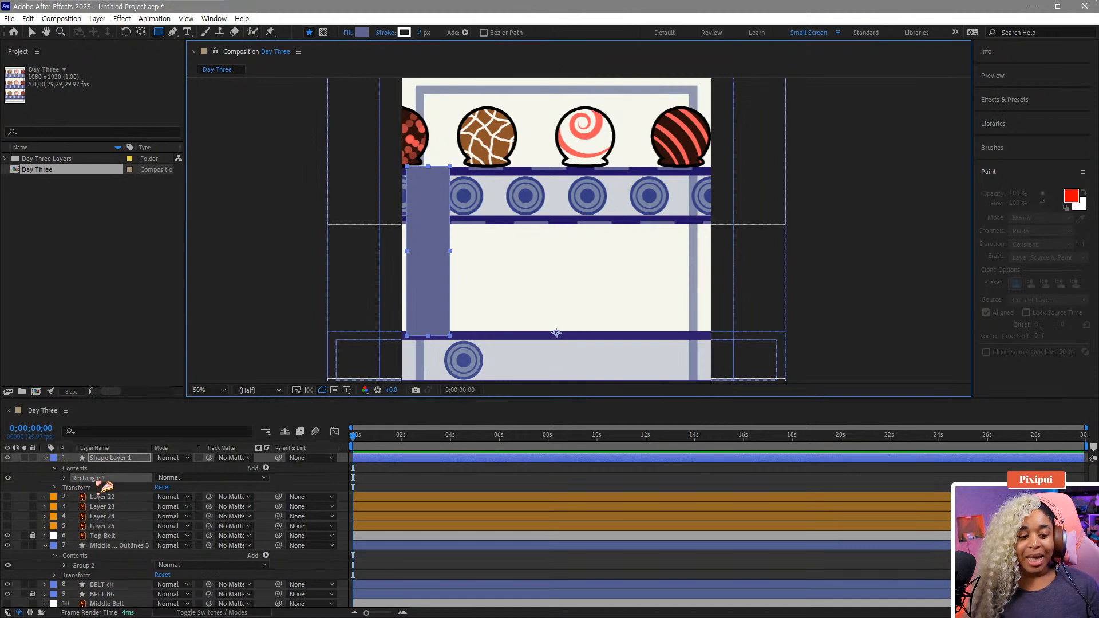
Duplicate the rectangle into five strips spaced across the belt and move Shape Layer 1 directly below the Top Belt layer
click(106, 488)
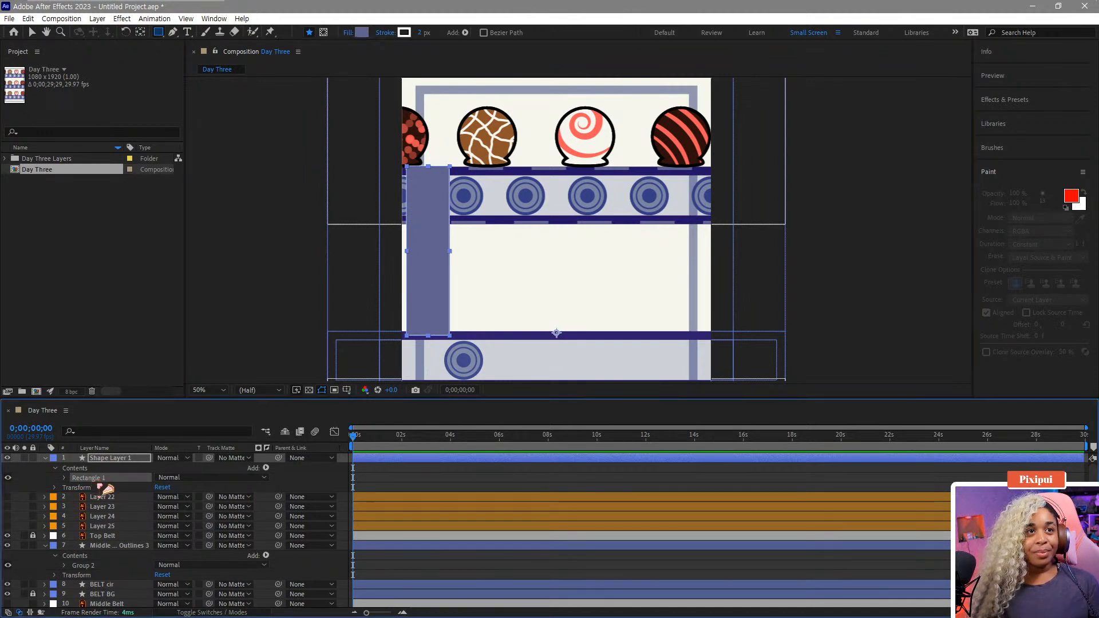
key(ctrl+d)
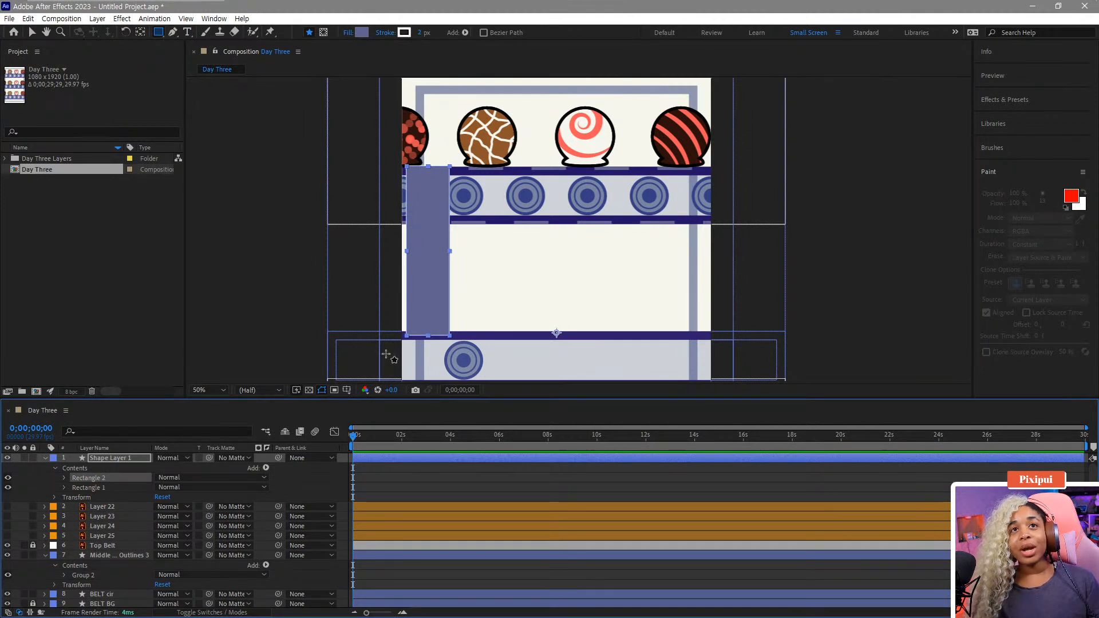
key(v)
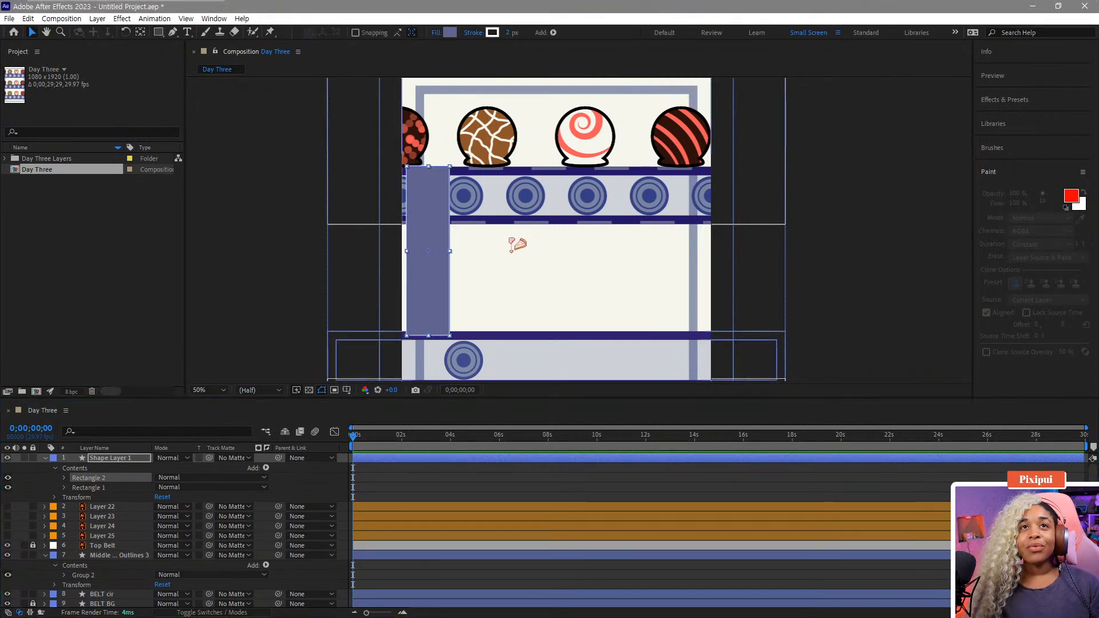
drag(427, 245, 484, 250)
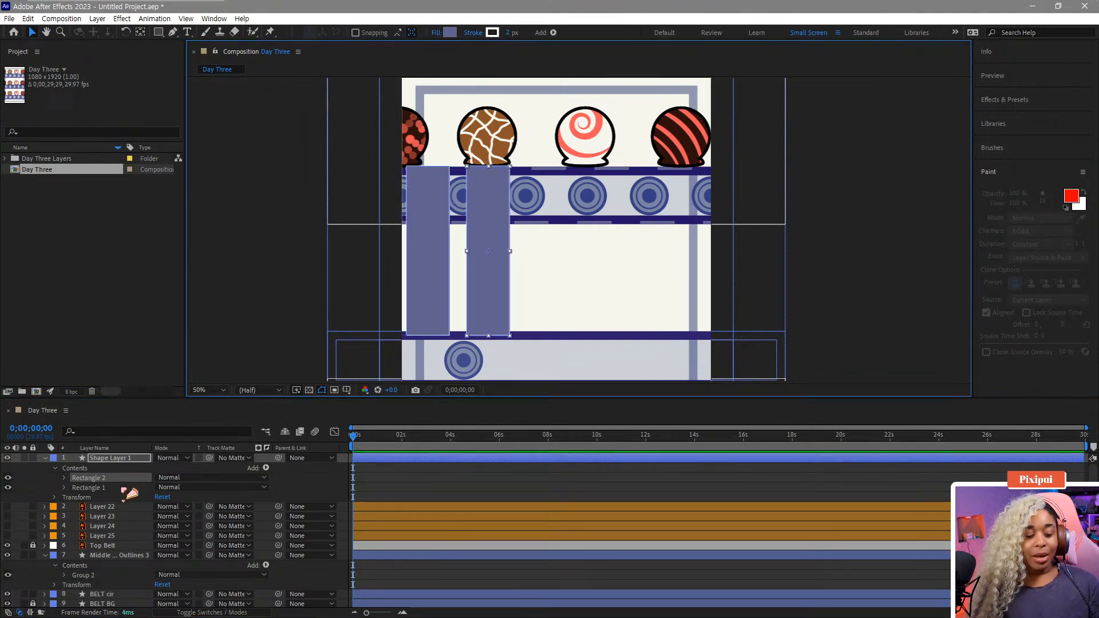
key(ctrl+d)
drag(498, 304, 677, 289)
key(ctrl+d)
key(ctrl+d)
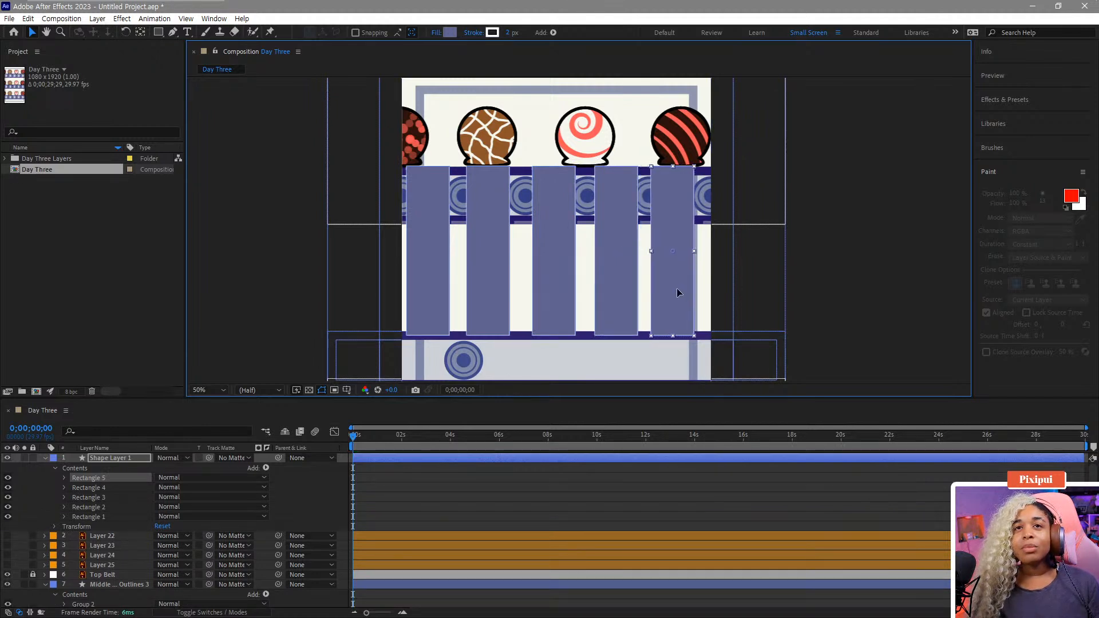
click(45, 458)
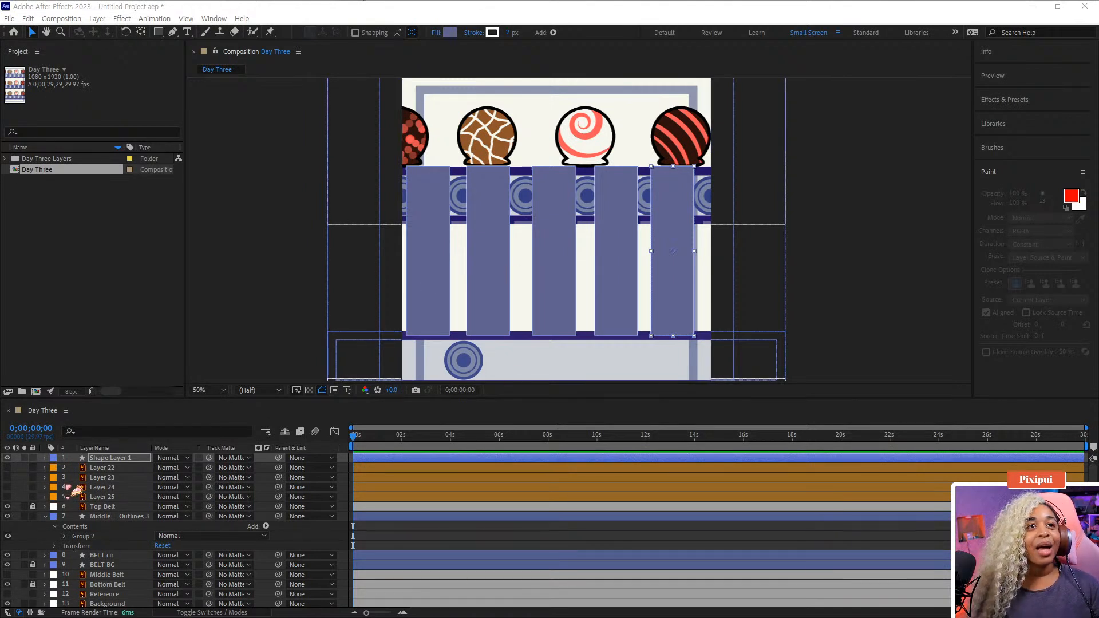
drag(98, 464, 100, 515)
Rename the Middle Belt Outlines 3 layer as MOVE ME and set its label colour to Peach
right_click(106, 518)
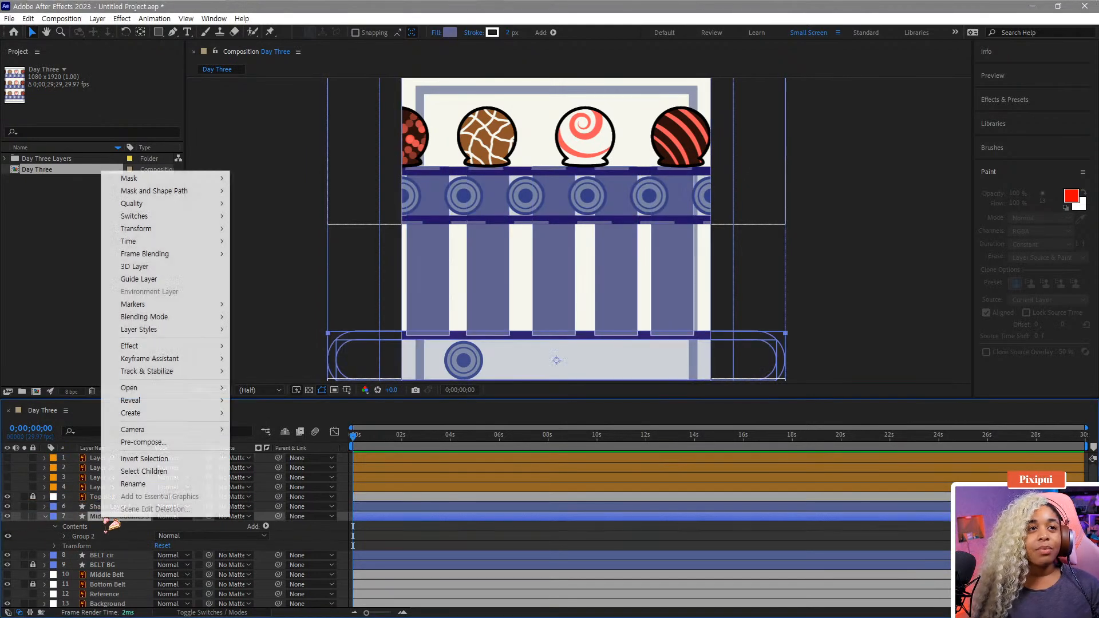
click(151, 485)
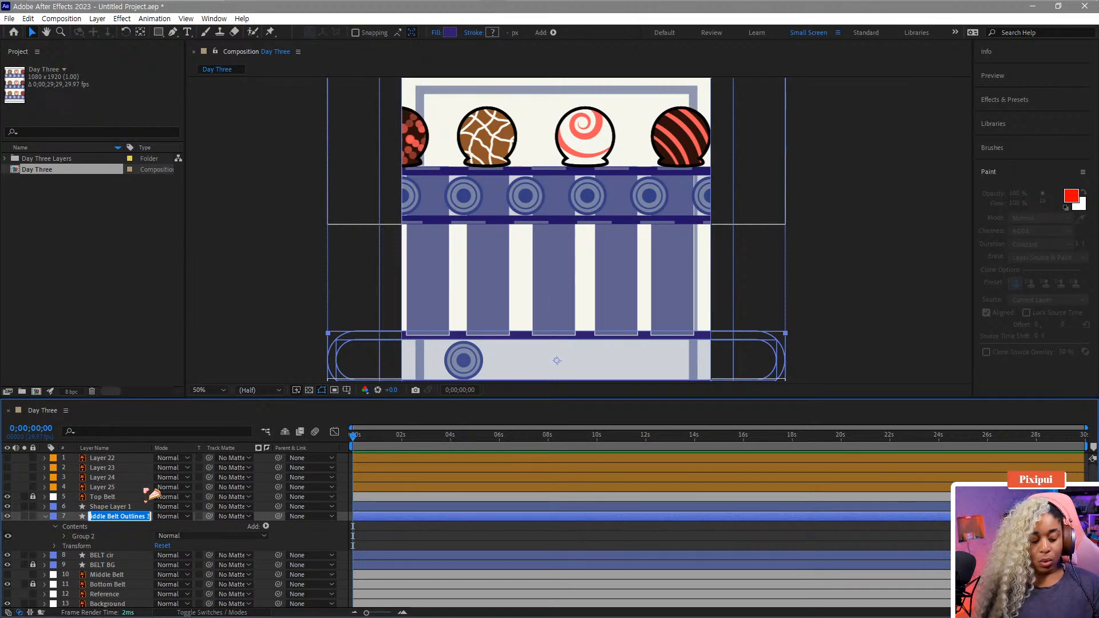
text(MOVE ME)
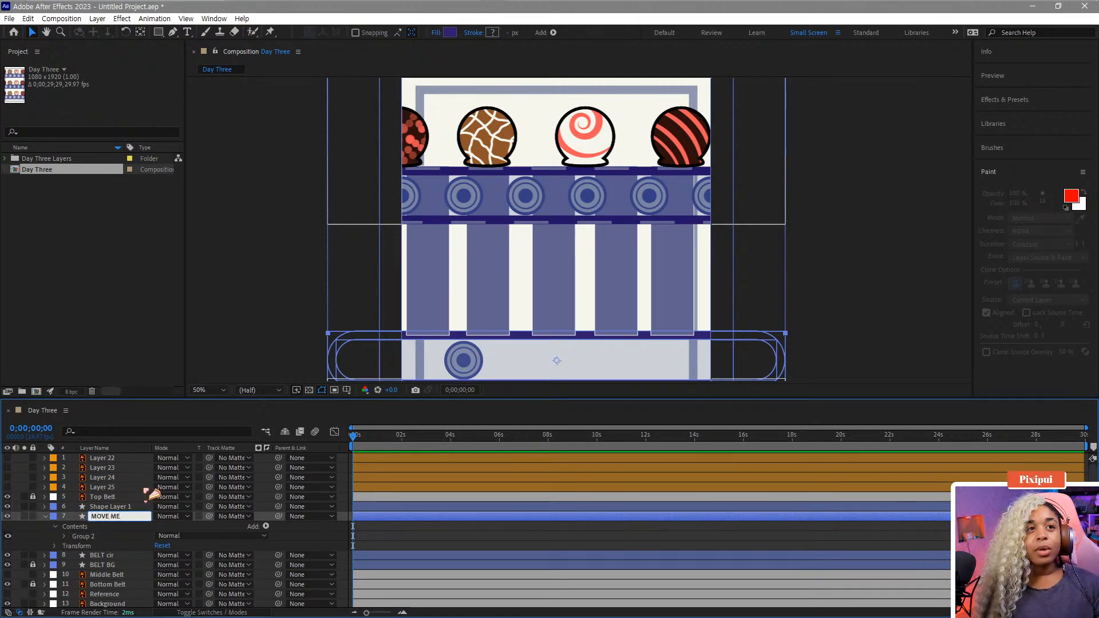
key(Return)
click(53, 517)
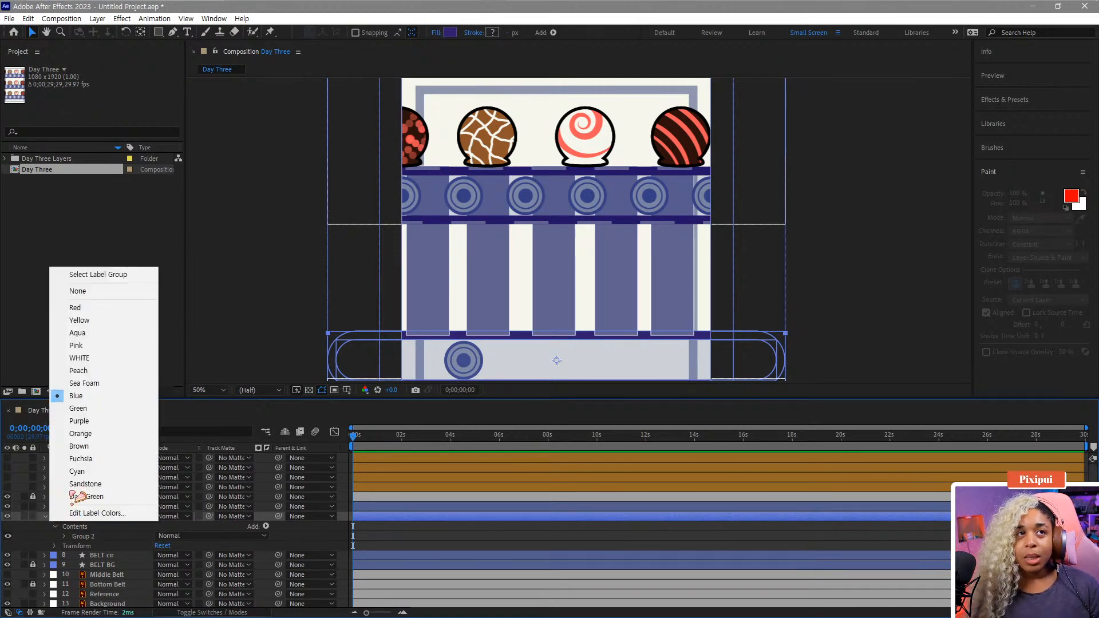
click(109, 374)
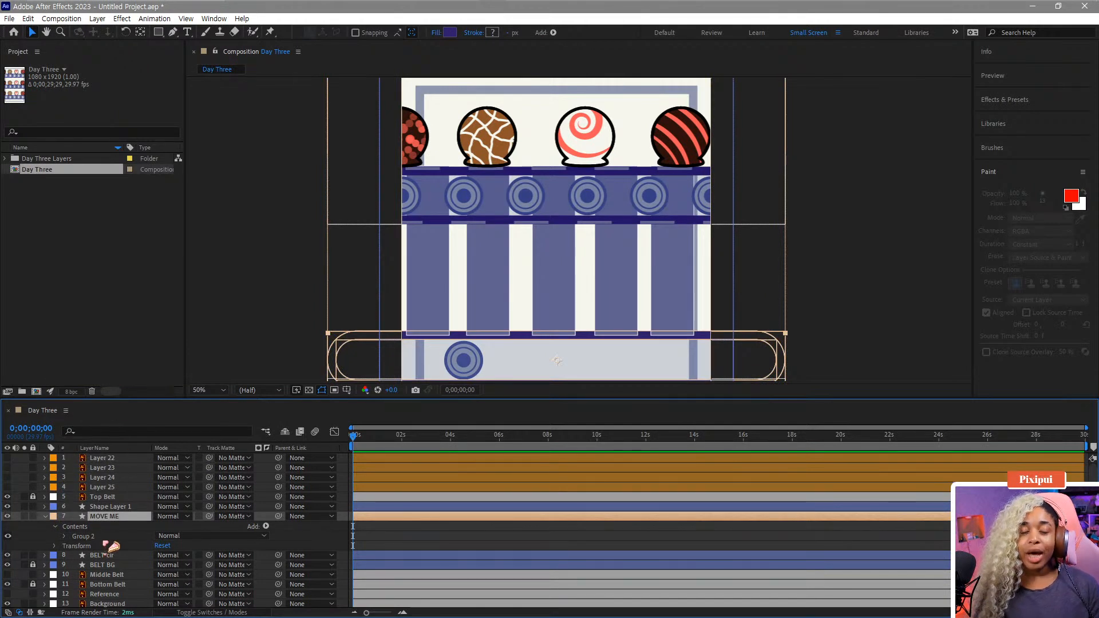
Rename Shape Layer 1, which holds the five strips, as upper blue
click(118, 507)
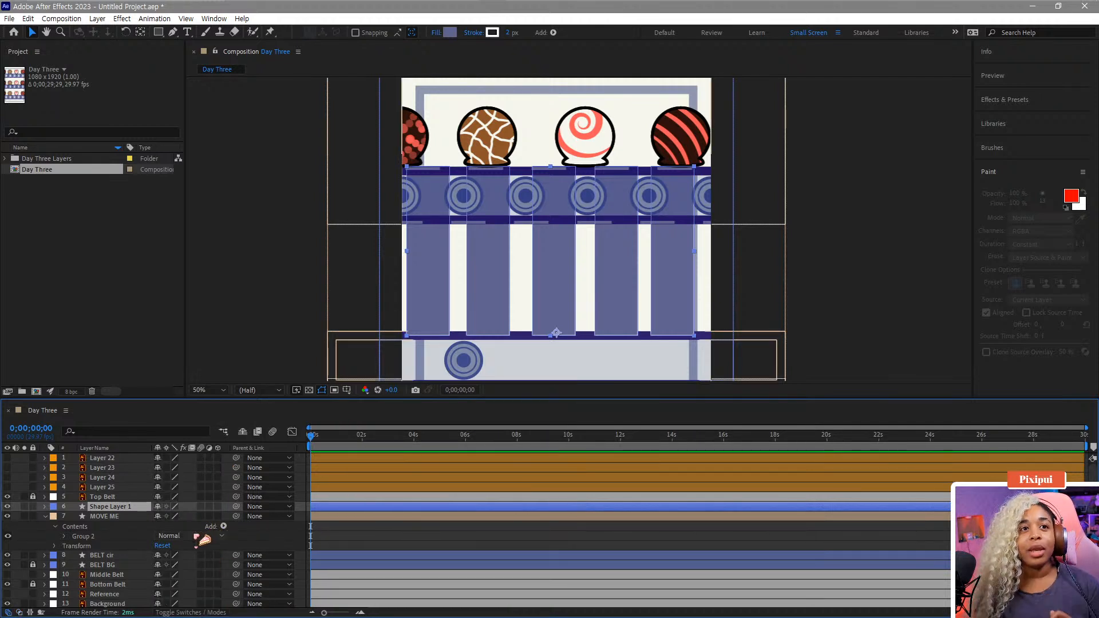
click(191, 613)
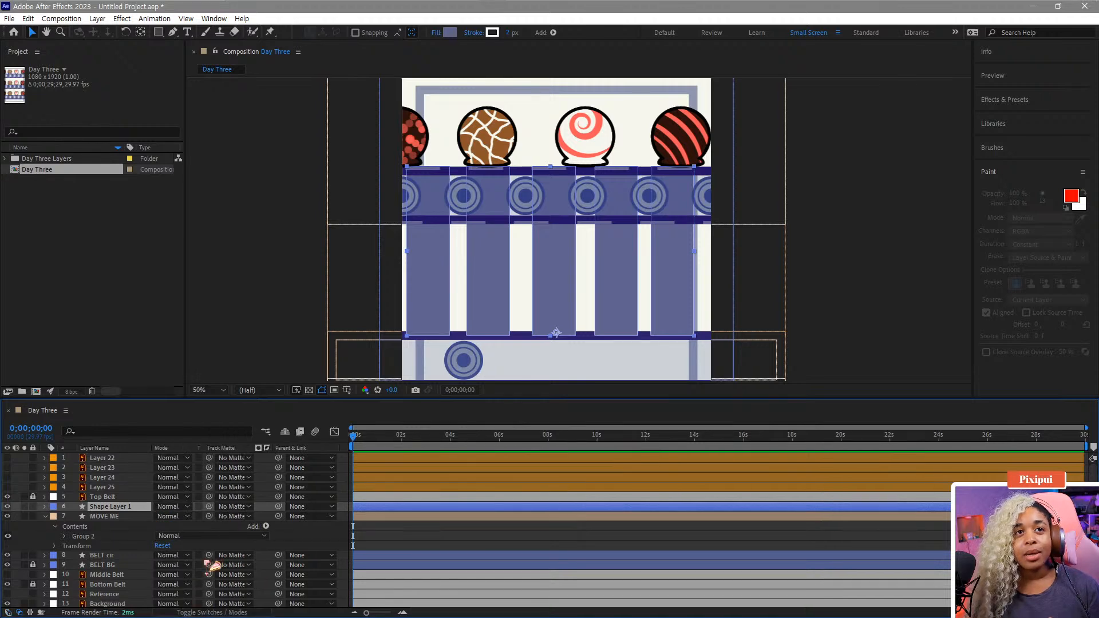
right_click(106, 507)
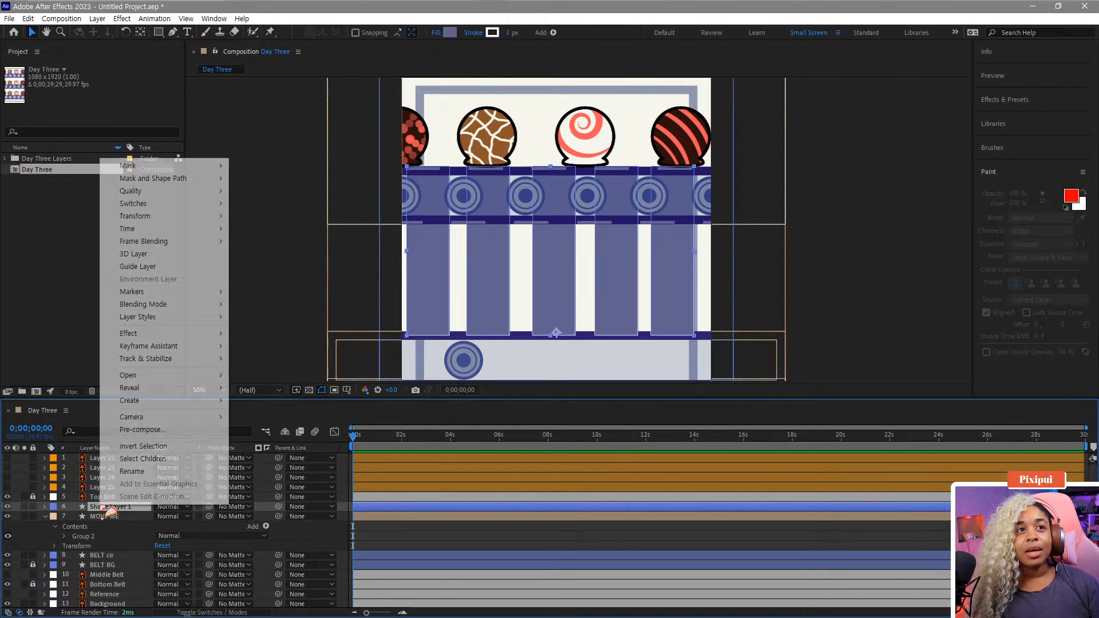
click(130, 472)
text(upper)
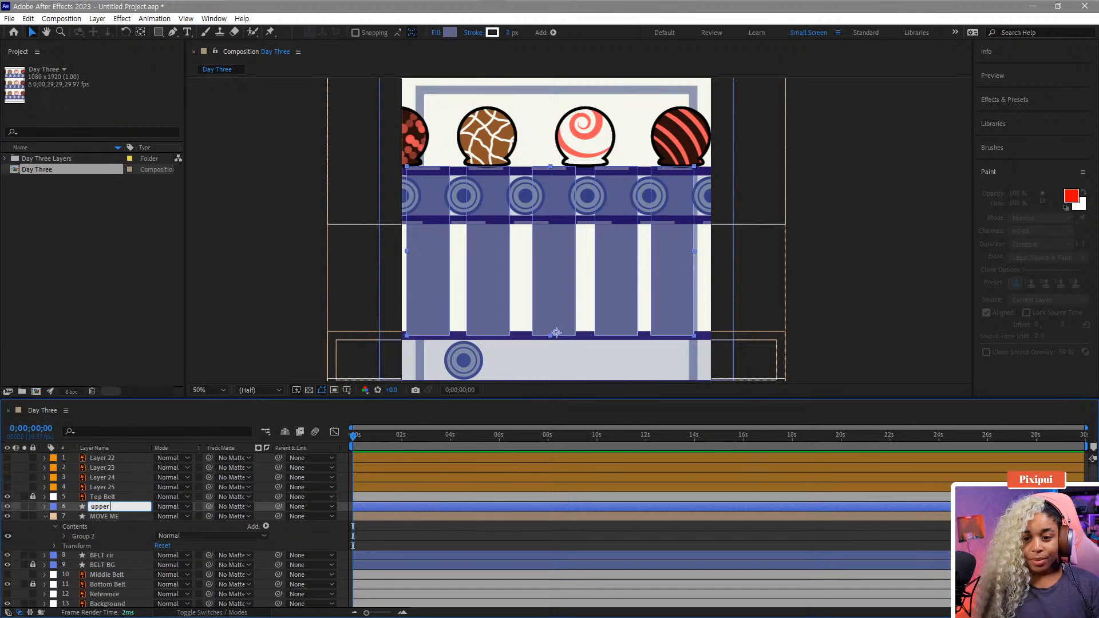
text( blue)
key(Return)
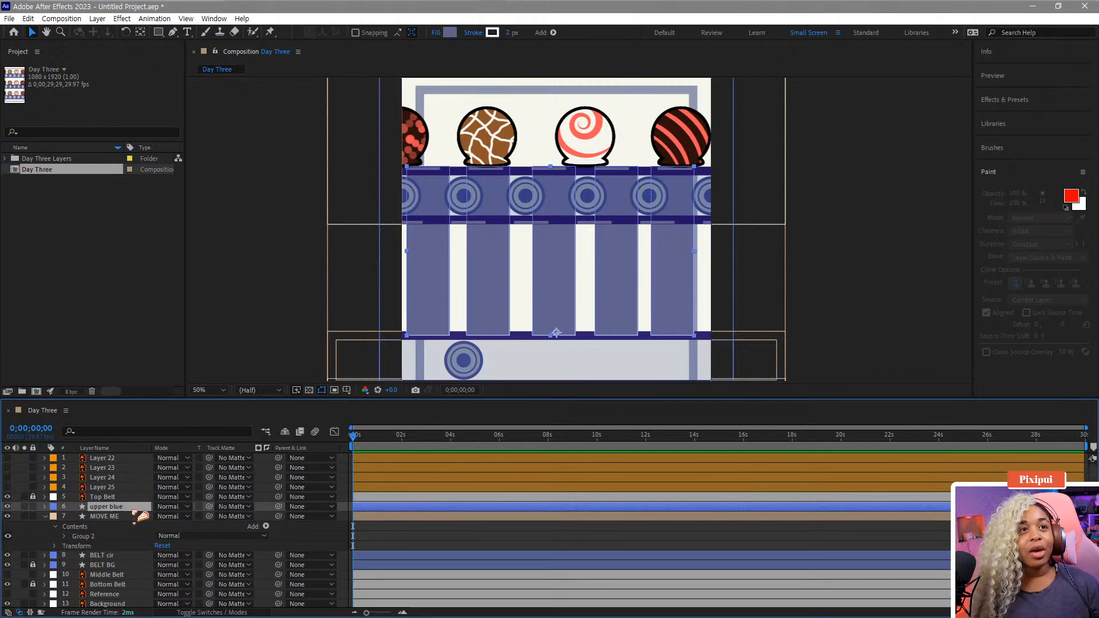
Set MOVE ME as the track matte of the upper blue layer and turn the visibility of MOVE ME back on
drag(210, 507, 143, 518)
key(h)
drag(568, 300, 571, 212)
scroll(557, 250, up, 1)
drag(531, 266, 555, 255)
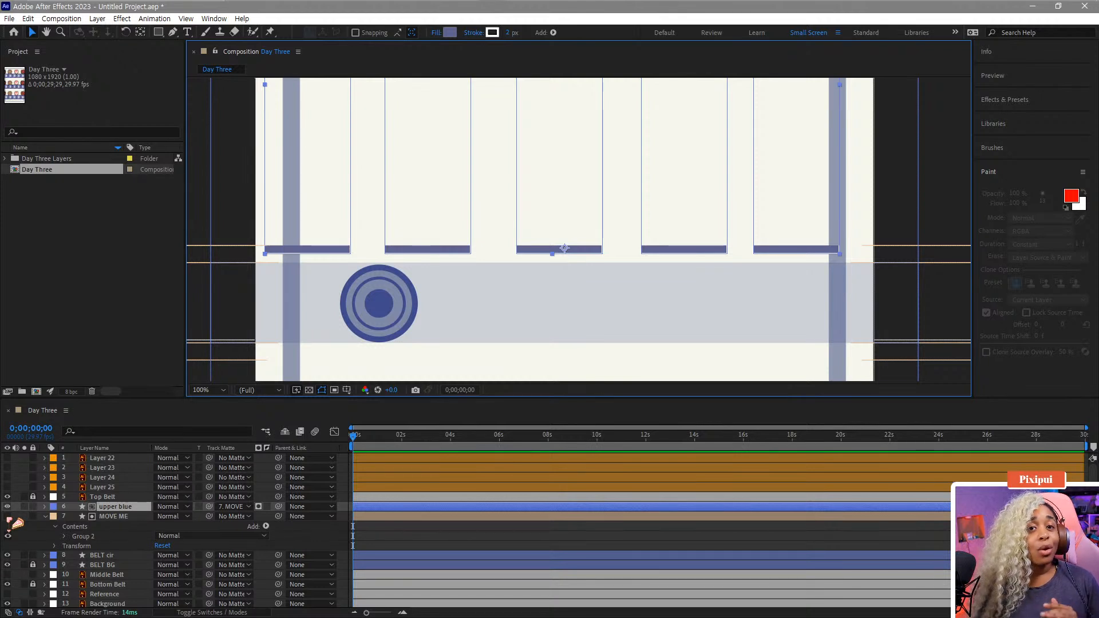
click(8, 516)
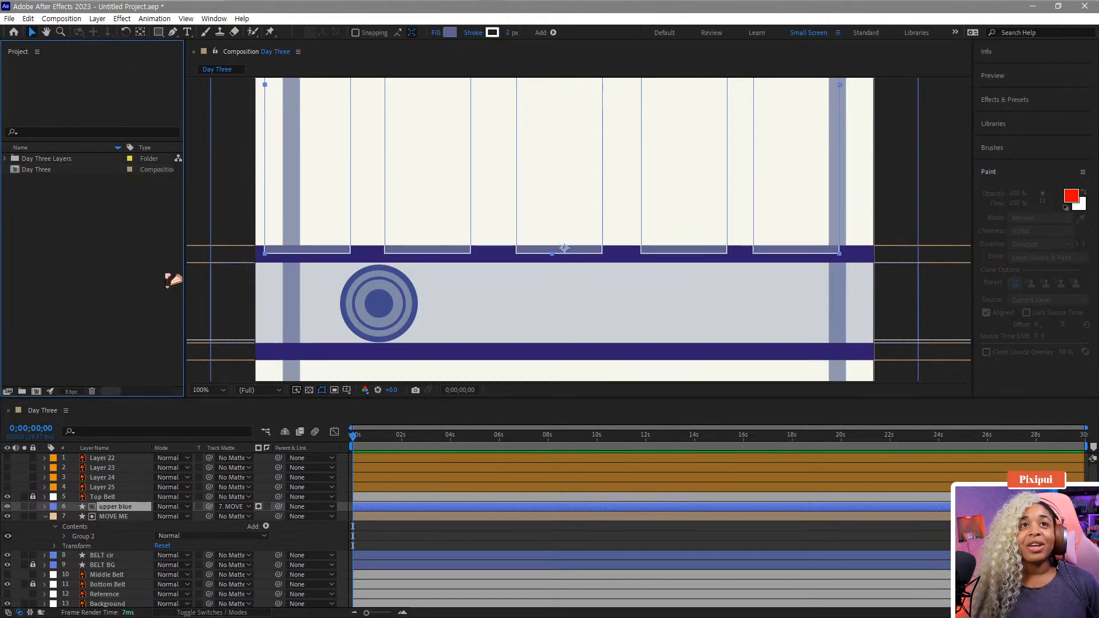
click(216, 277)
key(comma)
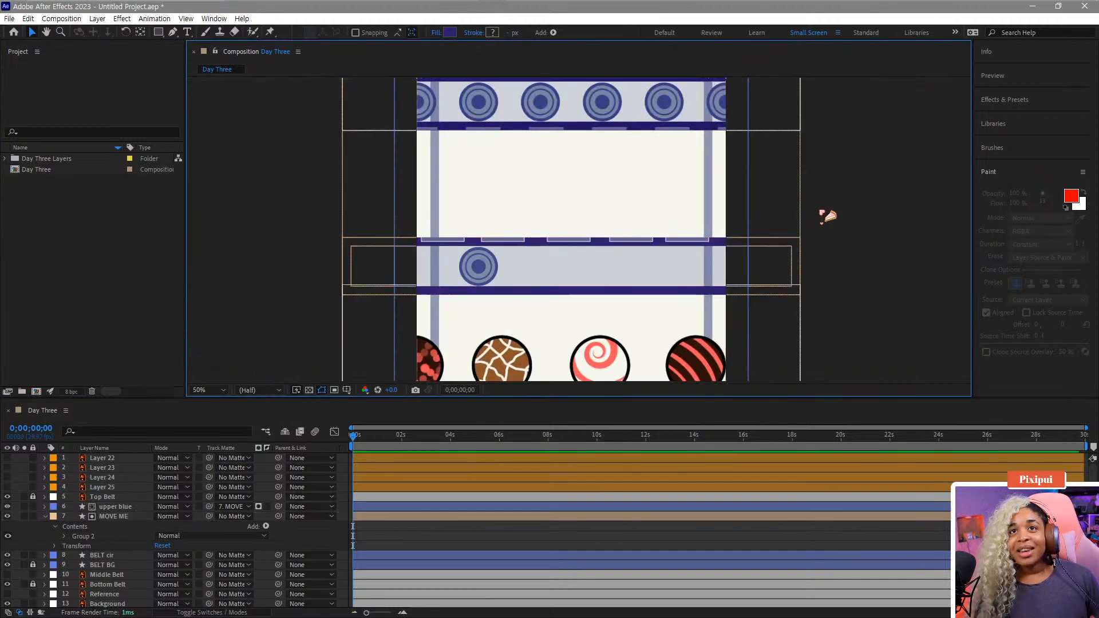
Set the stroke width of the upper blue strips to 0 px and collapse the MOVE ME layer's properties
click(112, 506)
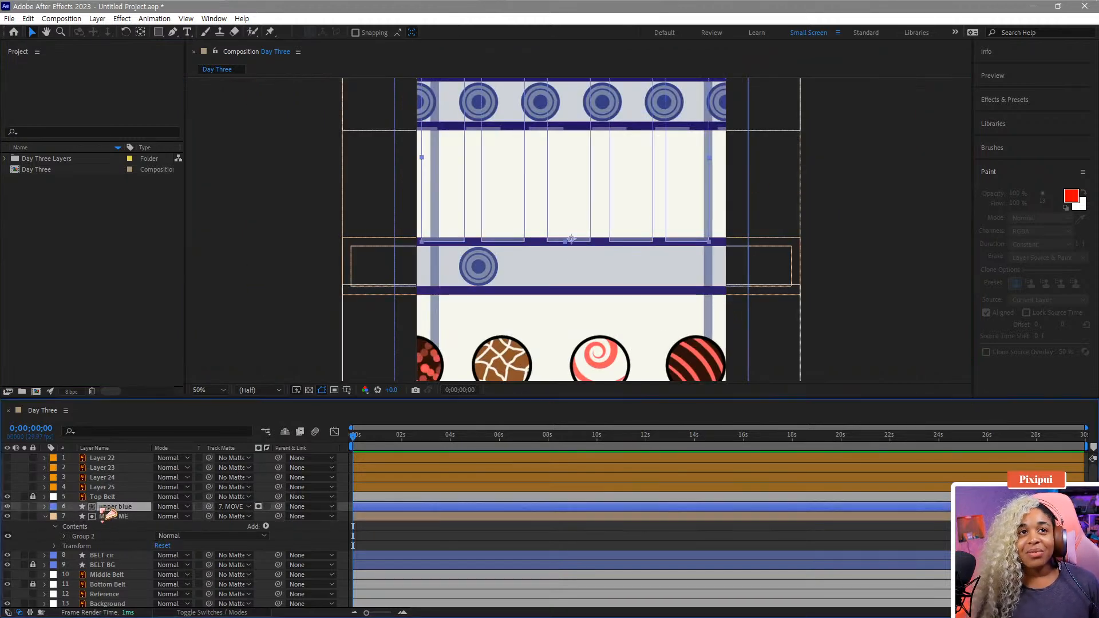
click(493, 32)
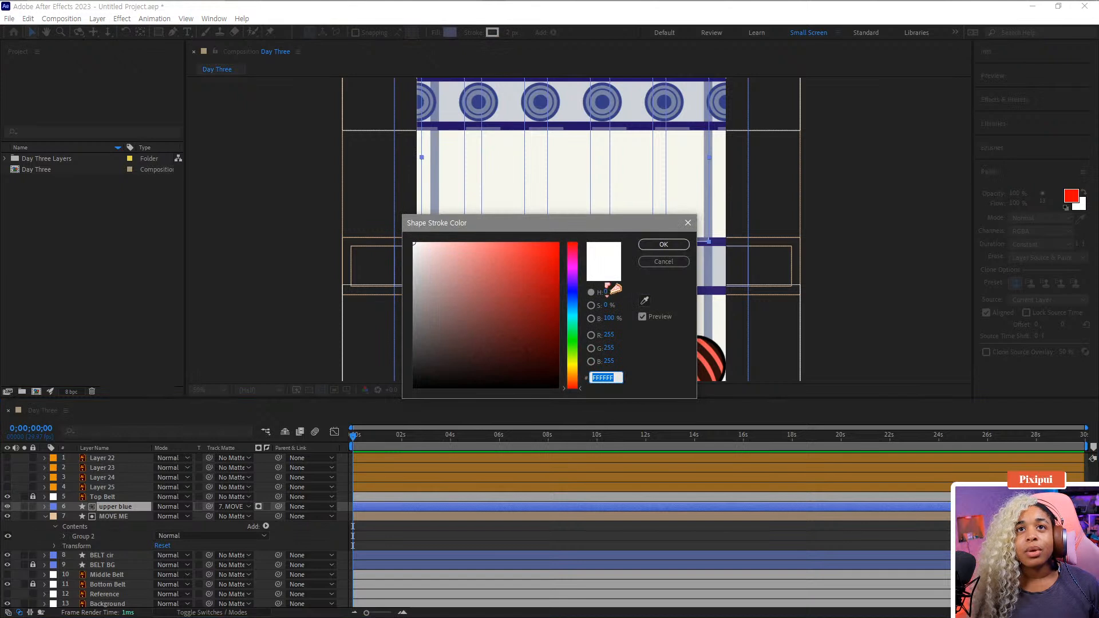
click(664, 262)
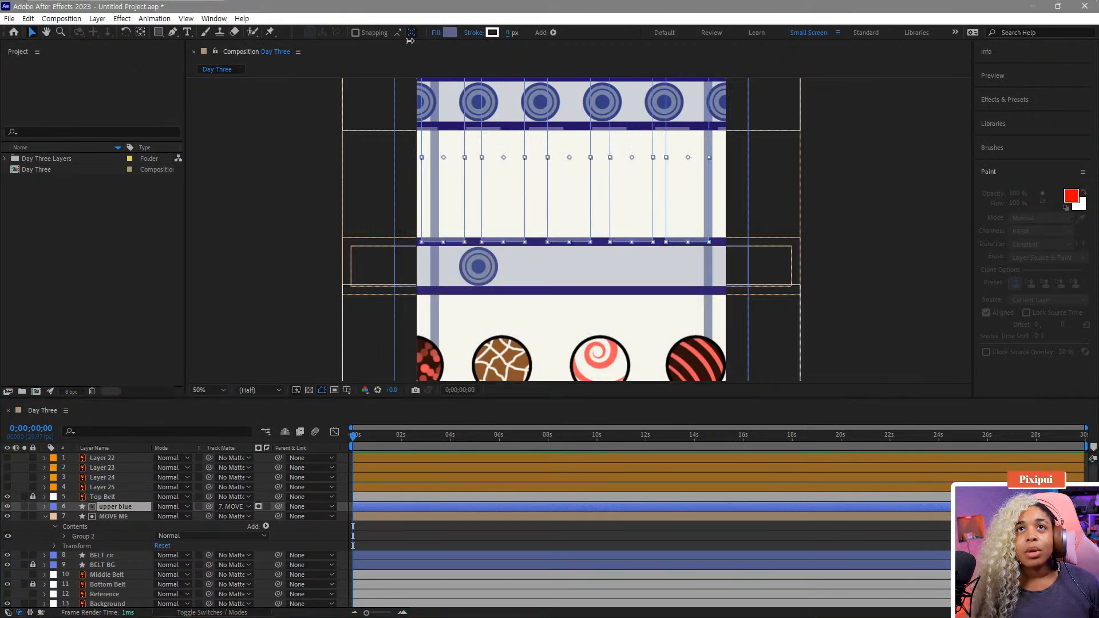
click(899, 191)
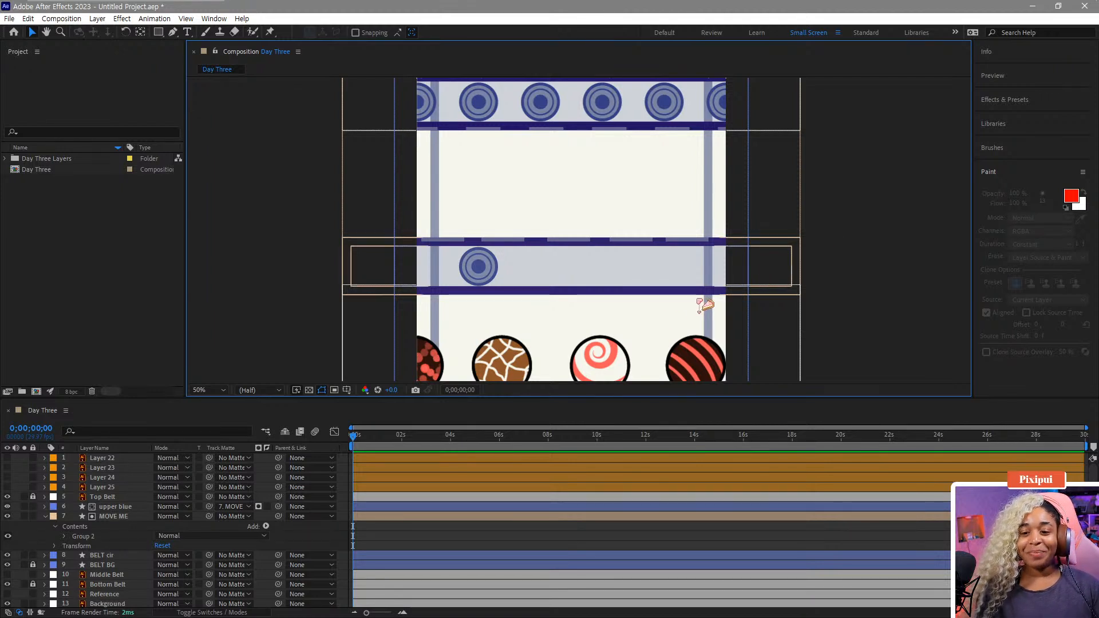
click(45, 517)
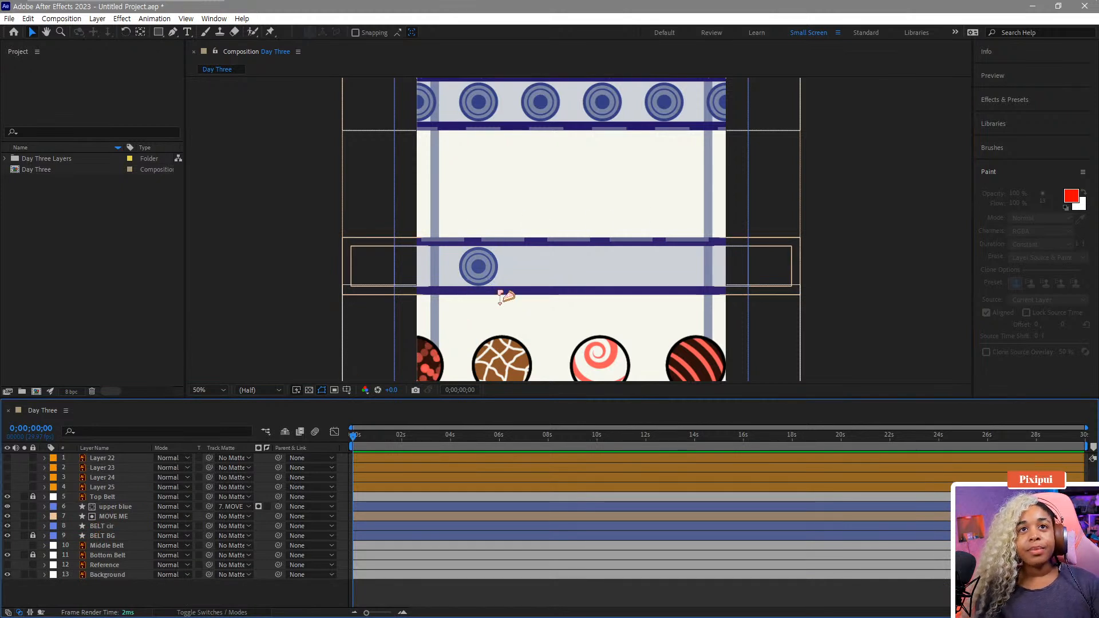
Parent the upper blue layer to MOVE ME, test the link by shifting MOVE ME sideways, and undo the test move
click(123, 507)
drag(279, 507, 115, 516)
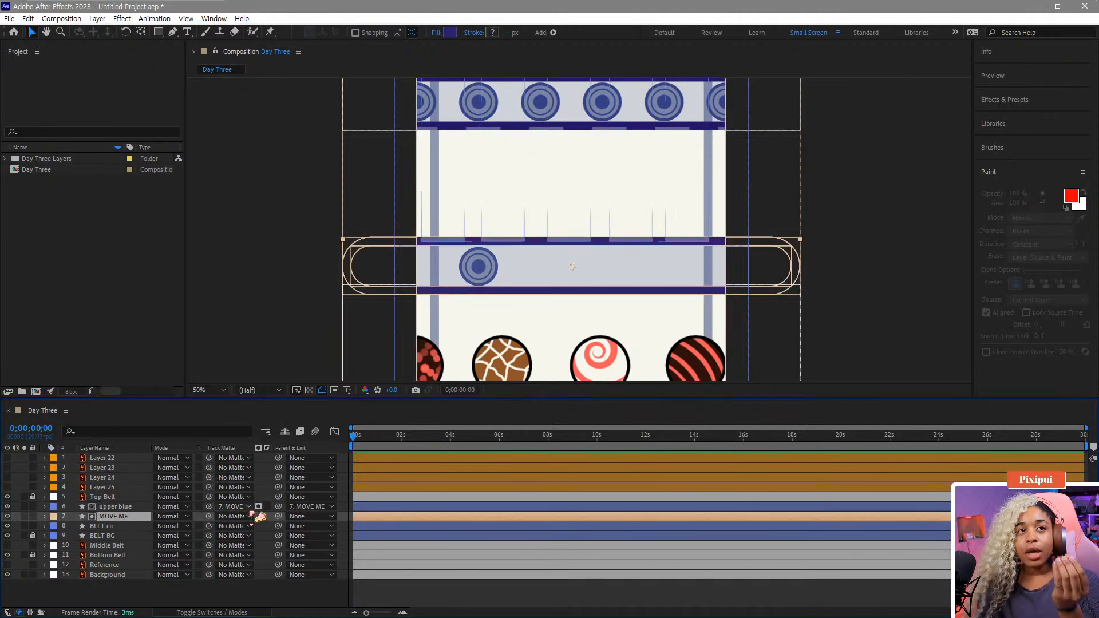
drag(416, 250, 637, 265)
key(ctrl+z)
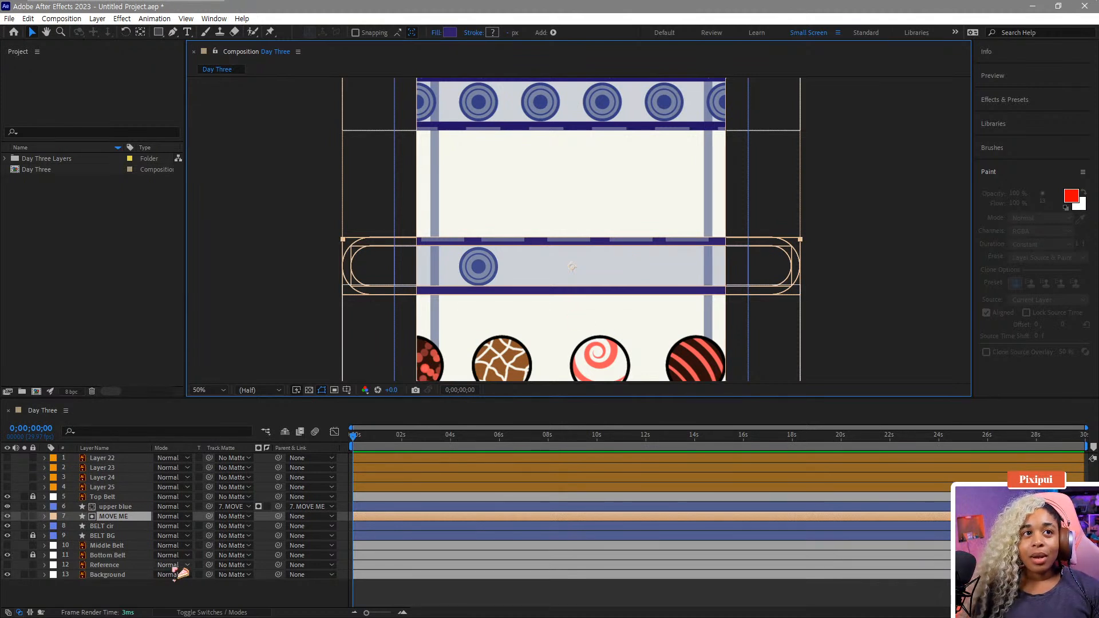
Draw a wide rectangle as a new shape layer over the lower half of the middle belt, extending past both canvas edges
click(151, 604)
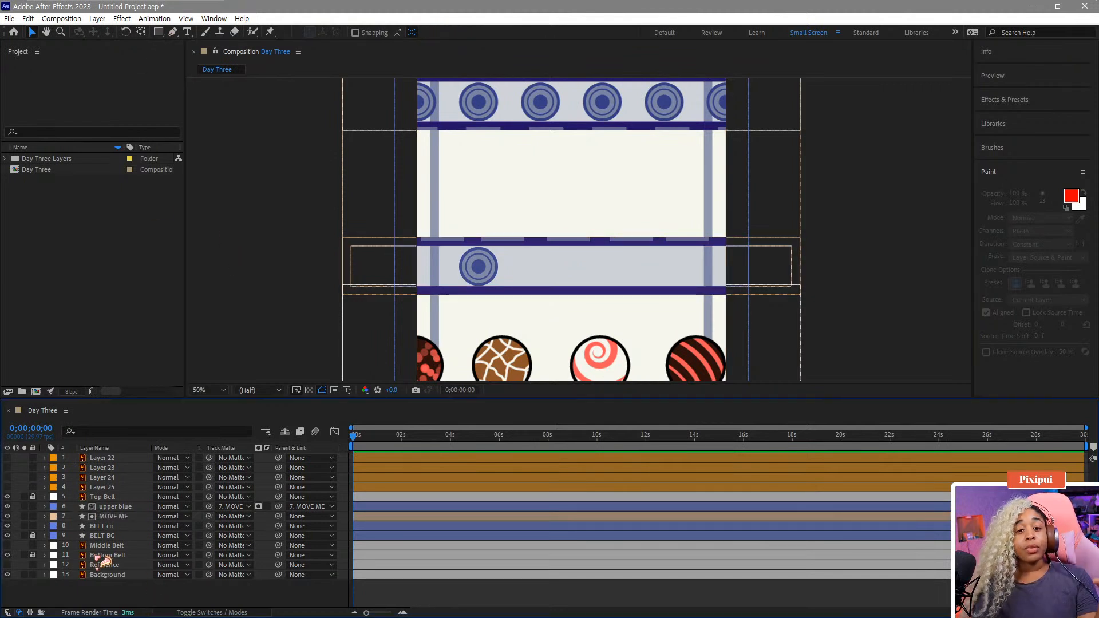
click(159, 32)
drag(321, 270, 839, 351)
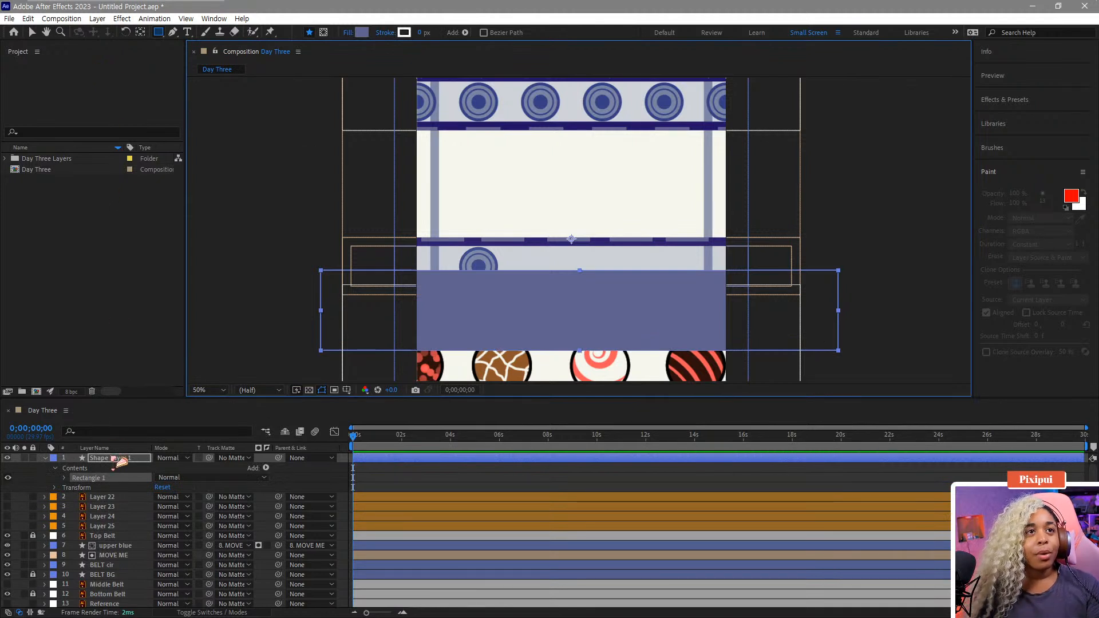
Rename the new rectangle layer as COVER ME and place it directly above MOVE ME in the layer stack
right_click(119, 457)
click(172, 435)
text(COVER)
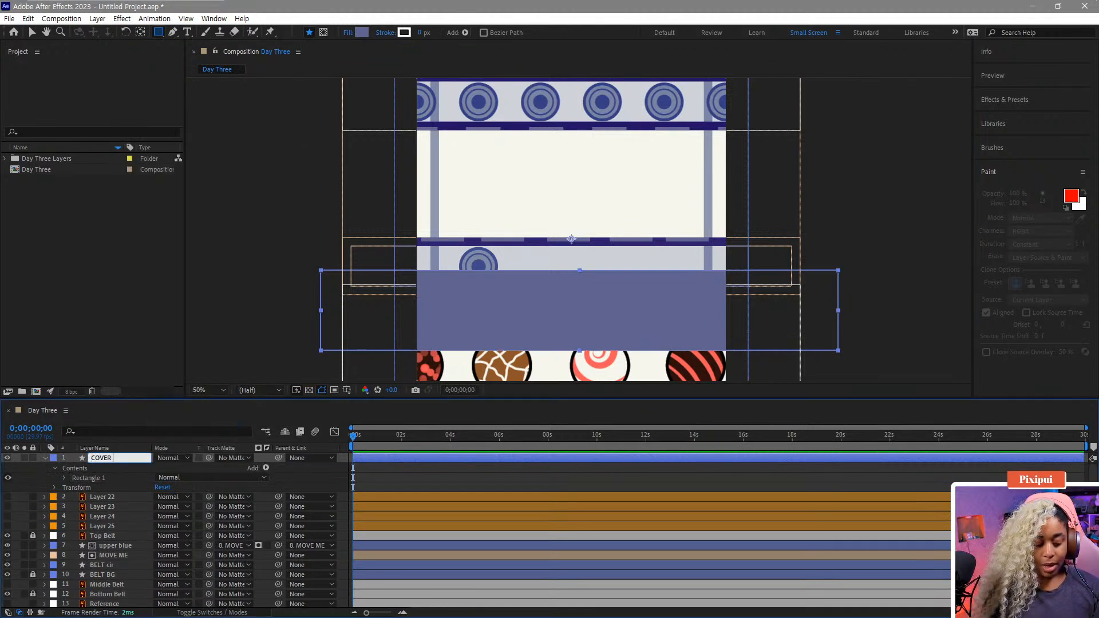
text( ME)
key(Return)
drag(104, 459, 128, 550)
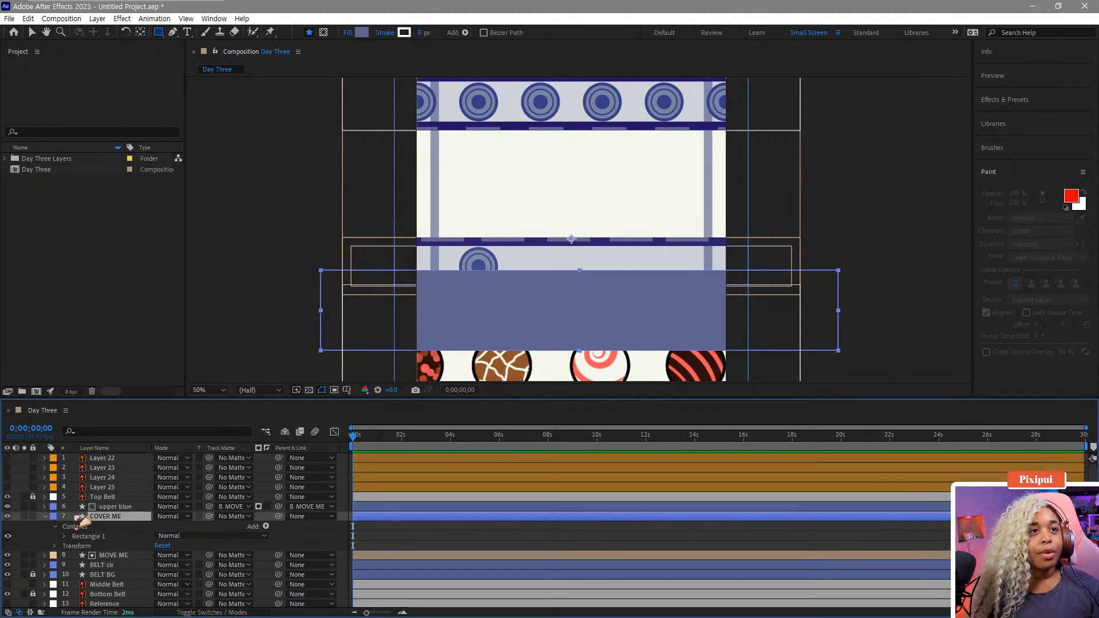
Set COVER ME as the track matte of the MOVE ME layer and invert the matte
click(114, 526)
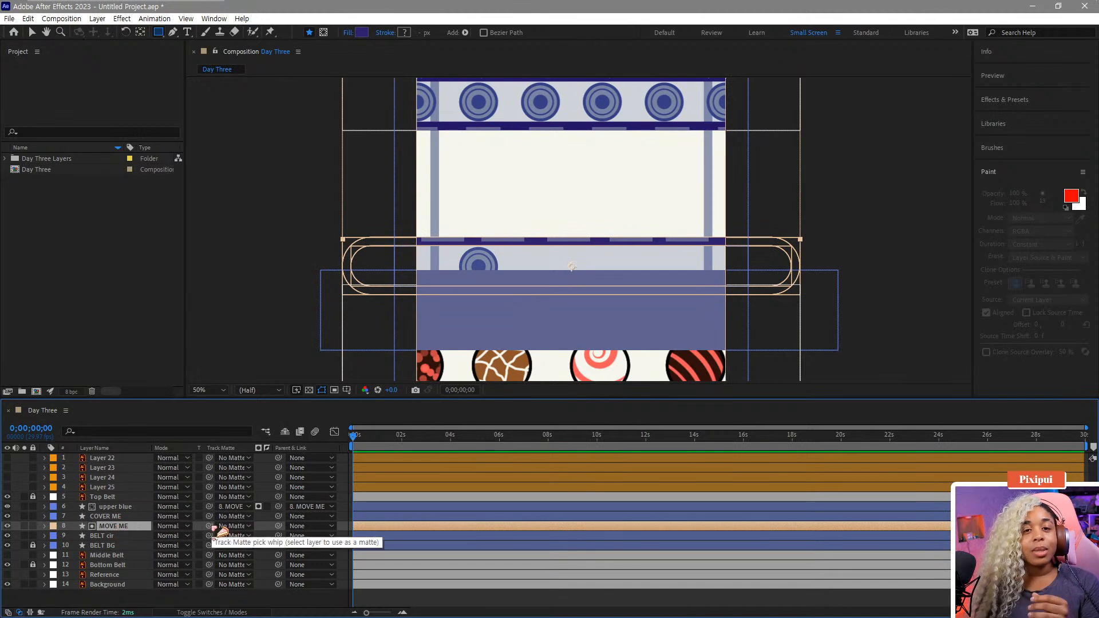
drag(213, 527, 127, 517)
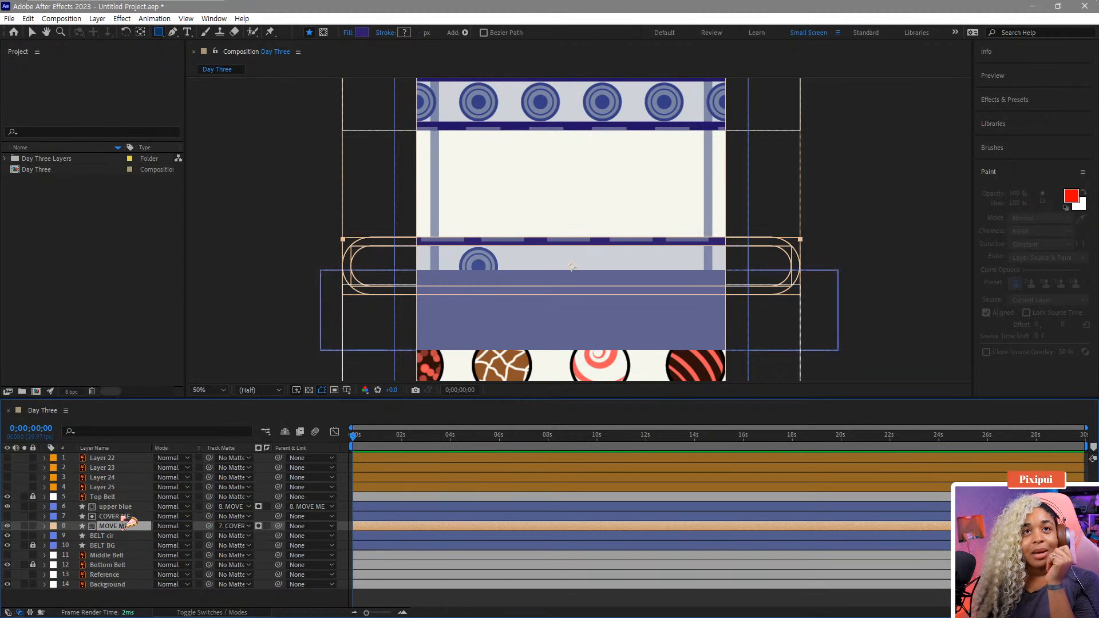
click(267, 527)
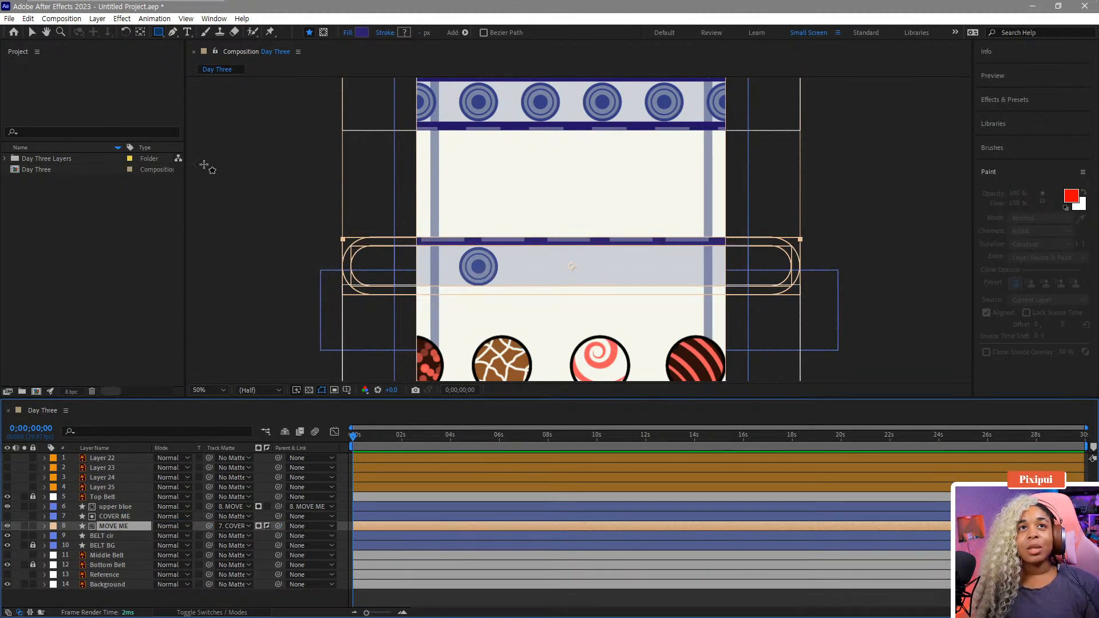
Parent COVER ME to MOVE ME, test the link by shifting MOVE ME sideways, and undo the test move
click(32, 33)
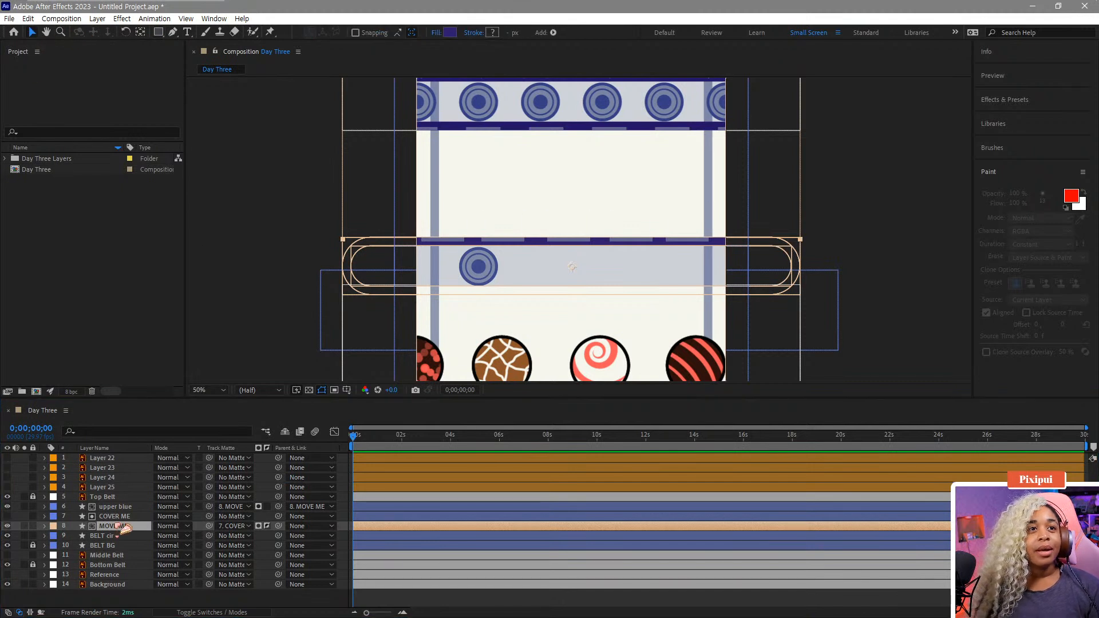
drag(278, 517, 127, 524)
click(128, 527)
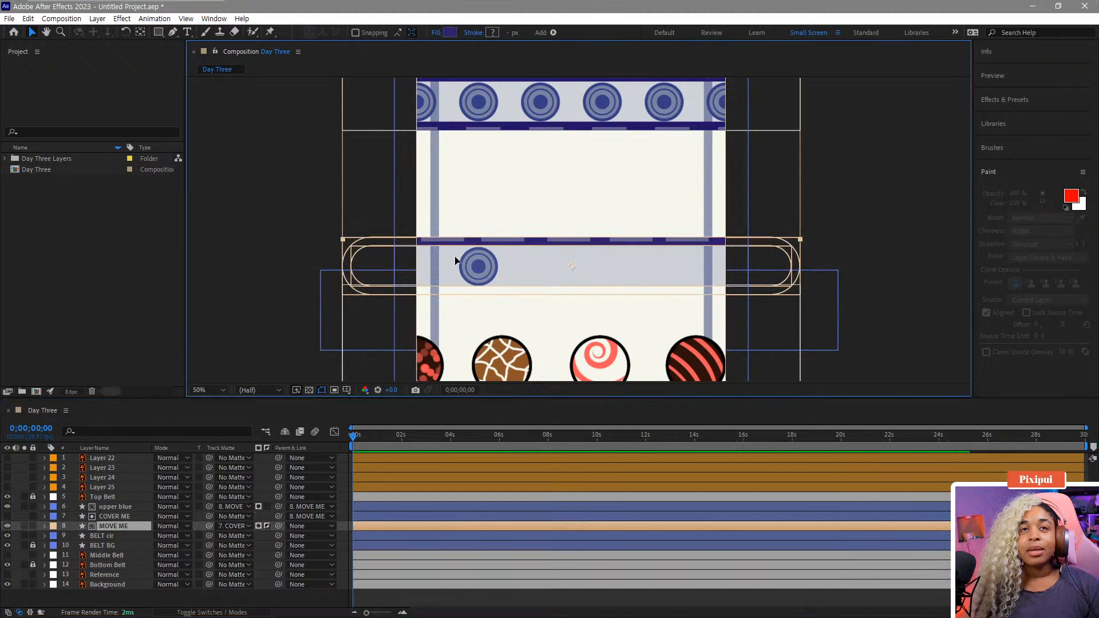
drag(496, 261, 635, 263)
key(ctrl+z)
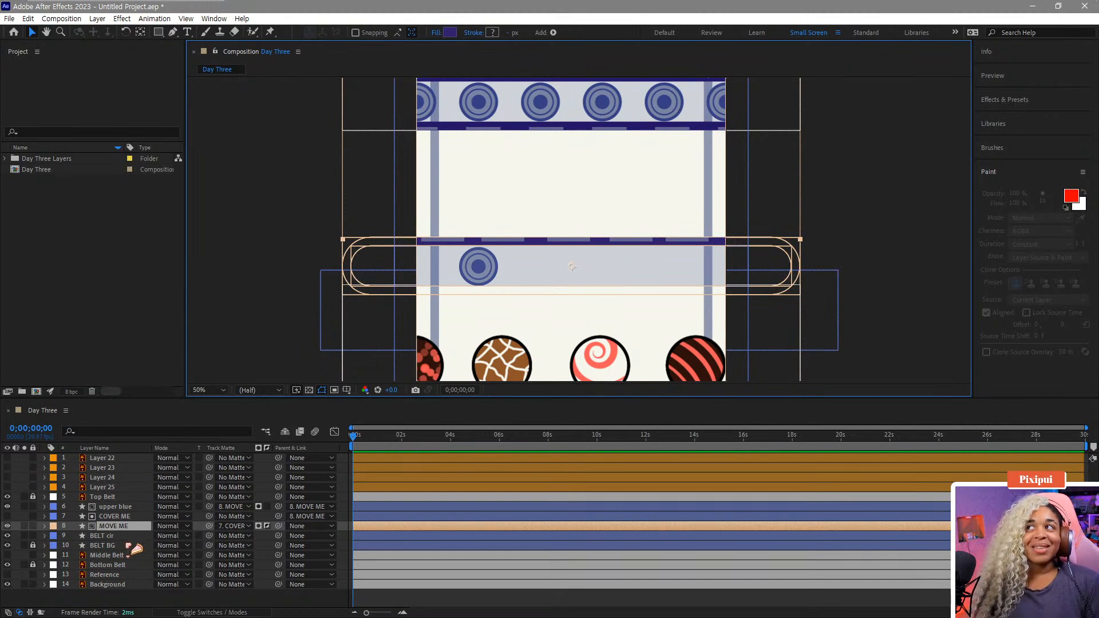
Pre-compose the upper blue, COVER ME and MOVE ME layers into a new composition named BELT MOVE ME
click(122, 508)
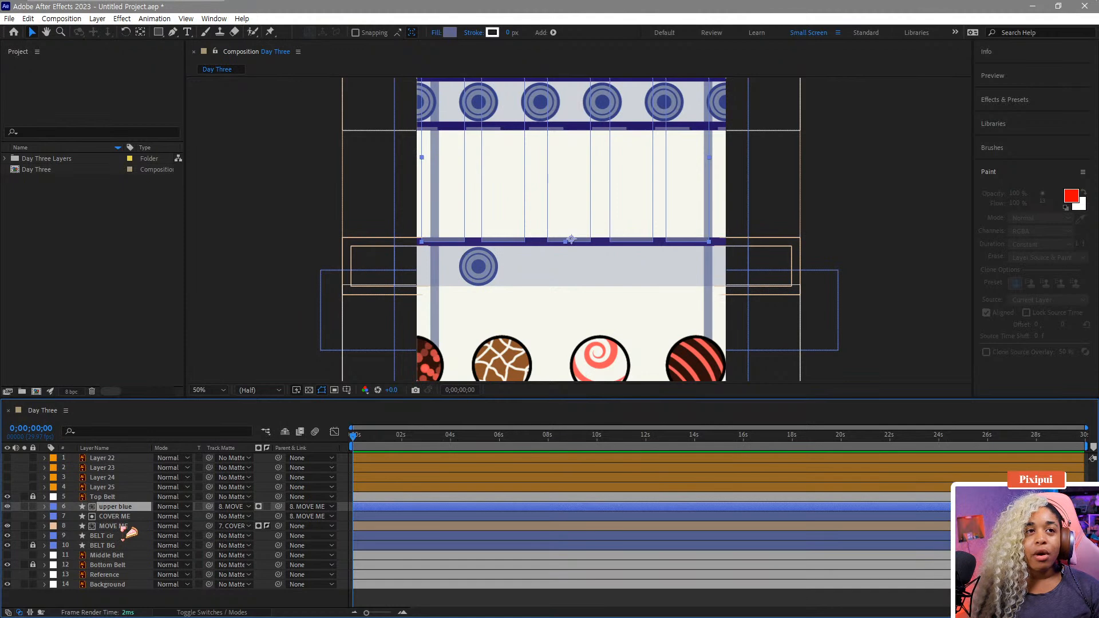
ctrl+click(122, 526)
ctrl+click(122, 517)
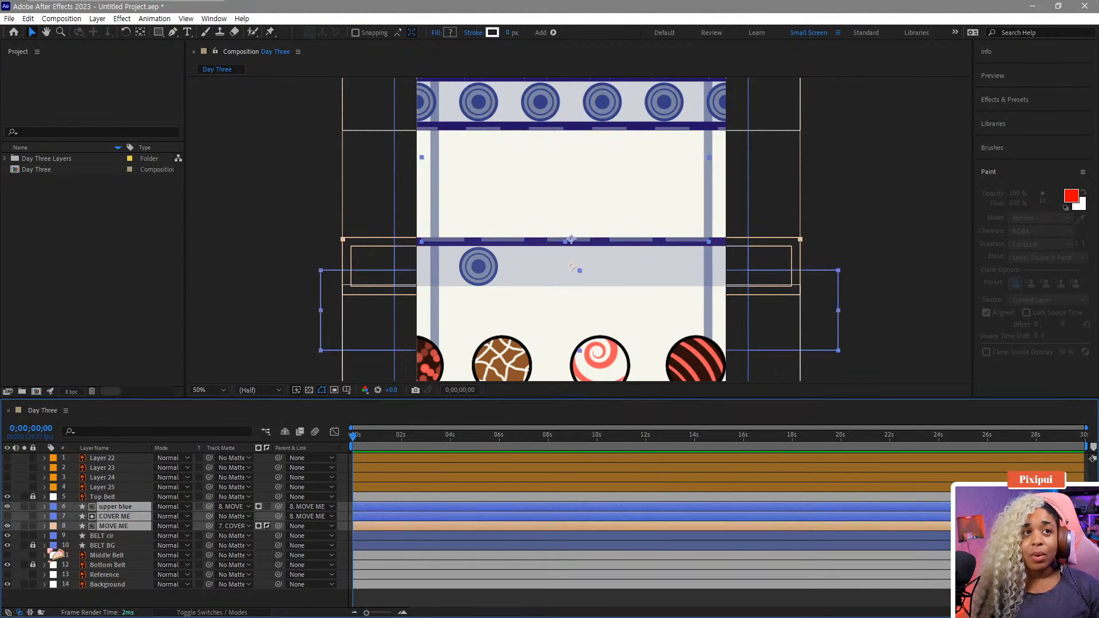
key(ctrl+shift+c)
text(BELT MOVE ME)
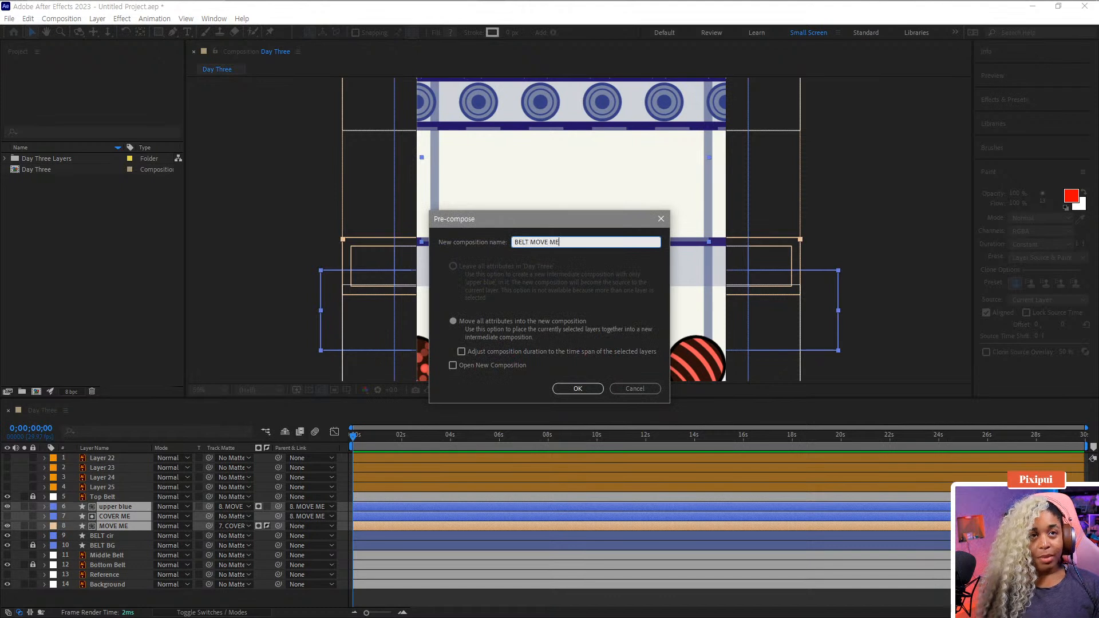
key(Return)
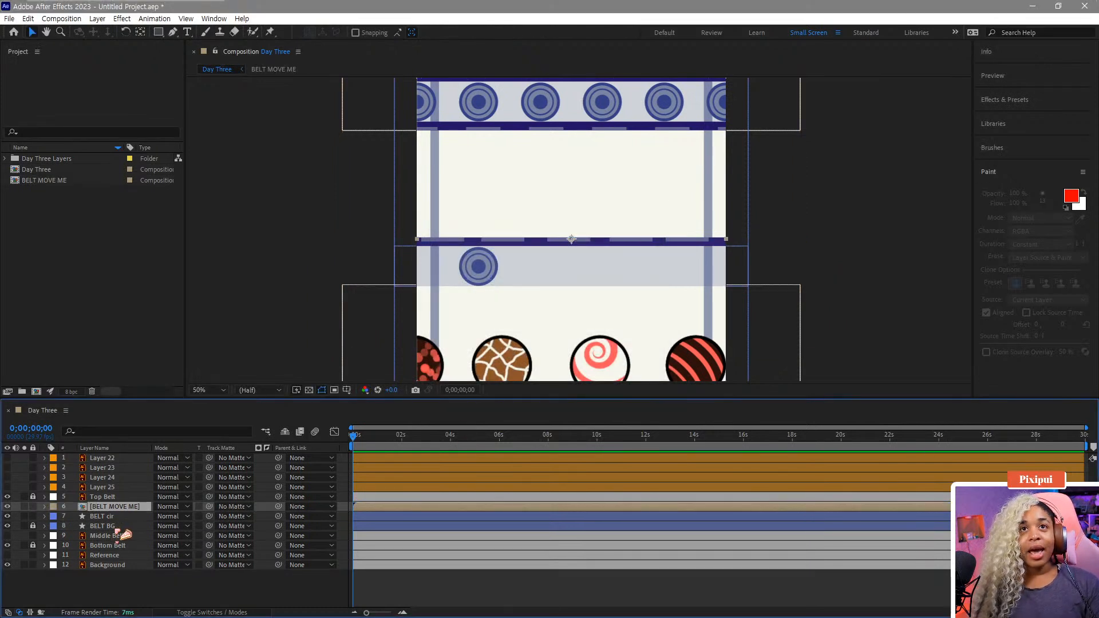
Move the anchor point of BELT MOVE ME to the belt's left end and add a Position keyframe at 0;00;00;00
key(p)
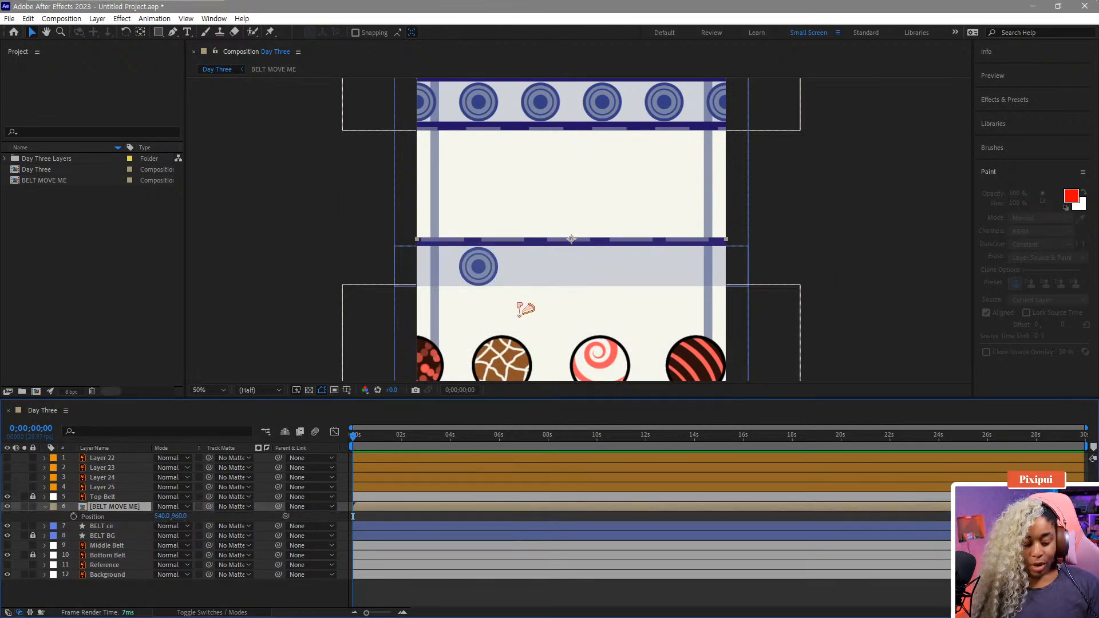
key(y)
drag(573, 240, 416, 239)
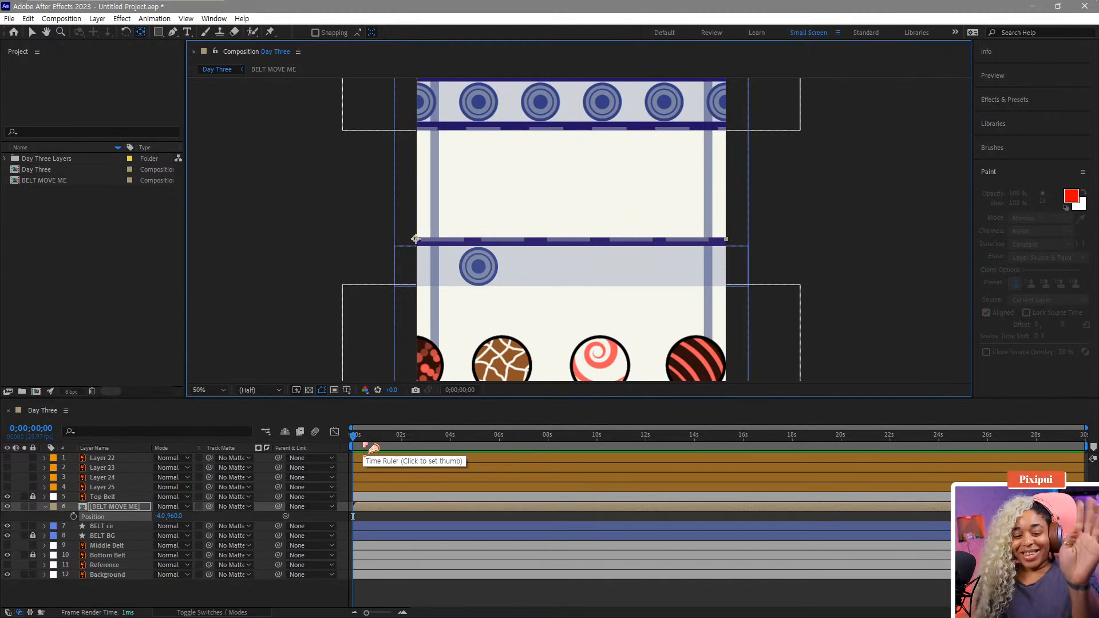
click(74, 517)
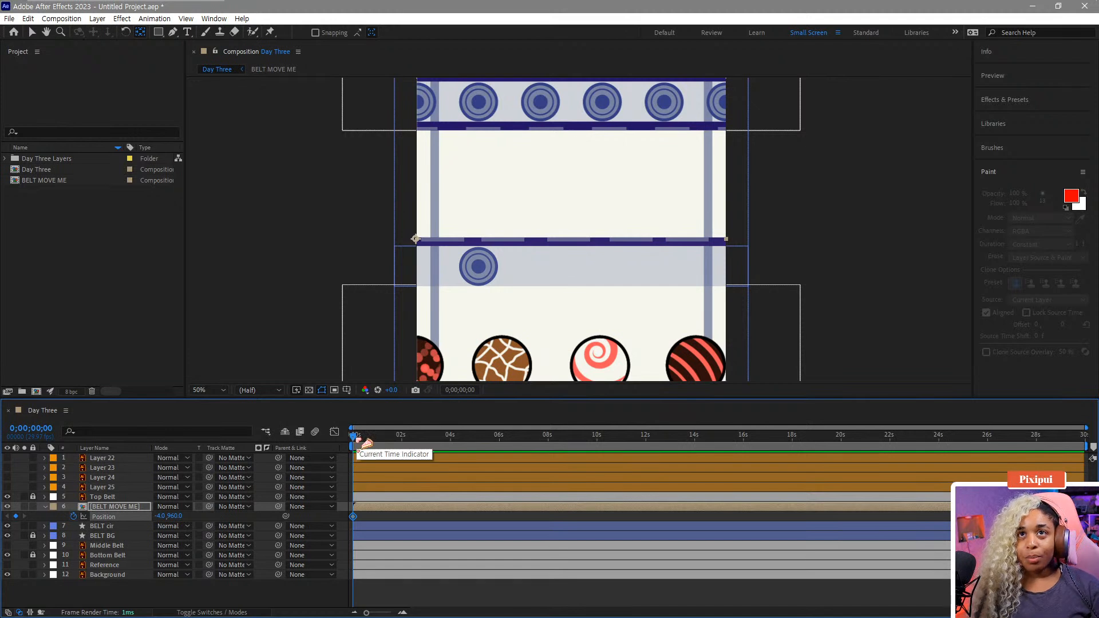
Set the duration of the Day Three composition to 0;00;06;00
drag(366, 443, 387, 446)
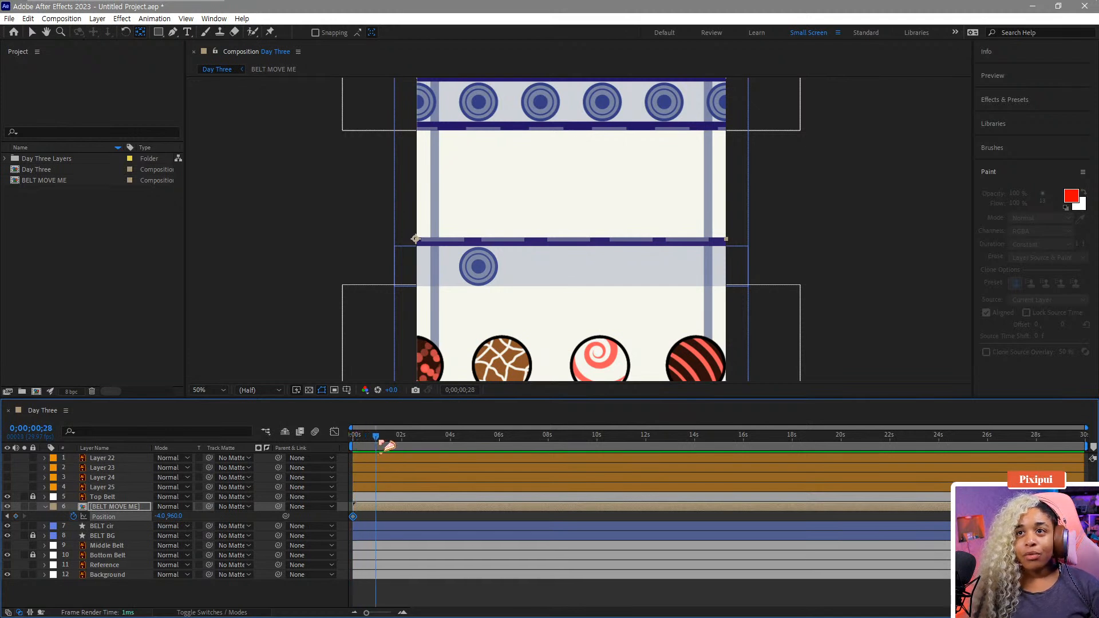
right_click(43, 170)
click(66, 178)
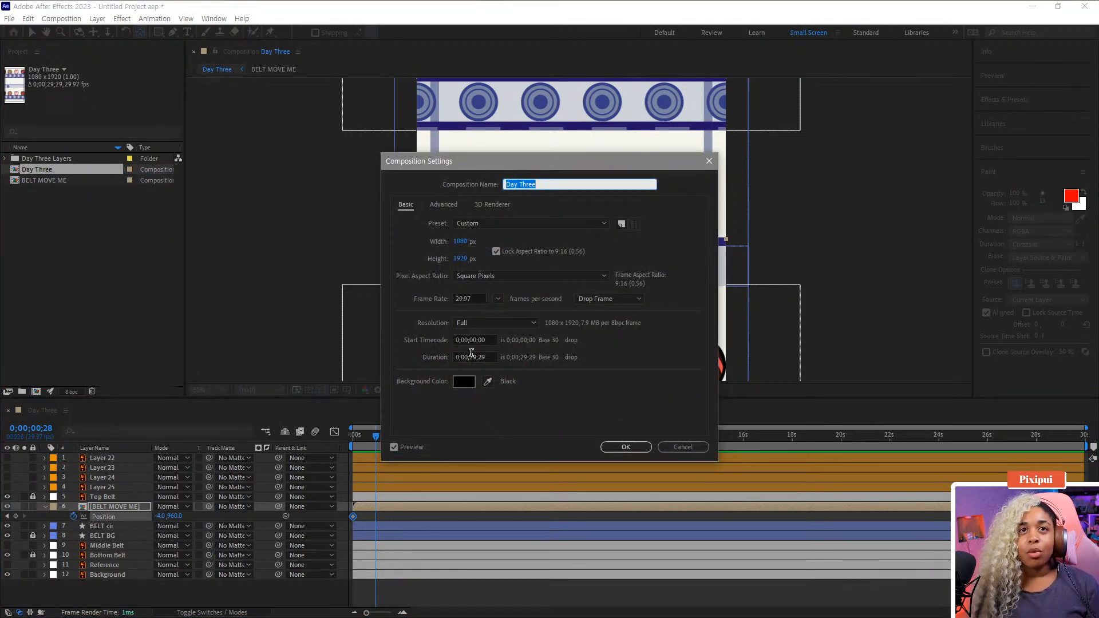
click(471, 357)
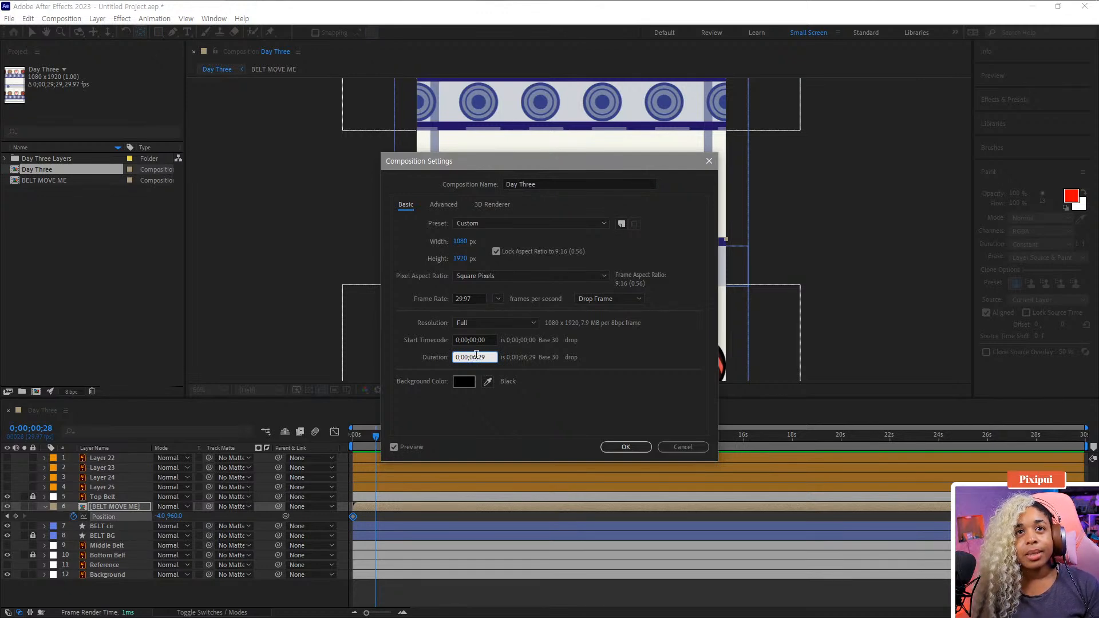
text(00)
click(626, 447)
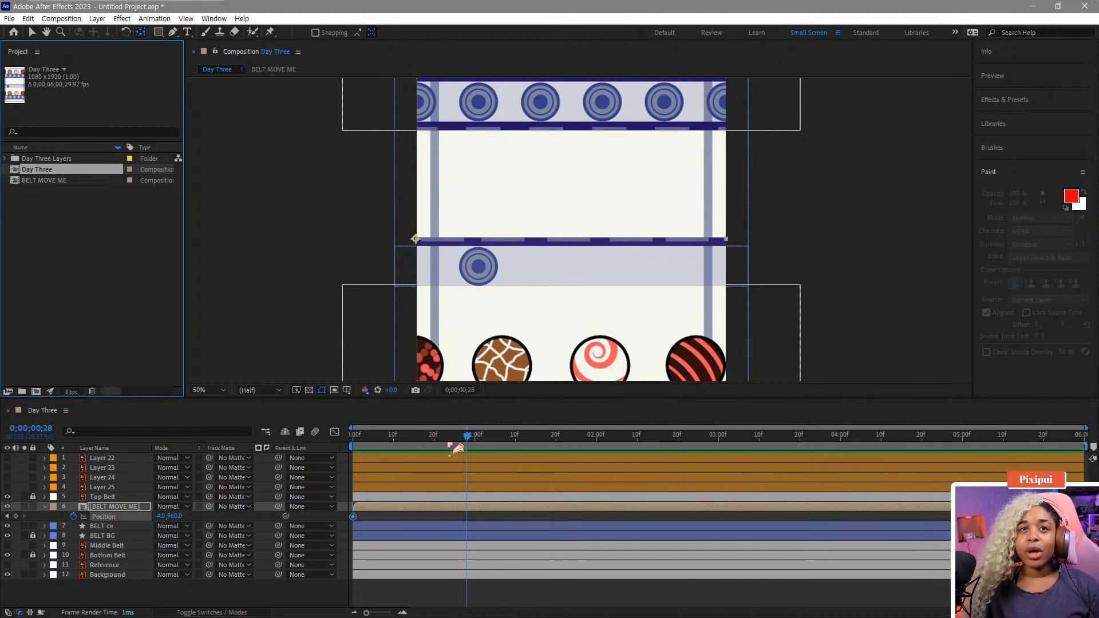
Add a Position keyframe to BELT MOVE ME at 0;00;00;10 with the X value set to 176
drag(456, 440, 332, 456)
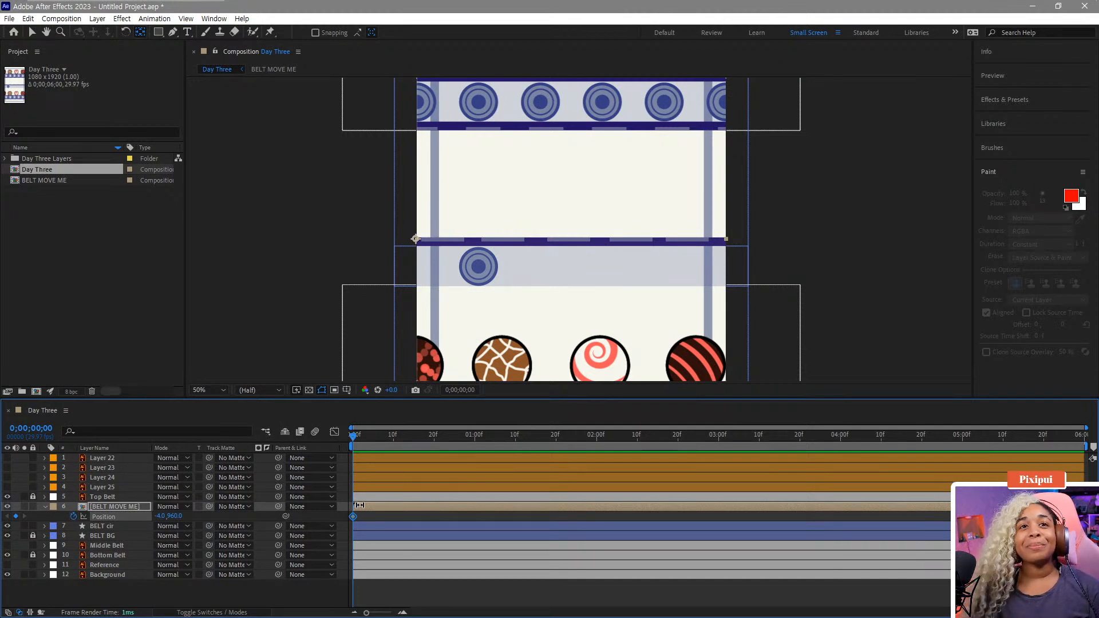
drag(353, 436, 395, 449)
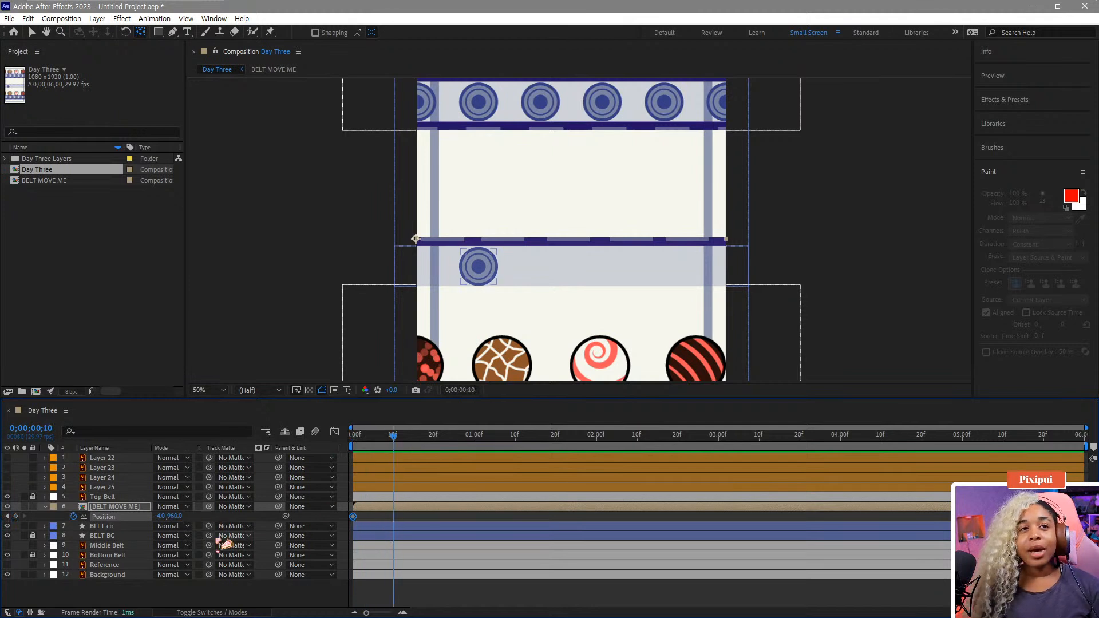
drag(160, 517, 265, 520)
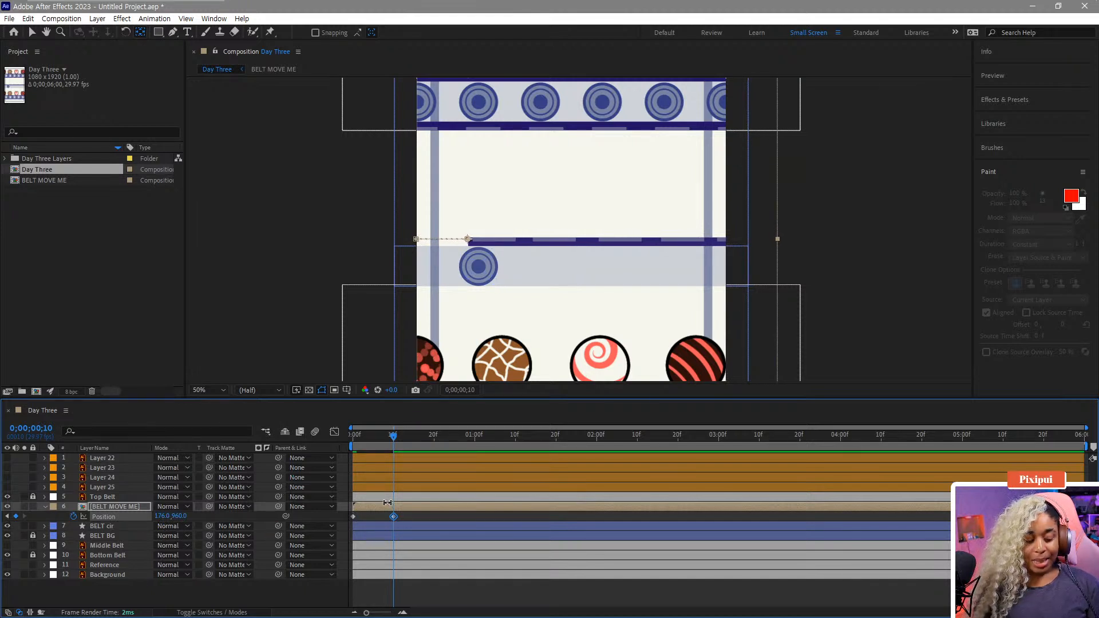
Hold the belt's position with another Position keyframe just before the 20-frame mark and preview the movement from the start
click(406, 436)
drag(432, 442, 319, 445)
key(space)
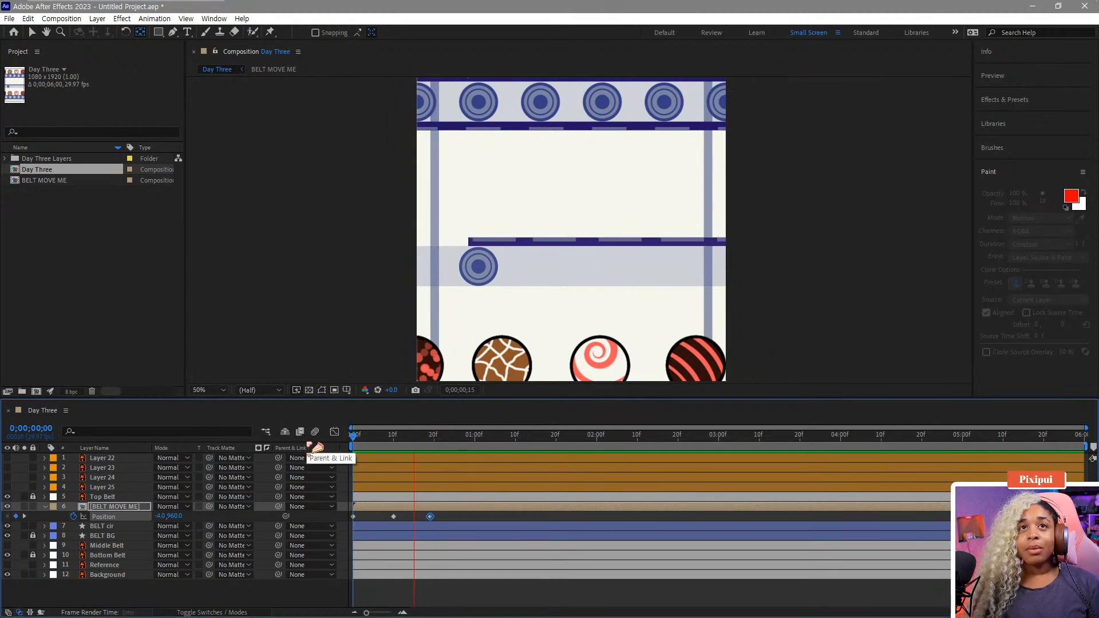
key(space)
Move BELT MOVE ME to X 347 shortly after 1 second and hold it with a Position keyframe at 0;00;01;13
click(442, 446)
drag(474, 448, 487, 449)
drag(164, 517, 441, 495)
drag(514, 441, 530, 442)
key(alt+shift+p)
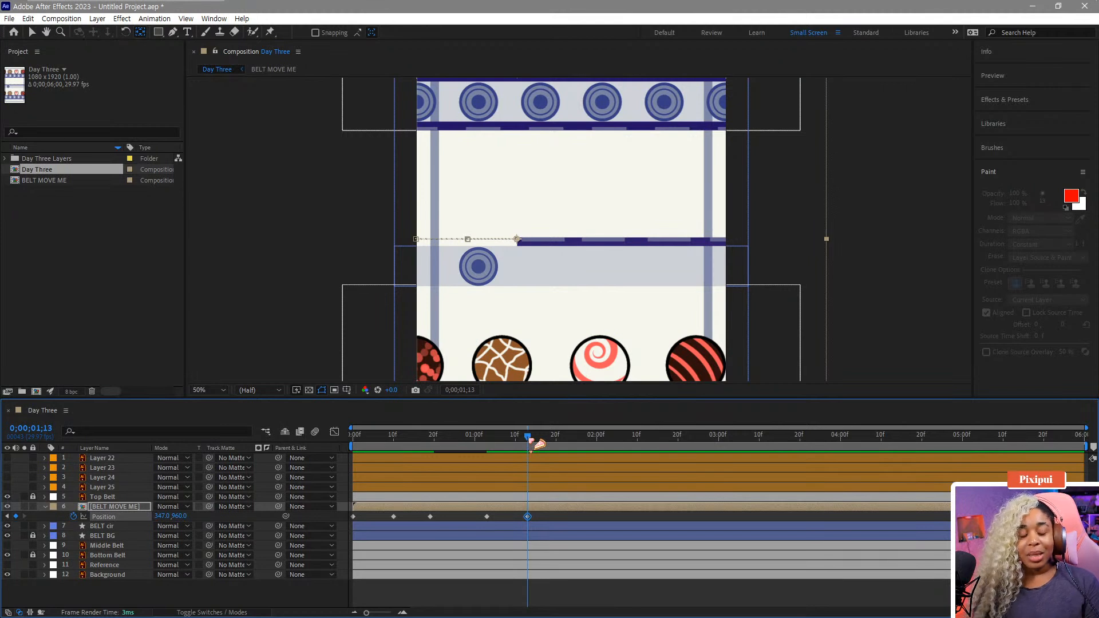
Preview the belt's stepped movement from the start and move the current time to 0;00;02;00
drag(538, 444, 361, 467)
key(space)
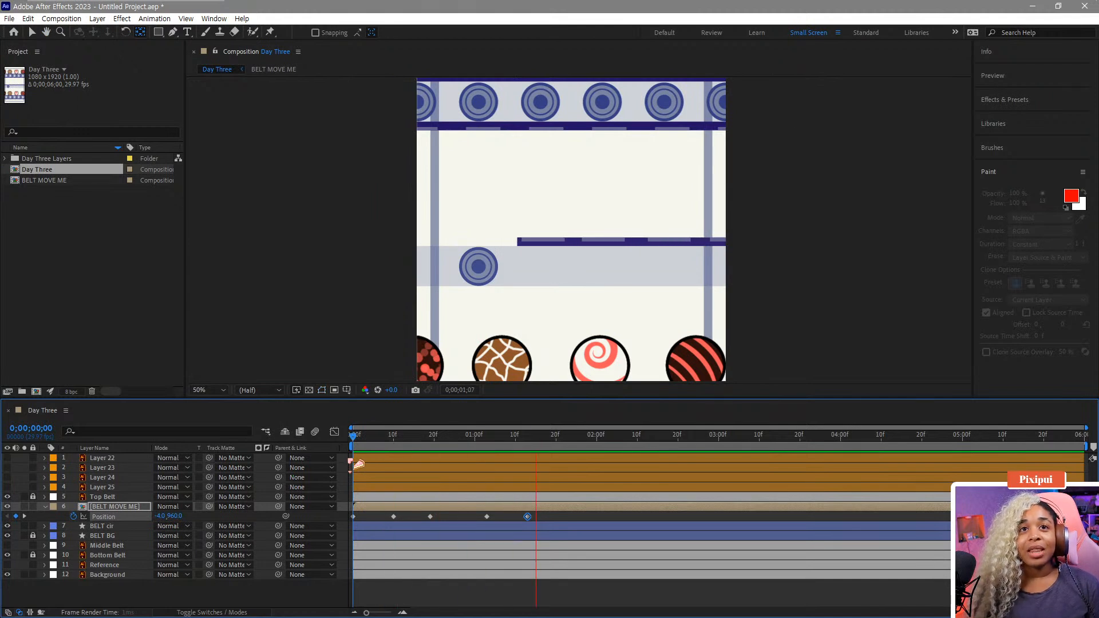
key(space)
drag(550, 444, 597, 452)
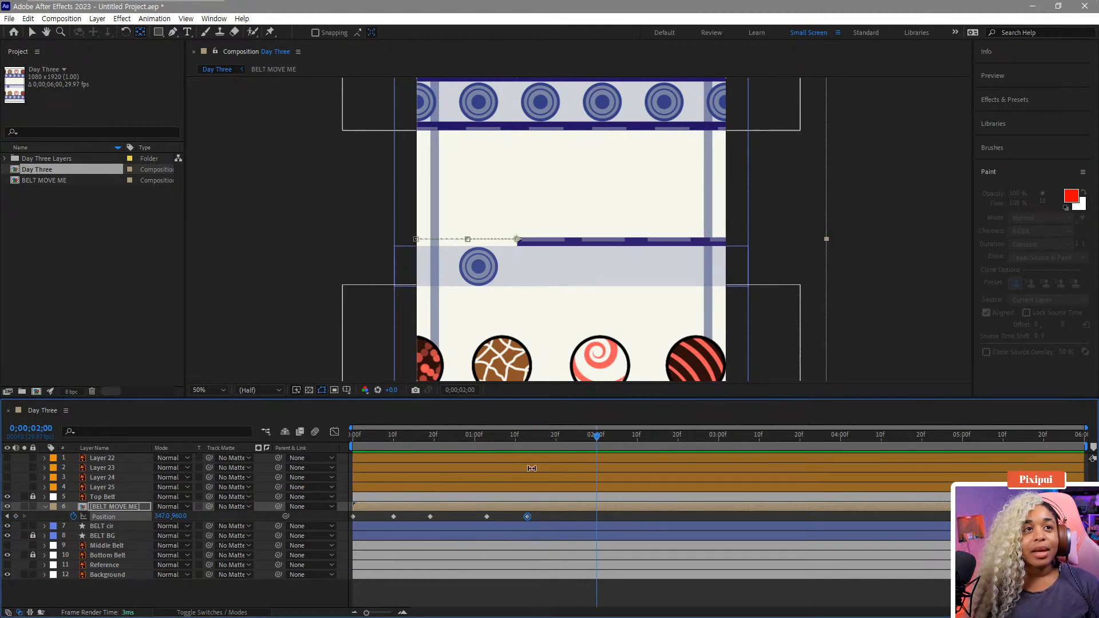
Hold BELT MOVE ME with a Position keyframe at 0;00;02;00, set X to 652 at 0;00;02;10, and preview from the start
click(163, 516)
key(Return)
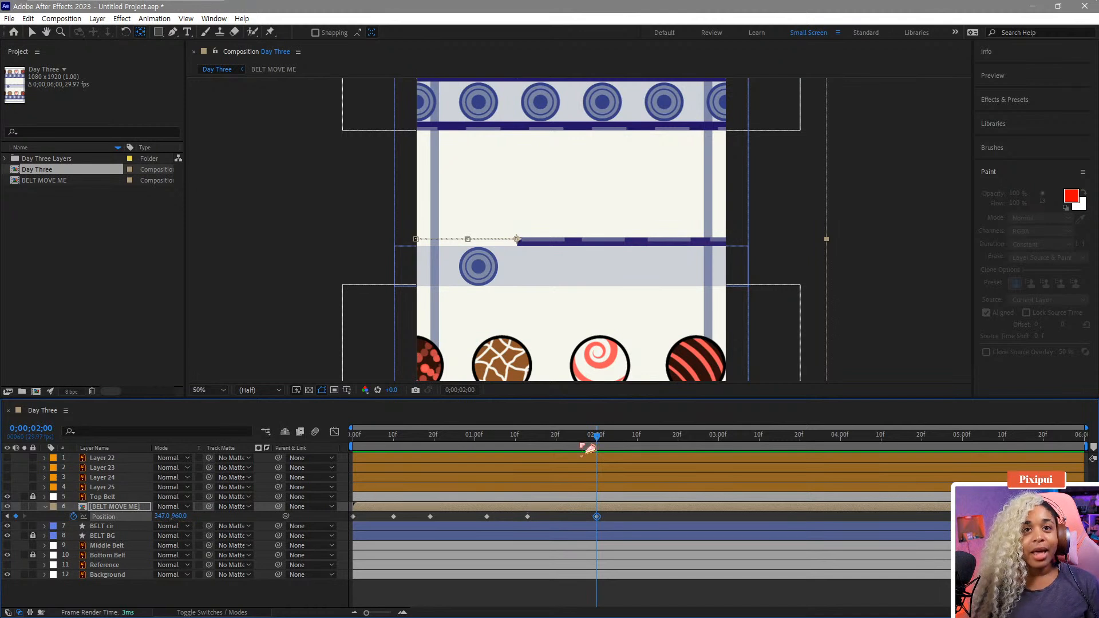
drag(616, 438, 638, 440)
drag(163, 517, 329, 509)
drag(636, 439, 138, 493)
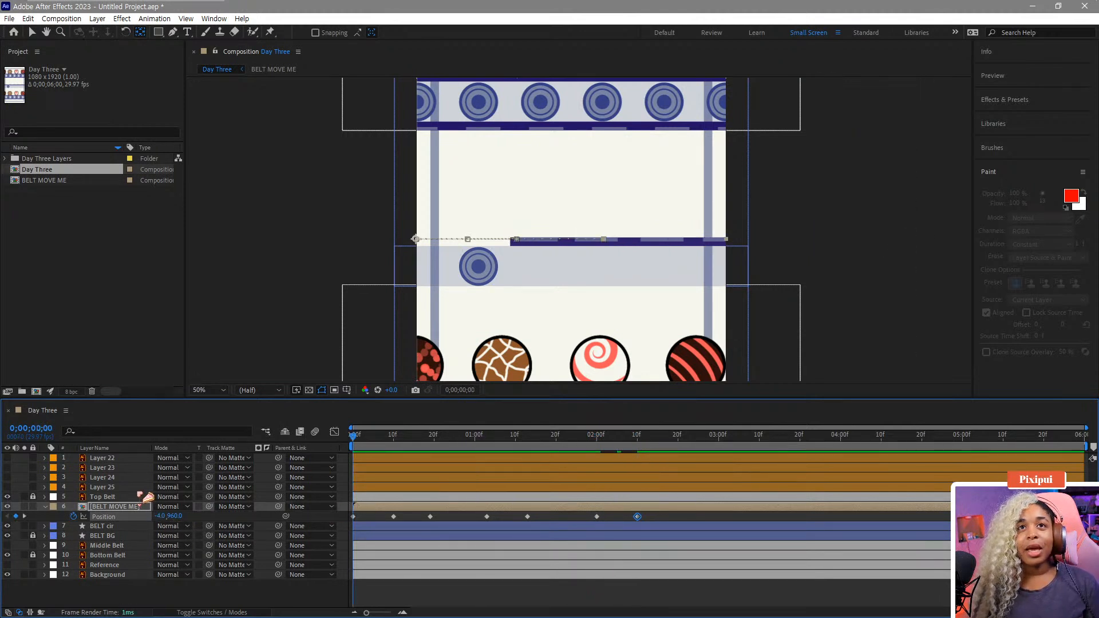
key(space)
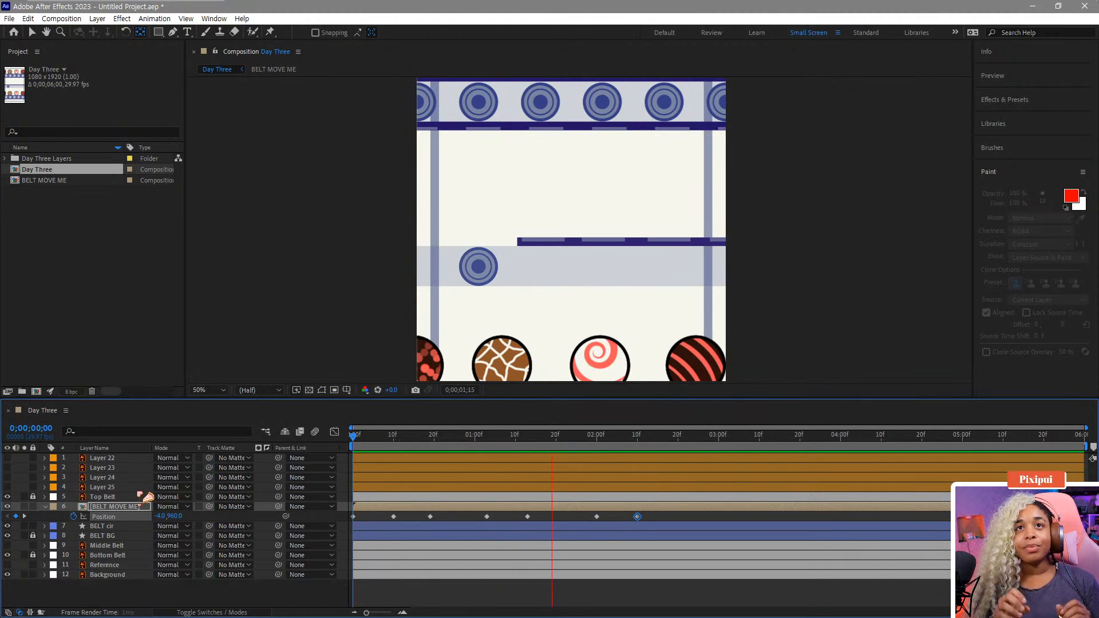
key(space)
Shift the last two Position keyframes earlier together, placing the final one at 0;00;02;06, and preview the movement
shift+click(597, 517)
drag(637, 517, 622, 517)
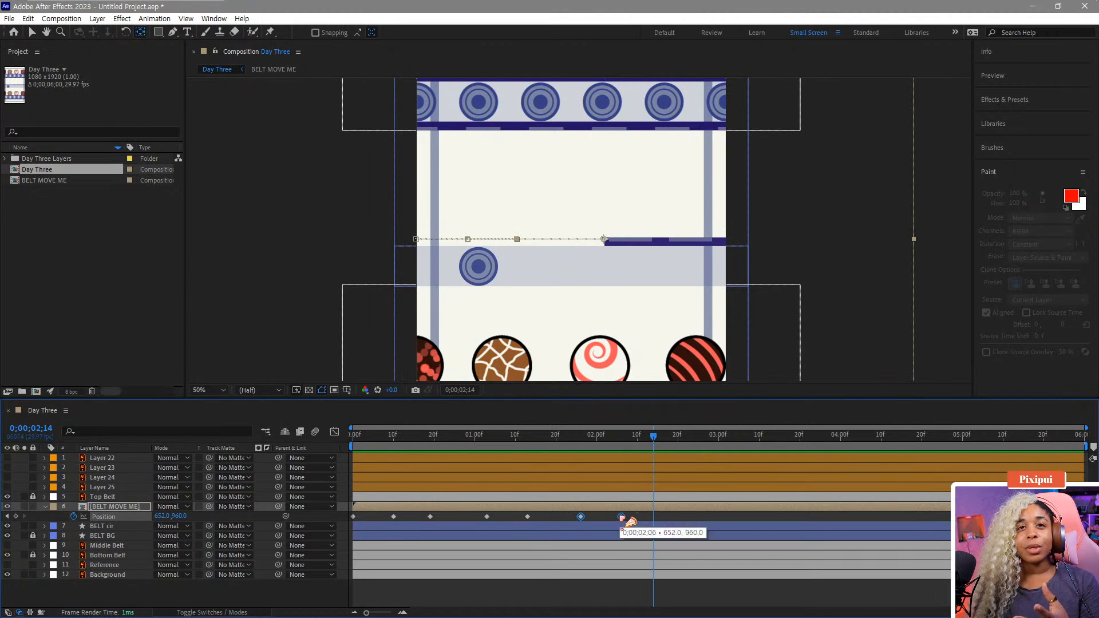
mouse_move(558, 442)
mouse_down()
mouse_move(483, 445)
mouse_move(555, 442)
mouse_up()
key(space)
key(space)
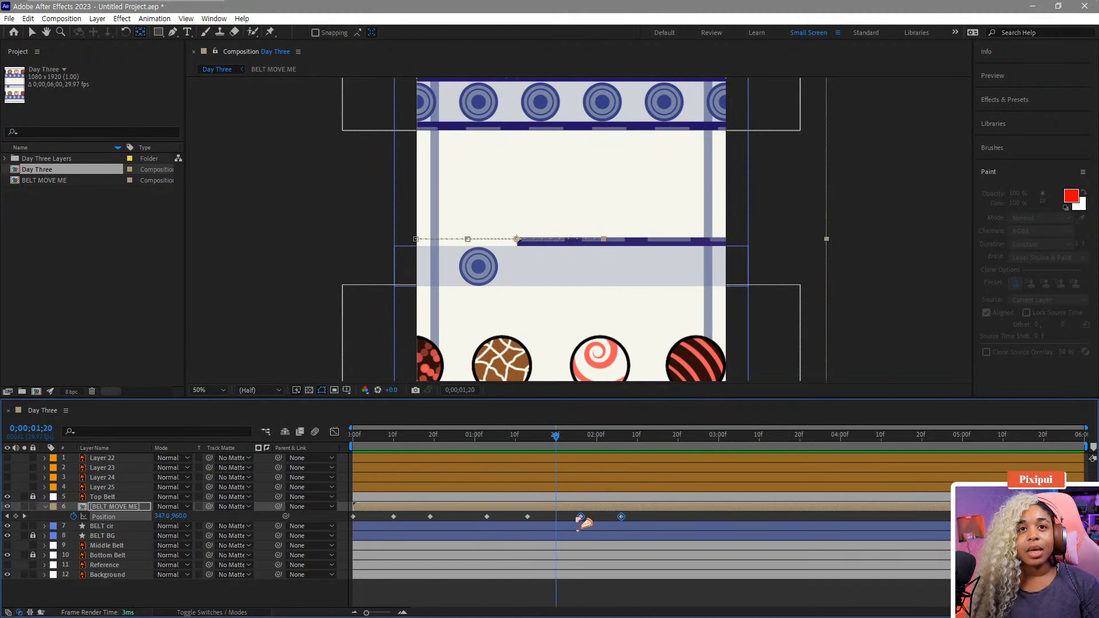
click(569, 521)
key(space)
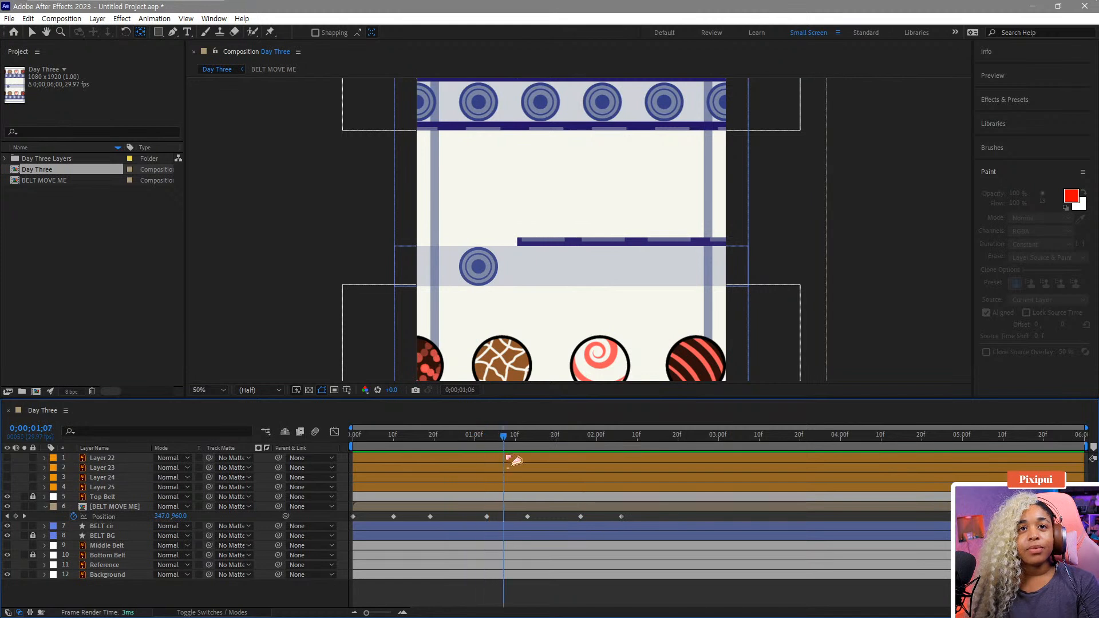
Delete the hold keyframe before the X 652 keyframe, move the X 652 keyframe to 0;00;02;00, and preview the timing
click(581, 517)
key(Delete)
drag(622, 517, 592, 518)
drag(546, 438, 509, 447)
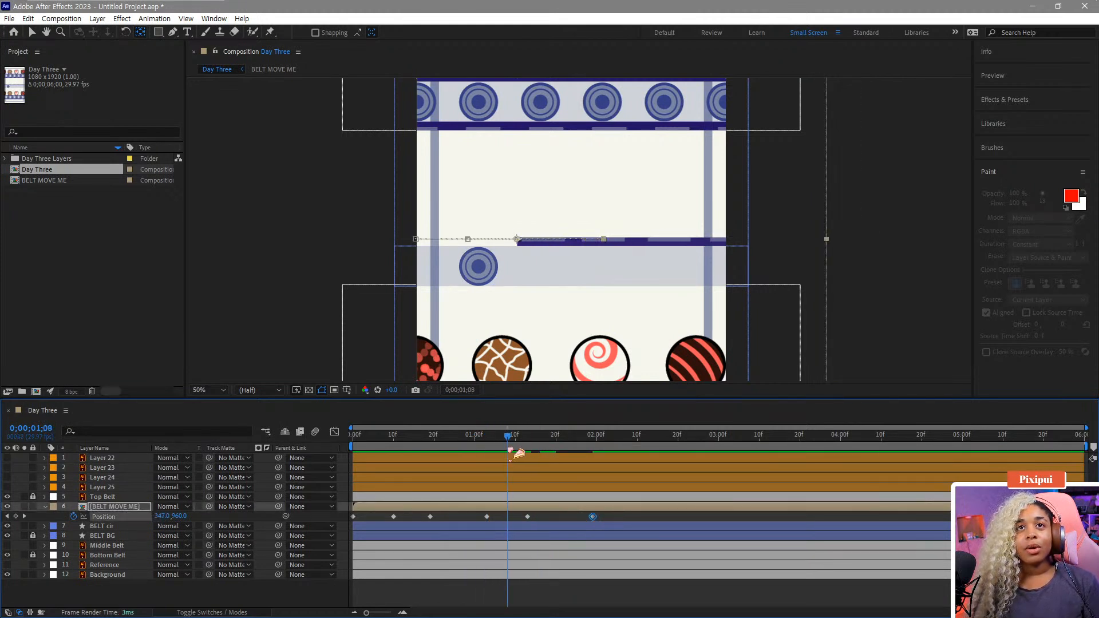
key(space)
key(space)
mouse_move(594, 517)
mouse_down()
mouse_move(608, 517)
mouse_move(597, 518)
mouse_up()
Paste the X 652 Position keyframe at 0;00;02;10 as a hold and increase the belt's X in a keyframe at about 0;00;02;22
click(638, 437)
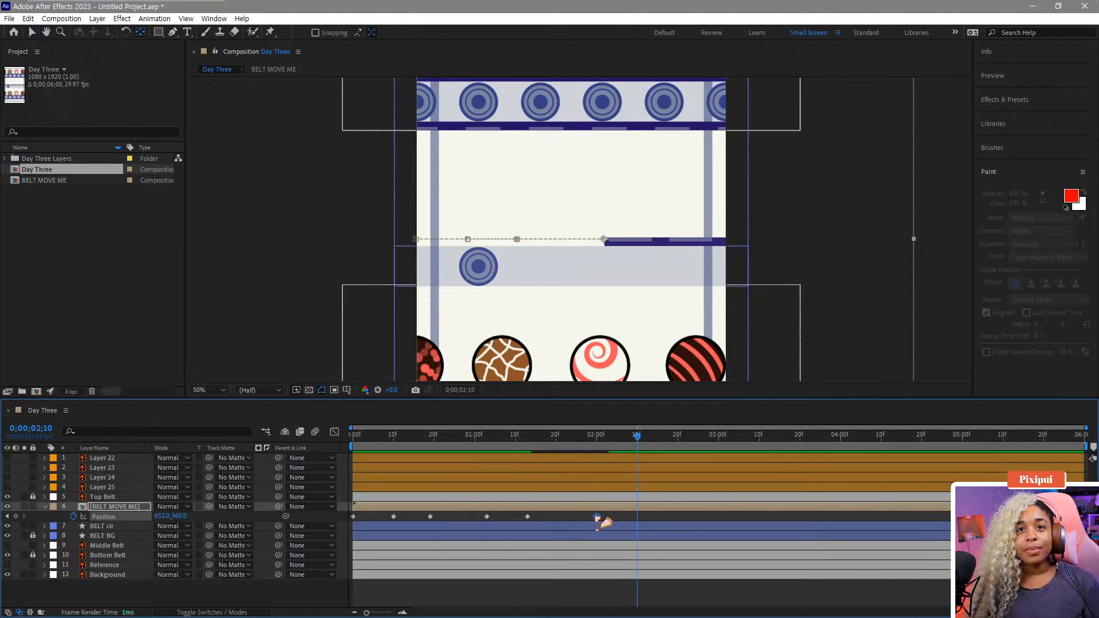
key(ctrl+c)
key(ctrl+v)
drag(666, 441, 686, 441)
drag(161, 516, 277, 508)
Add another hold keyframe for the belt and set its Position X to 1089 at 0;00;03;18
drag(715, 445, 793, 444)
key(ctrl+v)
drag(162, 518, 281, 504)
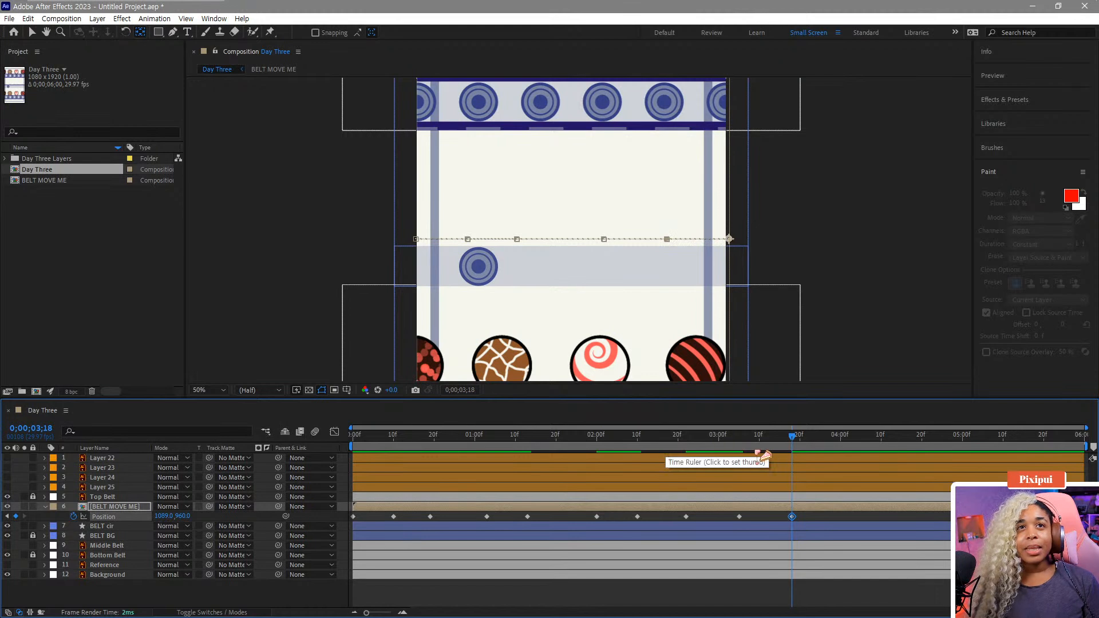
Set the Day Three composition's duration to 0;00;03;18 and preview the belt animation from the start
click(39, 429)
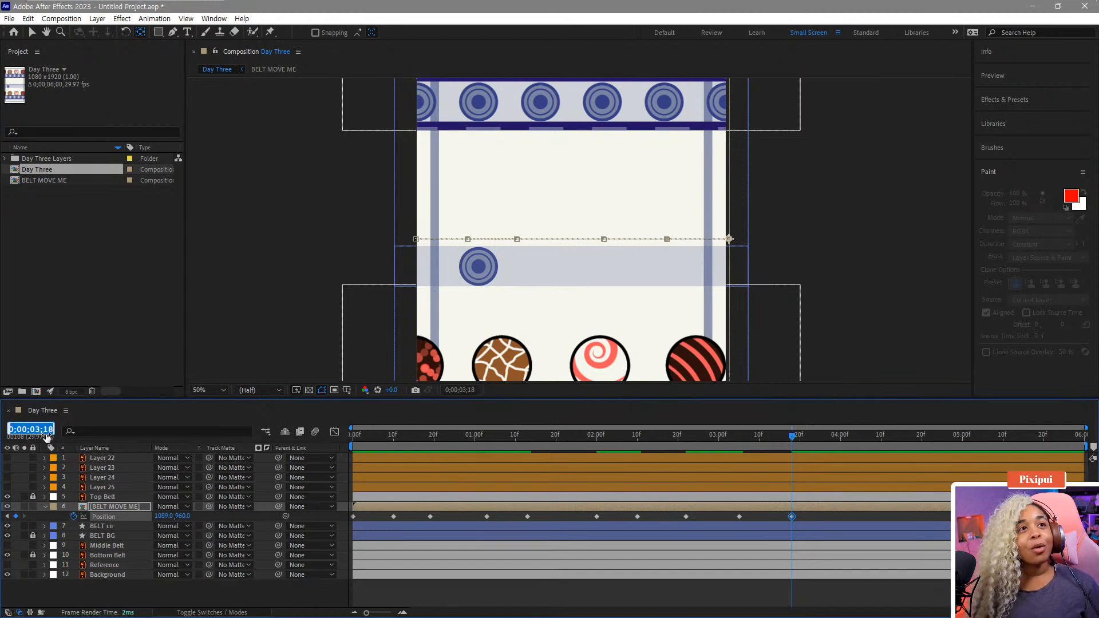
right_click(56, 171)
click(68, 177)
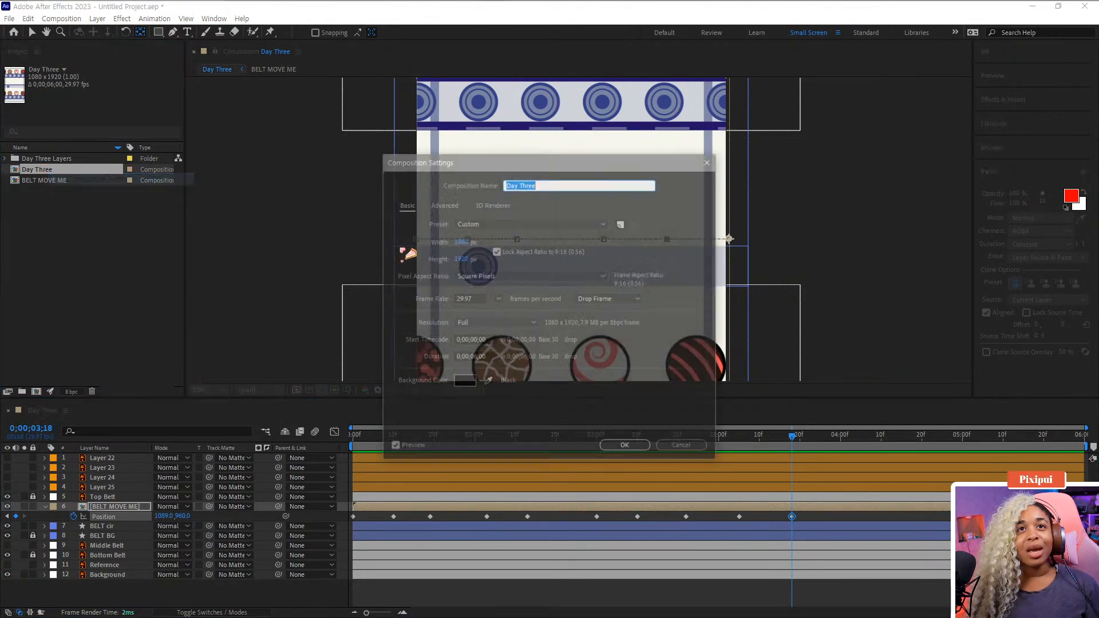
click(488, 357)
key(ctrl+v)
click(625, 447)
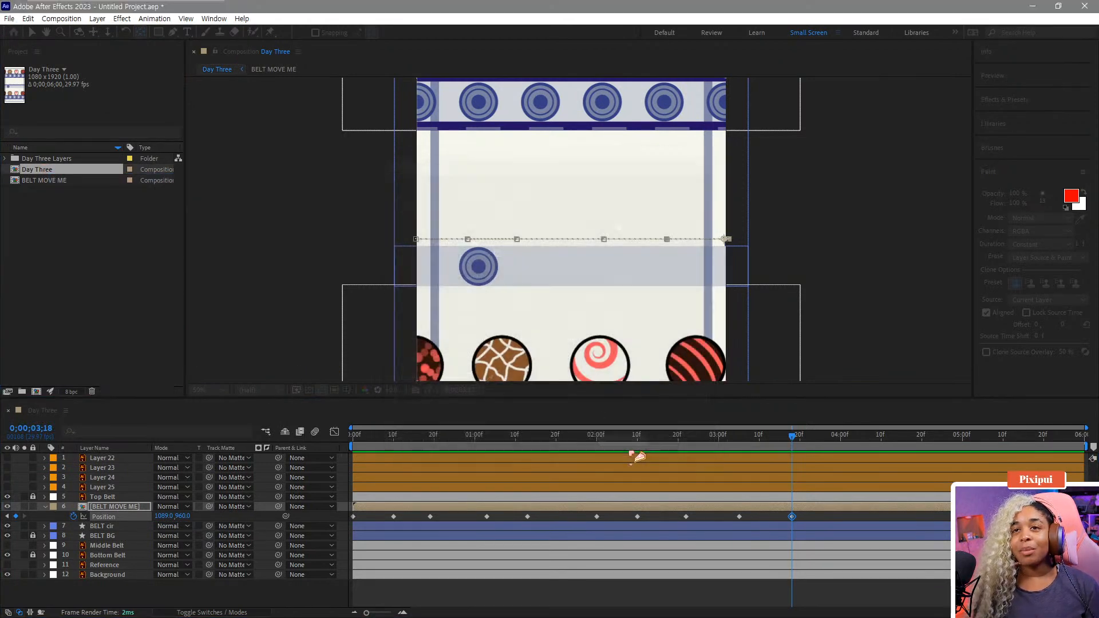
key(space)
drag(486, 440, 118, 460)
key(space)
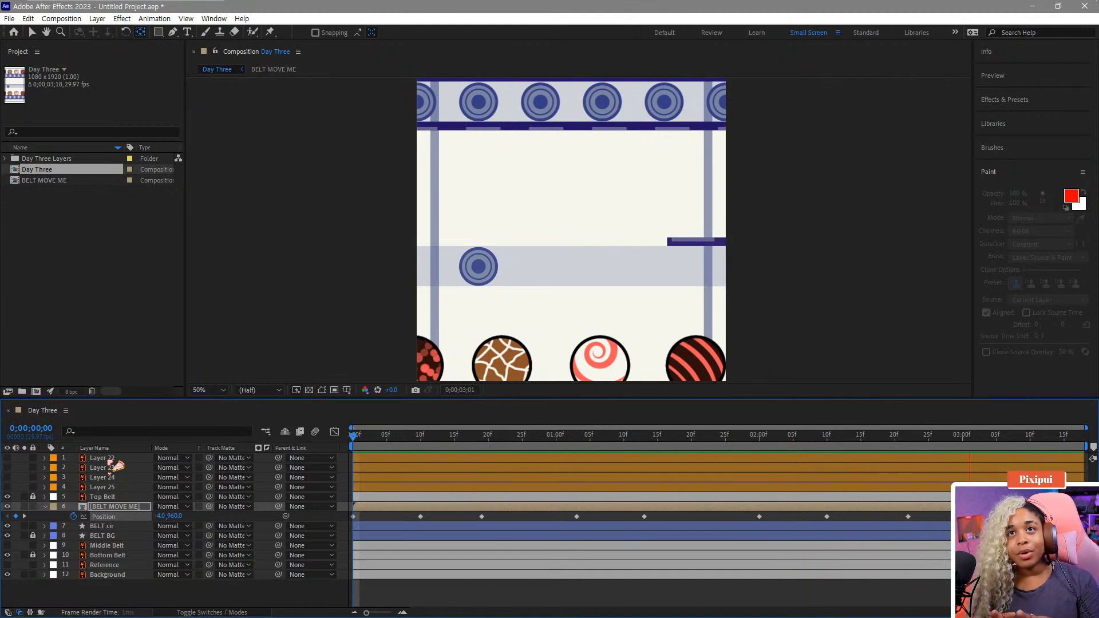
key(space)
Shift the X 347 Position keyframe slightly earlier to about 0;00;01;01 and preview the movement around it
drag(589, 440, 479, 476)
key(space)
key(space)
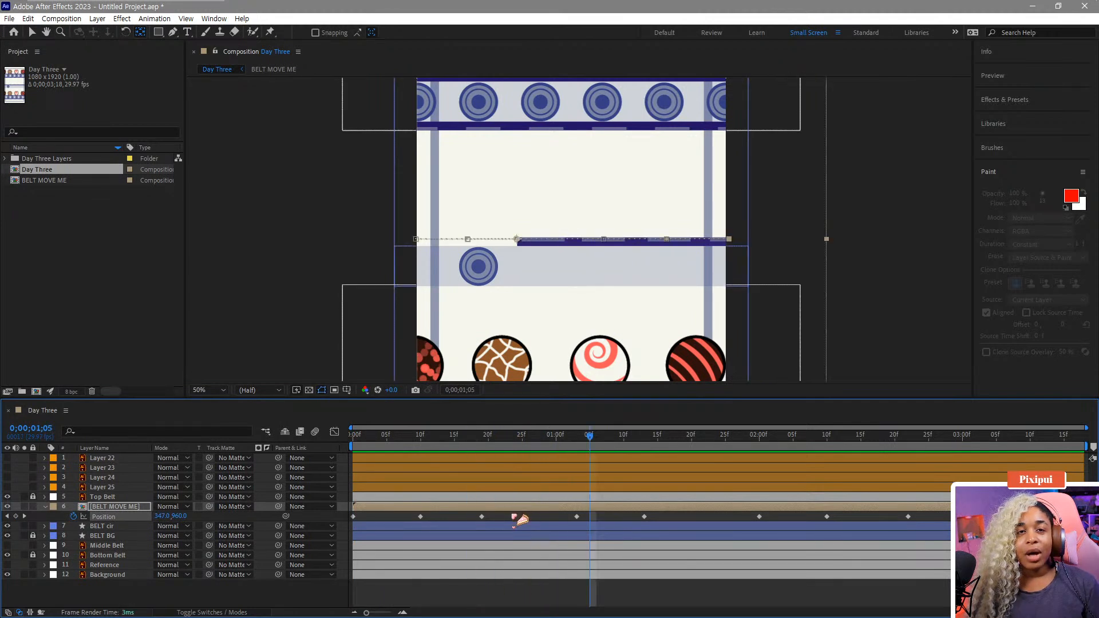
click(527, 520)
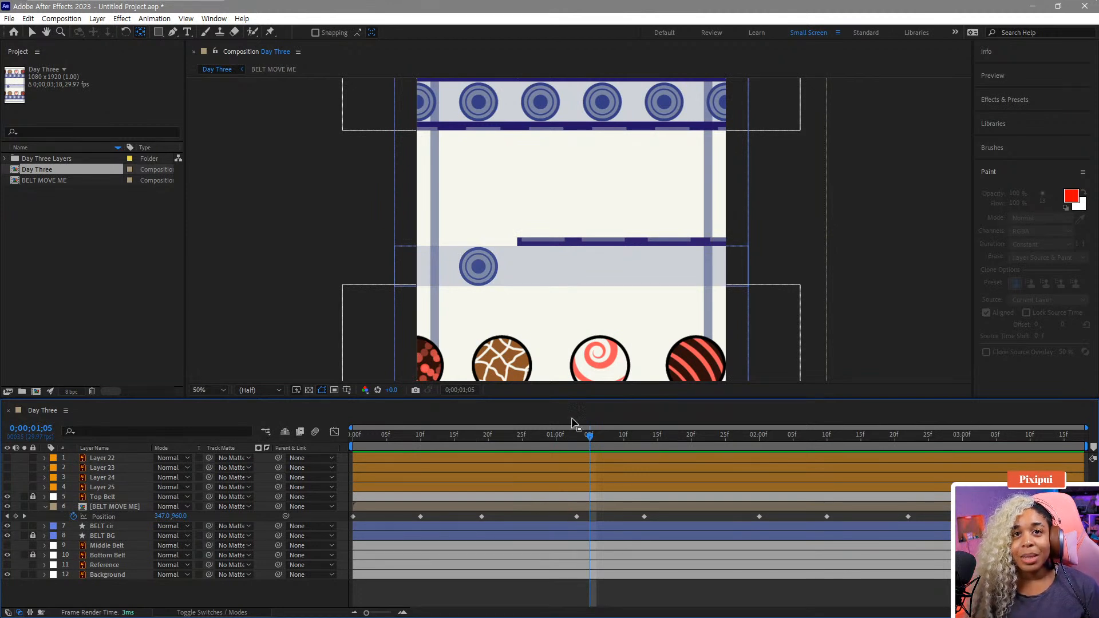
click(574, 517)
click(461, 452)
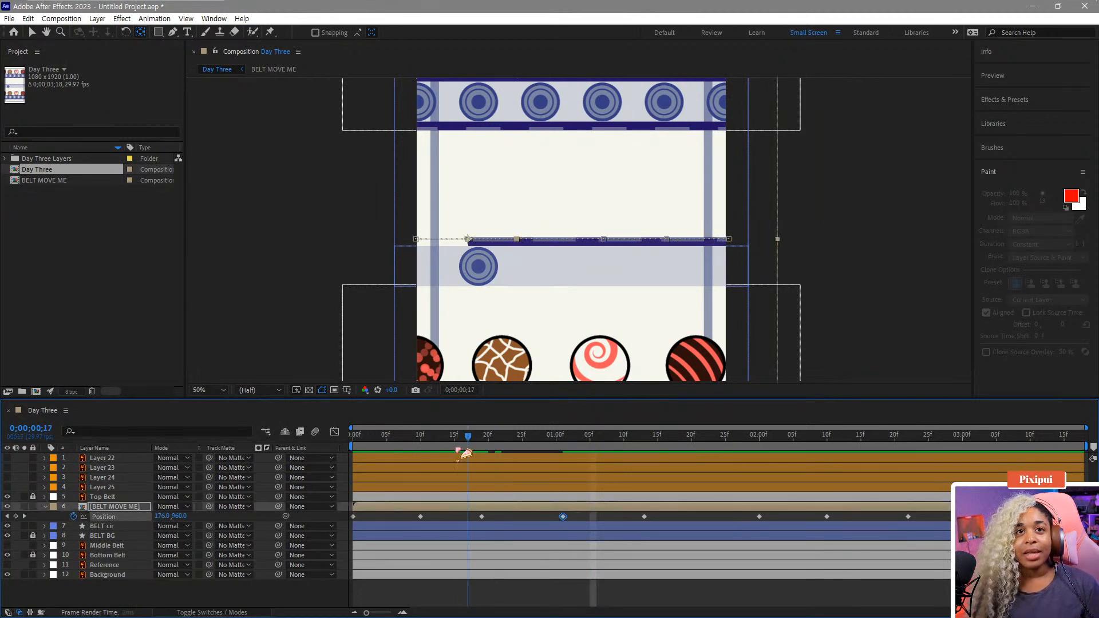
key(space)
Move the belt's X 347 Position keyframe to about 0;00;00;27 and preview the faster move
drag(563, 517, 536, 517)
click(444, 444)
key(space)
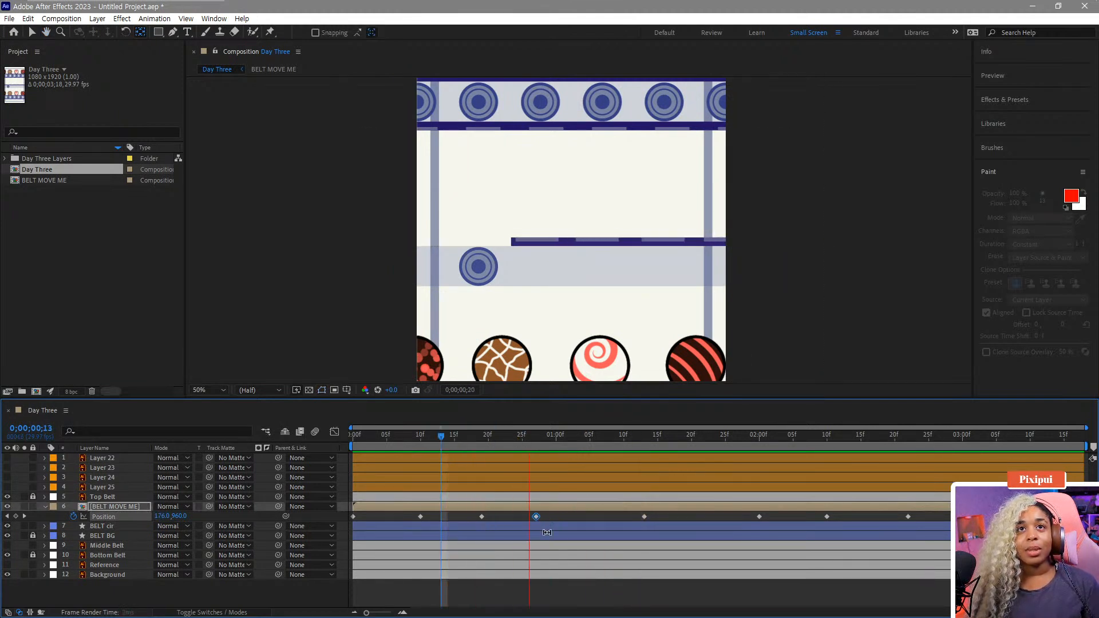
key(space)
key(space)
key(space)
Move the belt's X 652 Position keyframe to about 0;00;01;26 and preview the whole animation from the start
drag(759, 517, 733, 517)
click(623, 451)
key(space)
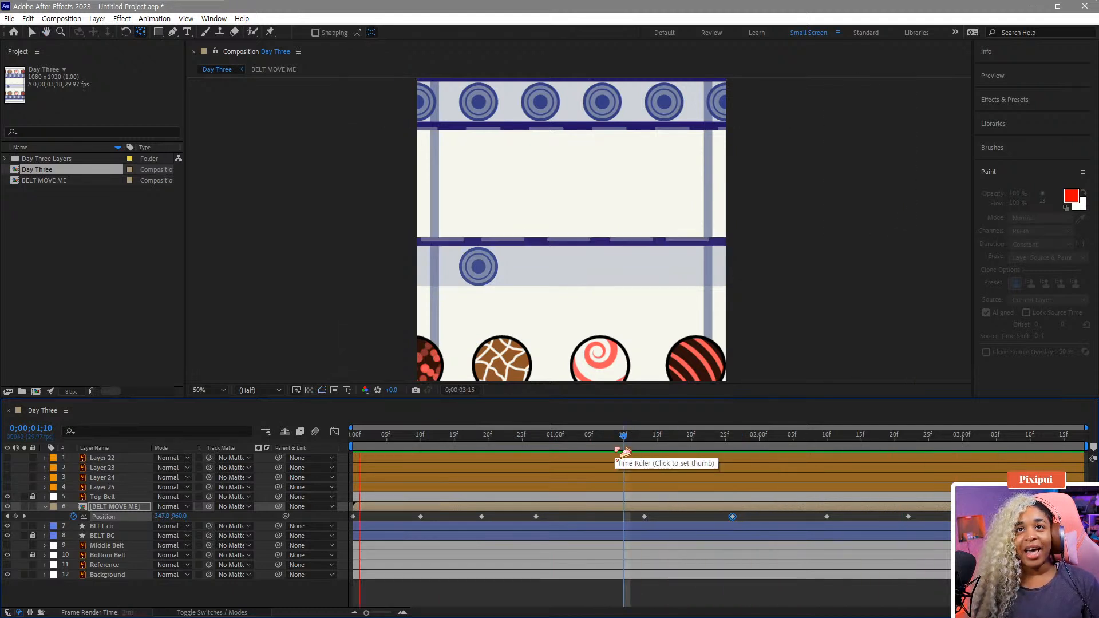
key(space)
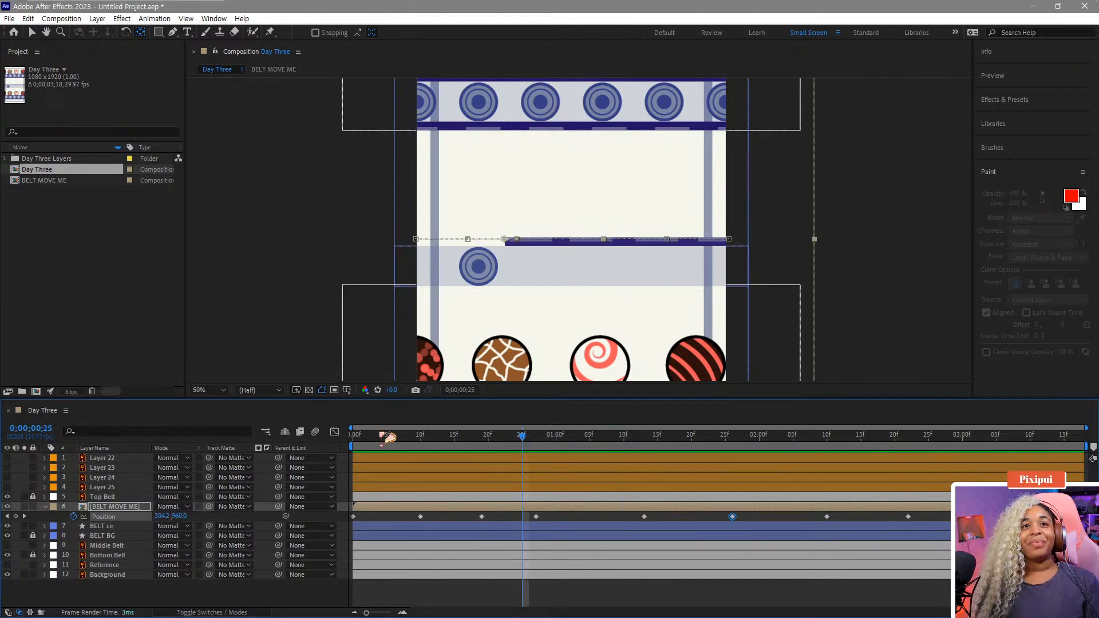
key(Home)
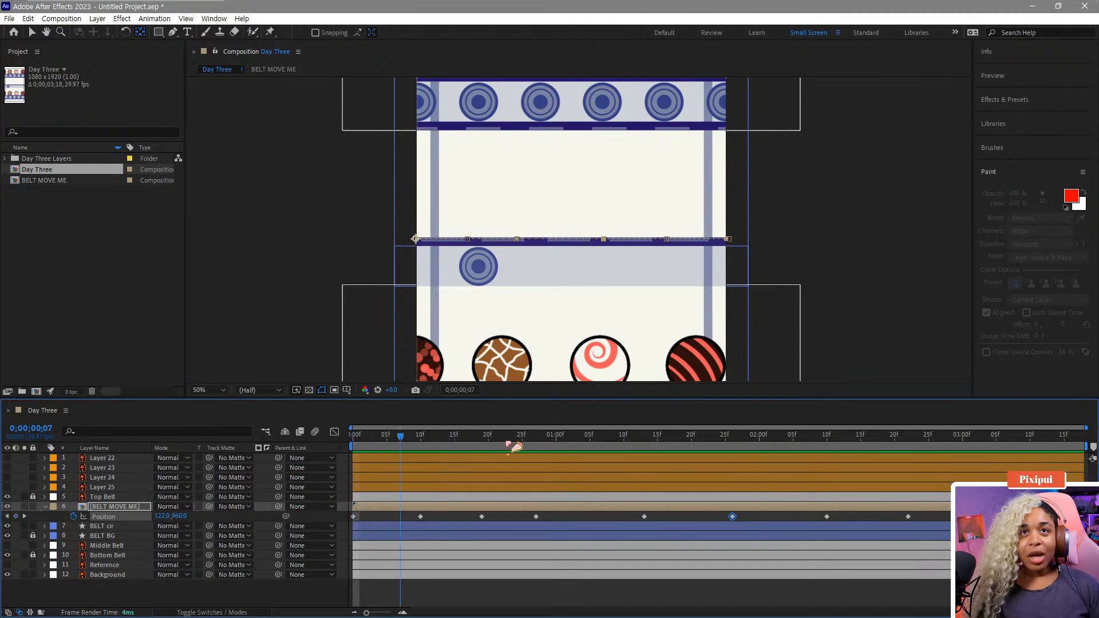
key(space)
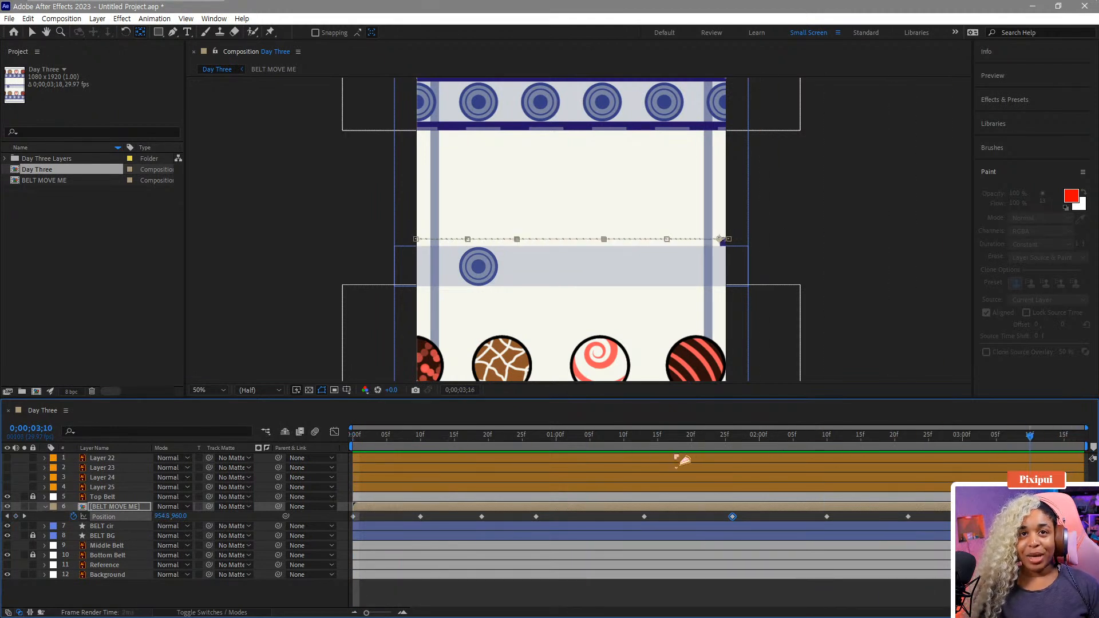
key(space)
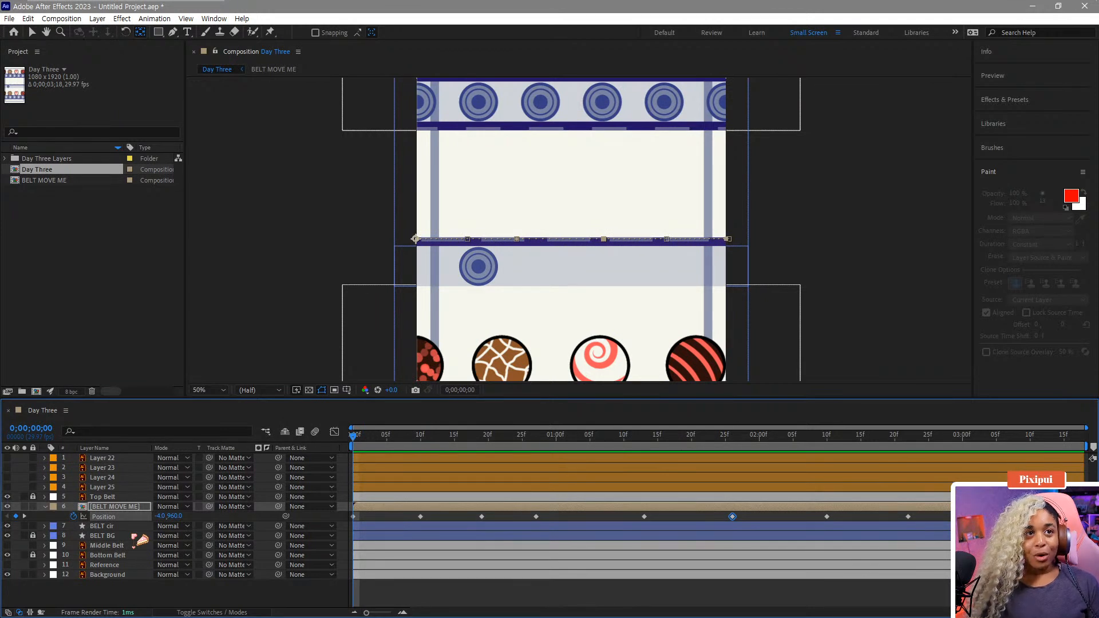
Duplicate BELT MOVE ME and delete all Anchor Point and Position keyframes from the duplicate
key(ctrl+d)
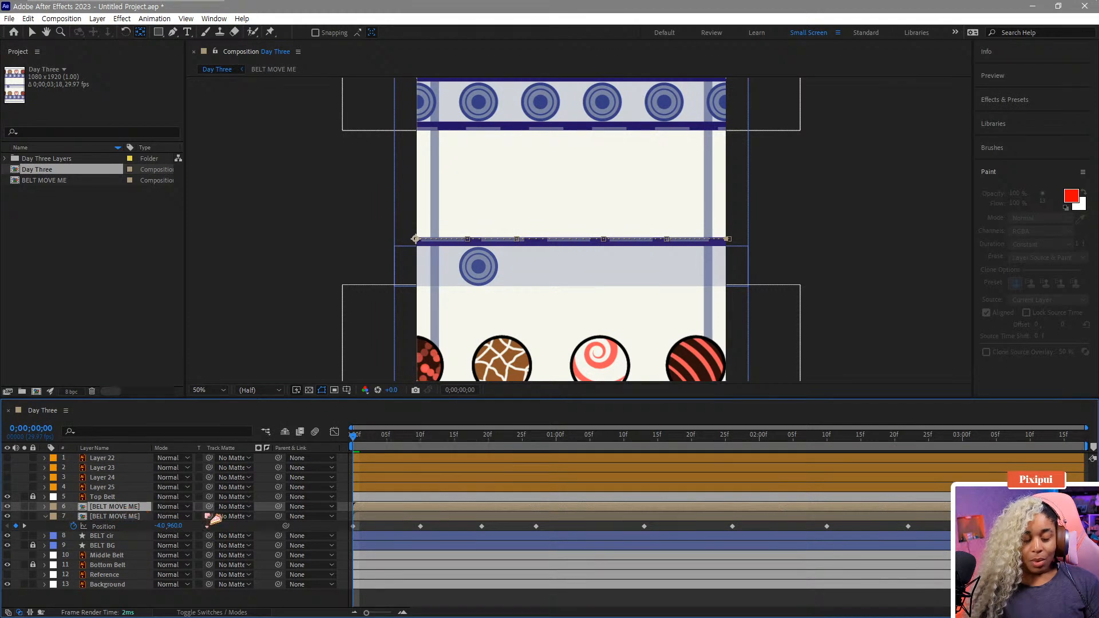
key(u)
drag(1031, 513, 227, 532)
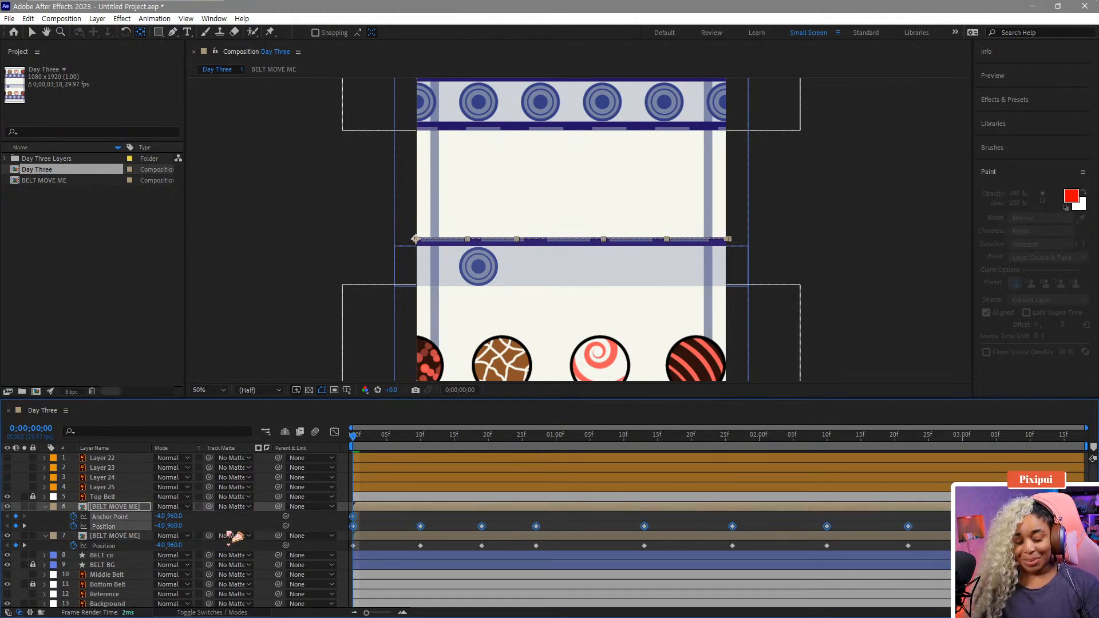
key(Delete)
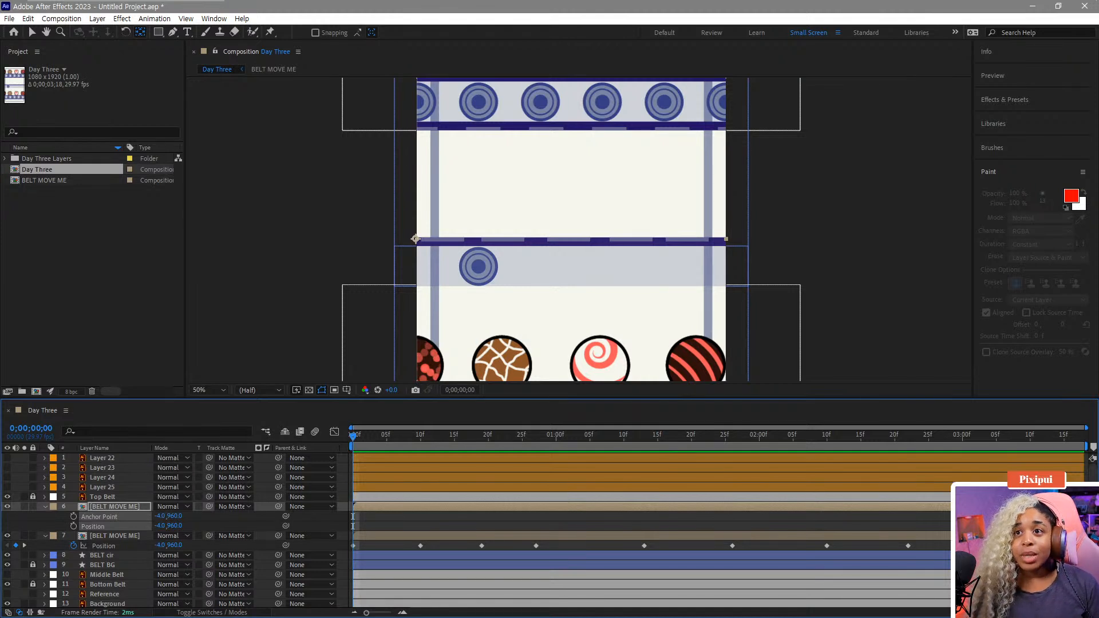
Examine the original BELT MOVE ME's Position keyframes in the Graph Editor and return to the layer bars
drag(1090, 543, 329, 568)
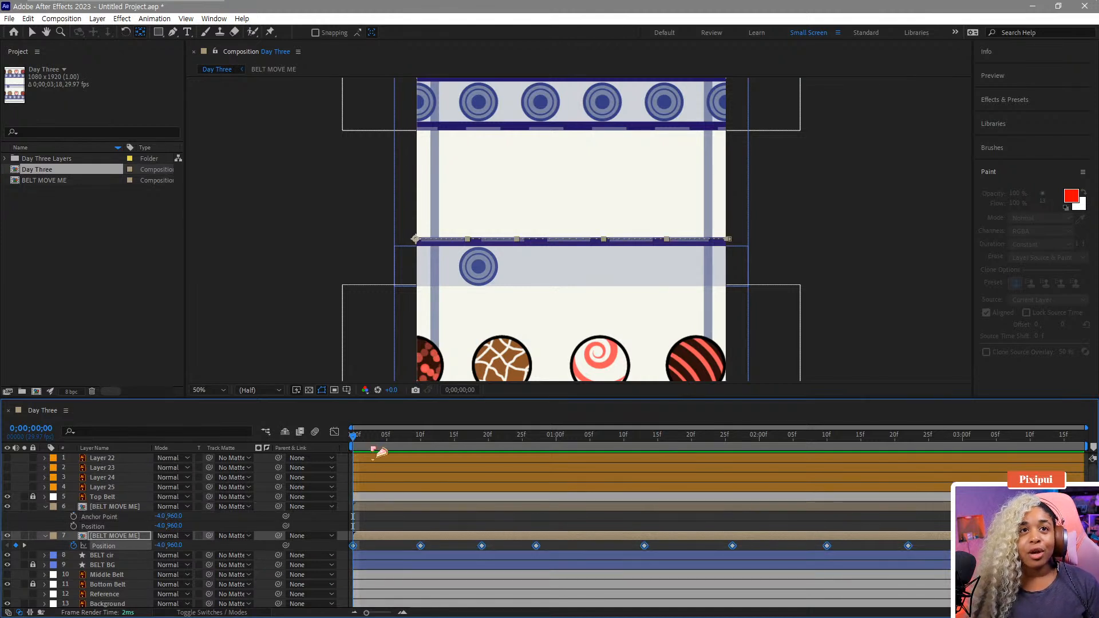
click(335, 433)
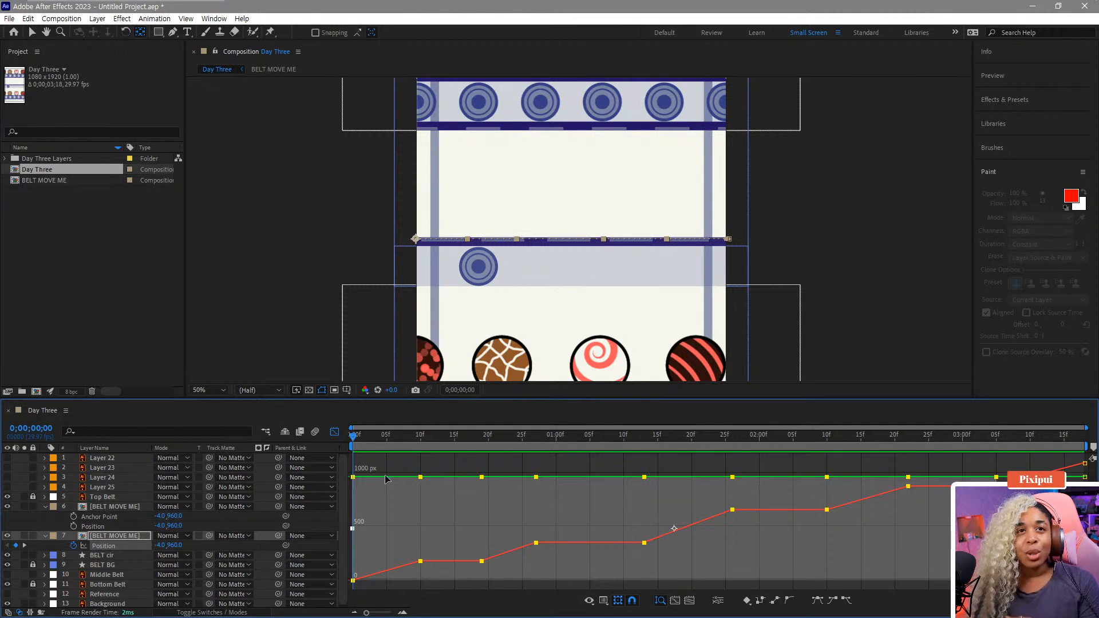
click(334, 432)
click(408, 529)
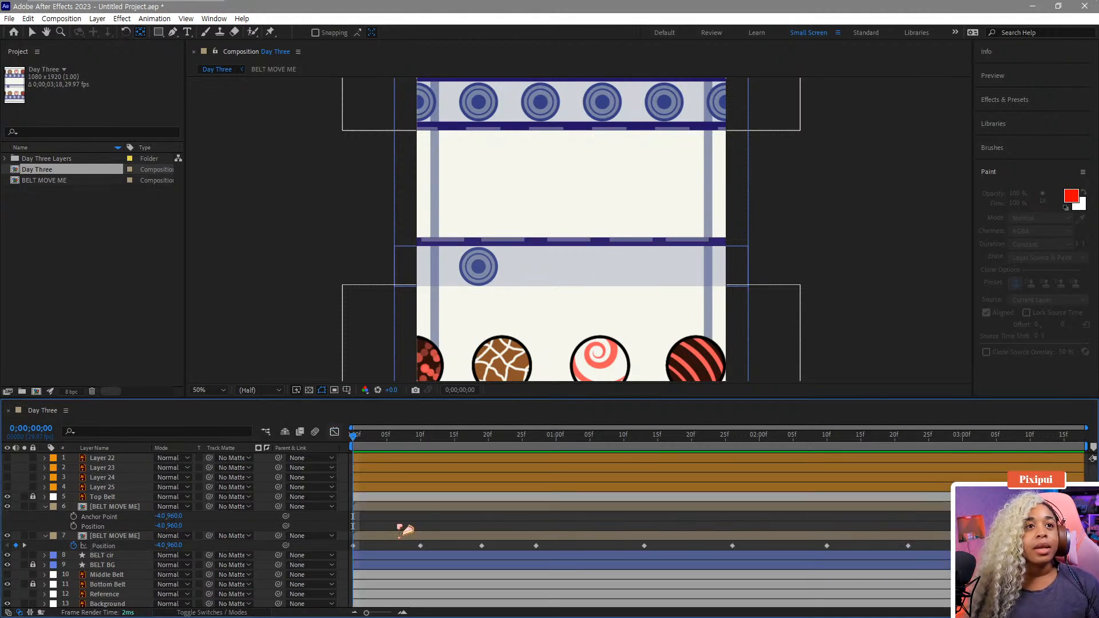
Move the current time to 0;00;03;17 and place the duplicate belt's anchor point at the border's right end, at 1084, 958
click(105, 509)
drag(373, 438, 1082, 490)
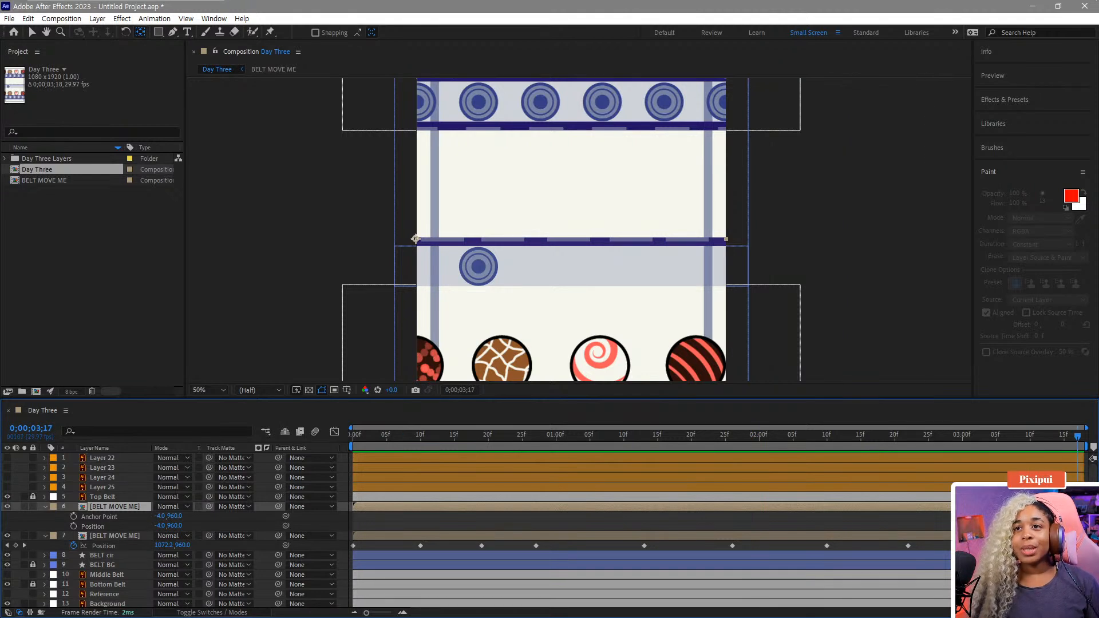
click(7, 508)
click(7, 507)
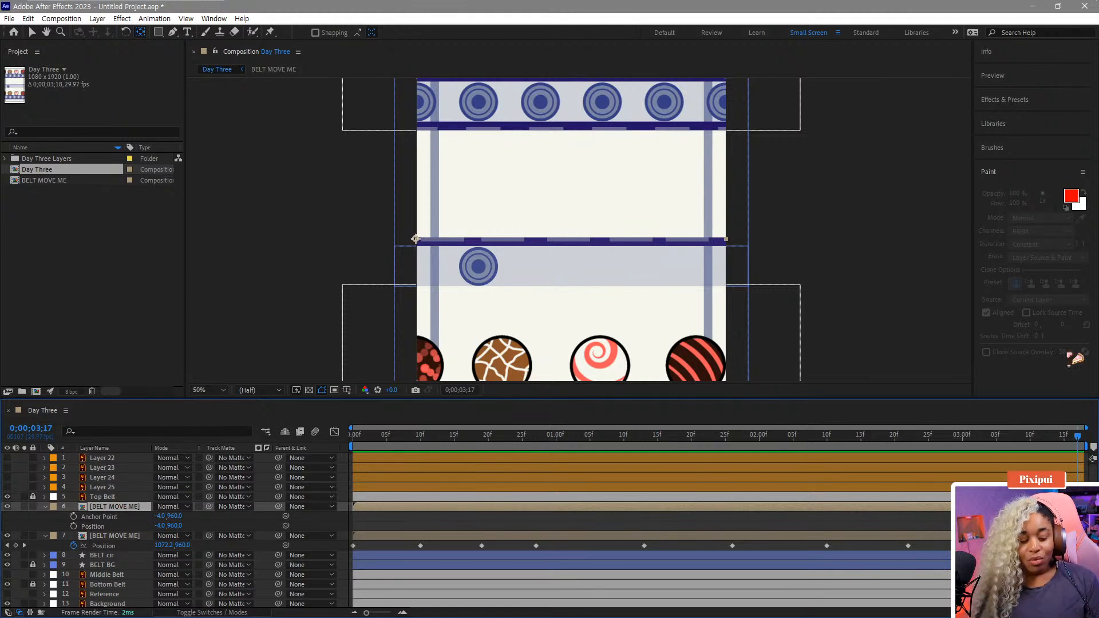
drag(416, 240, 722, 240)
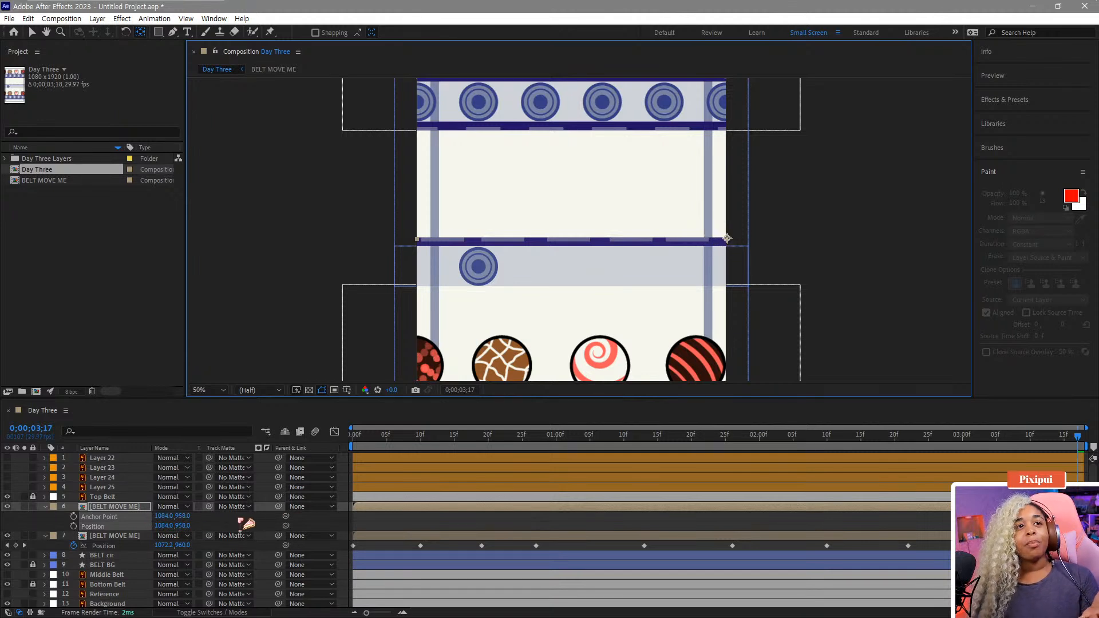
Parent the duplicate belt to the original BELT MOVE ME layer and rename the duplicate with "copy"
drag(279, 507, 132, 536)
right_click(132, 508)
click(152, 474)
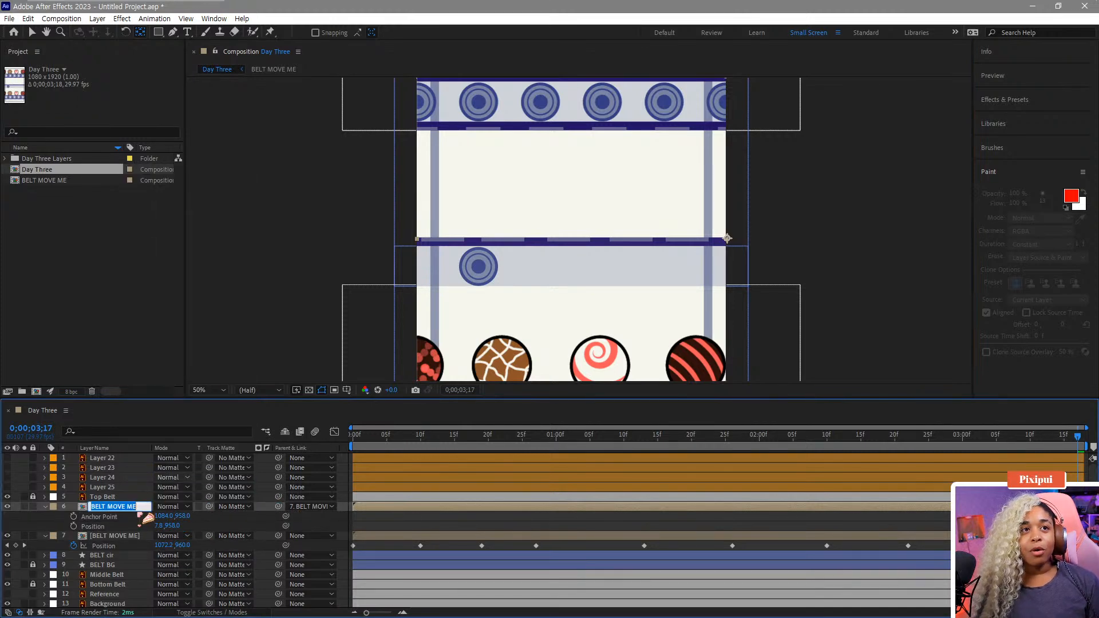
text(copy)
key(Return)
Preview the parented belts and set BELT MOVE ME's Position X to 1089 at 0;00;03;17
drag(1082, 446, 372, 493)
drag(326, 492, 1083, 470)
key(space)
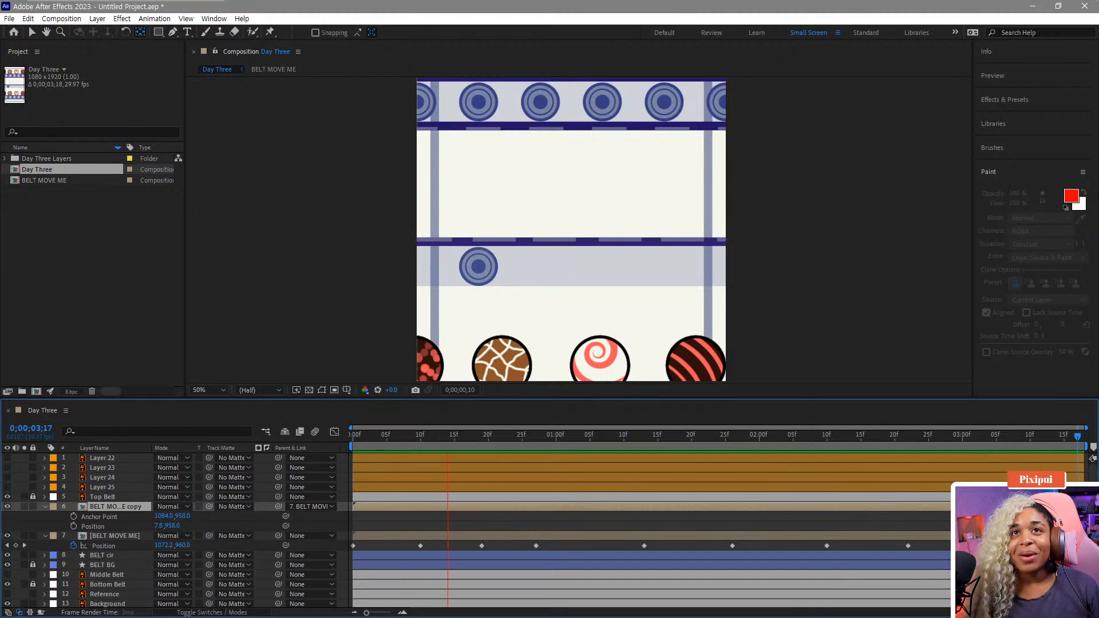
key(space)
click(1080, 443)
drag(727, 239, 729, 239)
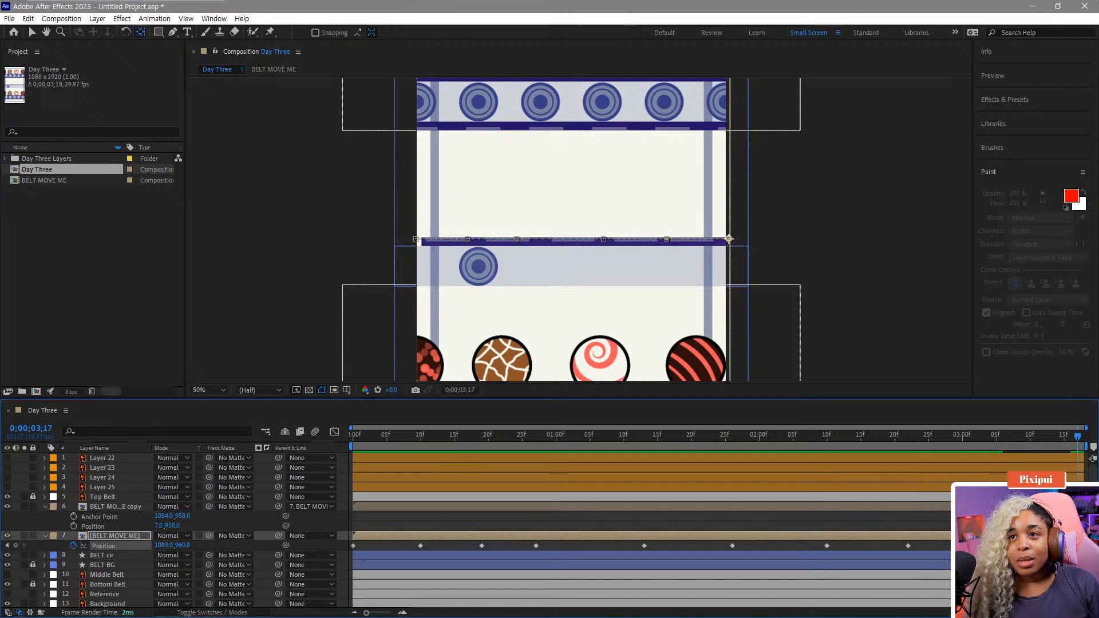
click(983, 444)
click(1080, 443)
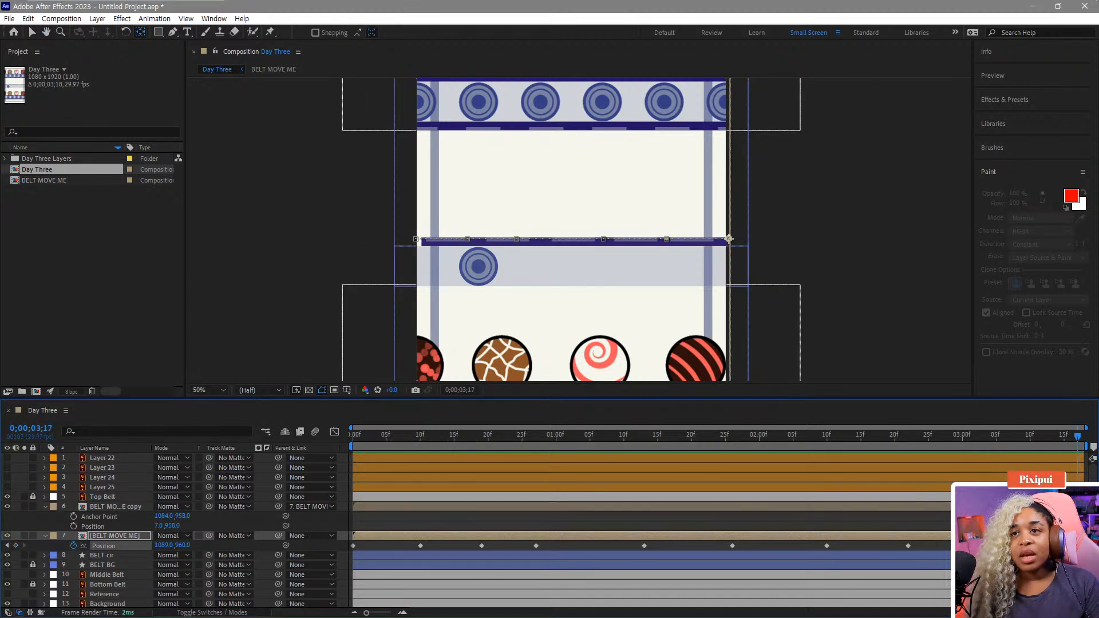
Delete the duplicate belt layer and shift the last four Position keyframes of the original BELT MOVE ME slightly earlier, the final one to 0;00;03;13
click(501, 508)
key(Delete)
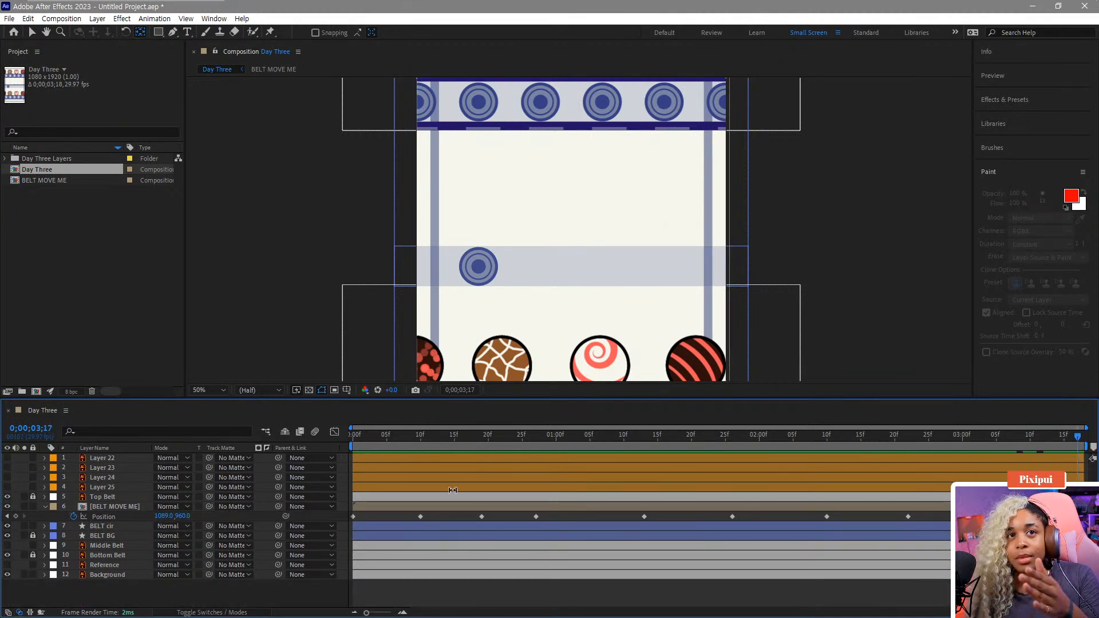
drag(382, 438, 983, 451)
click(1076, 517)
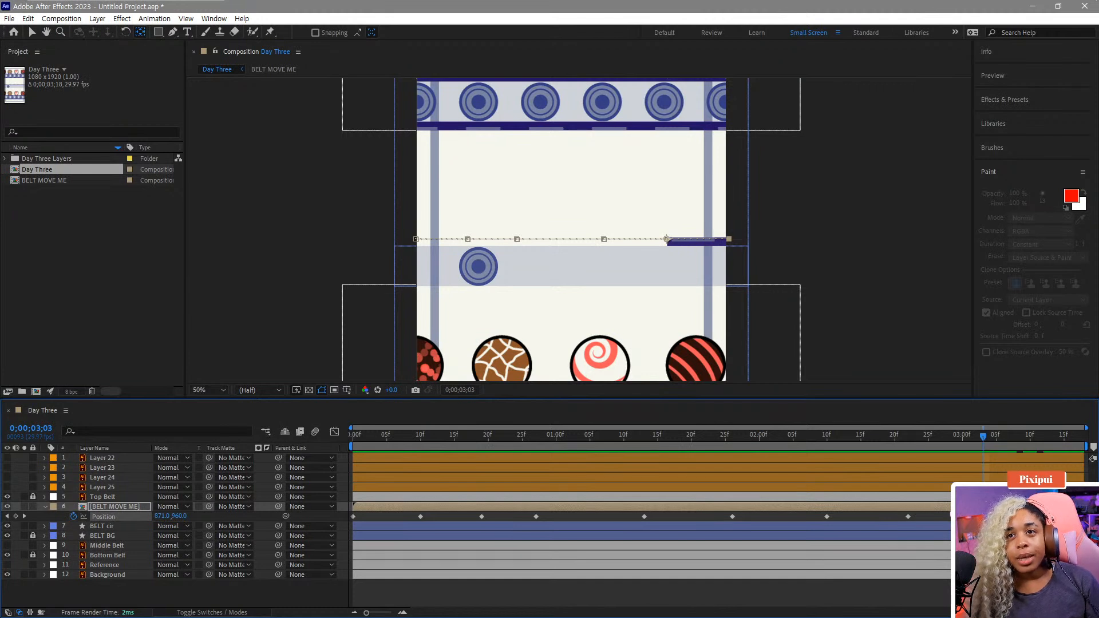
mouse_move(804, 520)
mouse_down()
mouse_move(1031, 514)
mouse_move(785, 528)
mouse_move(825, 518)
mouse_move(815, 518)
mouse_up()
click(1030, 518)
key(space)
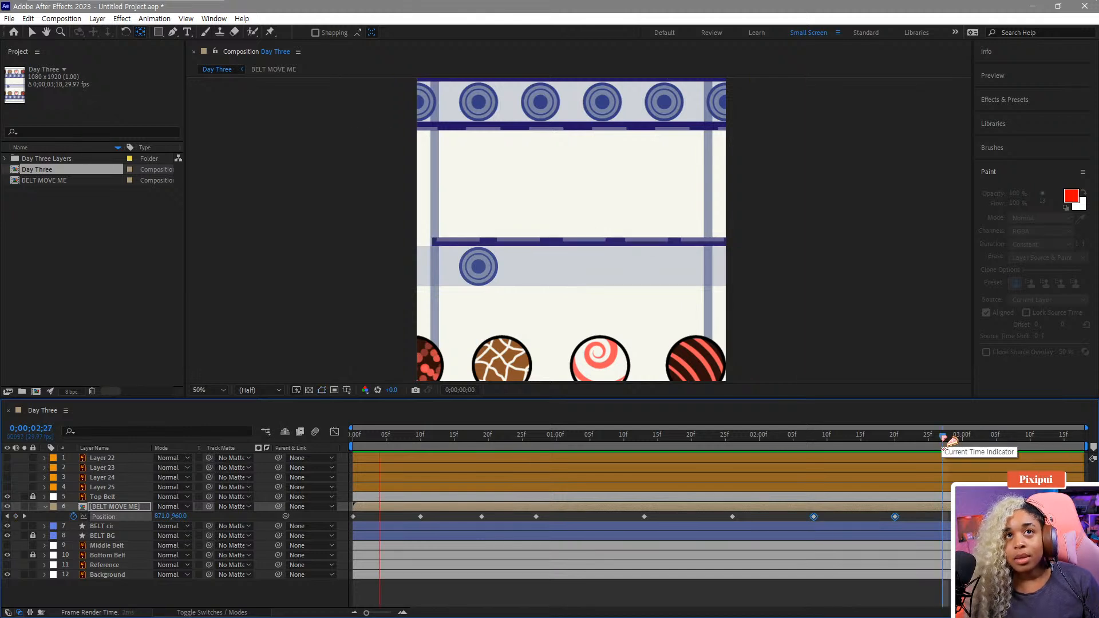
key(space)
key(space)
key(space)
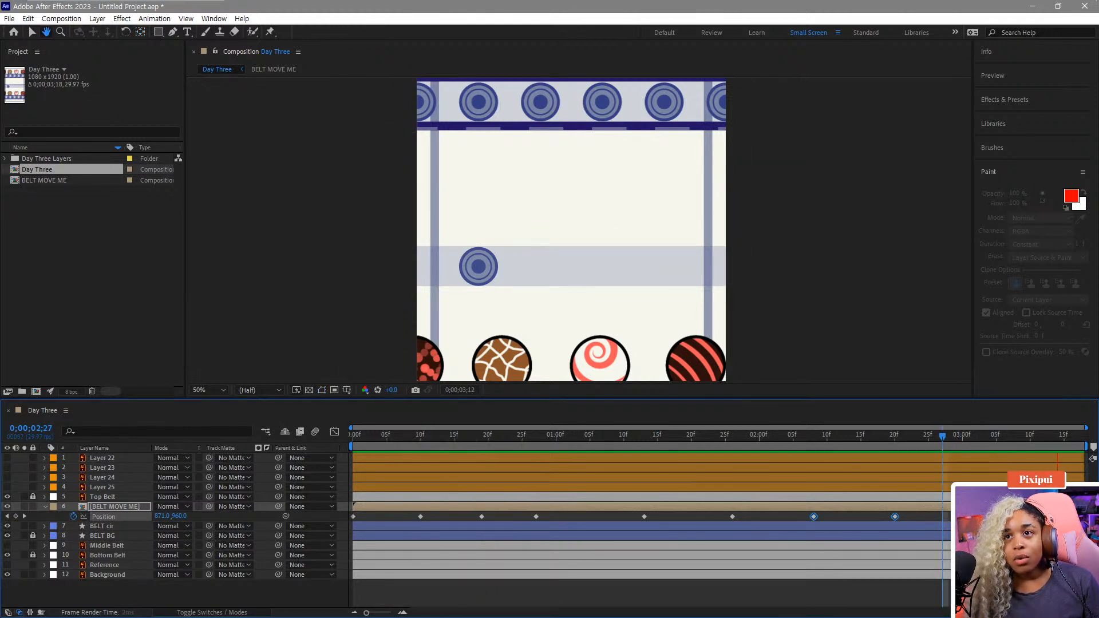
Set the Day Three composition's duration to 0;00;04;20
right_click(55, 172)
click(80, 175)
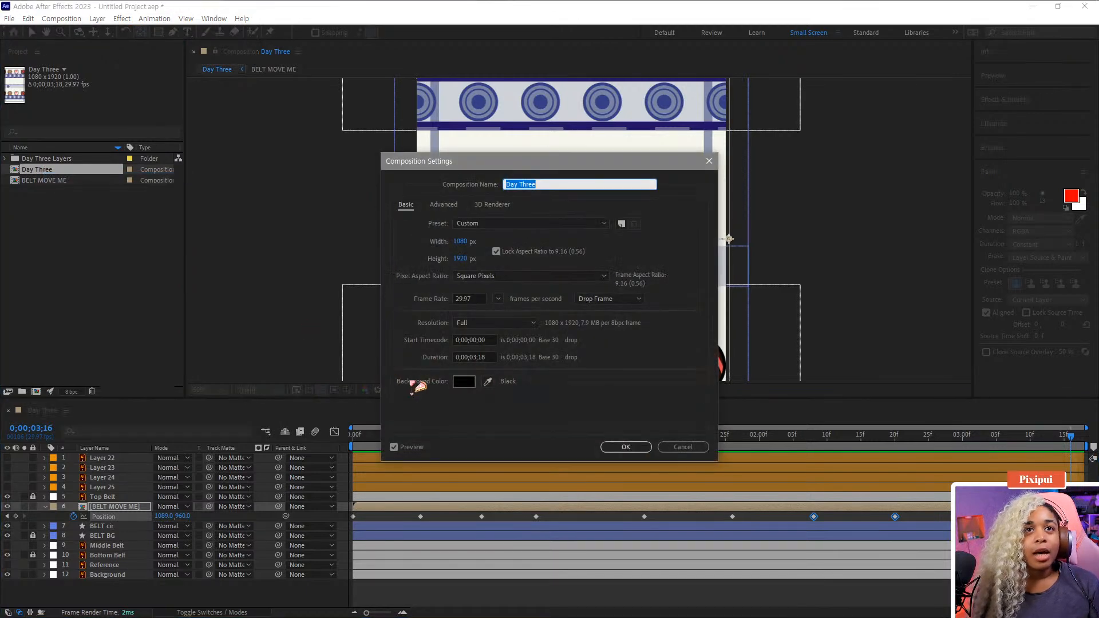
click(476, 357)
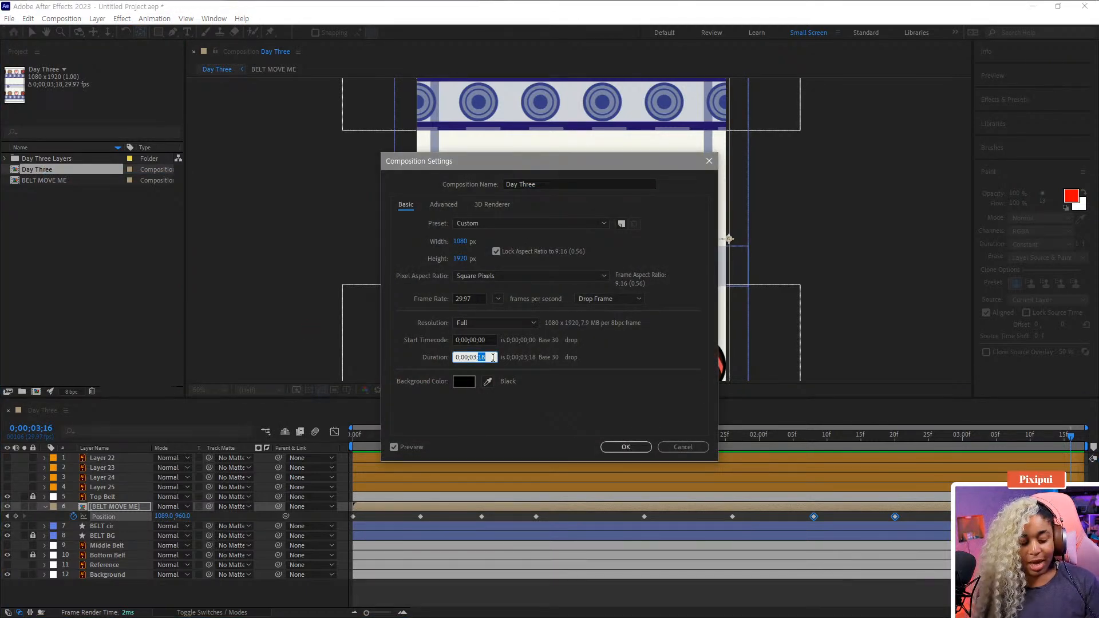
text(420)
key(Return)
drag(919, 428, 1031, 437)
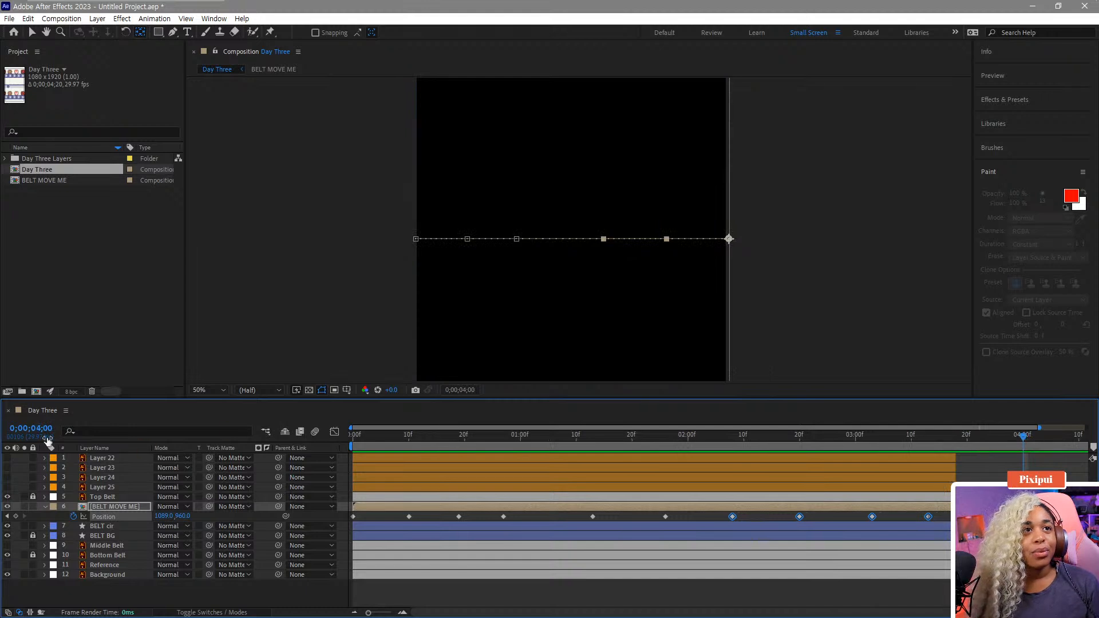
Set the Day Three composition's duration to 0;00;03;25
click(31, 429)
right_click(35, 171)
click(86, 176)
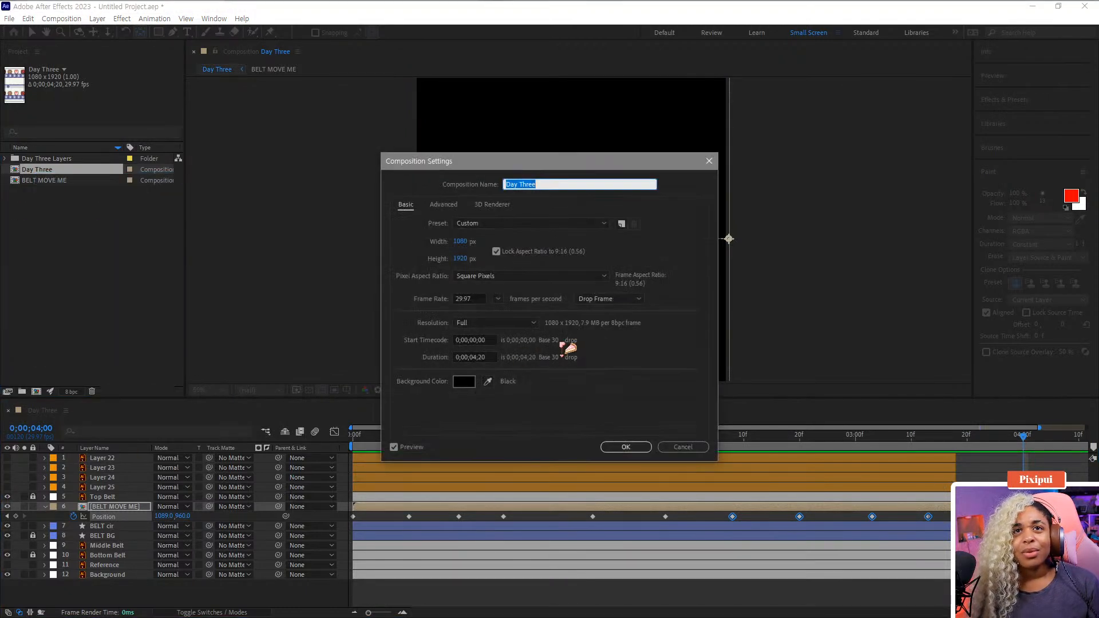
click(476, 358)
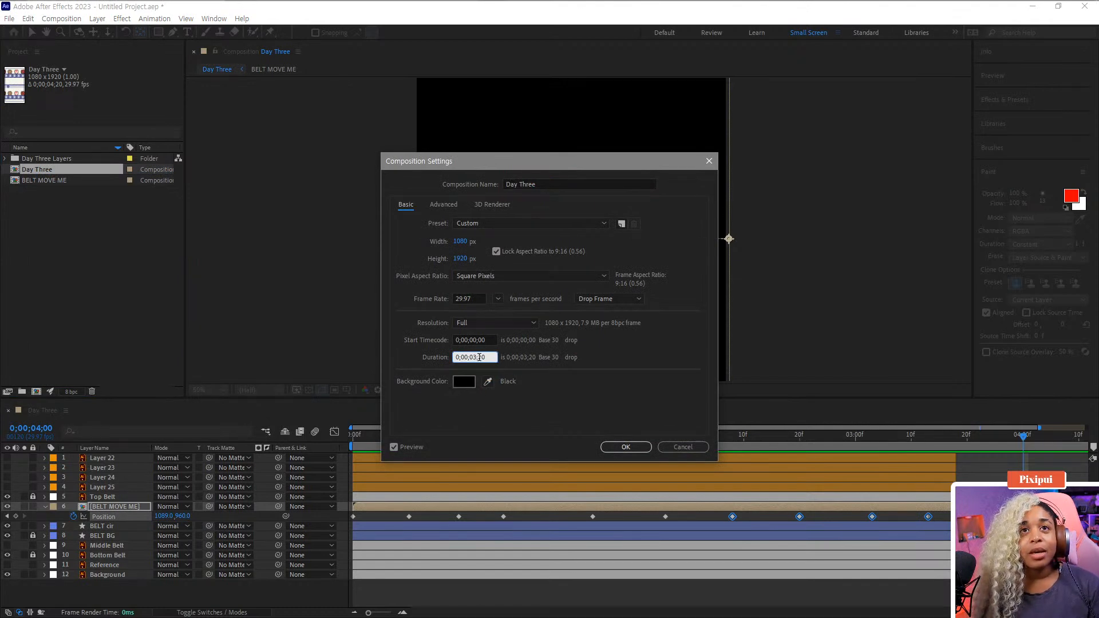
text(5)
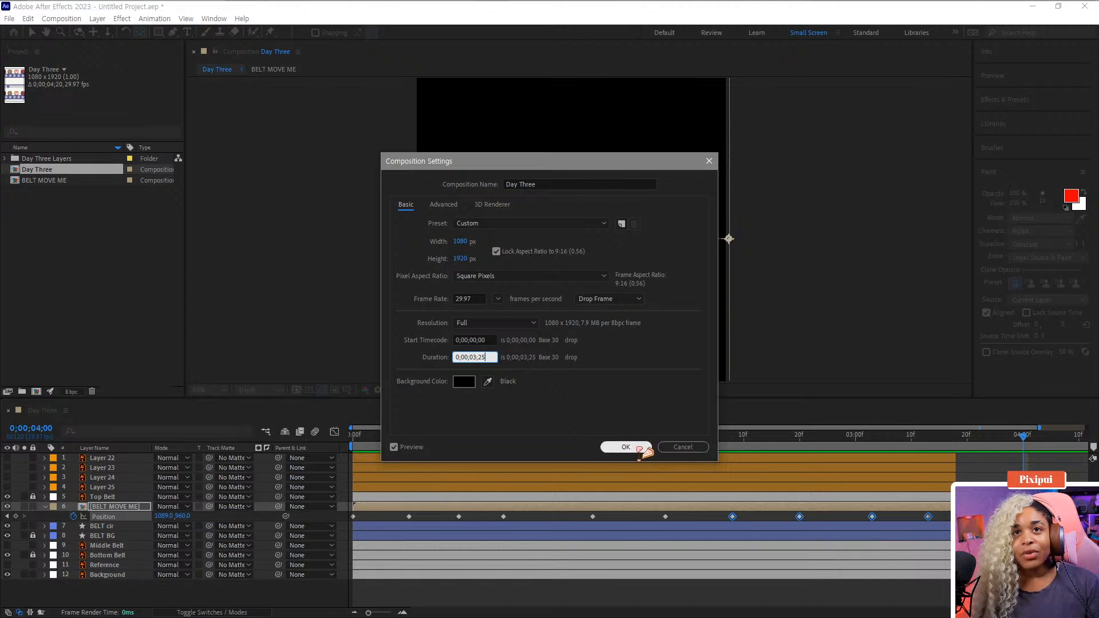
click(637, 449)
Extend all unlocked layers to the end of the 0;00;03;25 composition and clear the selection
click(1029, 462)
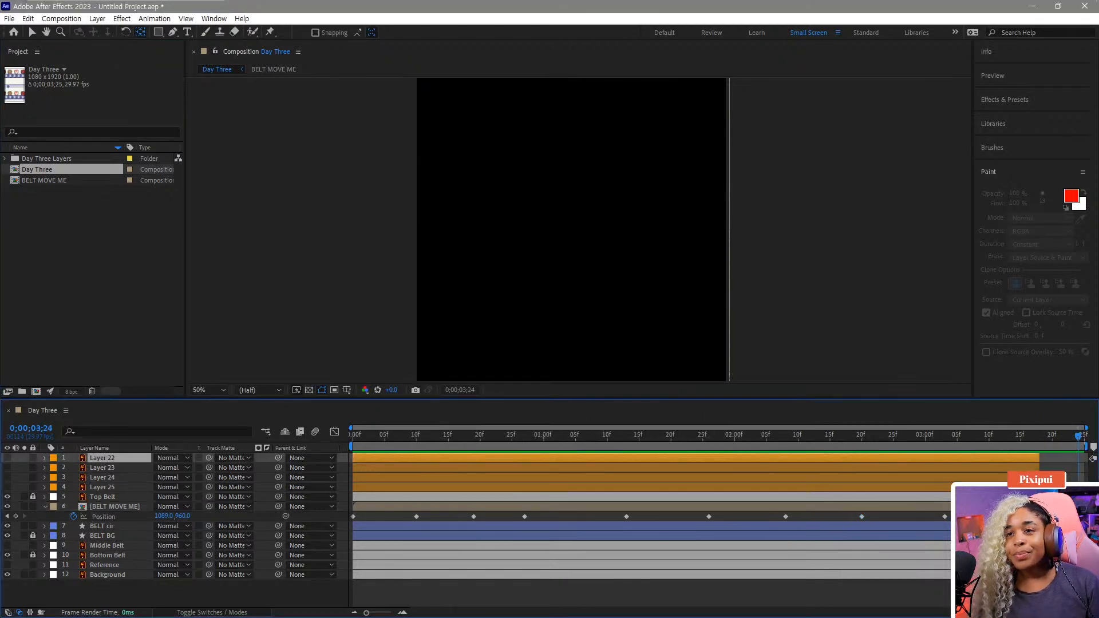
key(ctrl+a)
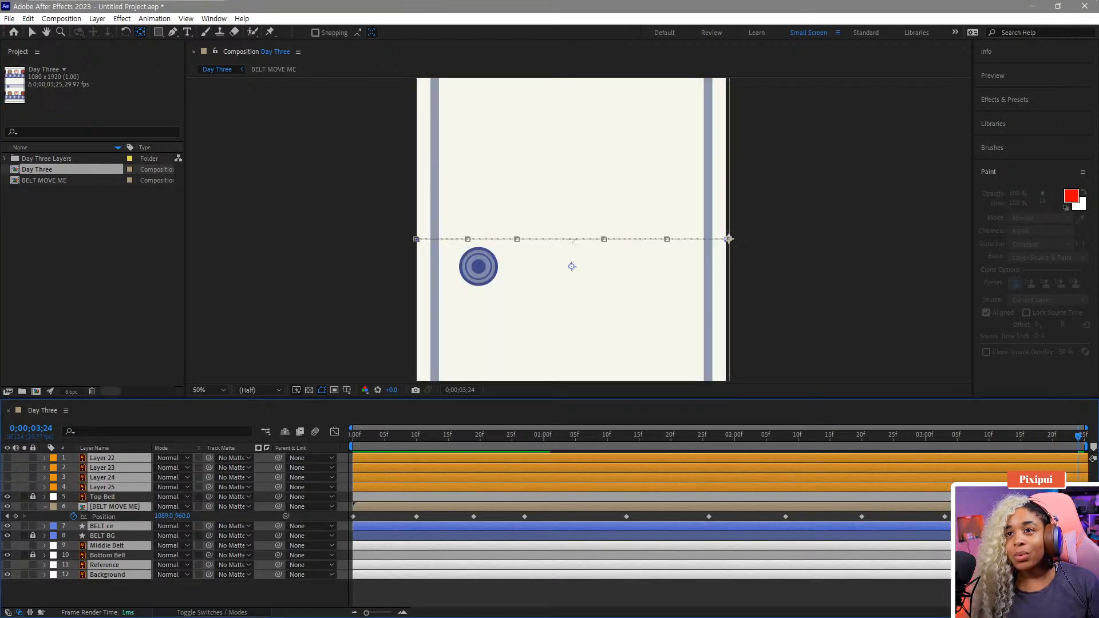
key(F2)
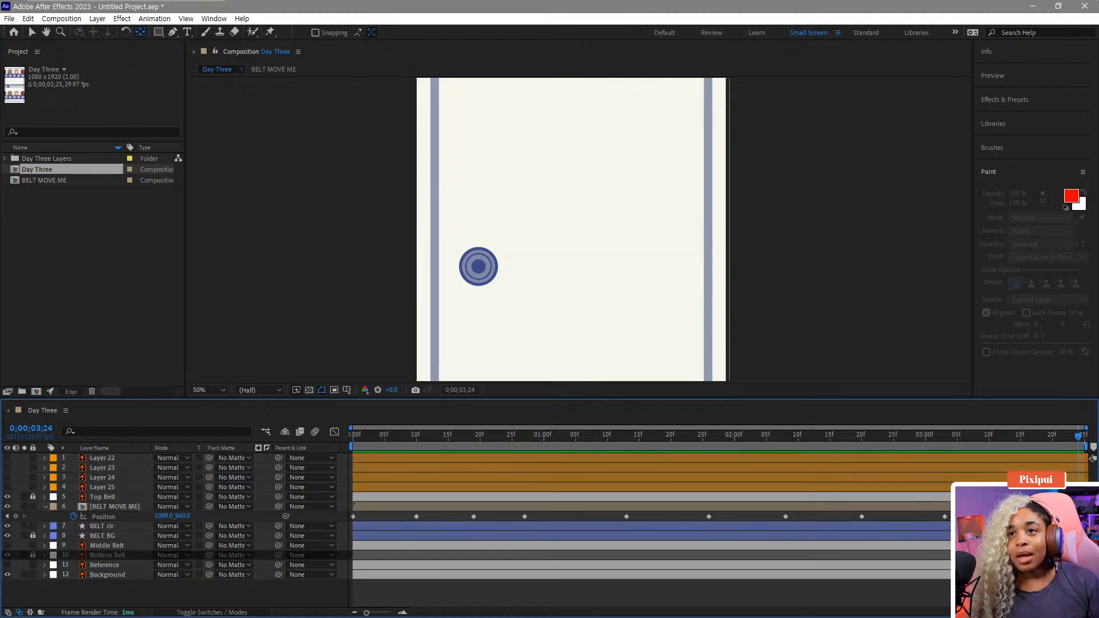
Unlock the Bottom Belt, BELT BG and Top Belt layers and extend them to the composition's end
click(33, 555)
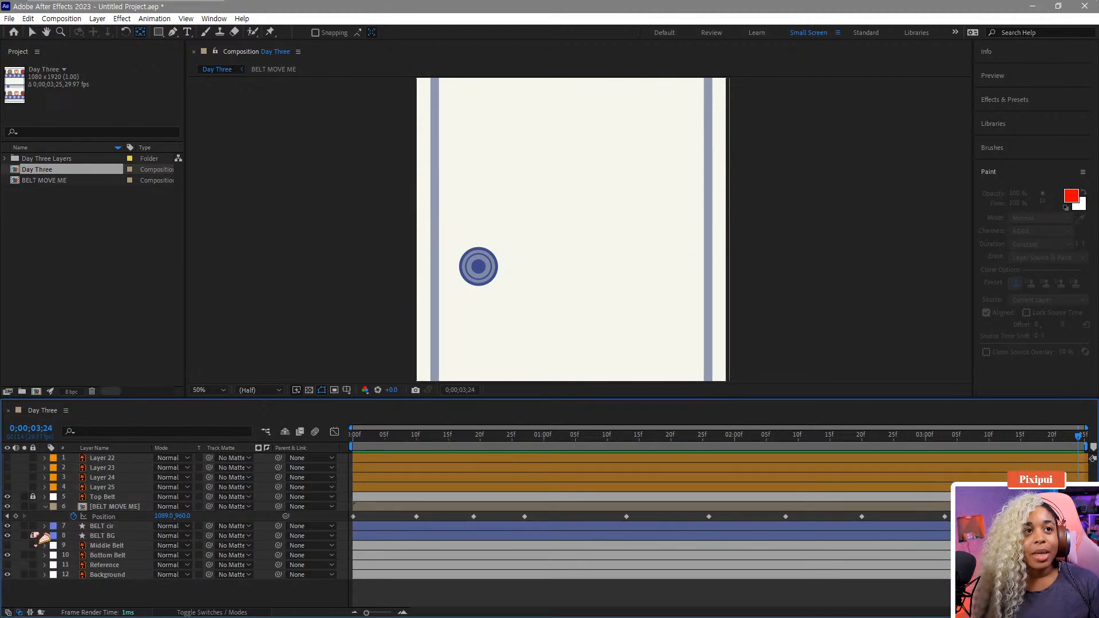
click(852, 555)
ctrl+click(858, 536)
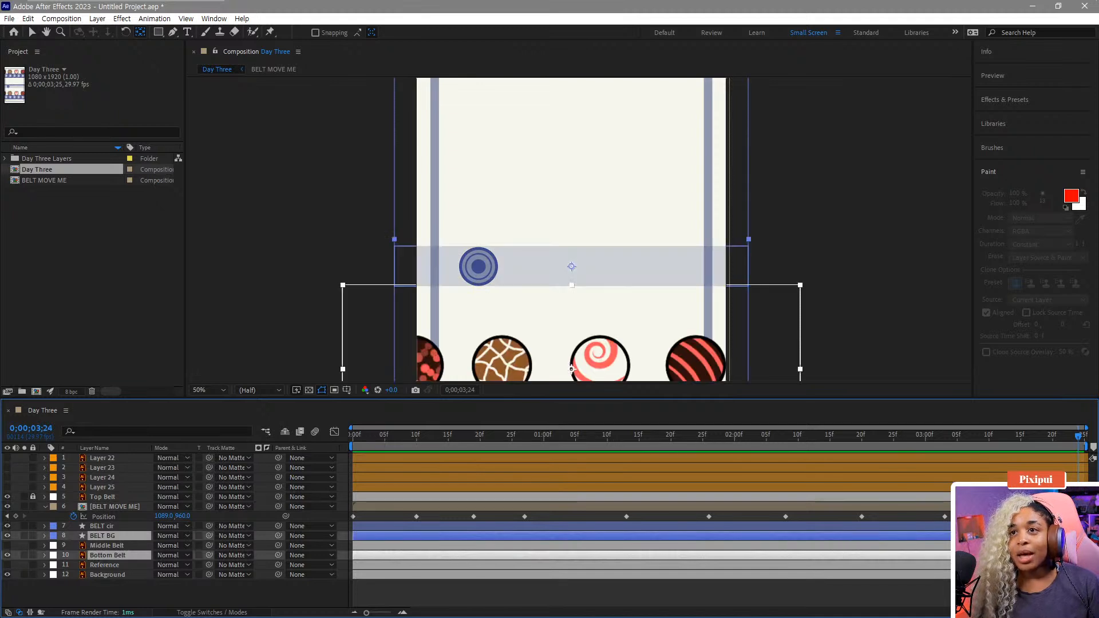
click(968, 594)
click(32, 497)
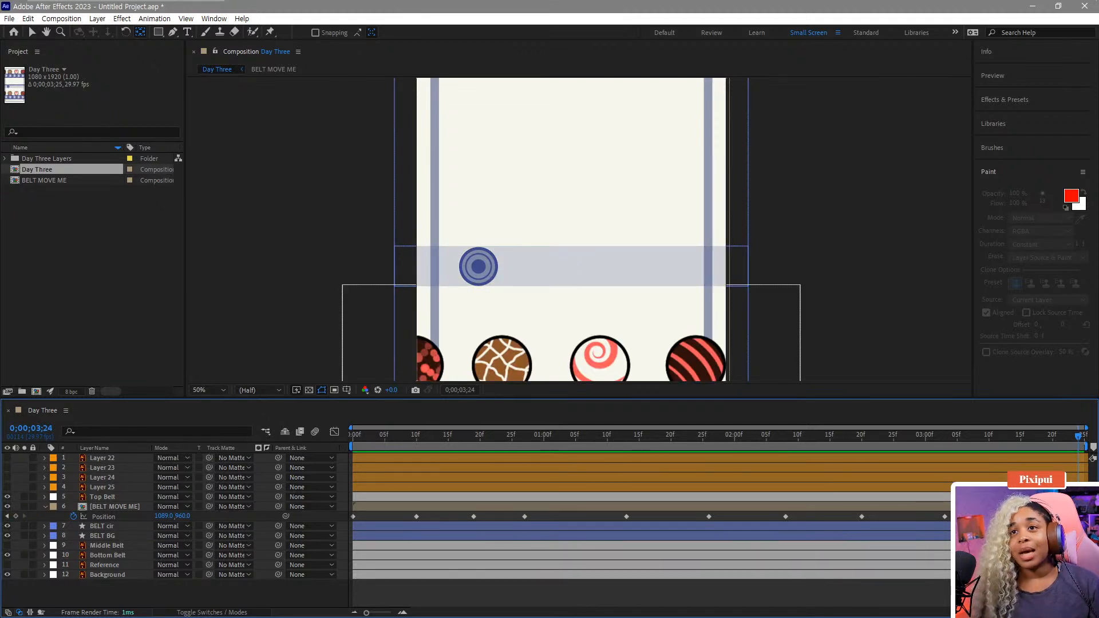
click(593, 497)
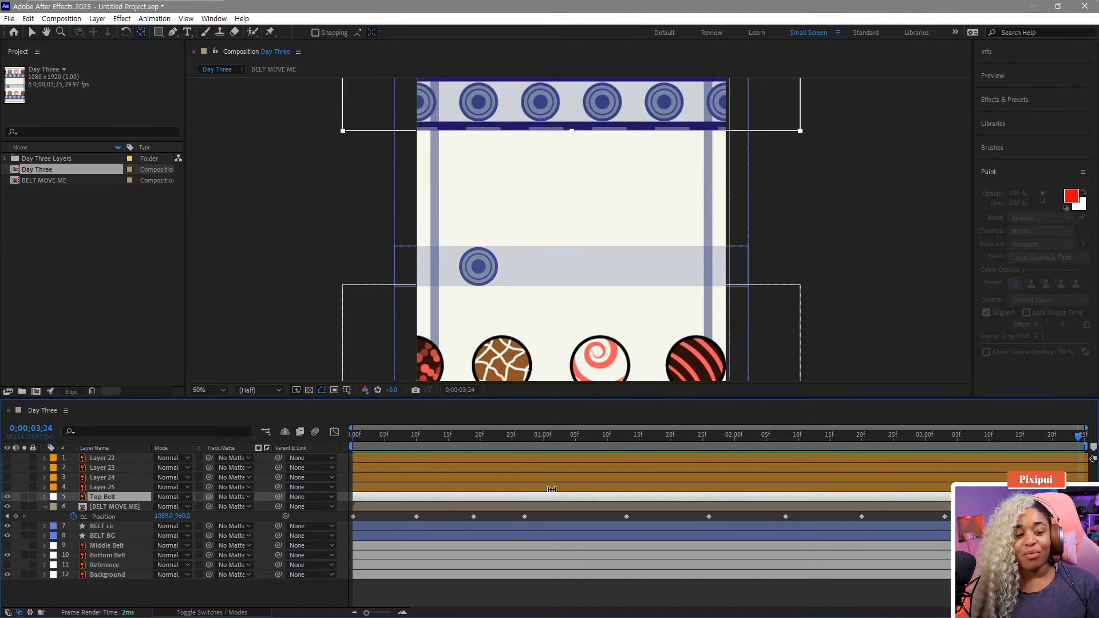
Duplicate the BELT MOVE ME layer with the current time at 0;00;00;00
click(150, 507)
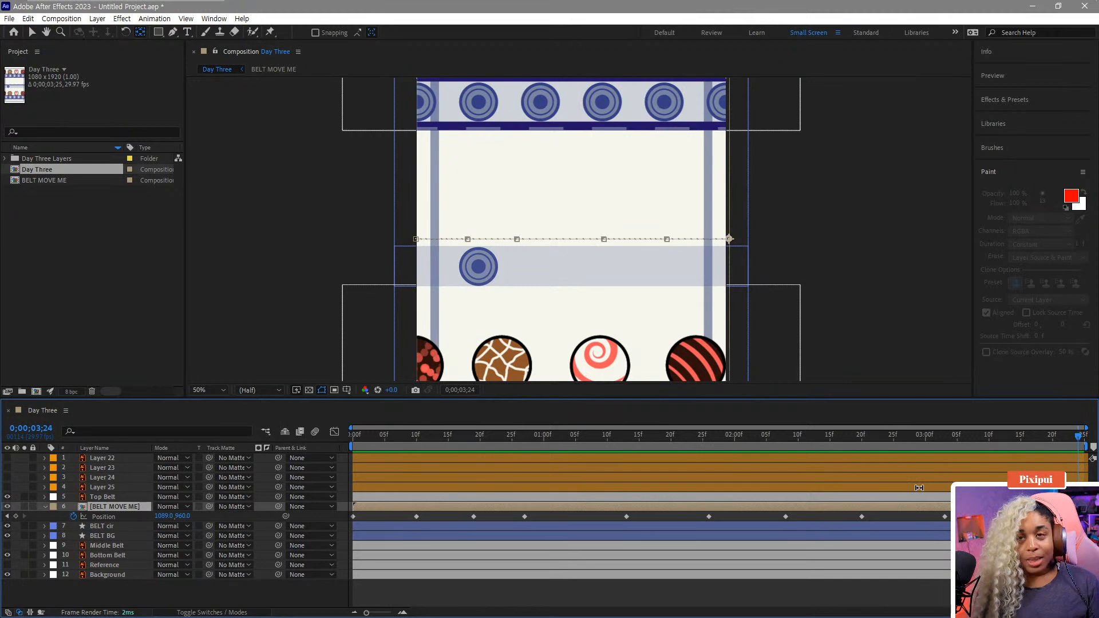
key(ctrl+d)
key(ctrl+z)
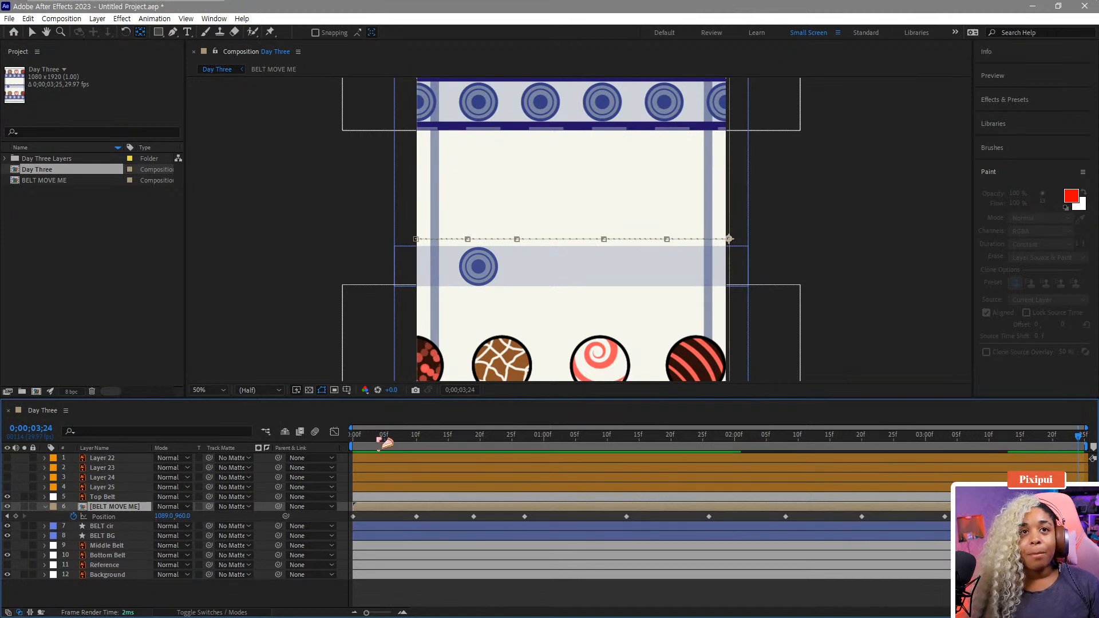
key(Home)
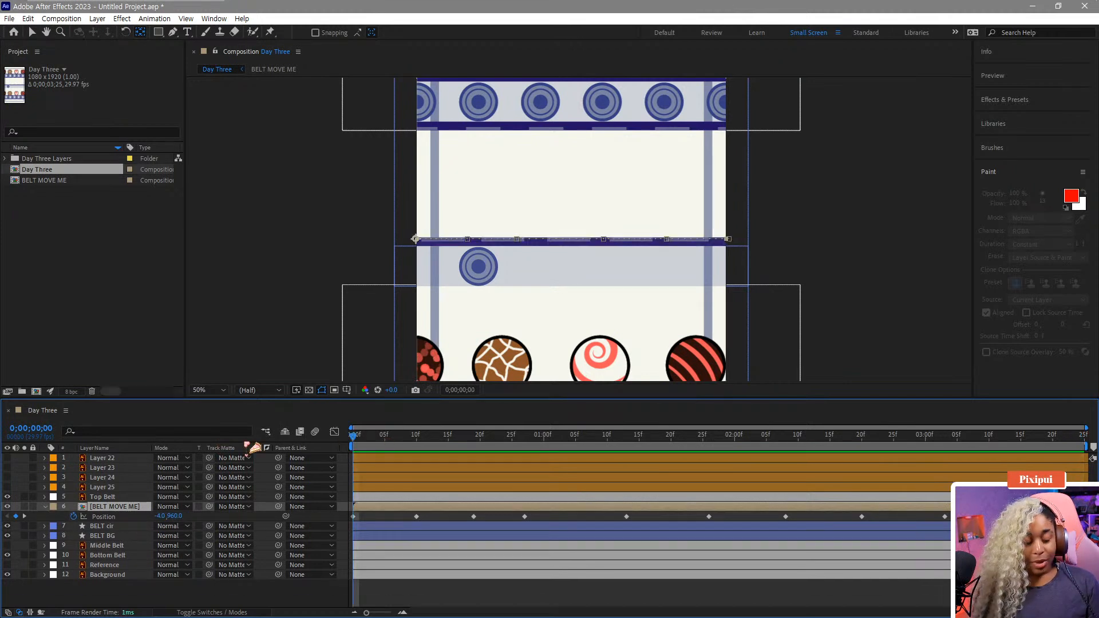
key(ctrl+d)
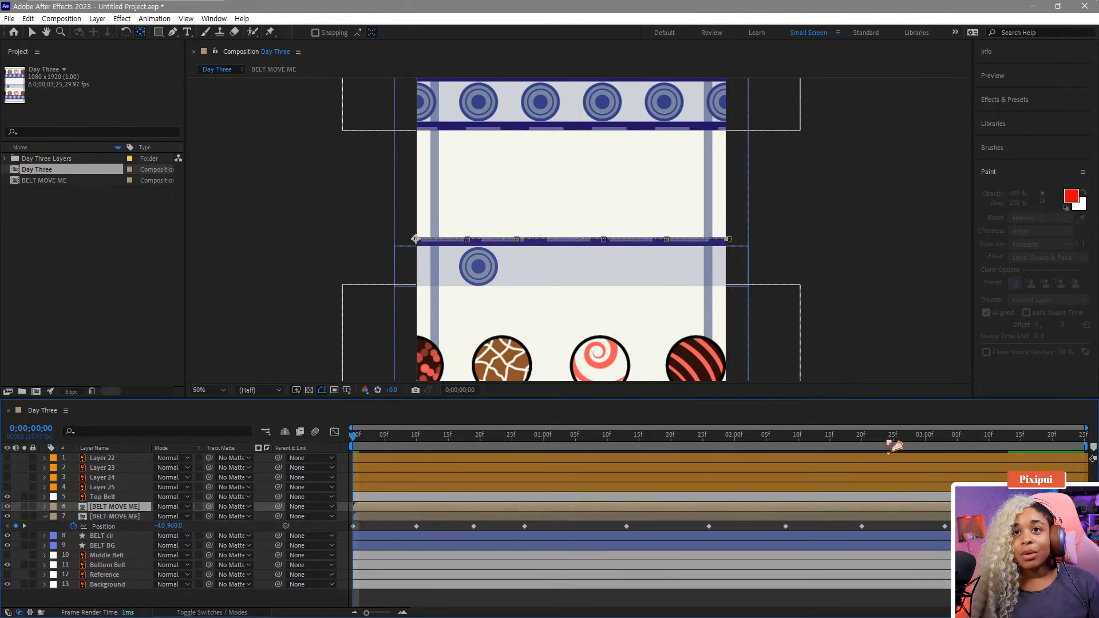
key(End)
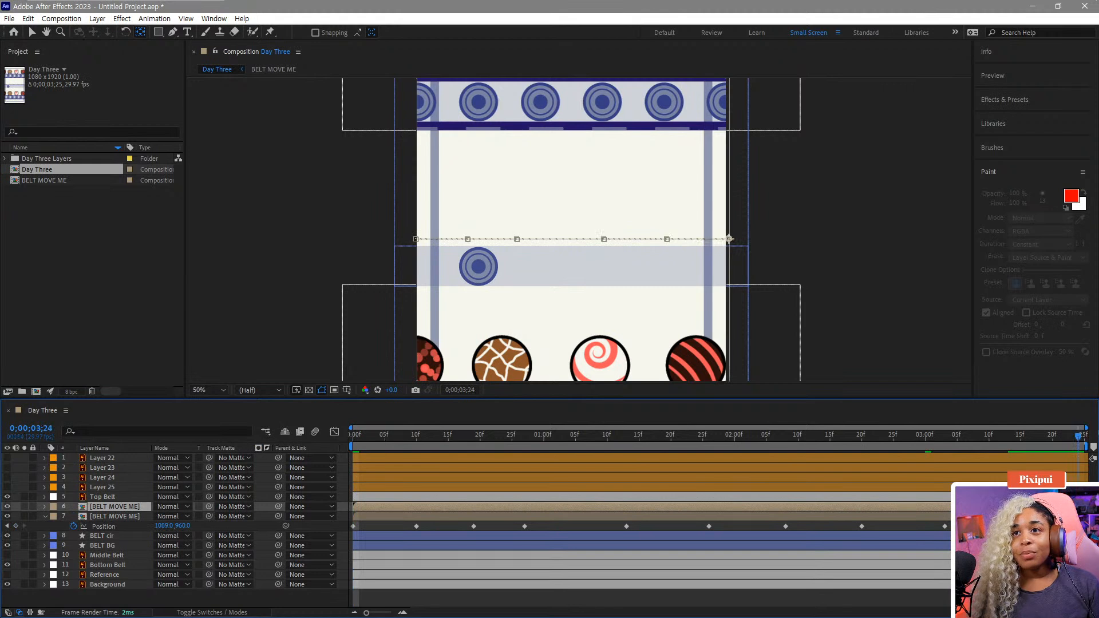
key(Home)
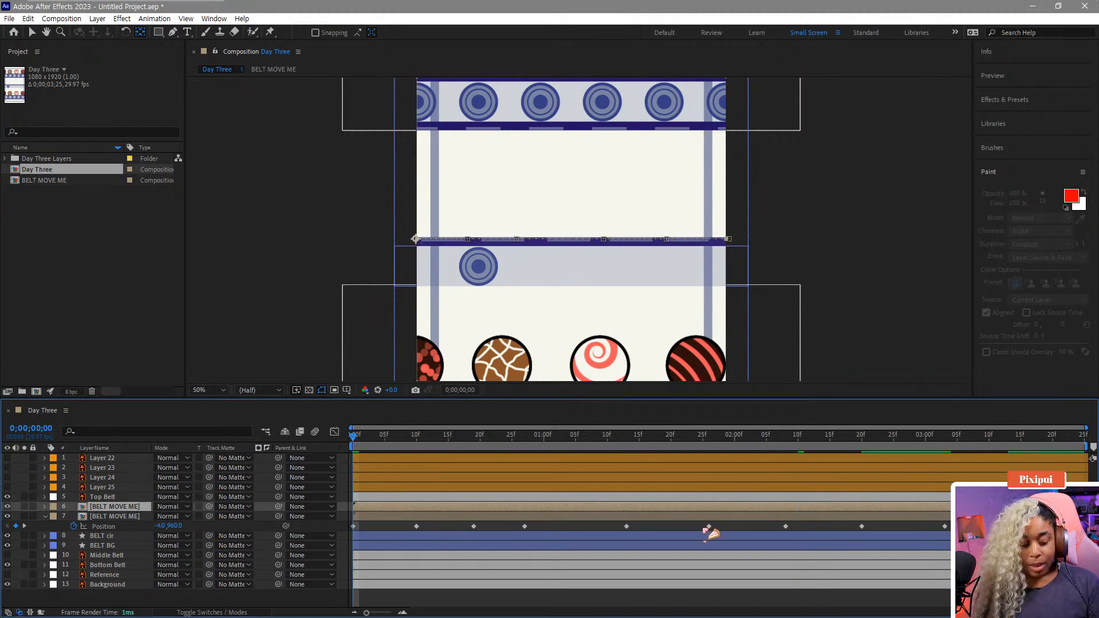
Remove all Anchor Point and Position keyframes from the duplicate belt layer
key(u)
drag(1082, 515, 303, 528)
key(Delete)
Parent the duplicate belt to the original BELT MOVE ME at 0;00;03;13 and preview the movement
click(1017, 445)
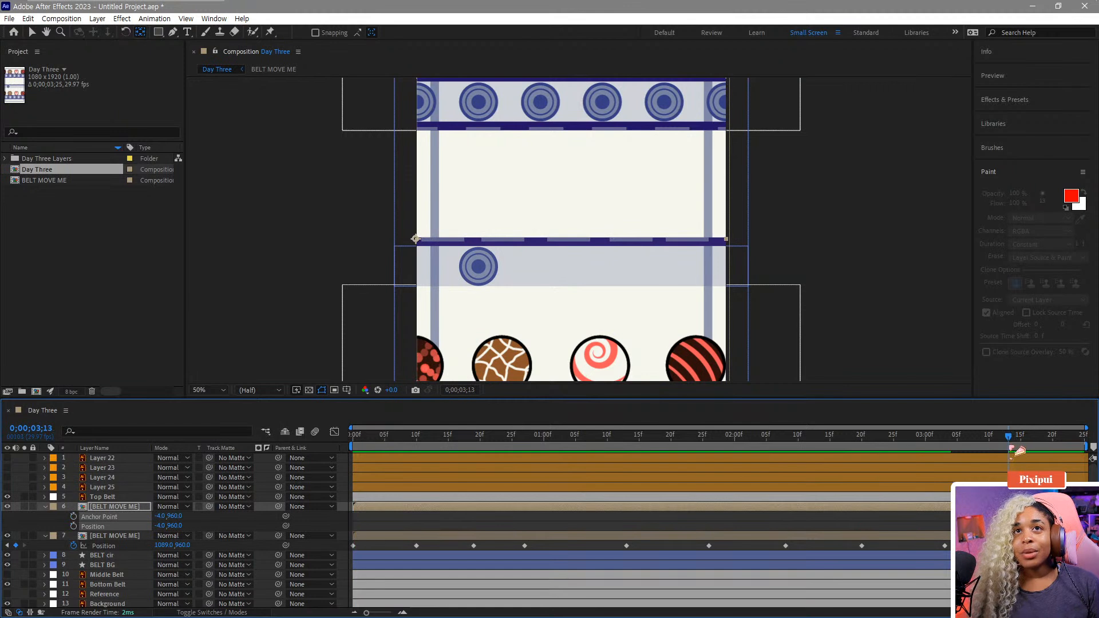
drag(278, 506, 96, 537)
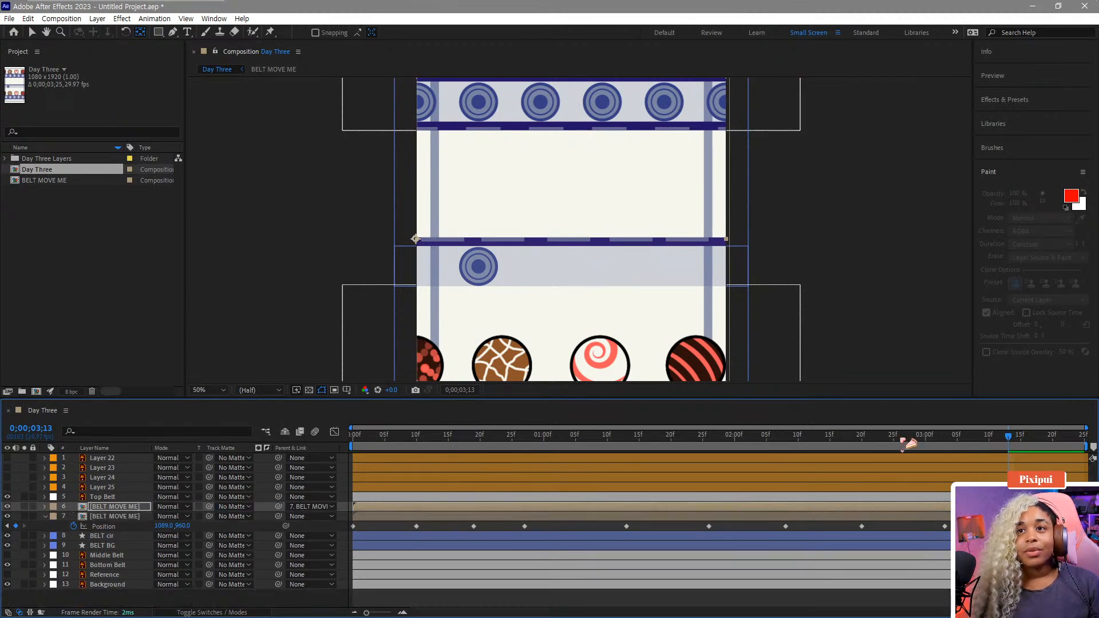
drag(994, 445, 933, 447)
key(space)
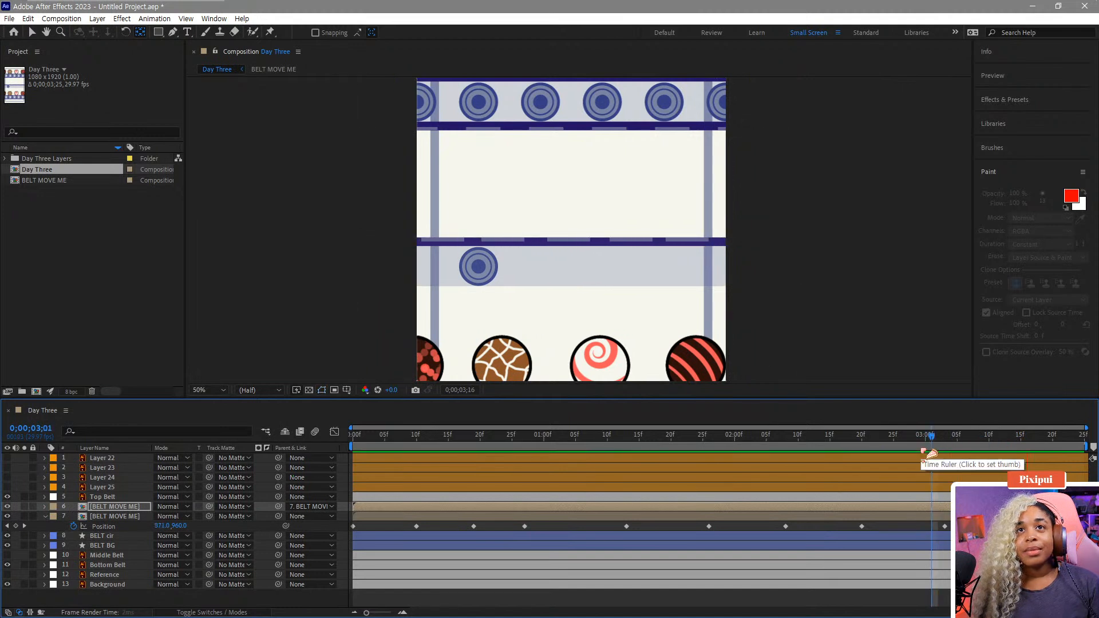
key(space)
click(1028, 440)
mouse_move(1023, 441)
mouse_down()
mouse_move(979, 444)
mouse_move(1012, 442)
mouse_up()
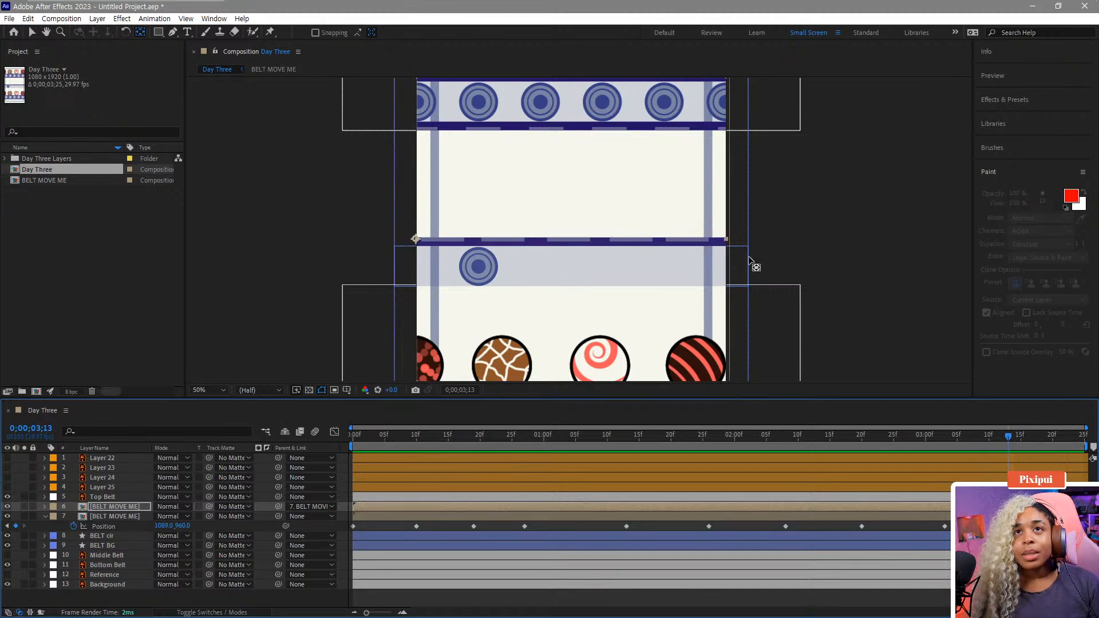
Inspect the middle belt's border up close at 0;00;03;13 and return the current time to the composition's start
key(period)
drag(785, 277, 755, 273)
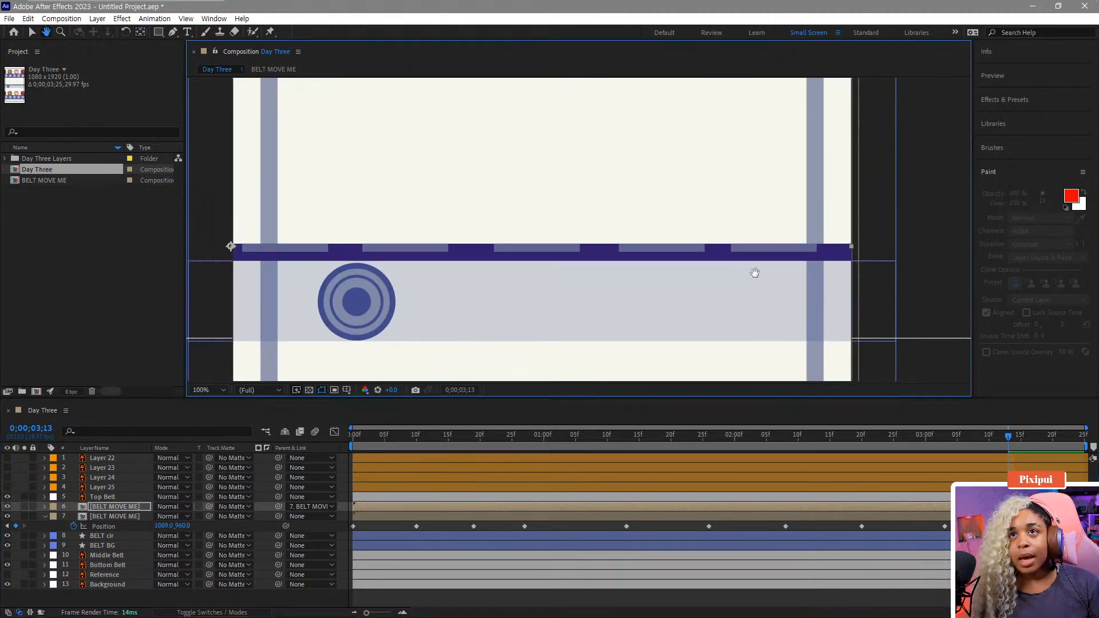
key(Home)
drag(1010, 444, 90, 495)
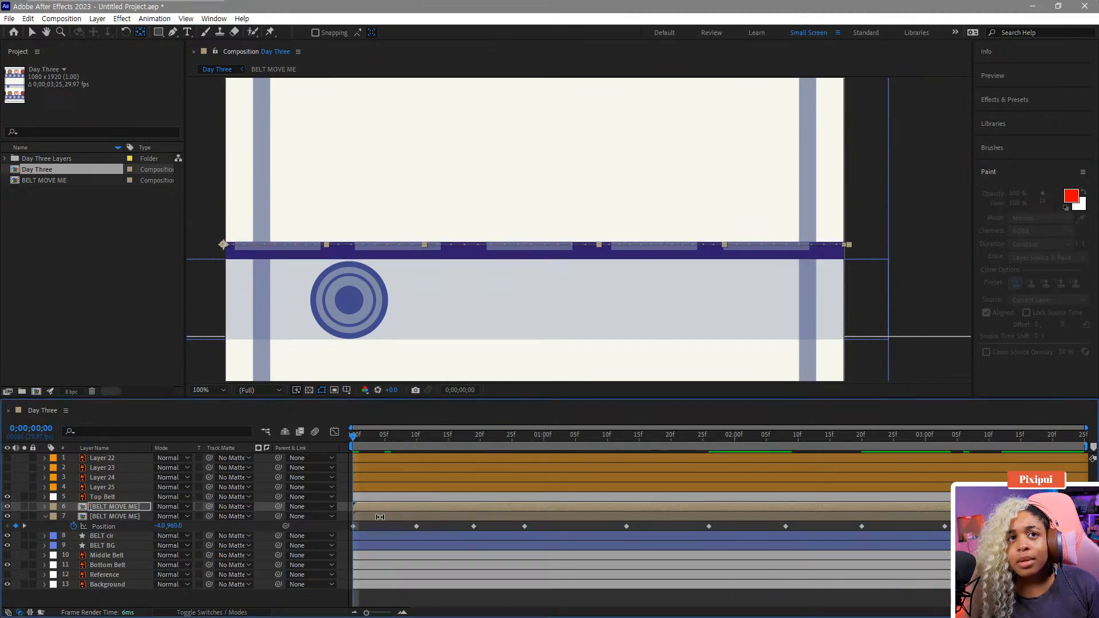
key(ctrl+d)
drag(981, 444, 1019, 443)
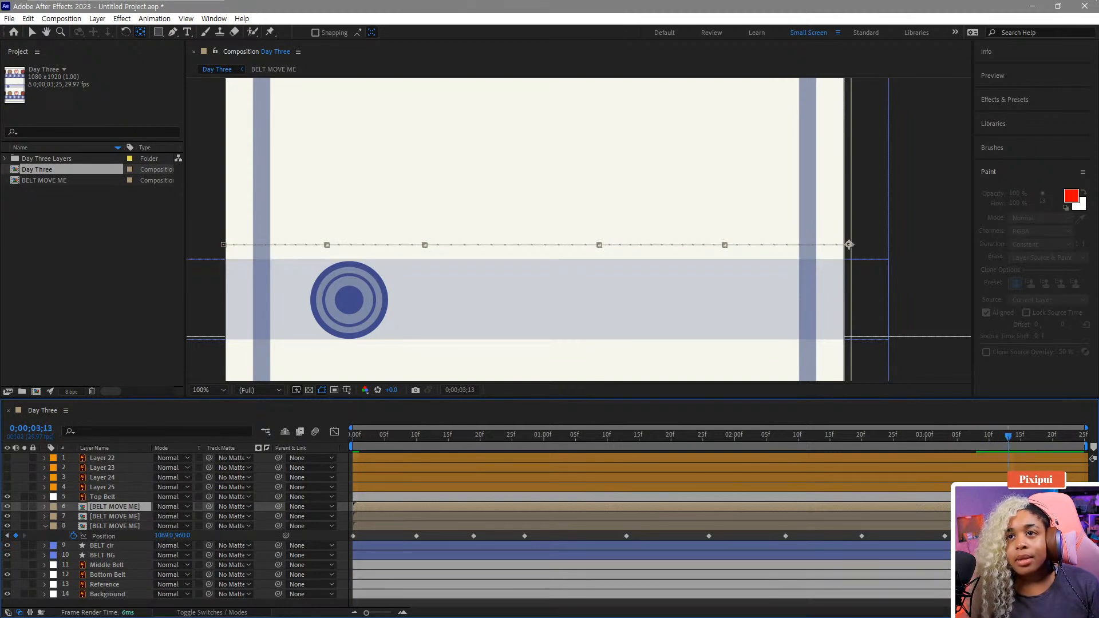
key(Delete)
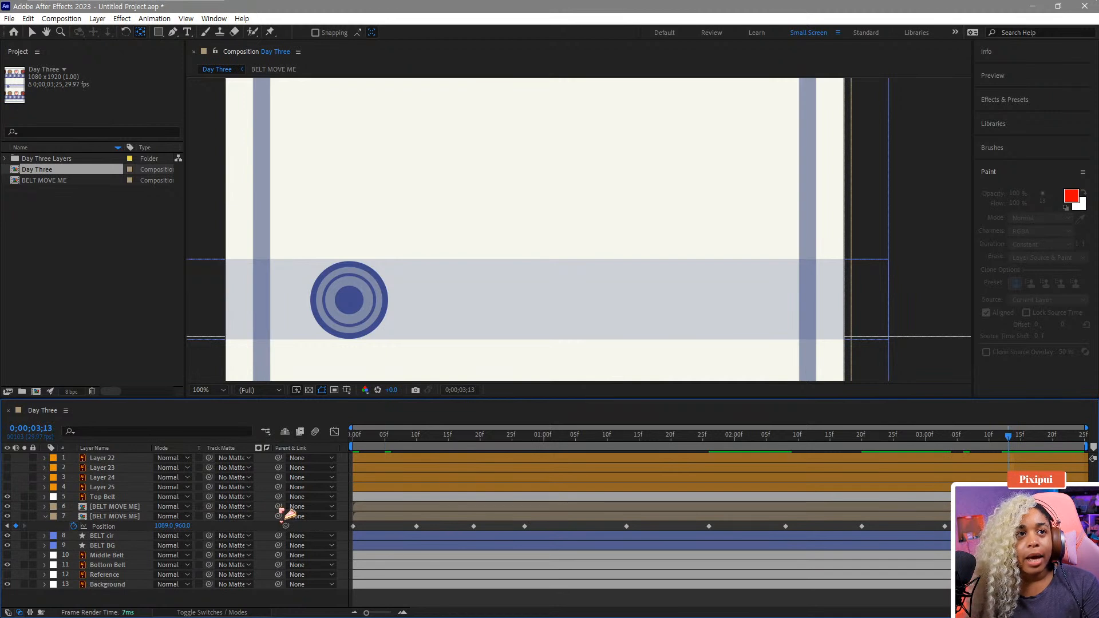
Clear the duplicate BELT MOVE ME's Anchor Point and Position keyframes with the current time at 0;00;00;00
click(114, 506)
scroll(618, 258, down, 4)
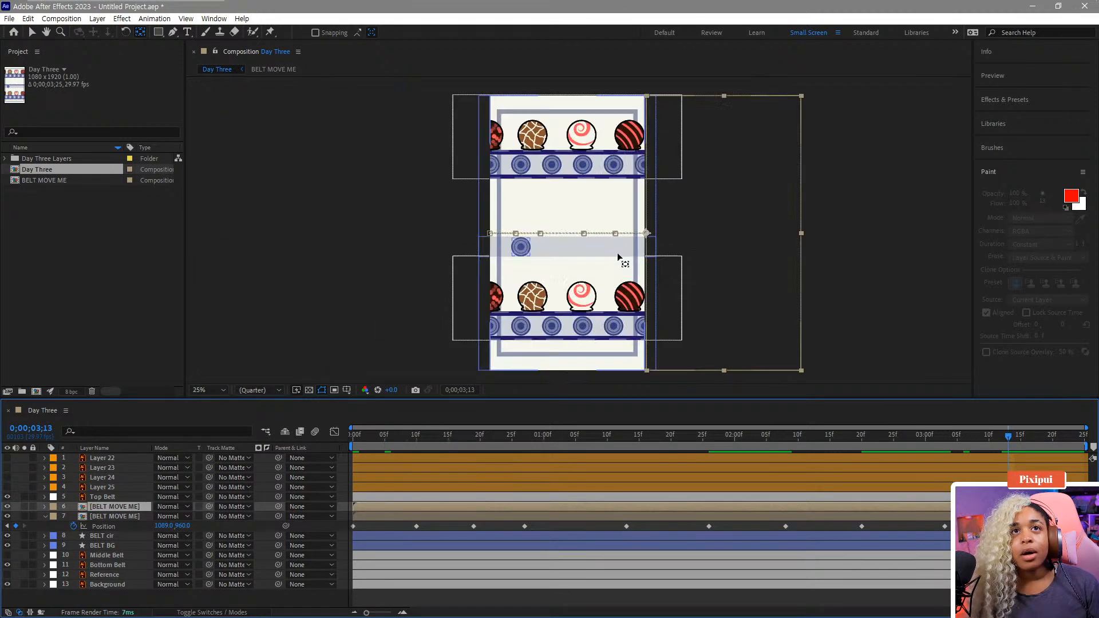
key(u)
key(Home)
drag(1022, 524, 346, 533)
drag(383, 439, 255, 448)
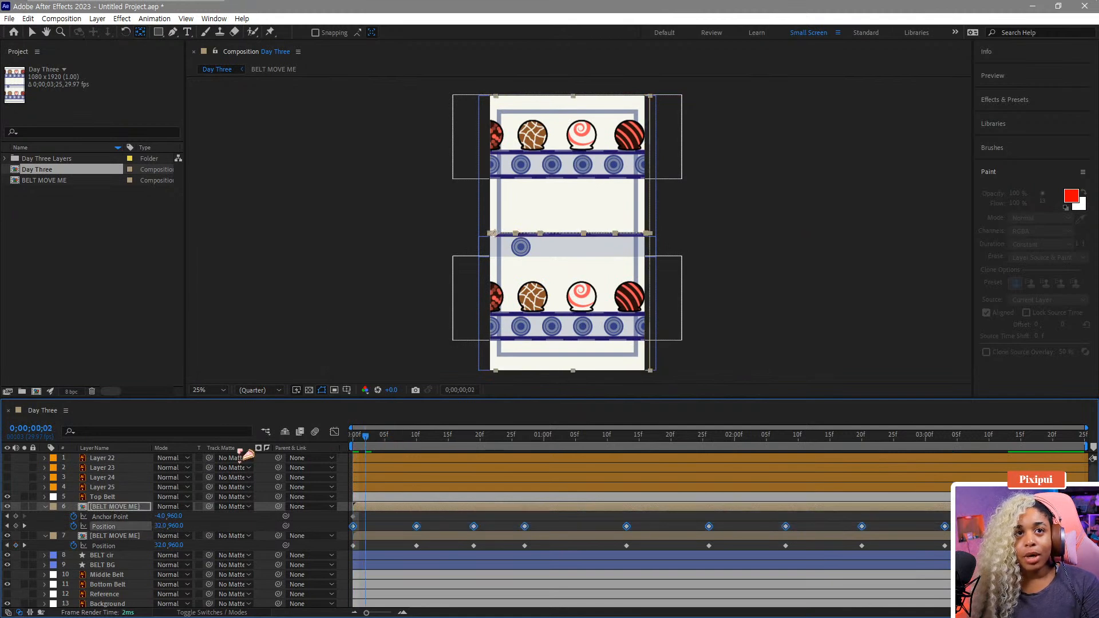
drag(1022, 515, 332, 541)
key(Delete)
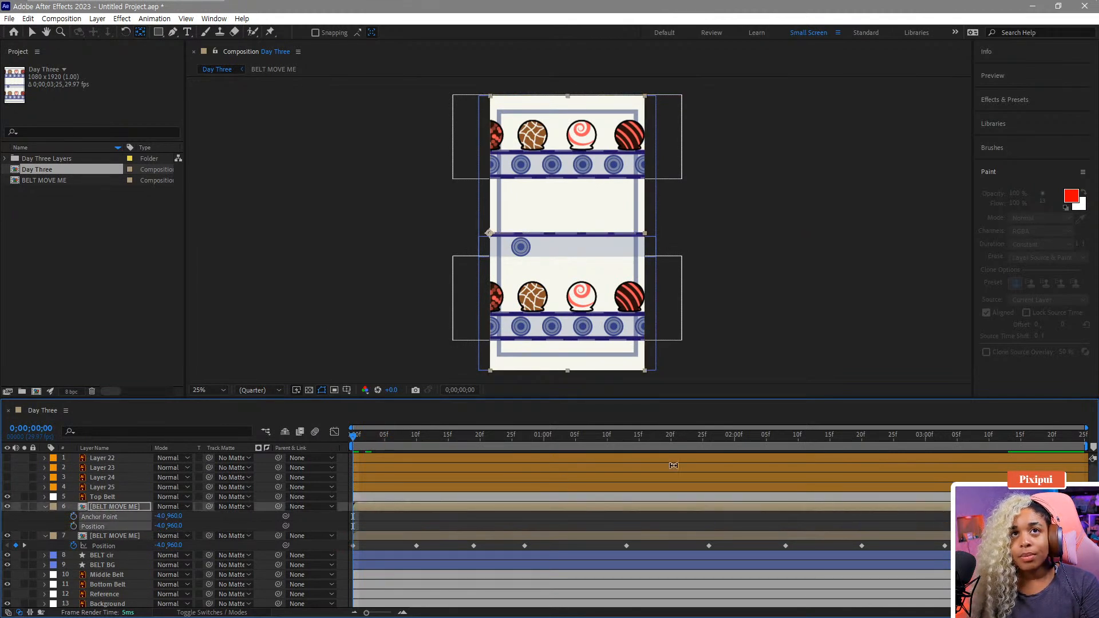
At 0;00;03;12, move the duplicate BELT MOVE ME's anchor point to the border's far right end and parent it to the original BELT MOVE ME
click(1009, 439)
drag(1010, 439, 1004, 439)
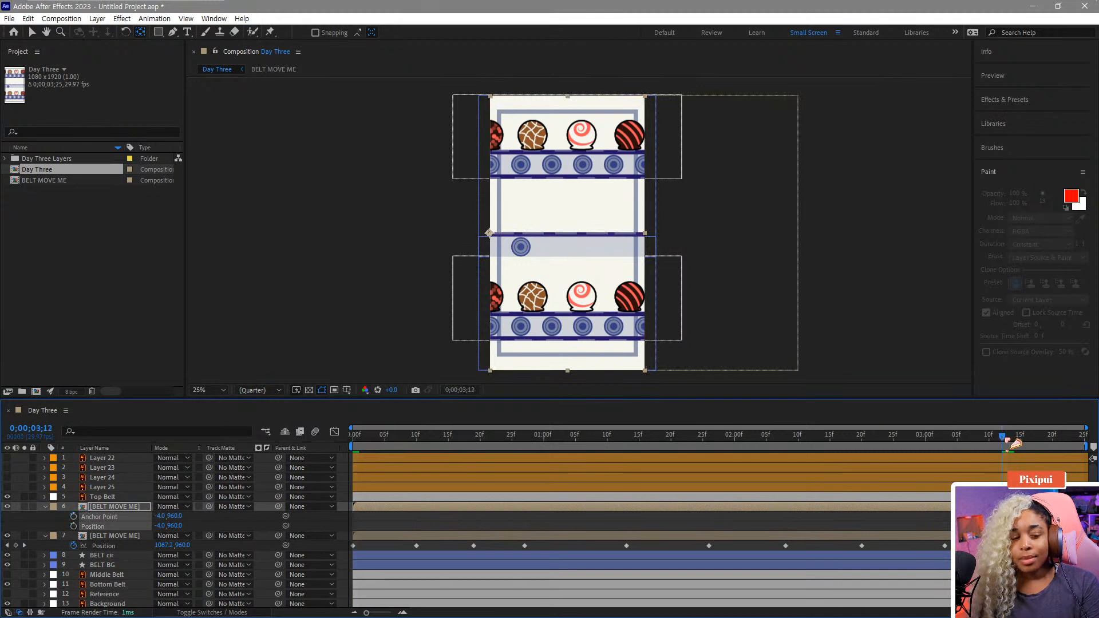
scroll(753, 300, up, 2)
drag(393, 240, 708, 236)
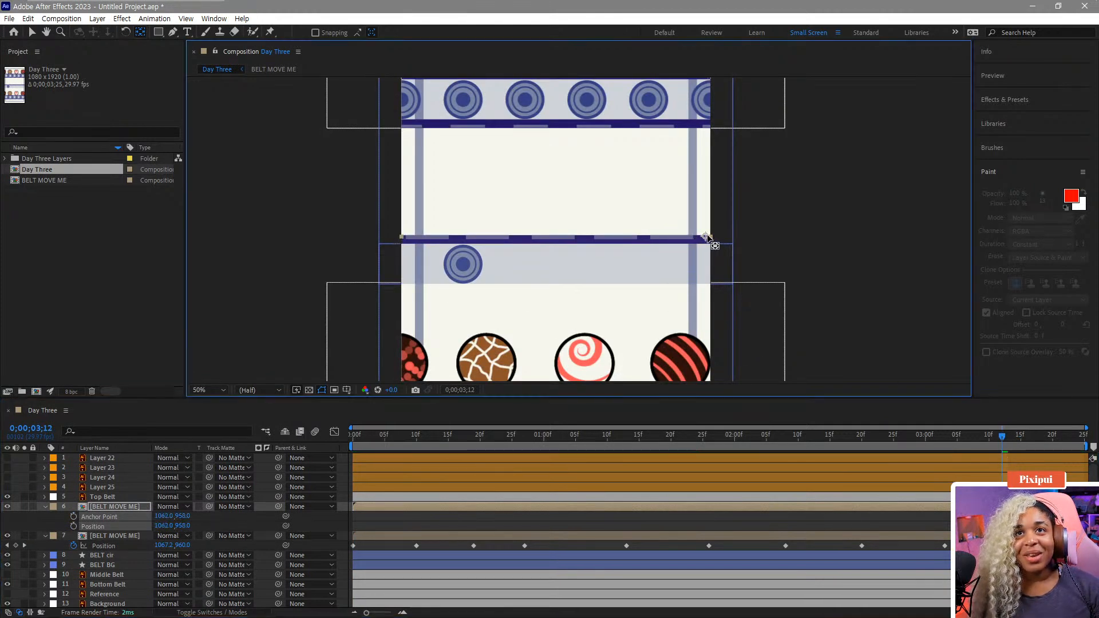
scroll(710, 241, up, 3)
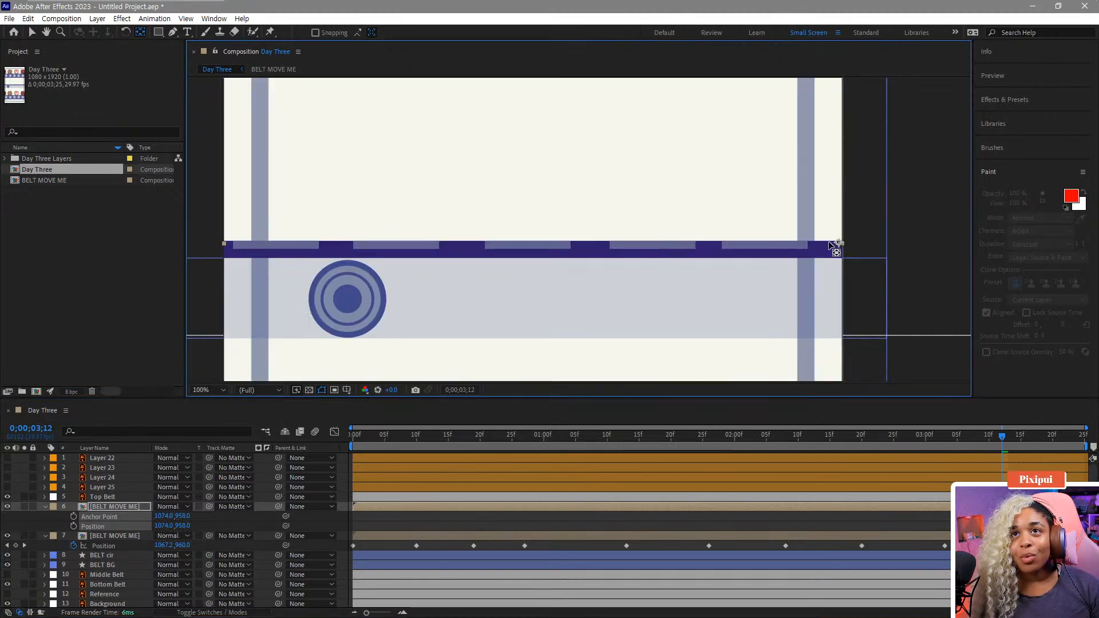
scroll(830, 248, down, 1)
scroll(752, 259, up, 1)
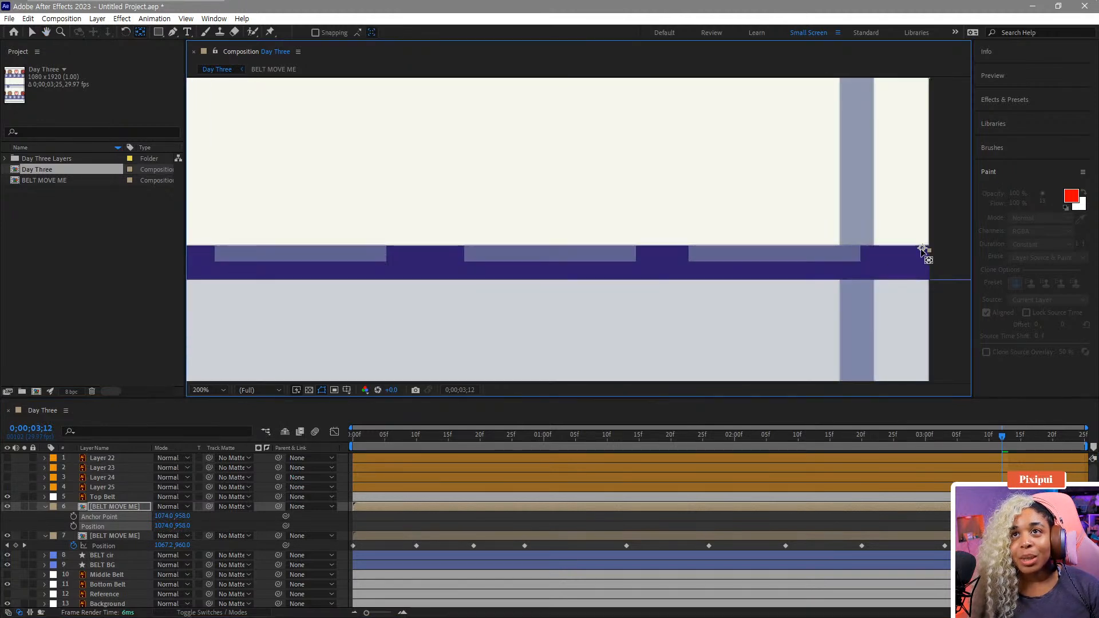
scroll(882, 313, down, 1)
drag(279, 507, 115, 536)
Set the Day Three composition's duration to 0;00;03;17 using the current timecode
mouse_move(1017, 439)
mouse_down()
mouse_move(952, 441)
mouse_move(1031, 450)
mouse_up()
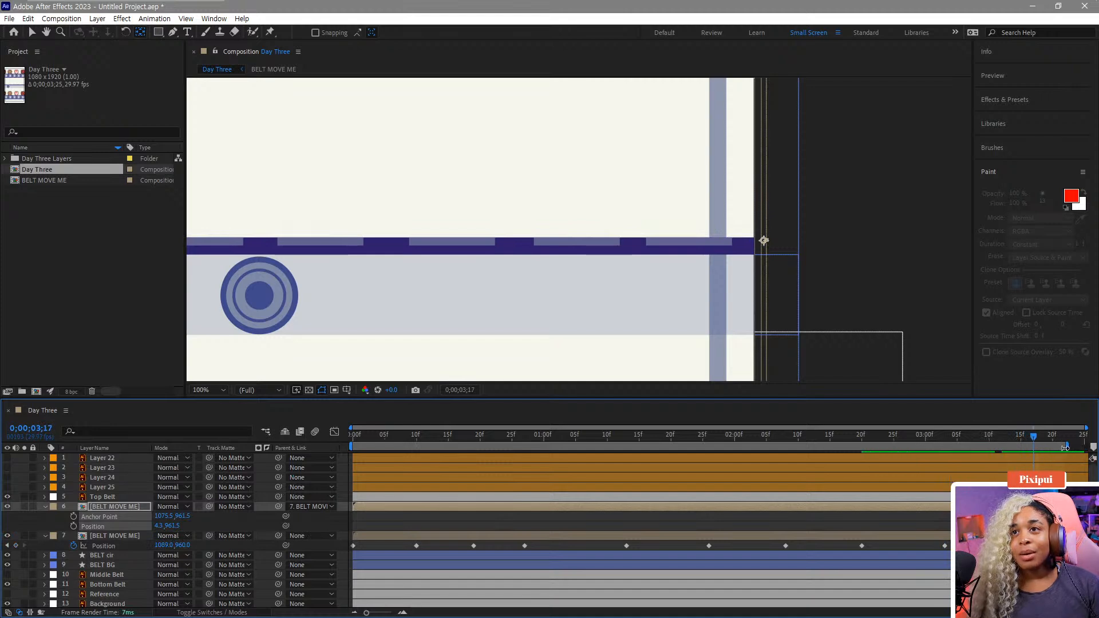
right_click(40, 171)
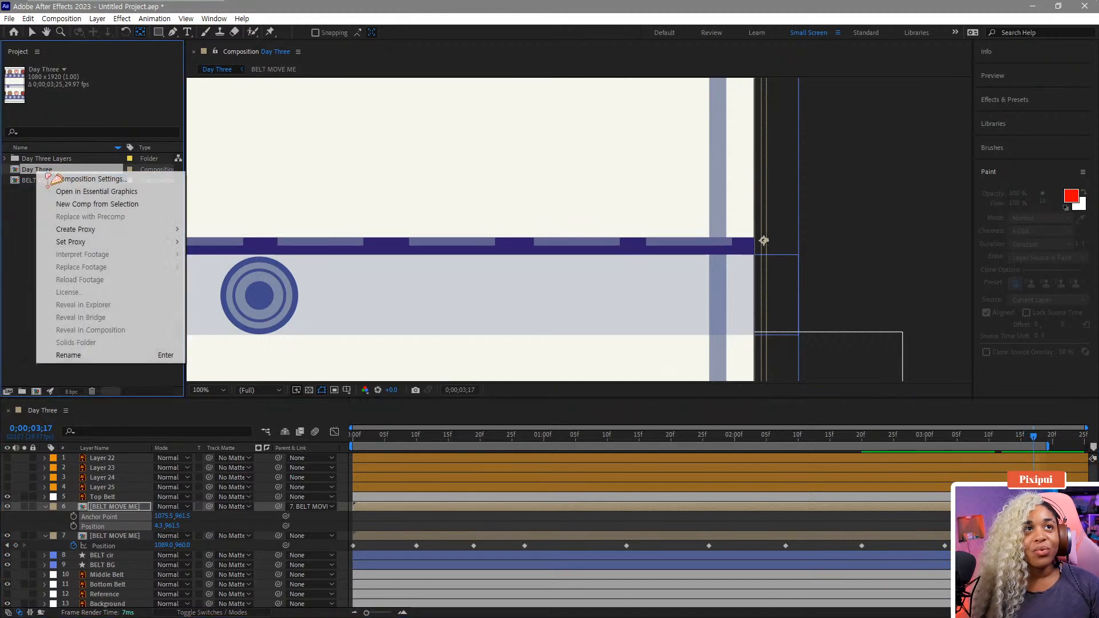
click(92, 179)
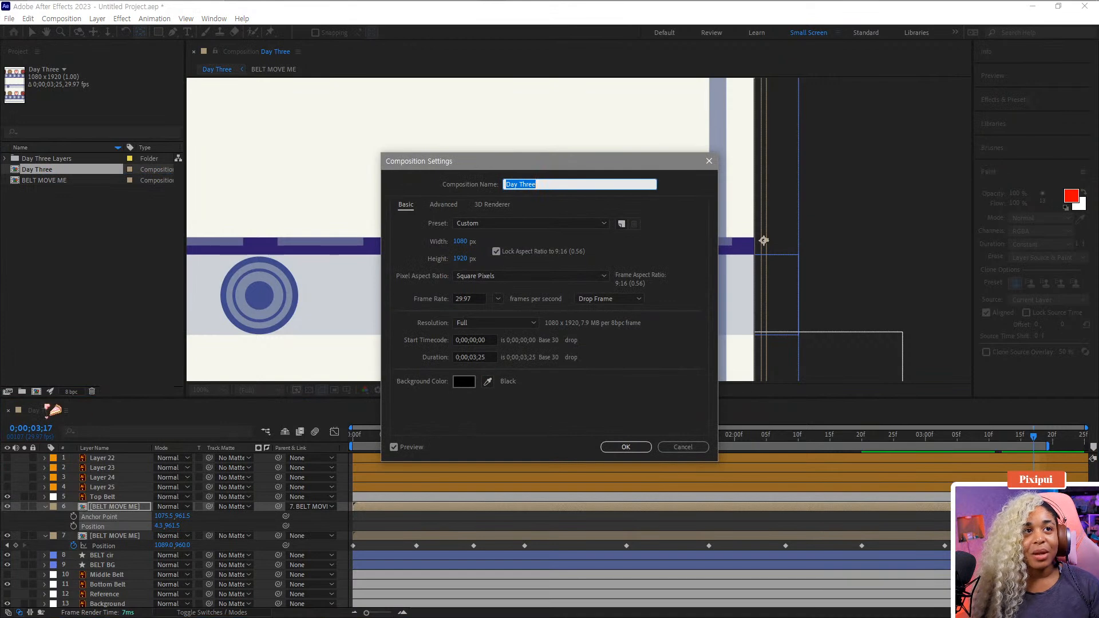
click(31, 430)
key(ctrl+c)
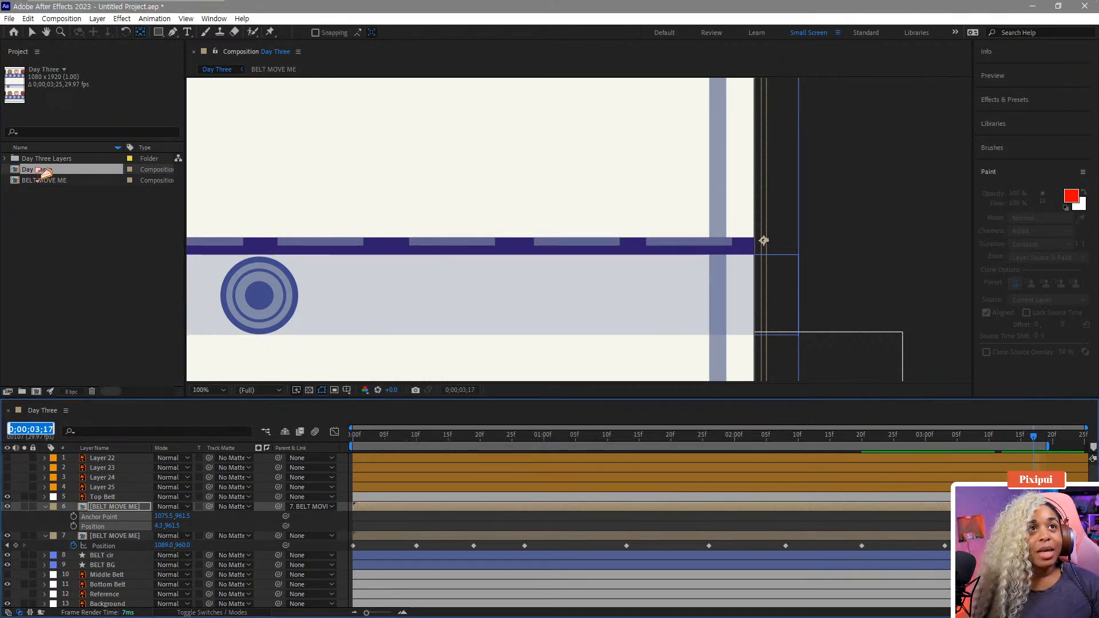
right_click(45, 173)
click(86, 182)
click(475, 358)
key(ctrl+v)
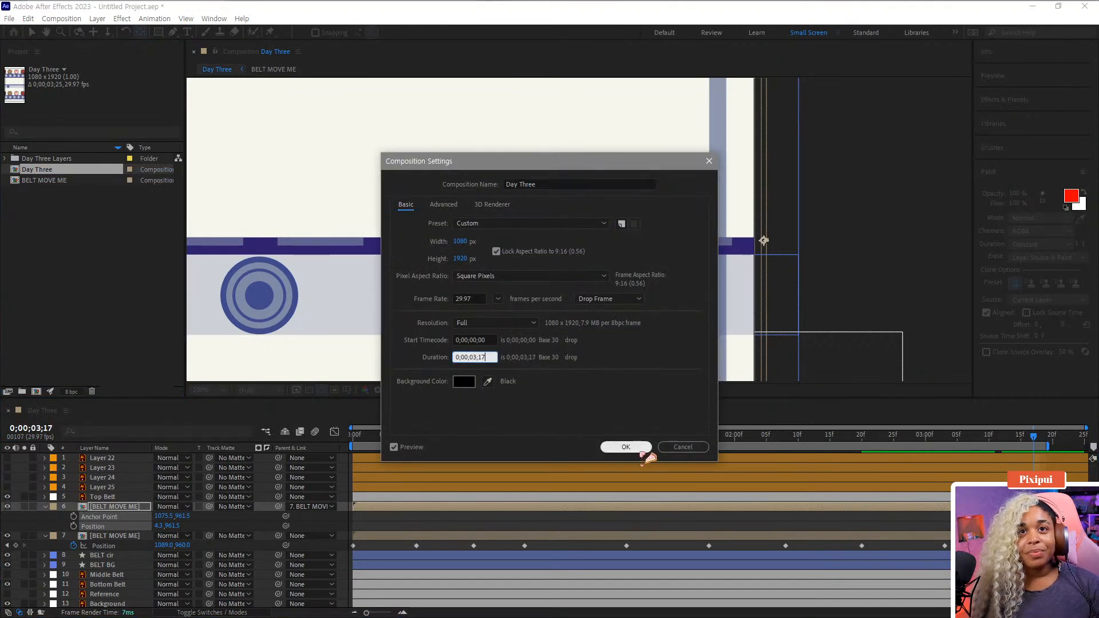
click(640, 450)
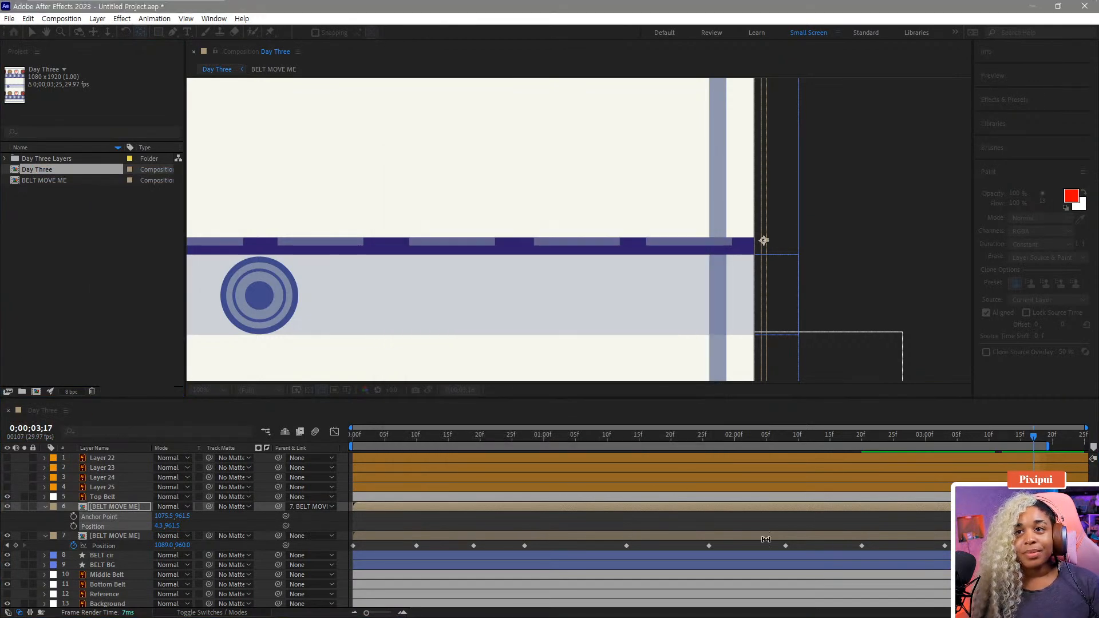
Pre-compose the two BELT MOVE ME layers together with the default settings
click(45, 507)
shift+click(103, 516)
key(ctrl+shift+c)
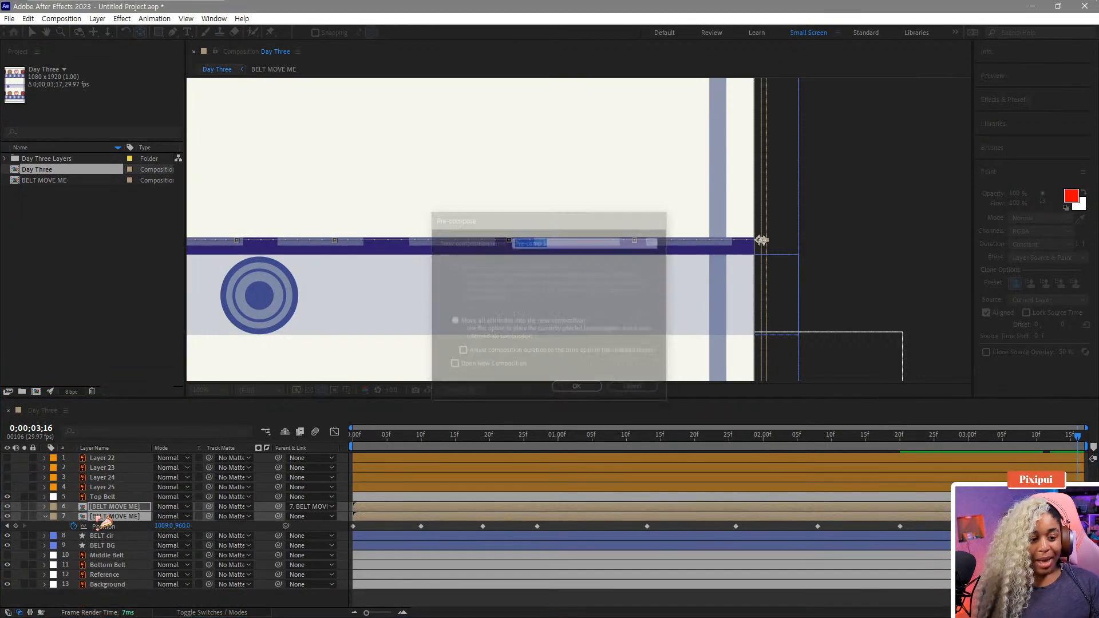
key(Return)
scroll(493, 313, down, 2)
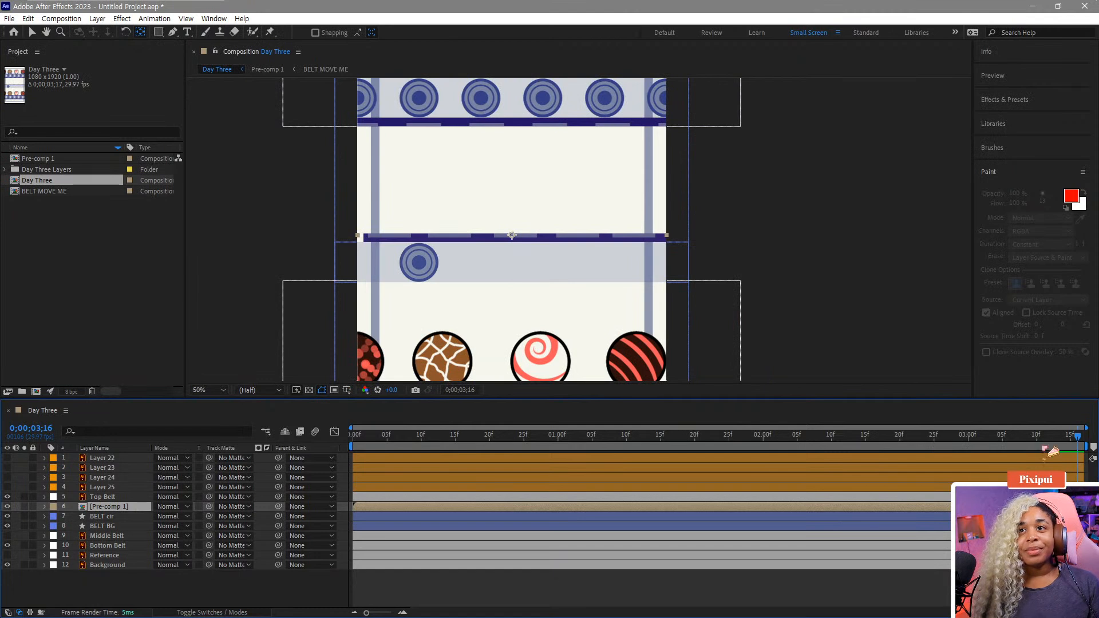
At 0;00;03;12, move the belt pre-comp's anchor point down to the middle of the belt and duplicate the layer
mouse_move(1079, 443)
mouse_down()
mouse_move(1040, 446)
mouse_move(1062, 449)
mouse_up()
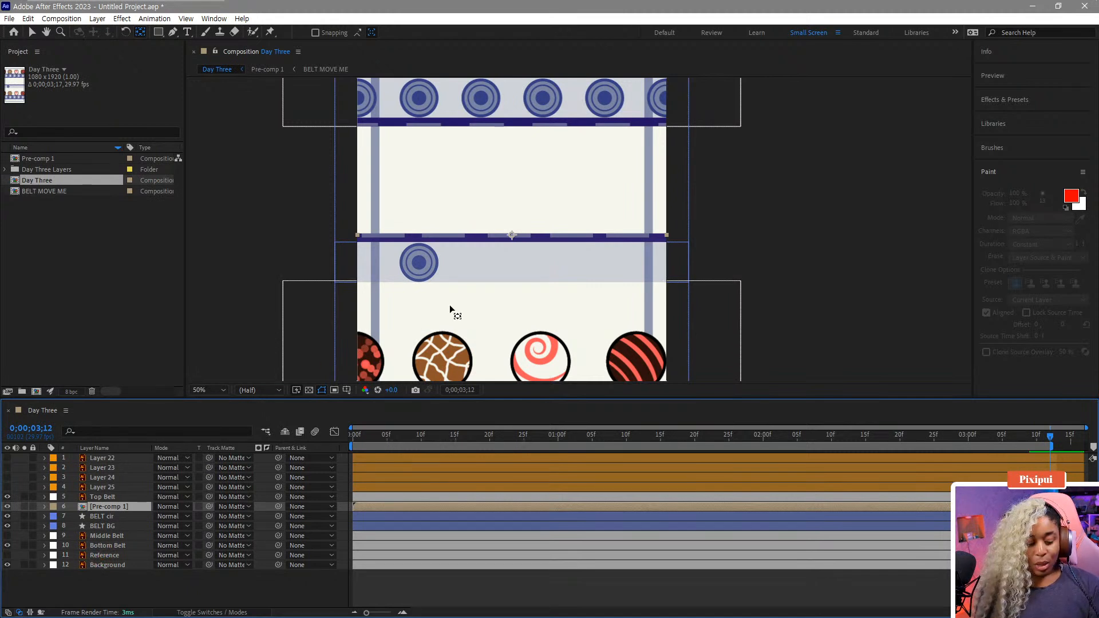
click(513, 236)
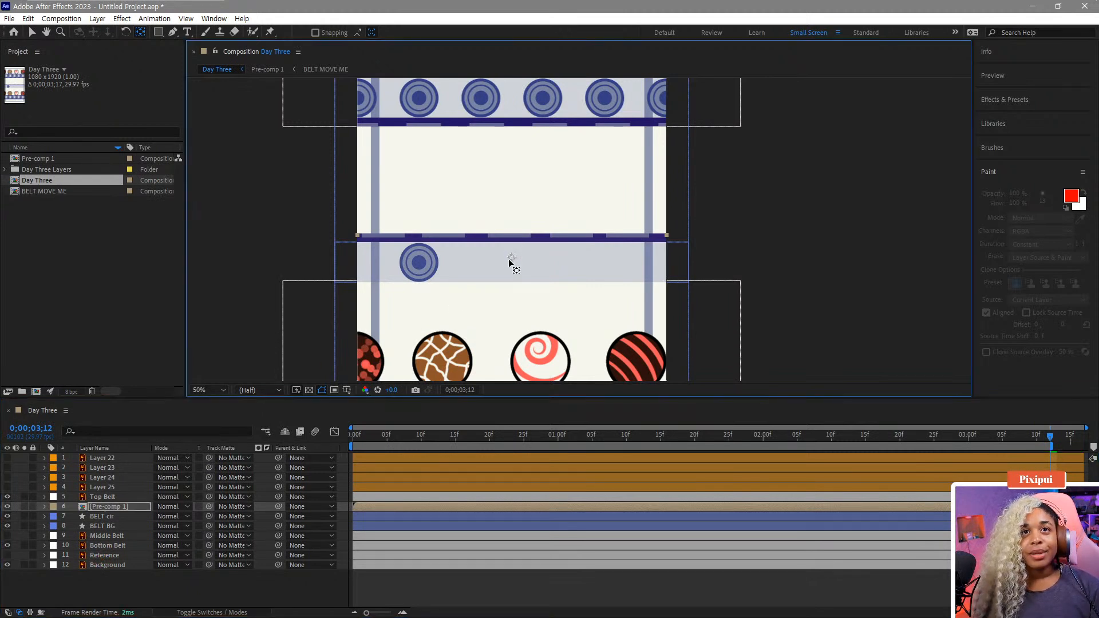
key(ctrl+d)
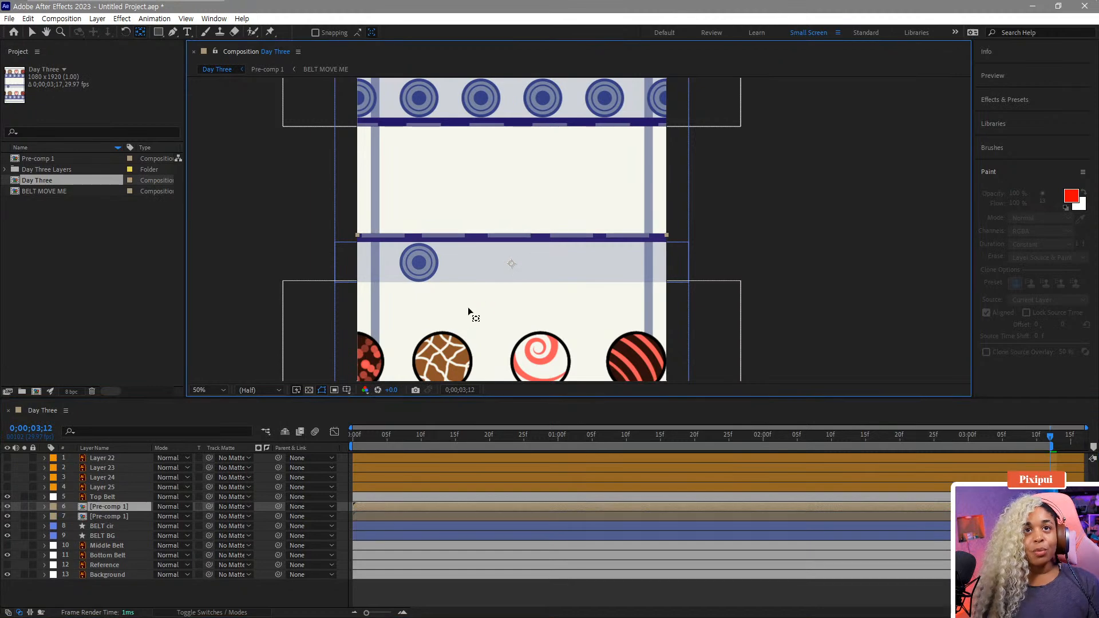
Flip the upper Pre-comp 1 layer vertically, seat it against the belt's lower edge and preview the movement
right_click(108, 506)
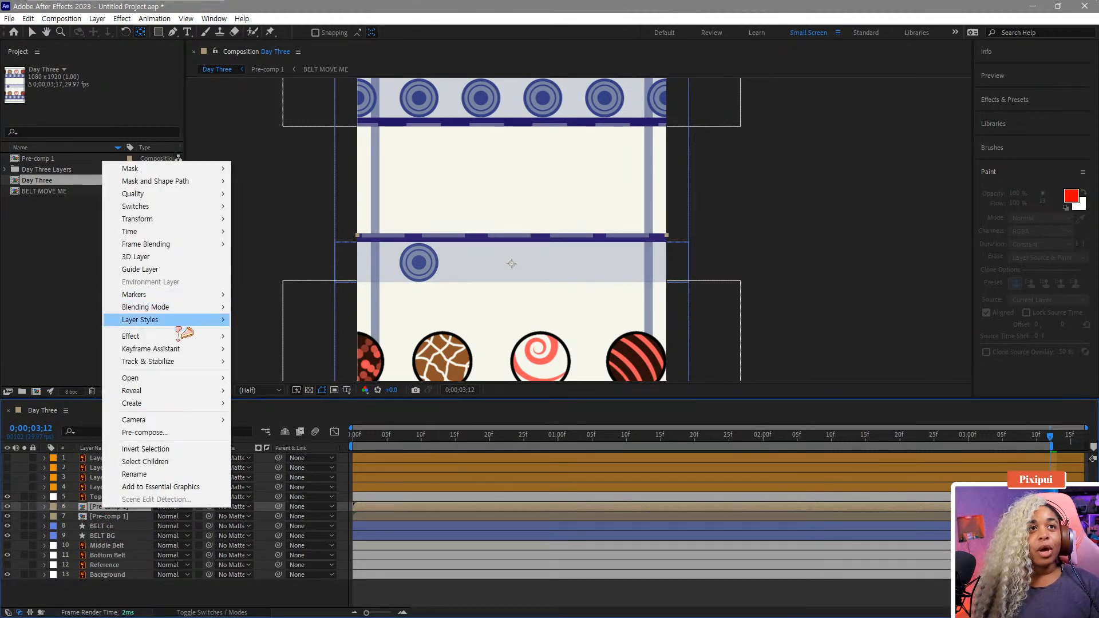
mouse_move(189, 315)
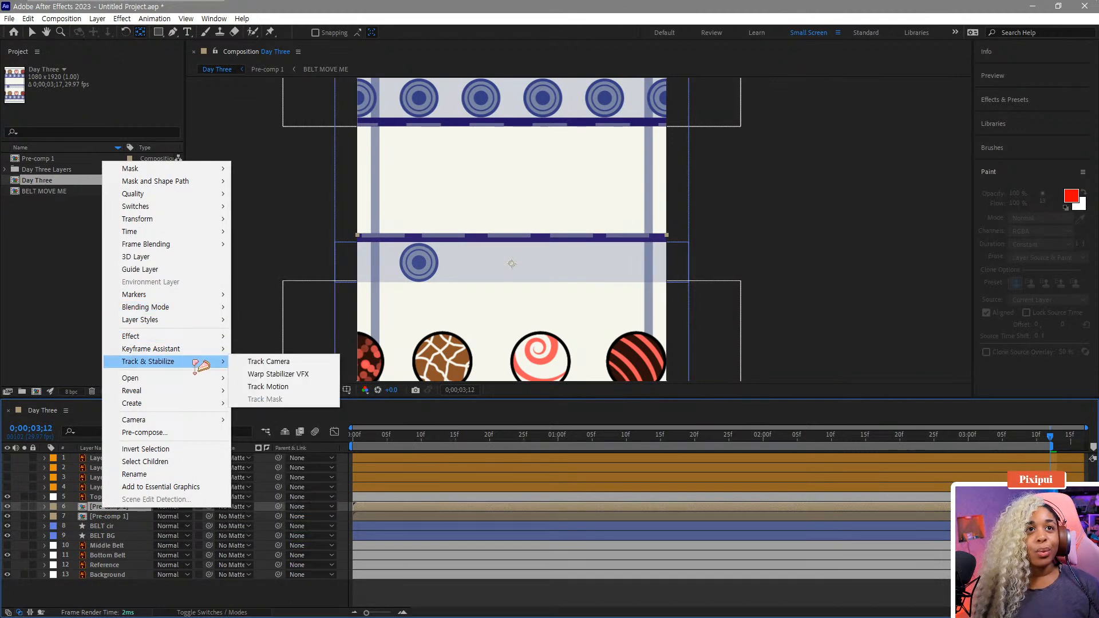
mouse_move(198, 390)
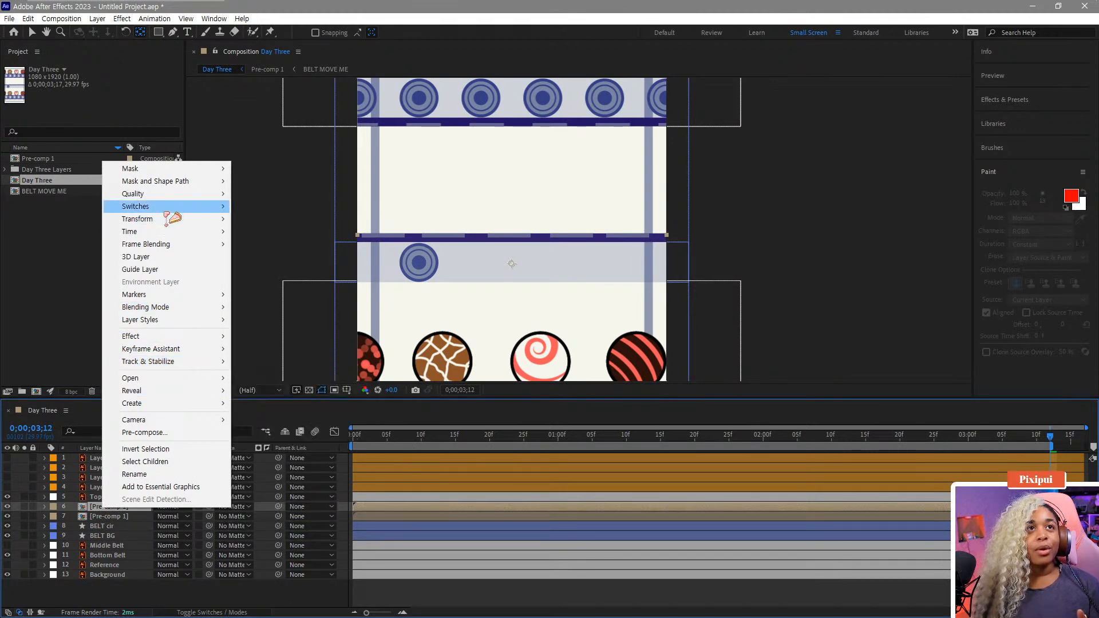
mouse_move(195, 220)
click(269, 327)
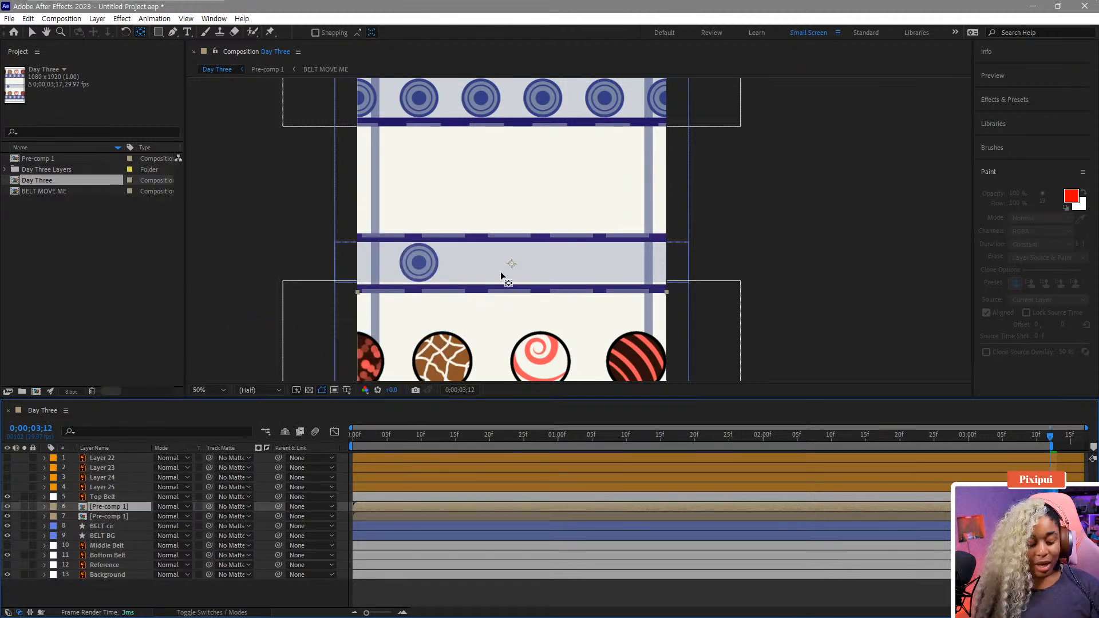
key(v)
drag(512, 268, 513, 263)
drag(1051, 439, 1039, 446)
key(space)
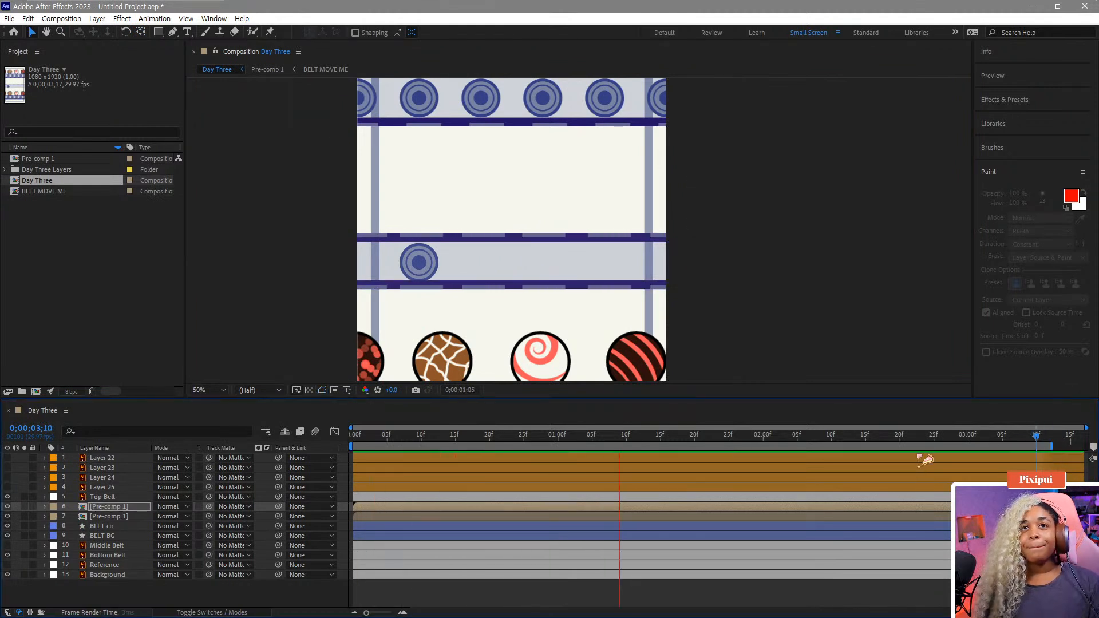
key(space)
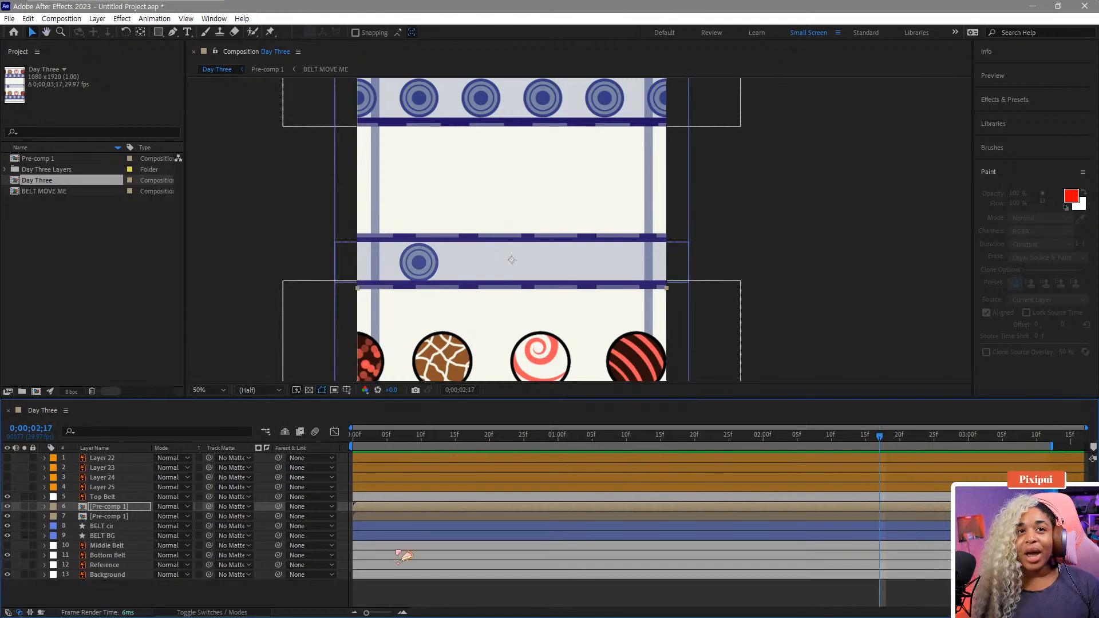
Flip the lower border's pre-comp horizontally and preview its direction of travel
right_click(106, 512)
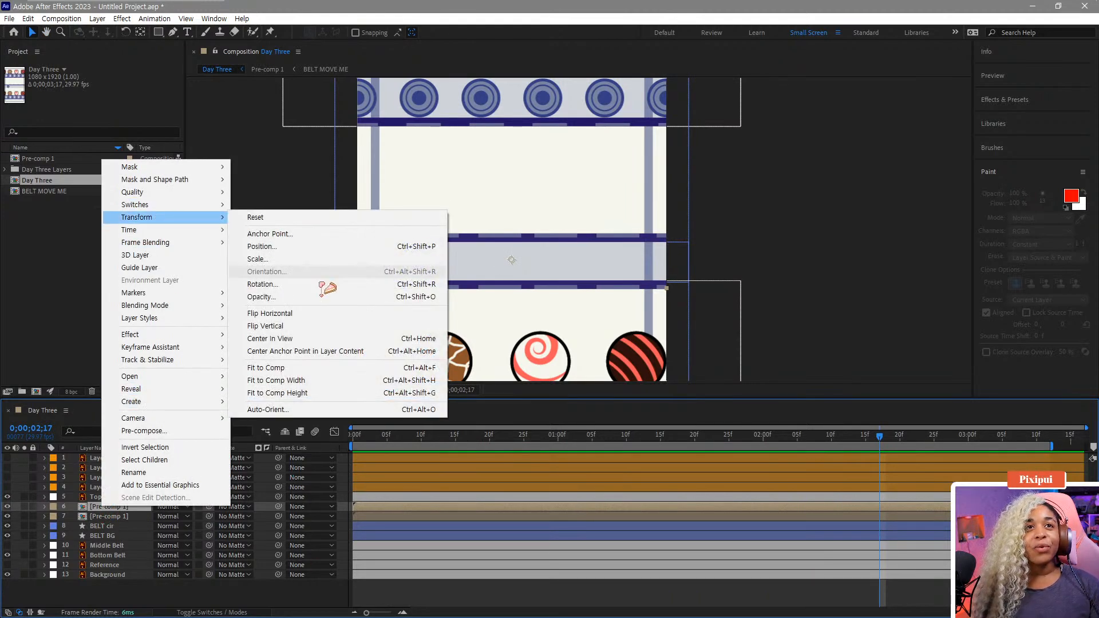
click(269, 313)
key(space)
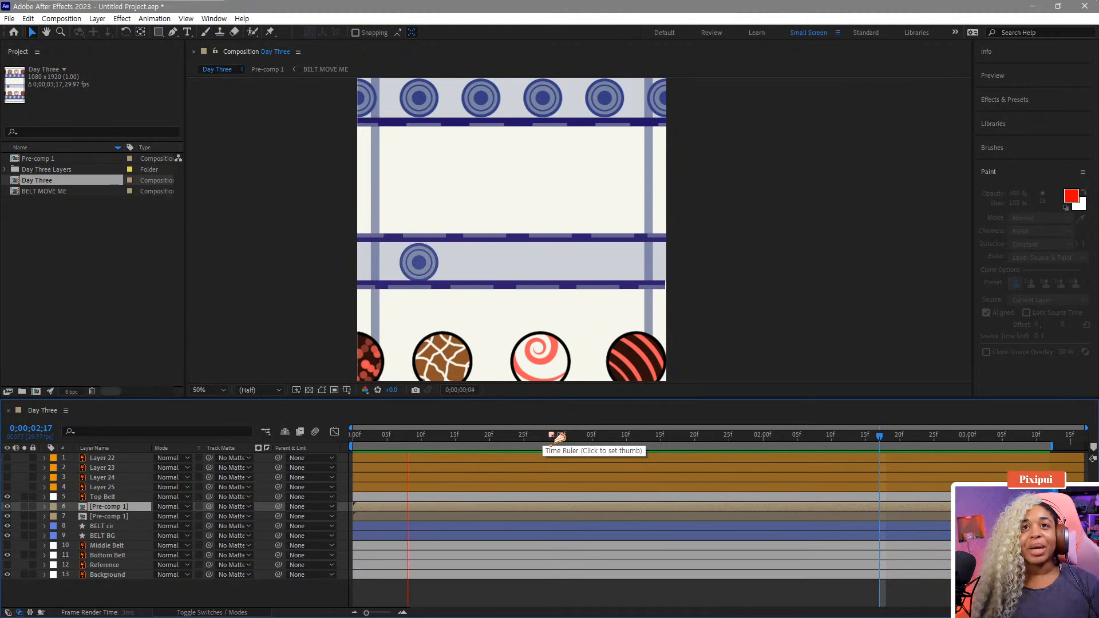
key(space)
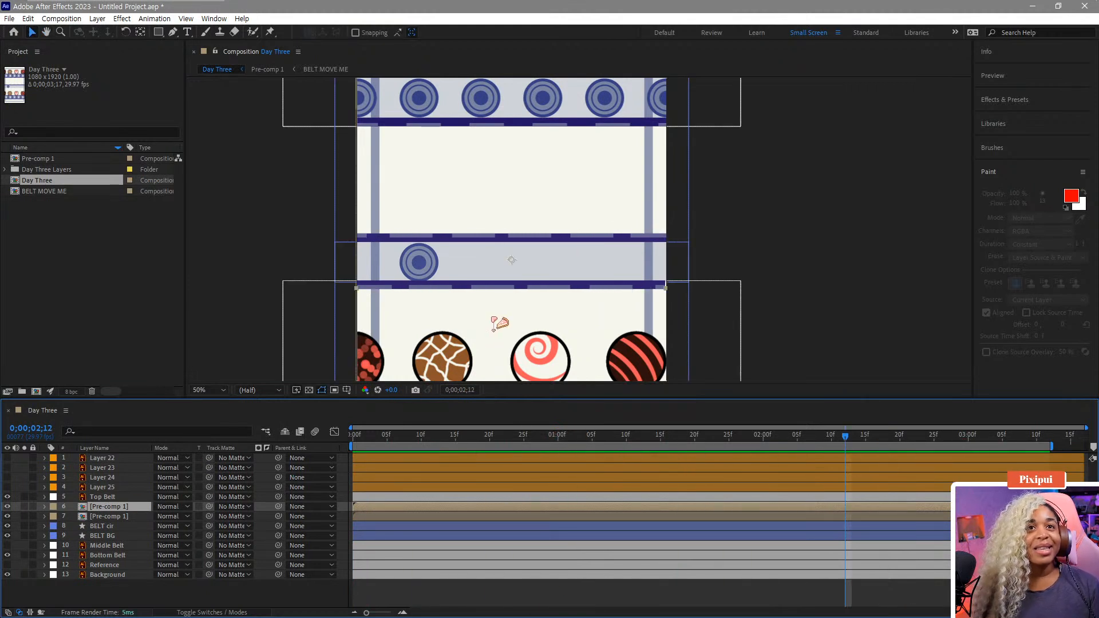
Set the lower border pre-comp's Scale to -101.0, -100.0% and preview the belt
key(s)
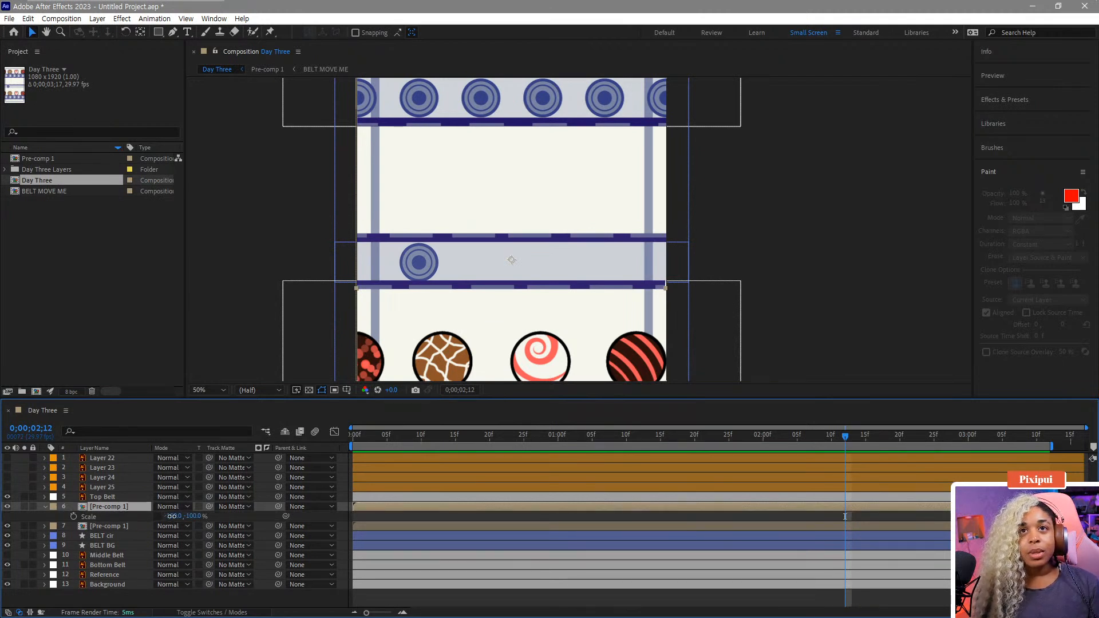
drag(171, 516, 169, 517)
key(space)
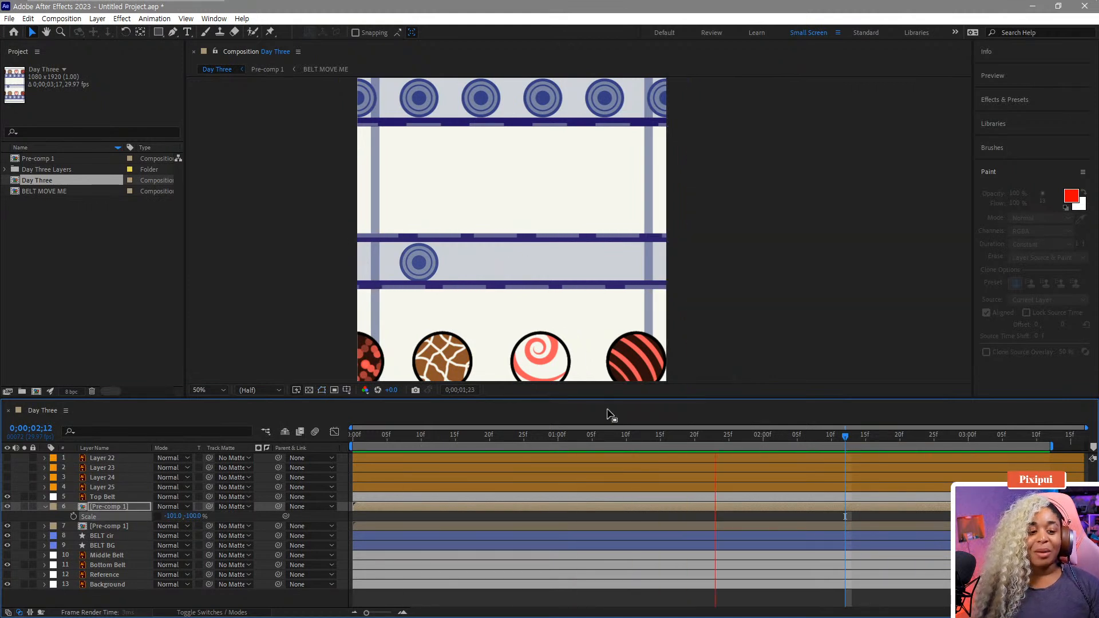
key(space)
Return the current time to the composition's start and make Layers 22 to 25 visible above the middle belt
drag(566, 439, 342, 440)
drag(217, 302, 235, 300)
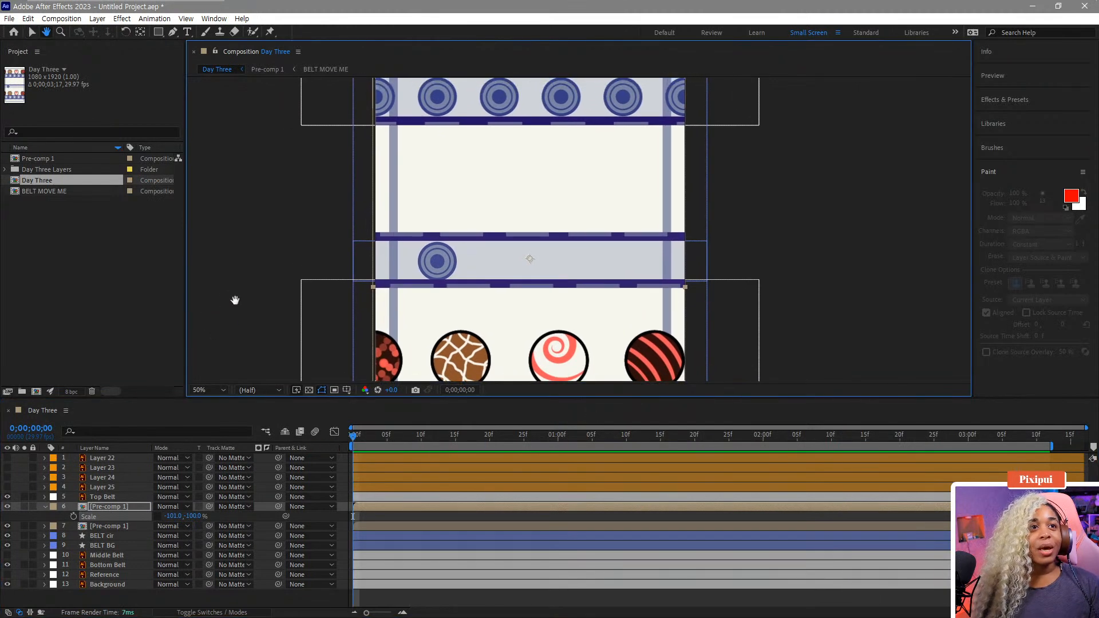
click(7, 488)
click(7, 478)
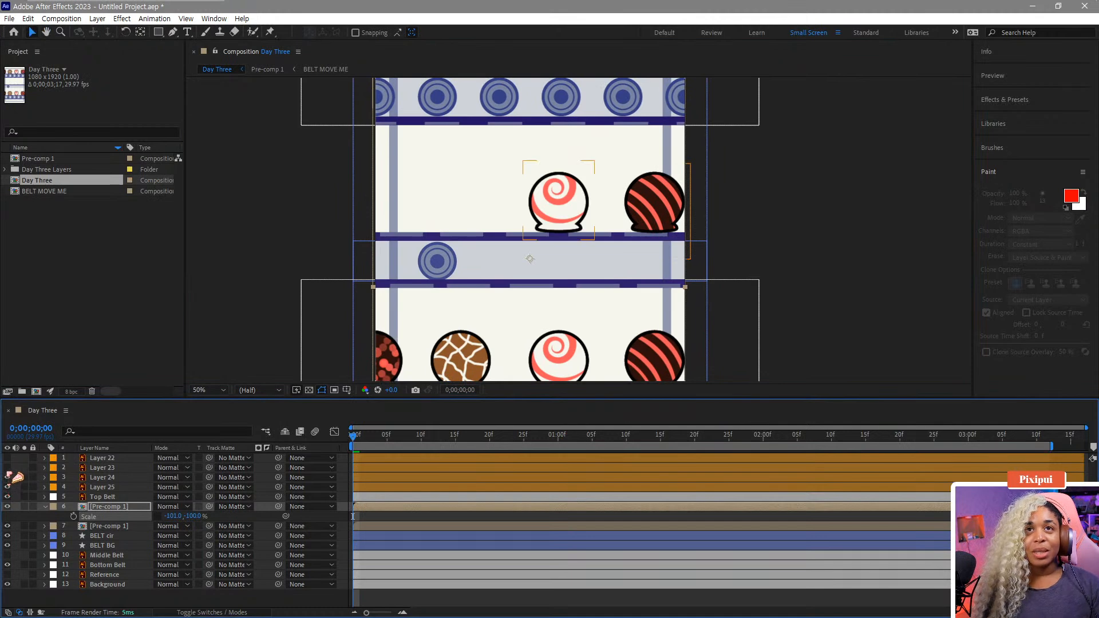
click(7, 468)
click(7, 458)
Move the anchor points of Layers 23, 24 and 25 to the base of their chocolates
click(102, 468)
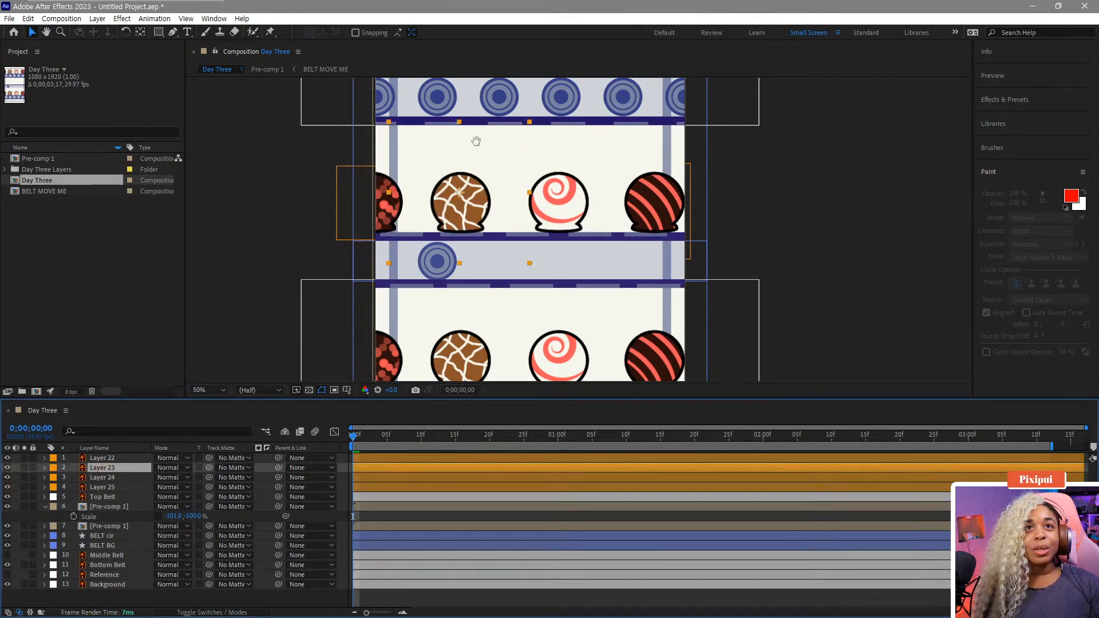
scroll(503, 184, up, 2)
drag(508, 184, 517, 164)
key(y)
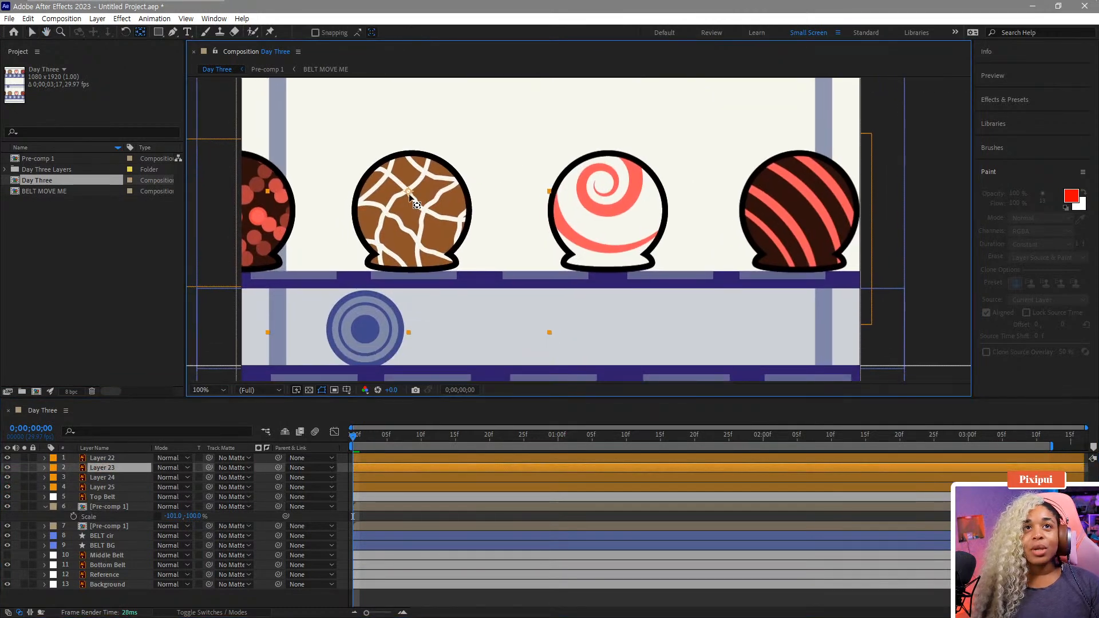
drag(418, 220, 416, 266)
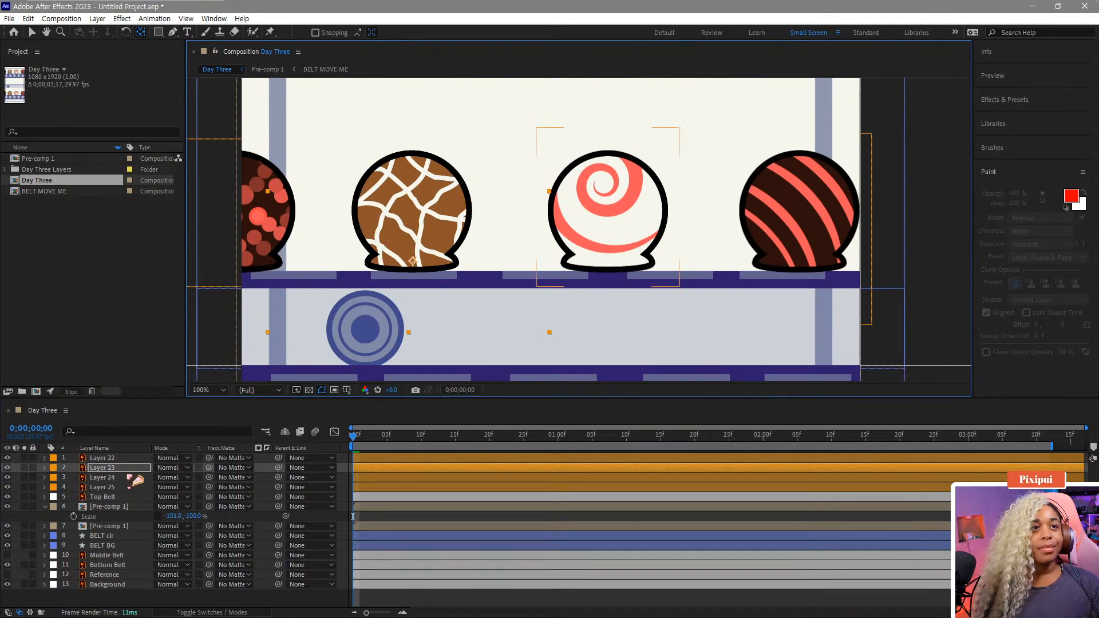
click(133, 477)
drag(609, 209, 610, 270)
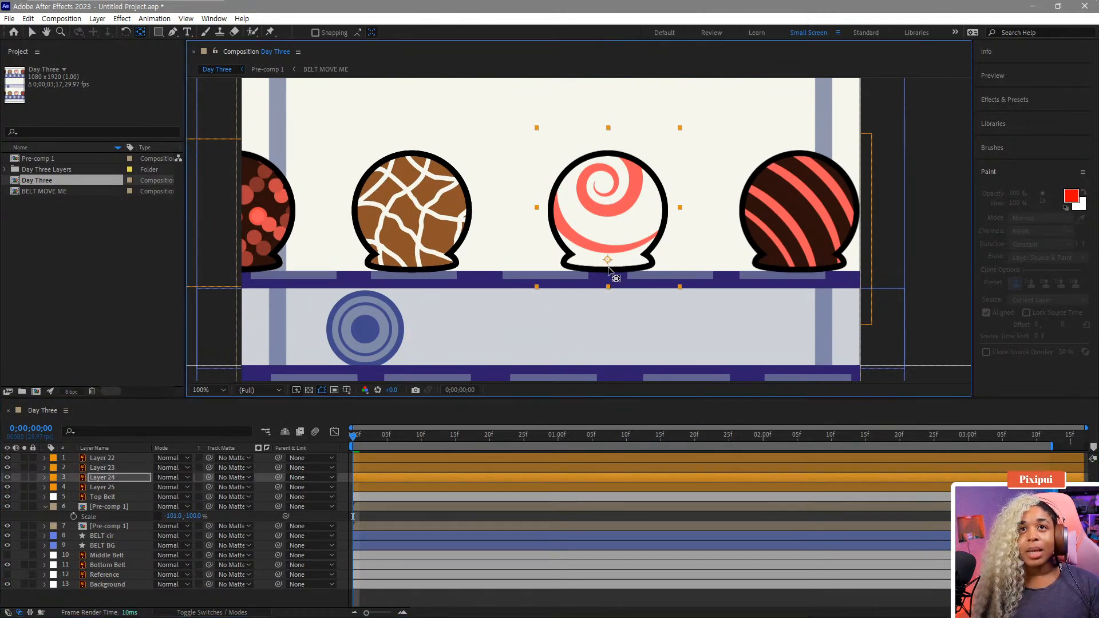
click(109, 487)
drag(778, 247, 743, 274)
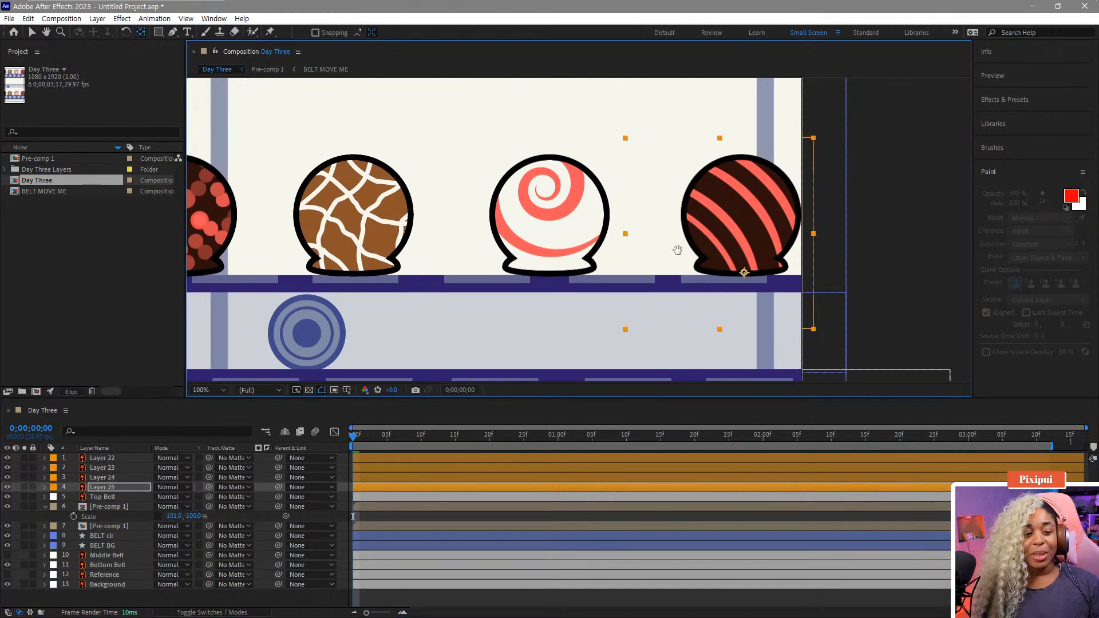
Preview the chocolates with the moving belt and return the current time to 0;00;00;00
key(space)
key(space)
drag(401, 439, 269, 433)
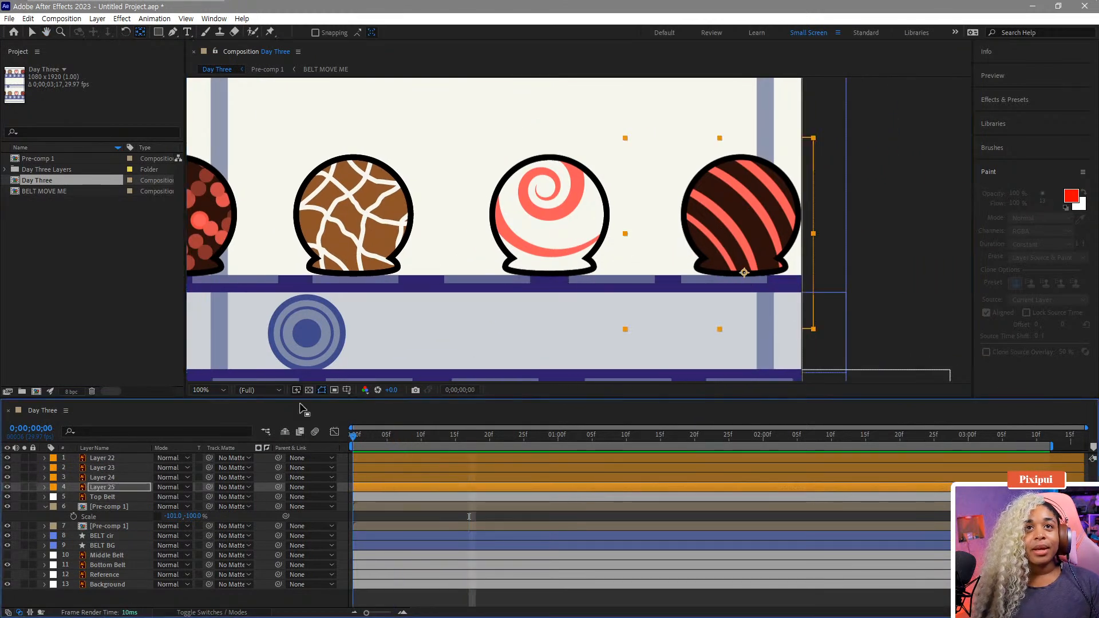
scroll(503, 242, down, 2)
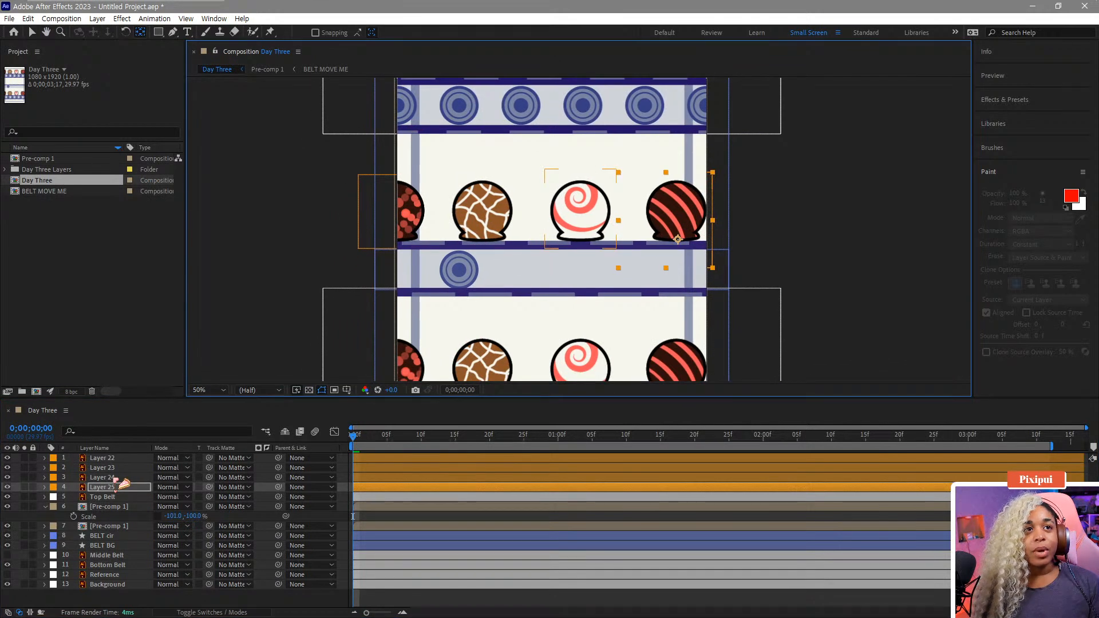
Delete Layer 22, the chocolate cut off at the left edge of the middle belt
shift+click(106, 478)
shift+click(121, 458)
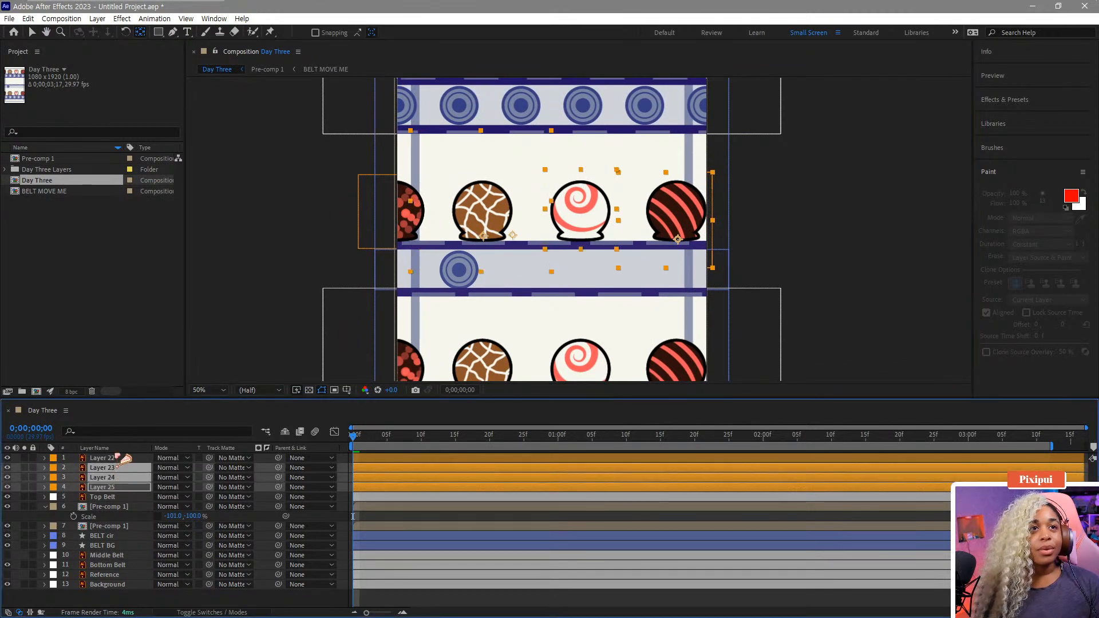
click(106, 458)
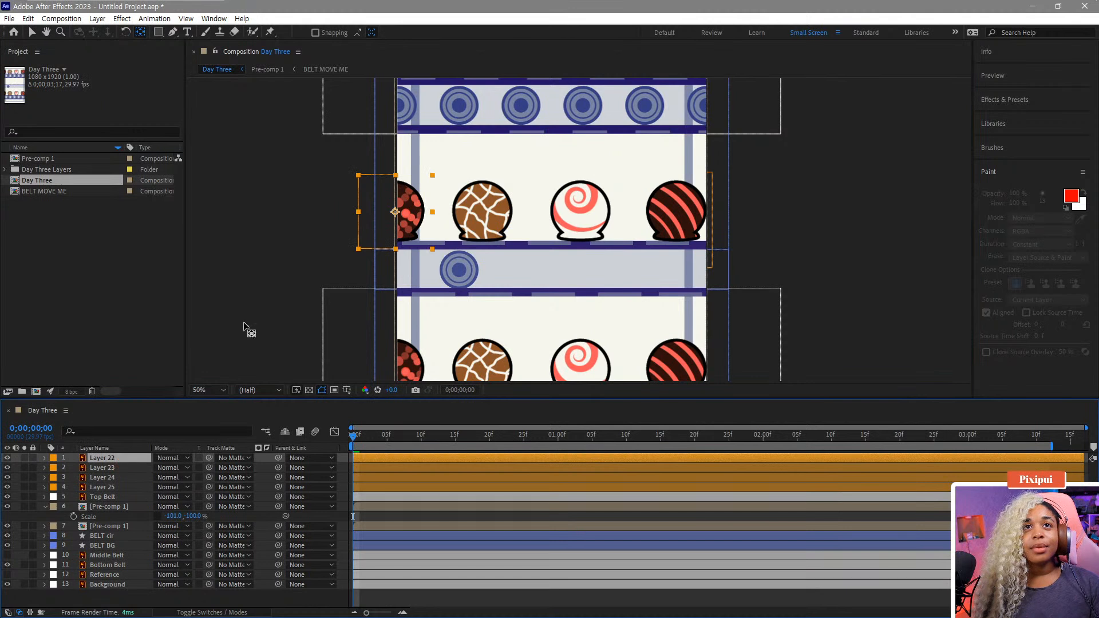
drag(408, 219, 440, 221)
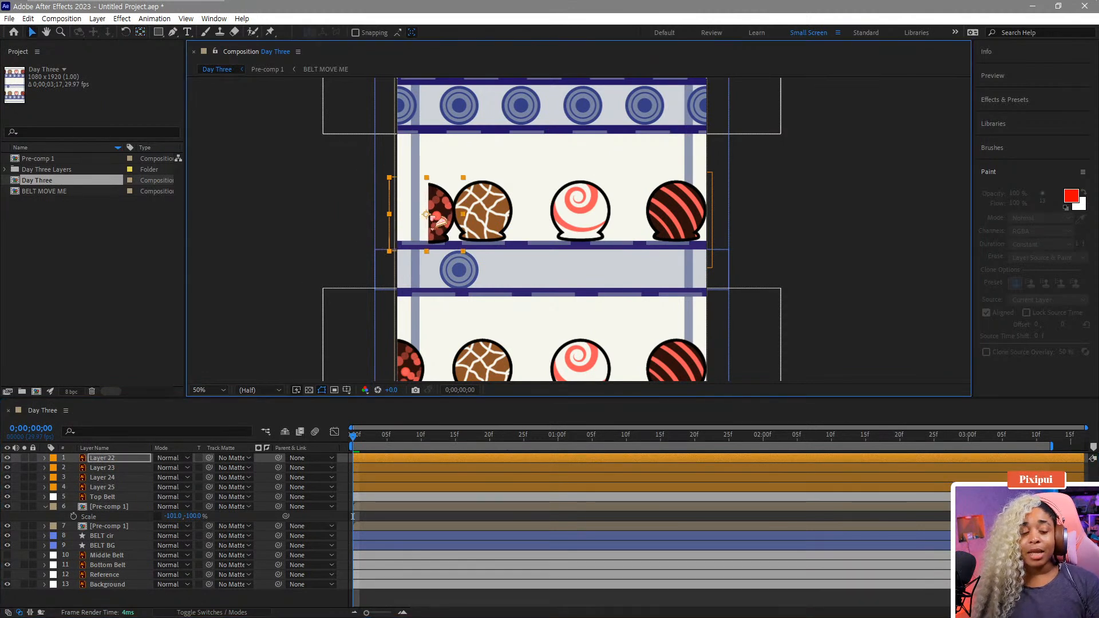
key(Delete)
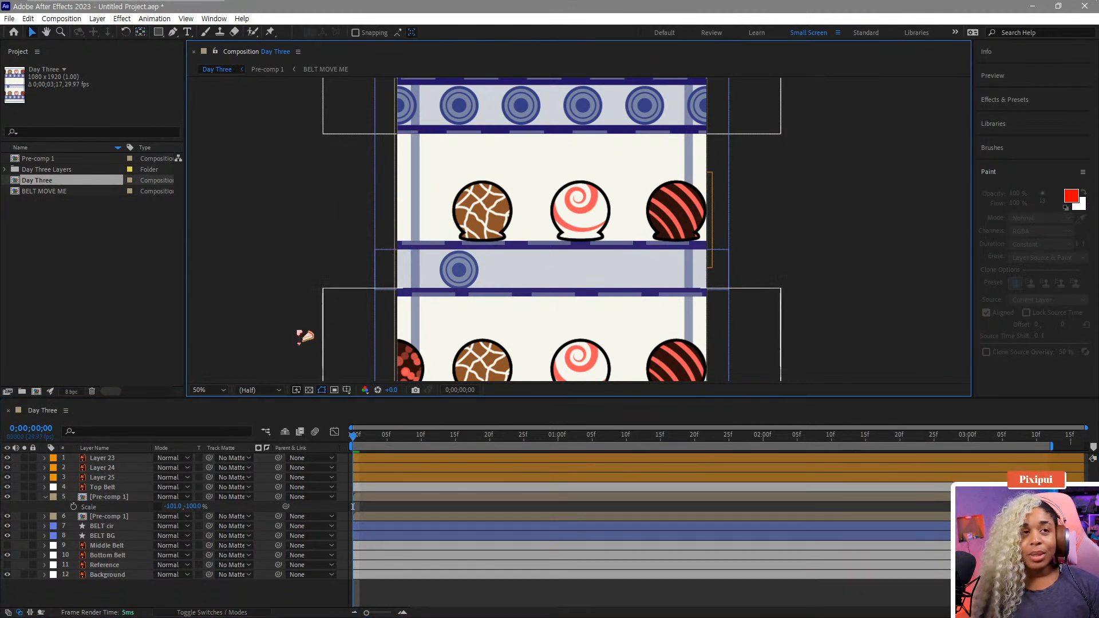
Copy Layers 23, 24 and 25 into Pre-comp 1 and shift the three chocolates slightly left along the belt border
click(107, 478)
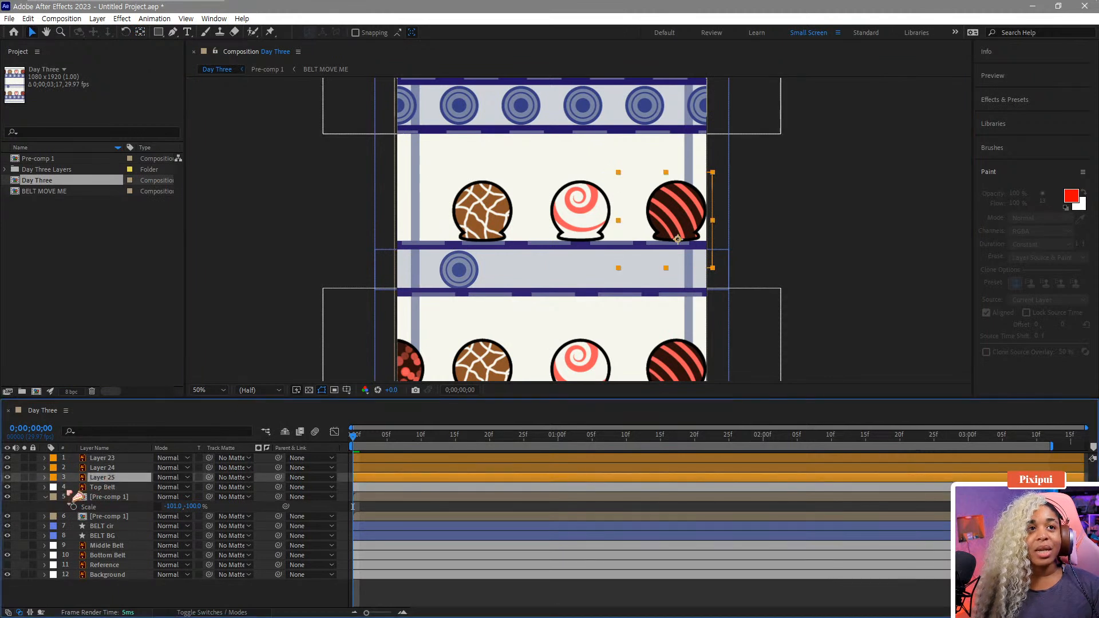
shift+click(109, 462)
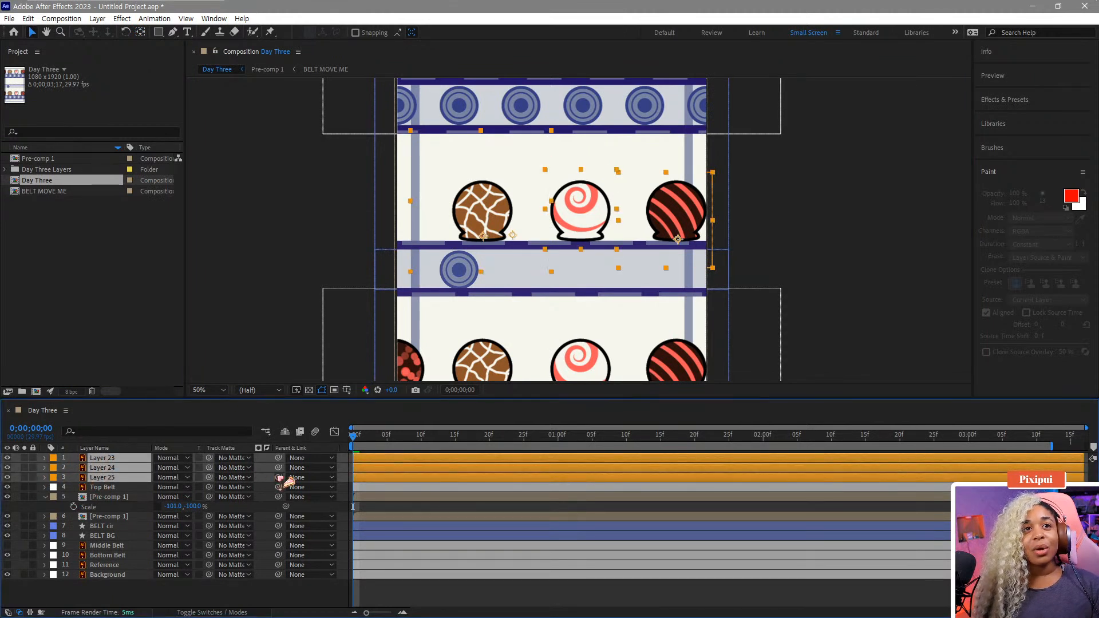
click(46, 497)
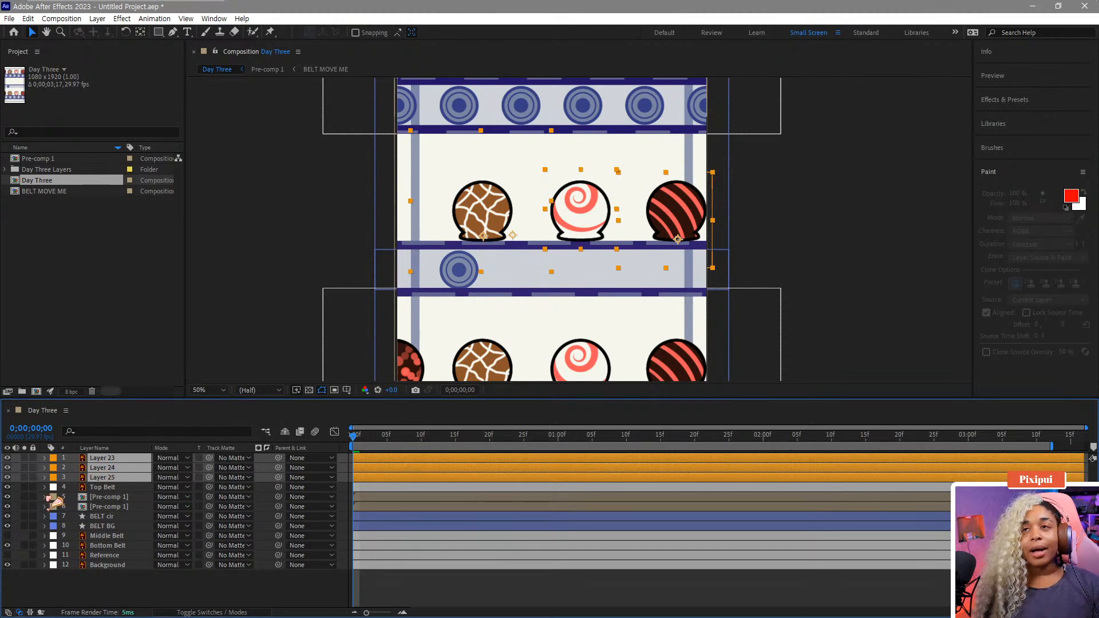
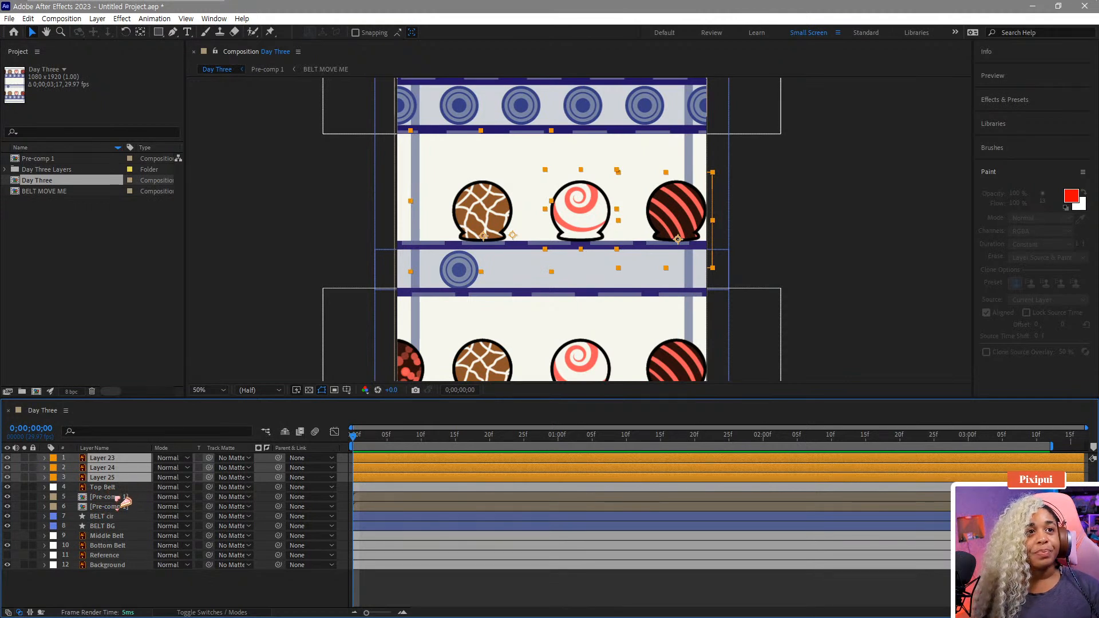
double_click(119, 498)
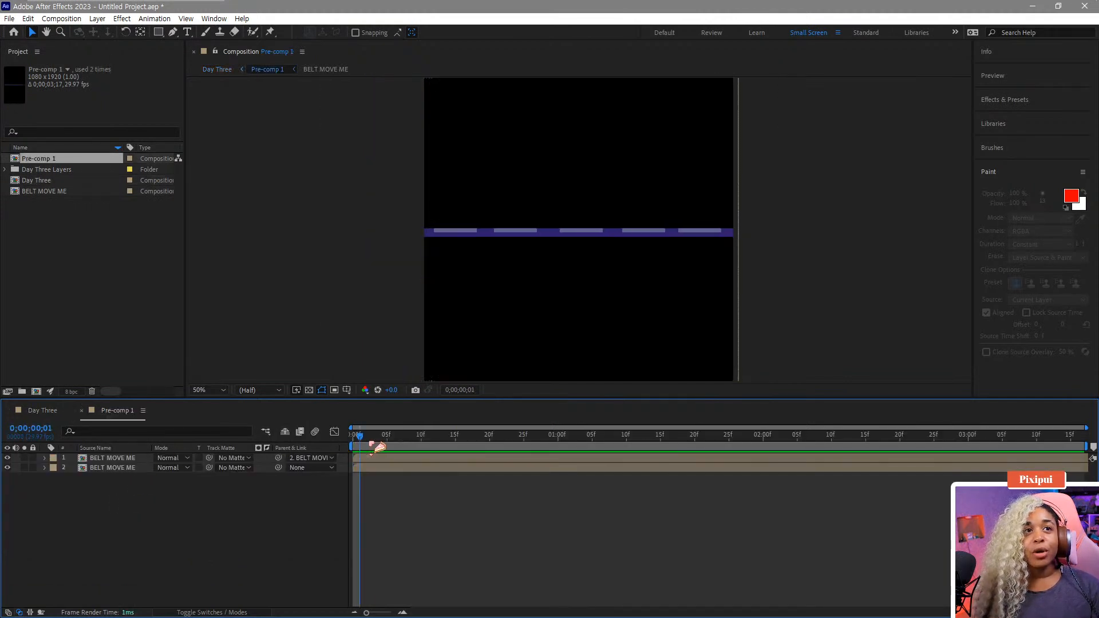
key(ctrl+v)
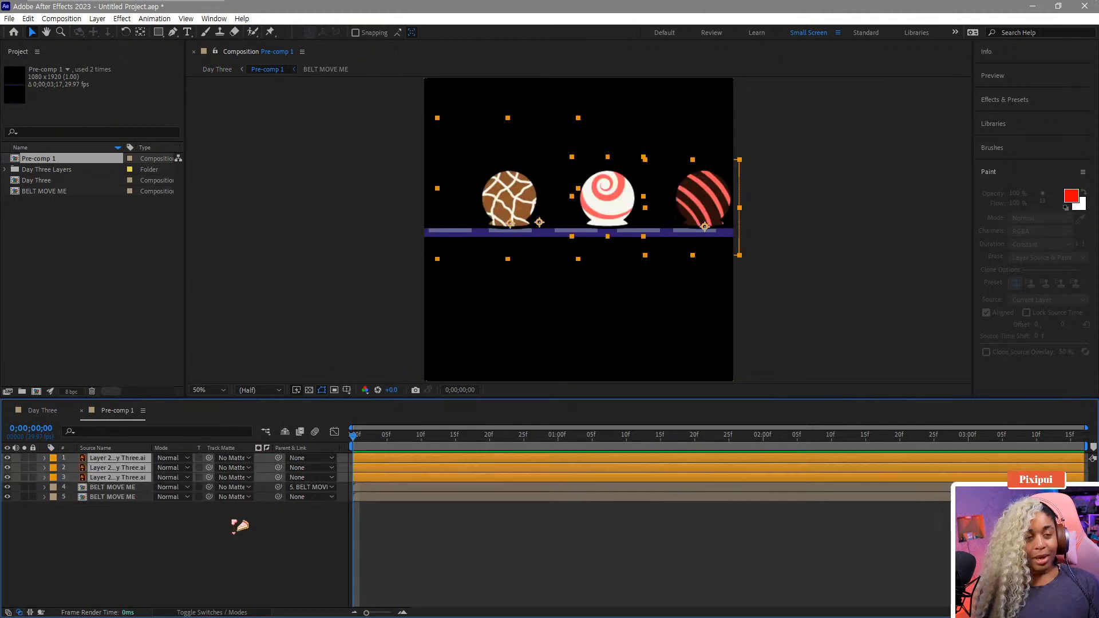
drag(522, 203, 498, 204)
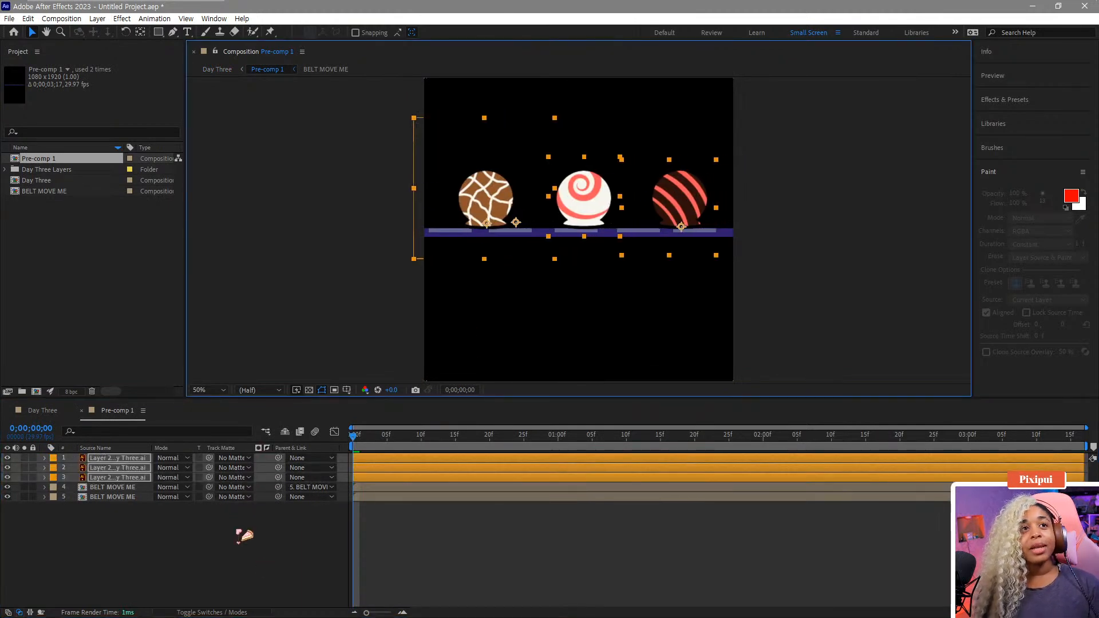
Show the keyframes of the layer 5 BELT MOVE ME and parent the three chocolate layers to that layer
click(118, 497)
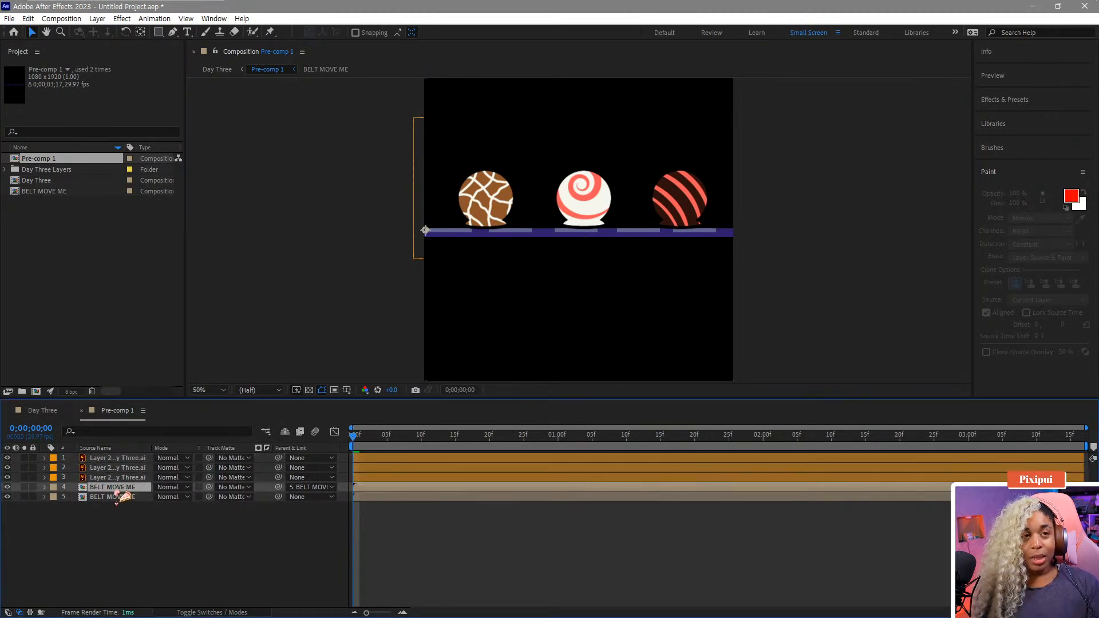
key(u)
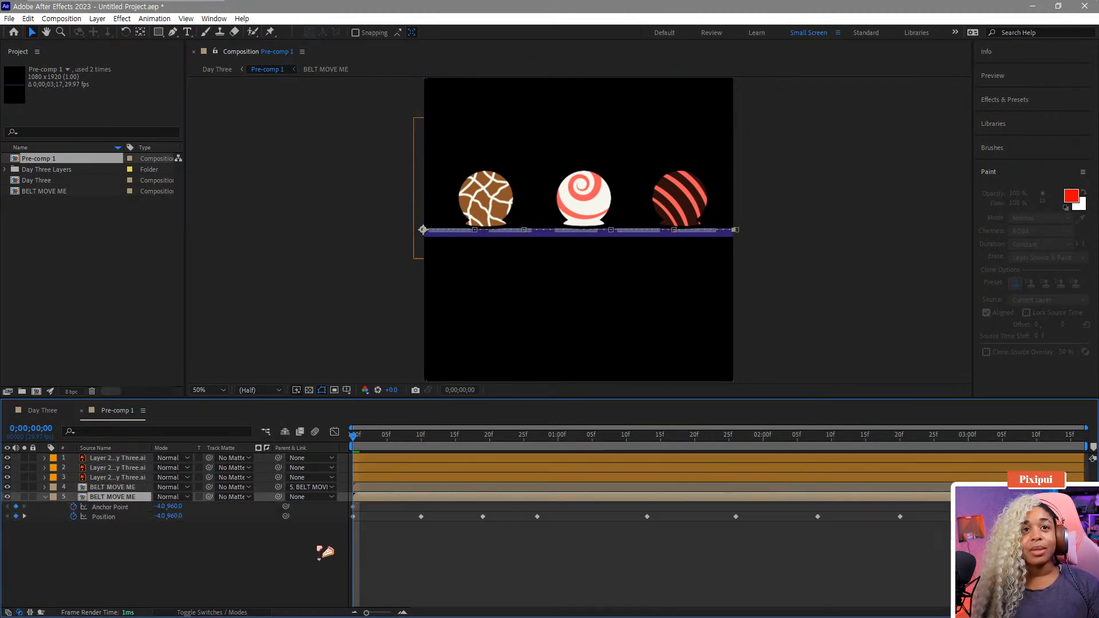
click(143, 458)
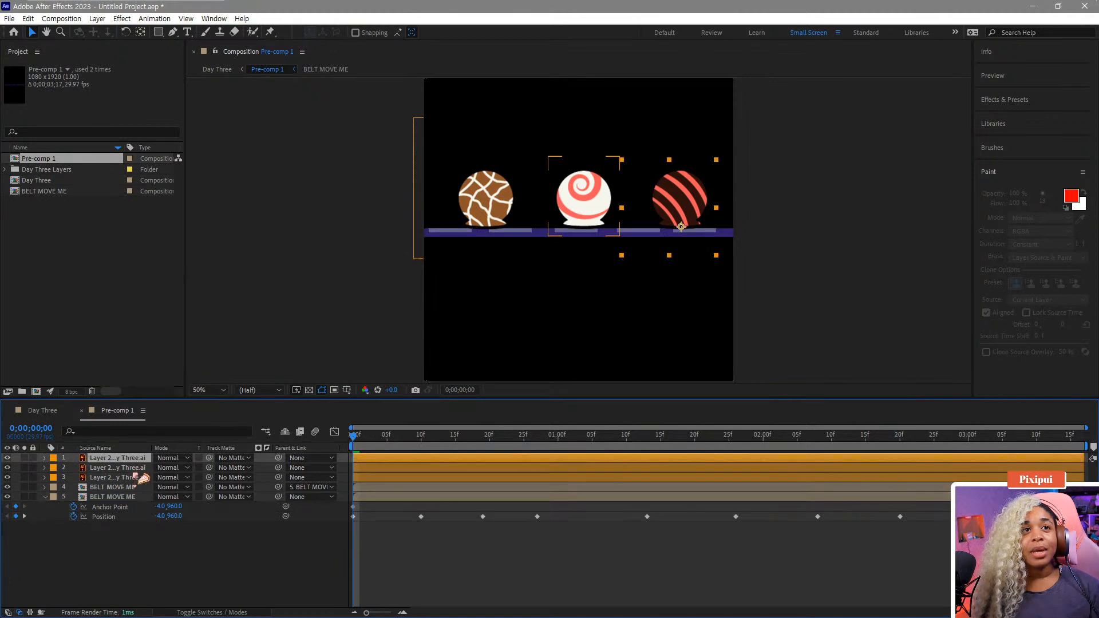
shift+click(137, 478)
drag(279, 478, 146, 498)
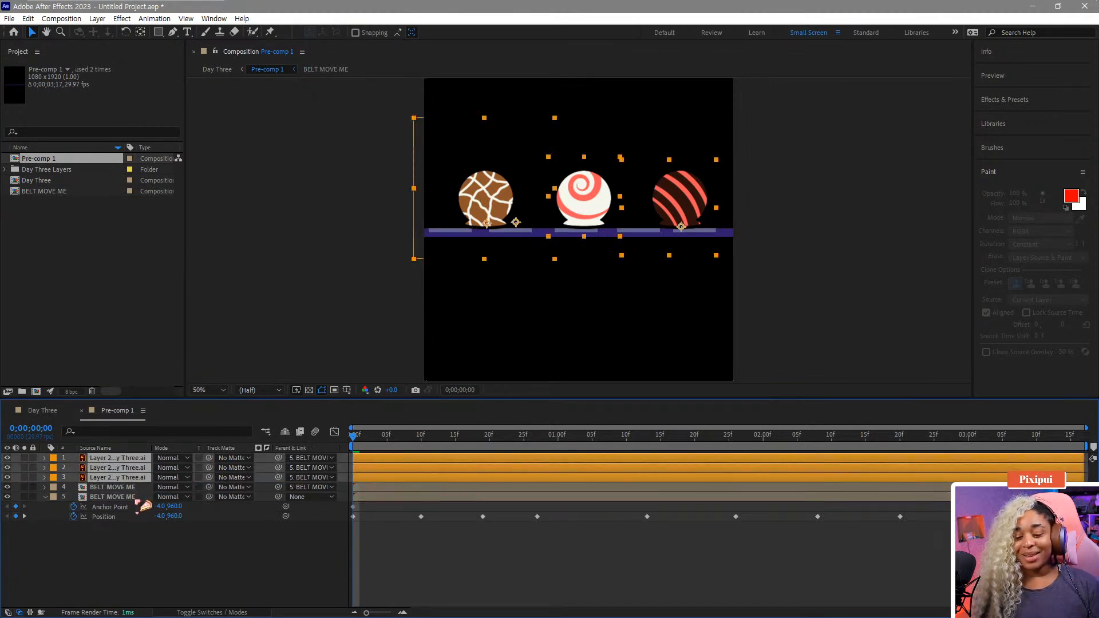
Preview the parented chocolates, check their positions at 0;00;03;16 and return the current time to 0;00;00;00
key(space)
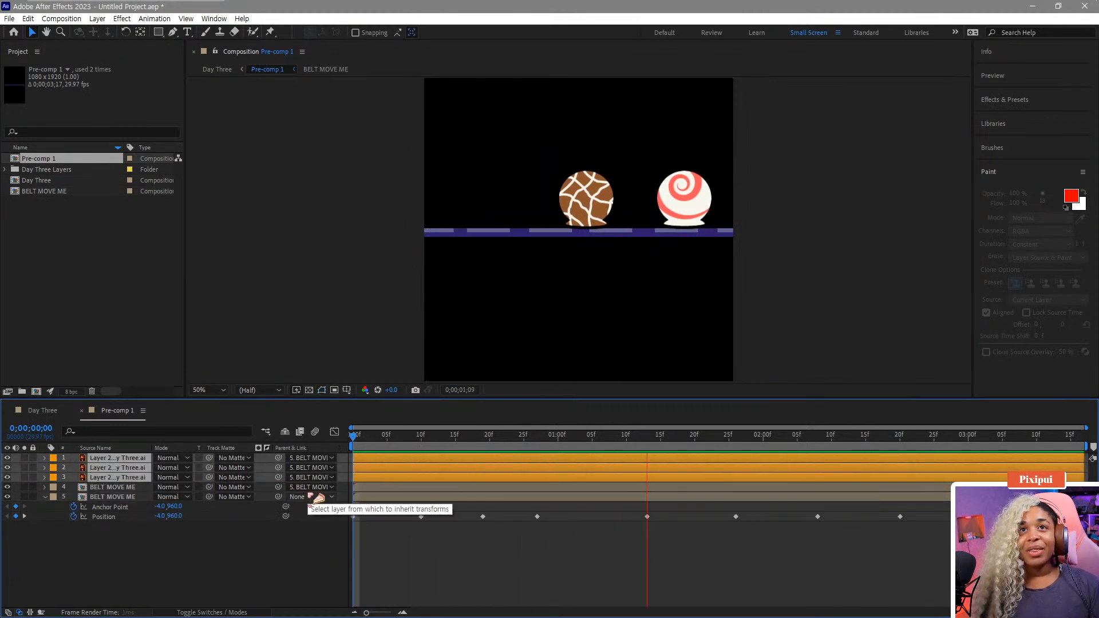
key(space)
drag(996, 441, 1083, 453)
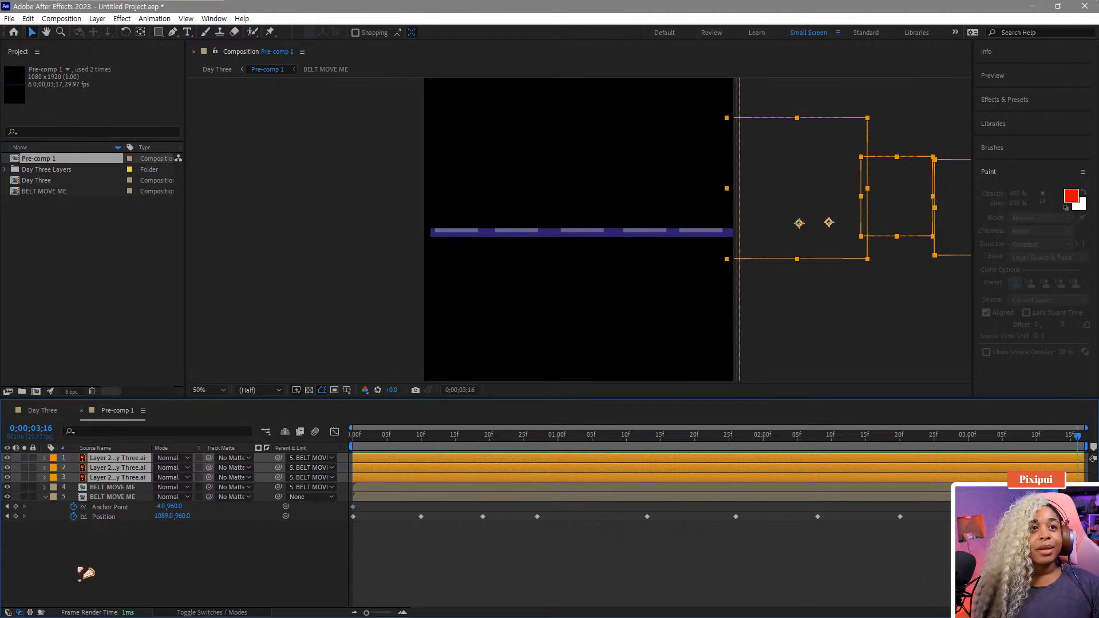
key(Home)
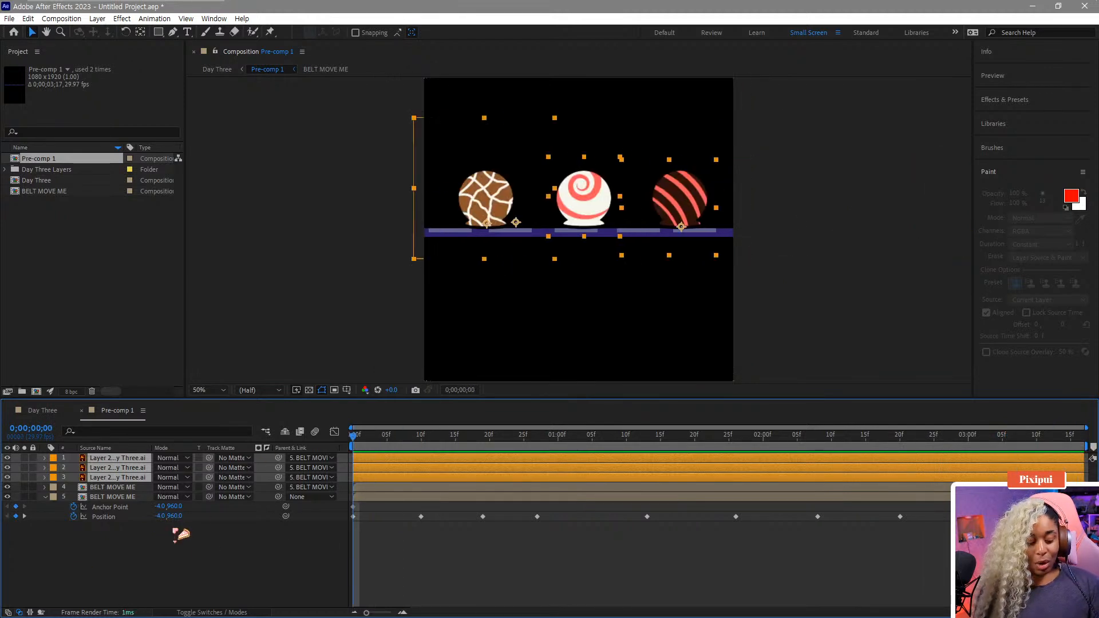
Duplicate the three chocolate layers, detach the copies from their parent, and re-parent them to the layer 8 BELT MOVE ME at 0;00;03;16
key(ctrl+d)
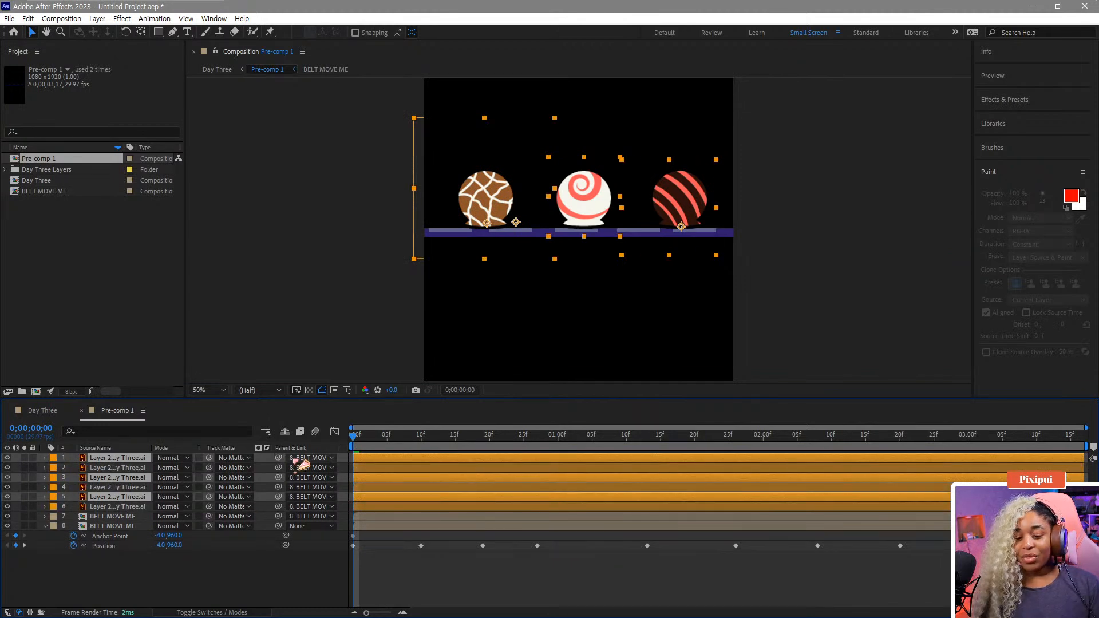
click(312, 458)
click(313, 469)
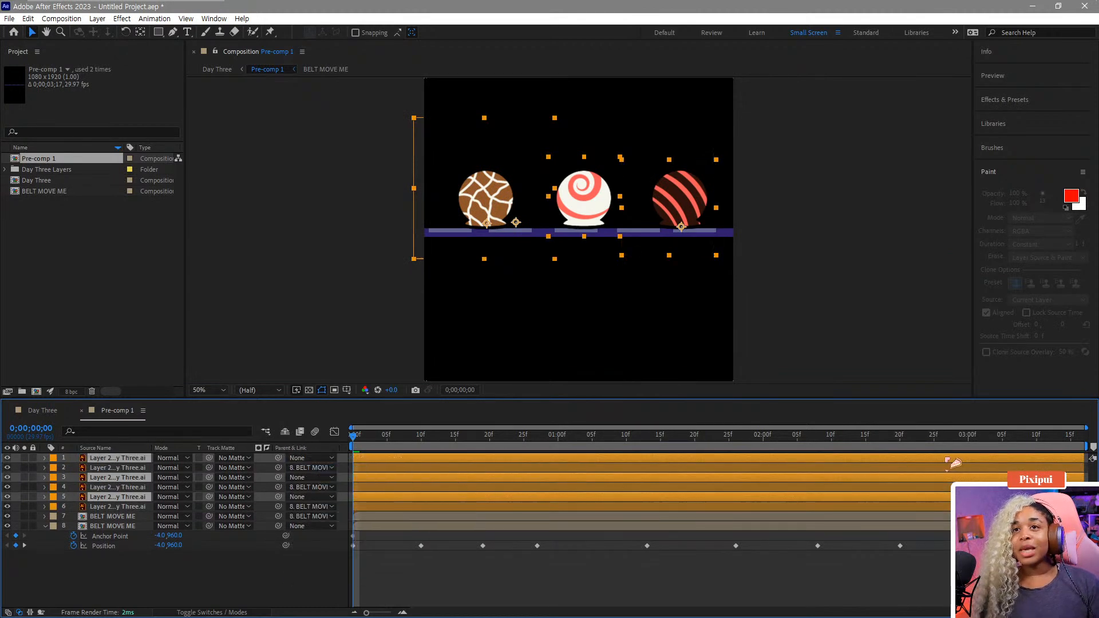
drag(968, 438, 1082, 447)
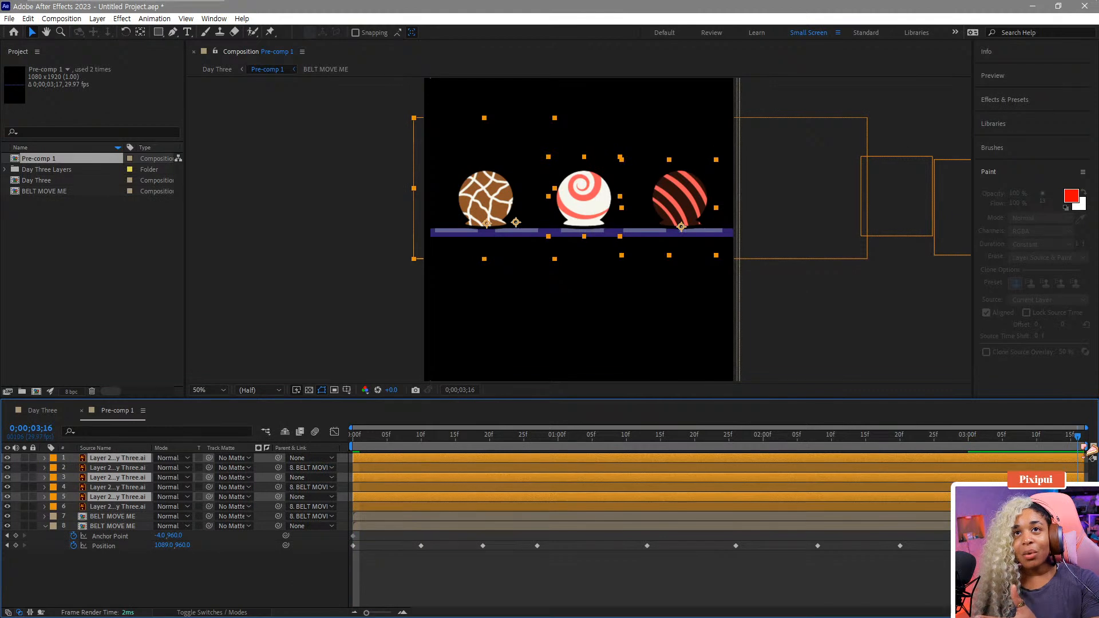
drag(279, 480, 175, 527)
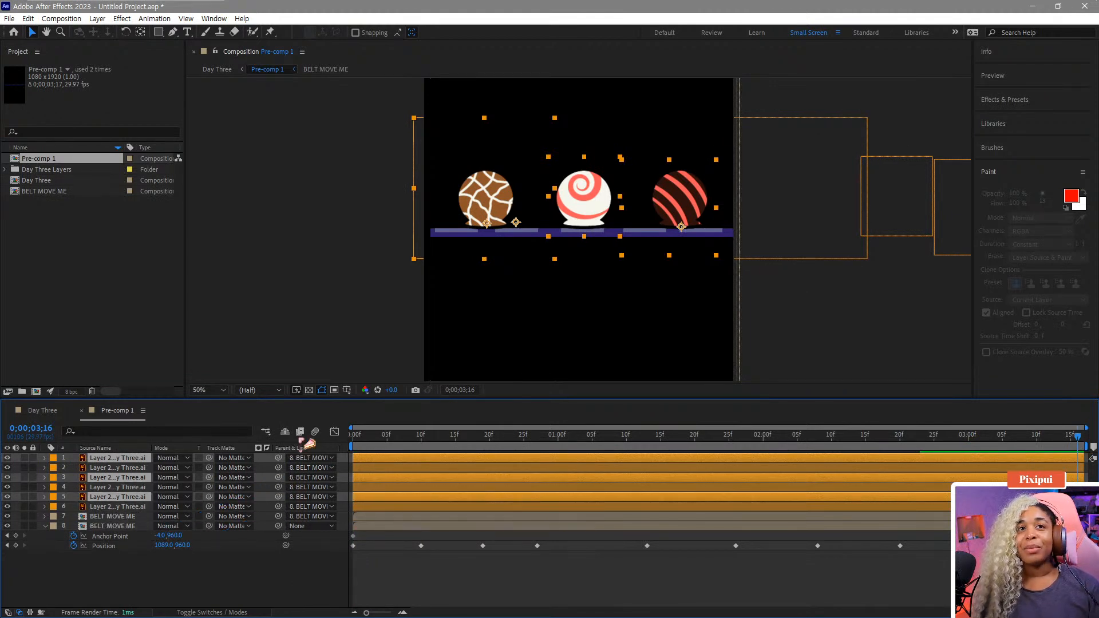
Return to the Day Three composition and hide the original chocolate Layers 23, 24 and 25
click(42, 411)
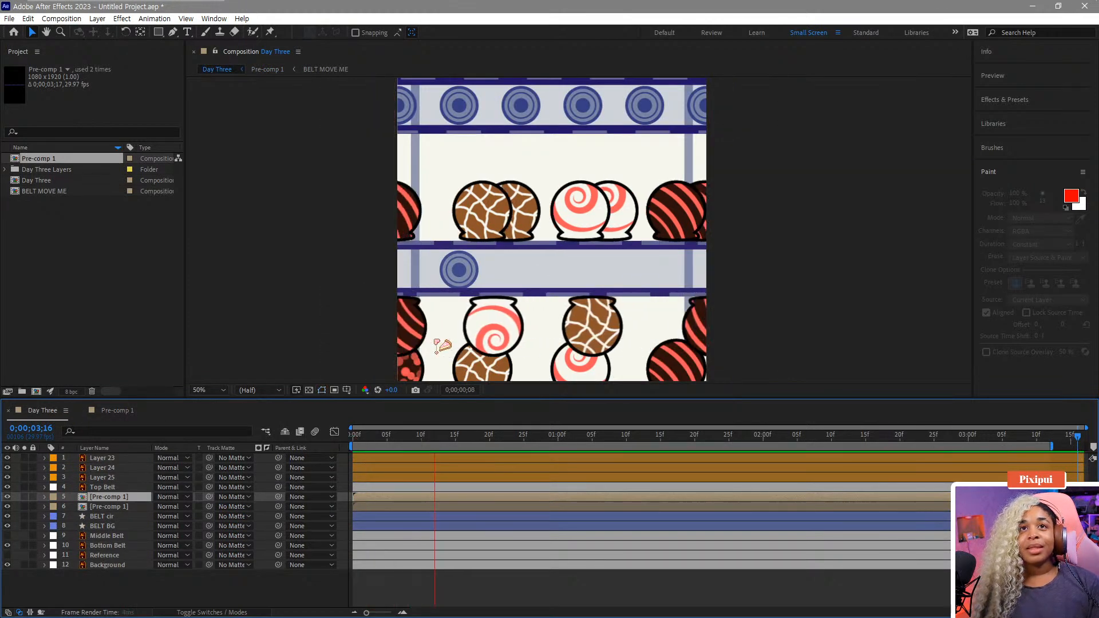
key(space)
drag(8, 478, 7, 458)
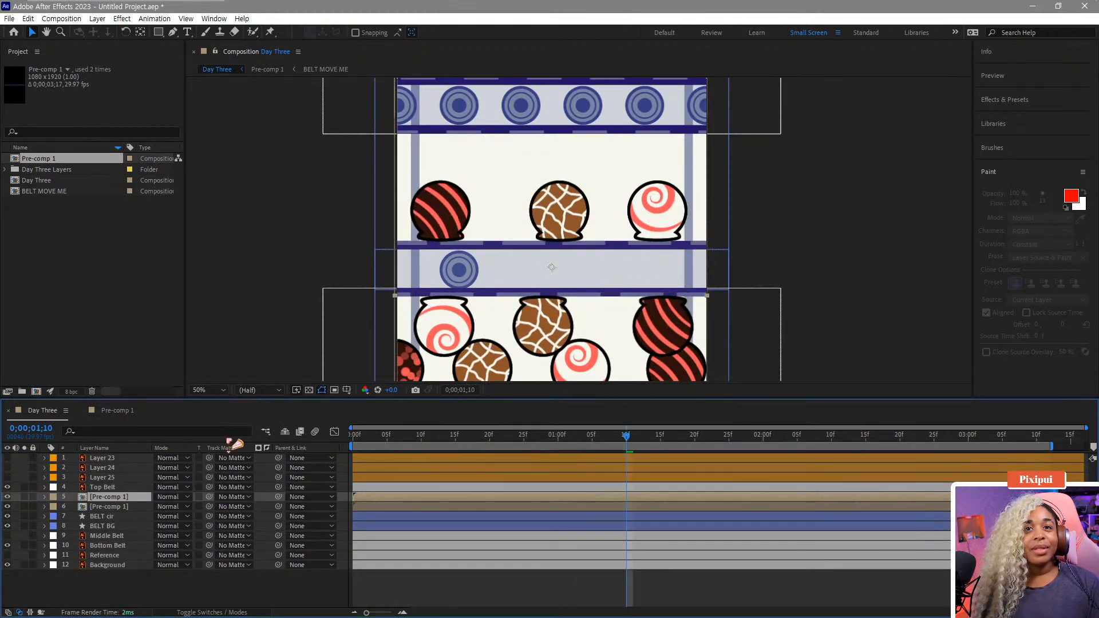
Preview the chocolates moving on the middle belt, including within the whole Day Three artwork
key(space)
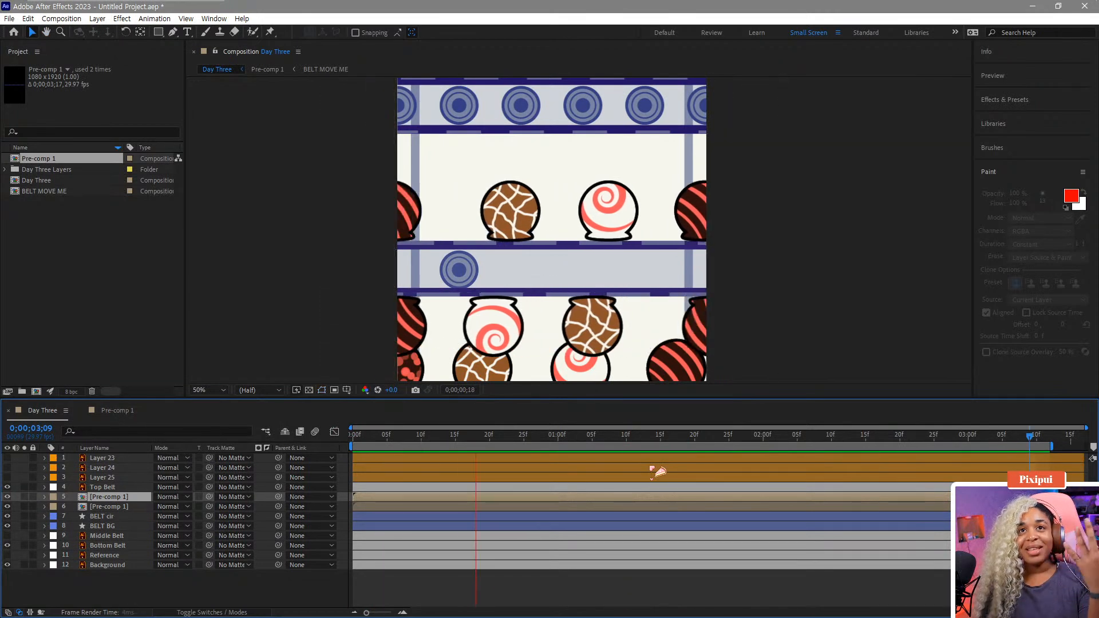
key(space)
scroll(559, 275, down, 1)
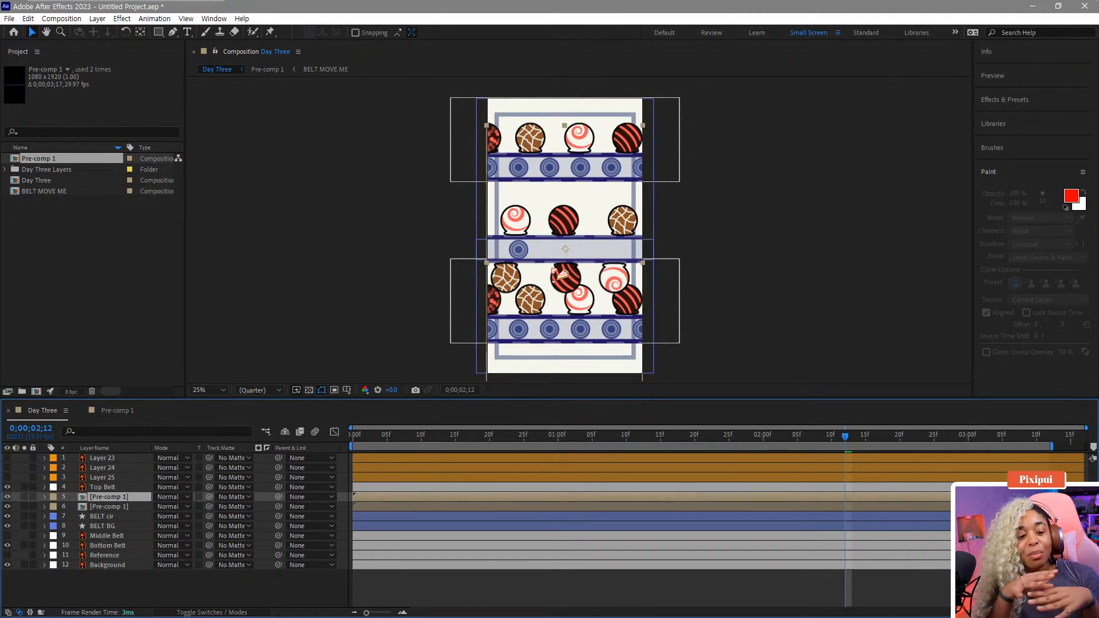
key(space)
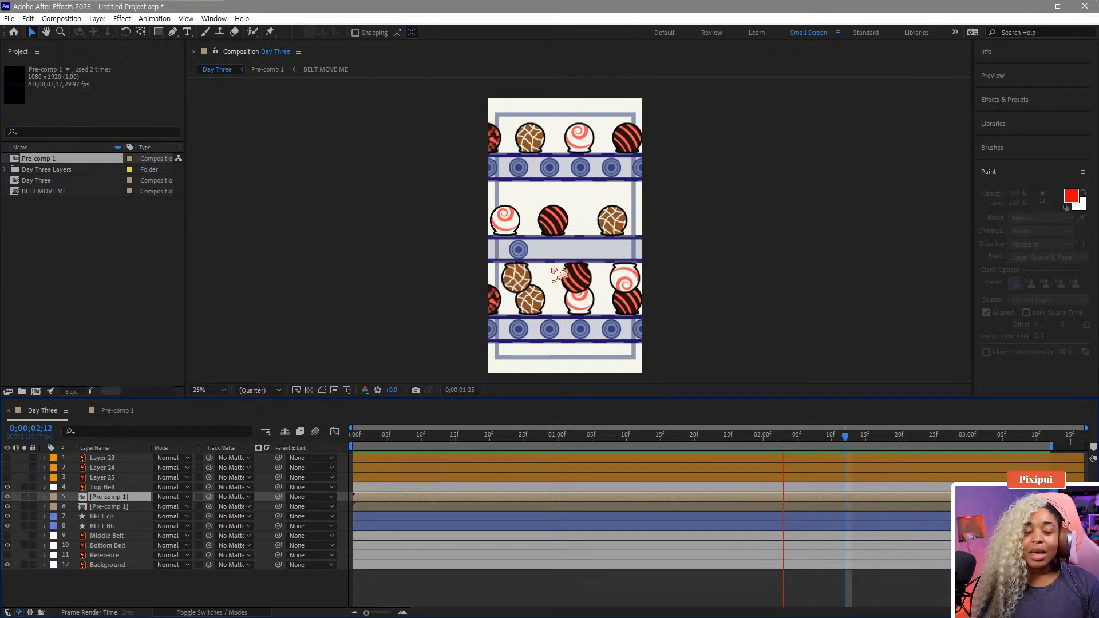
key(space)
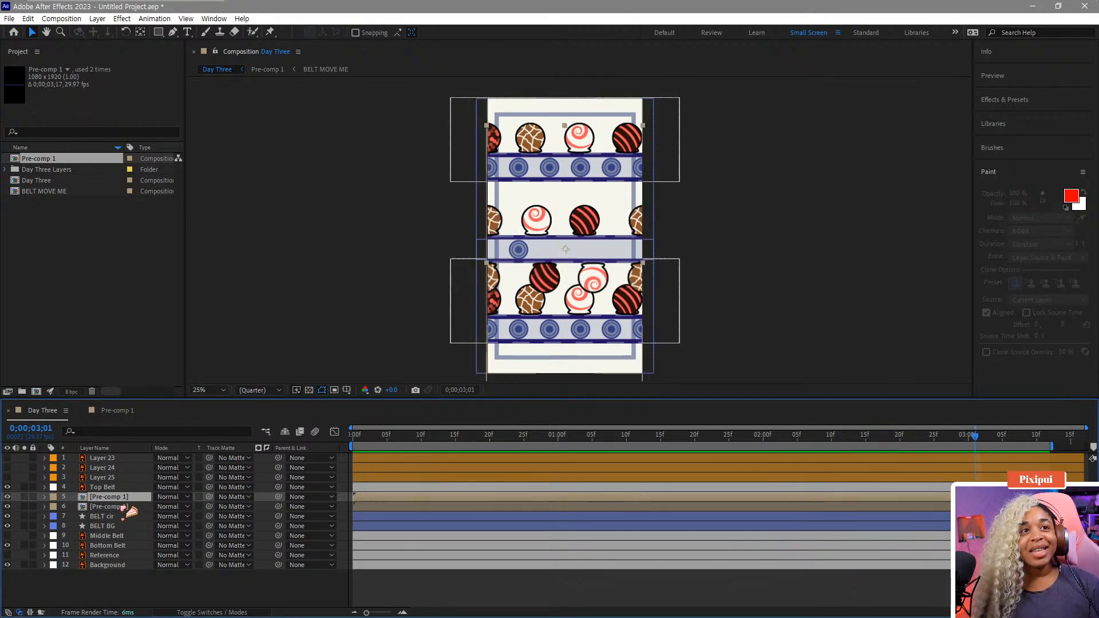
Open Day three CONVERYOR BELT EXAMPLE ONLY.aep without saving the current project and preview its Day Three composition
click(95, 312)
key(ctrl+alt+n)
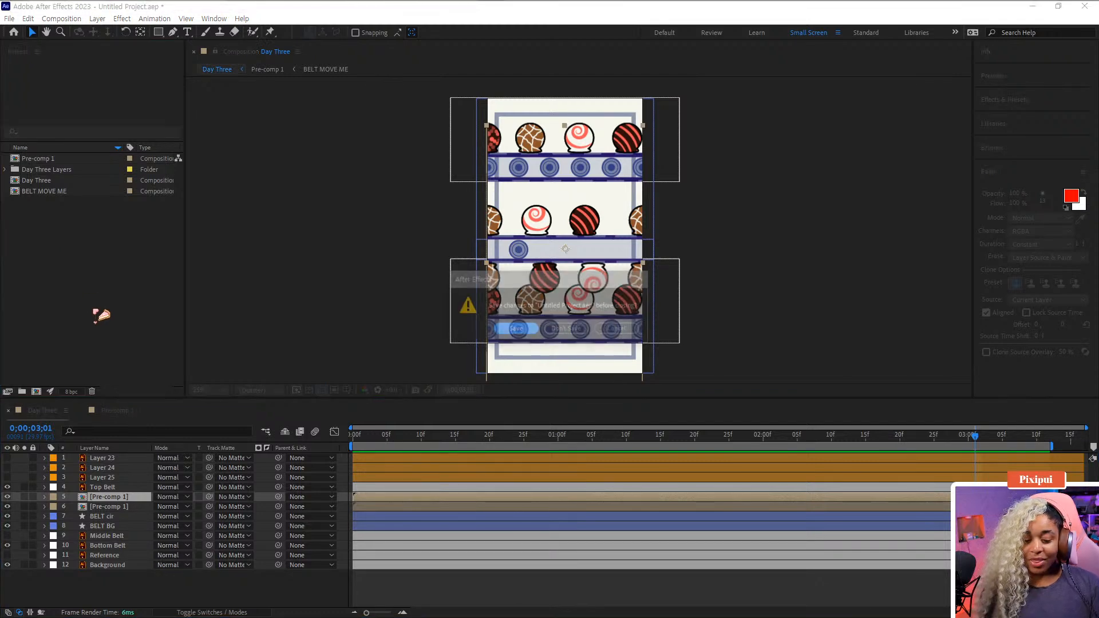
click(561, 330)
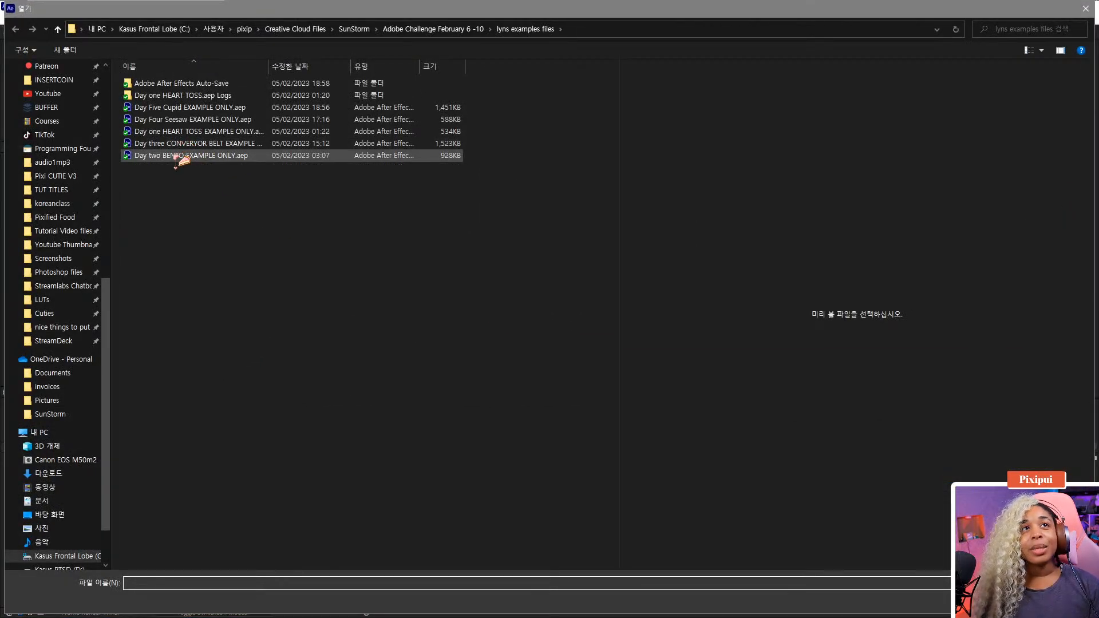
double_click(195, 143)
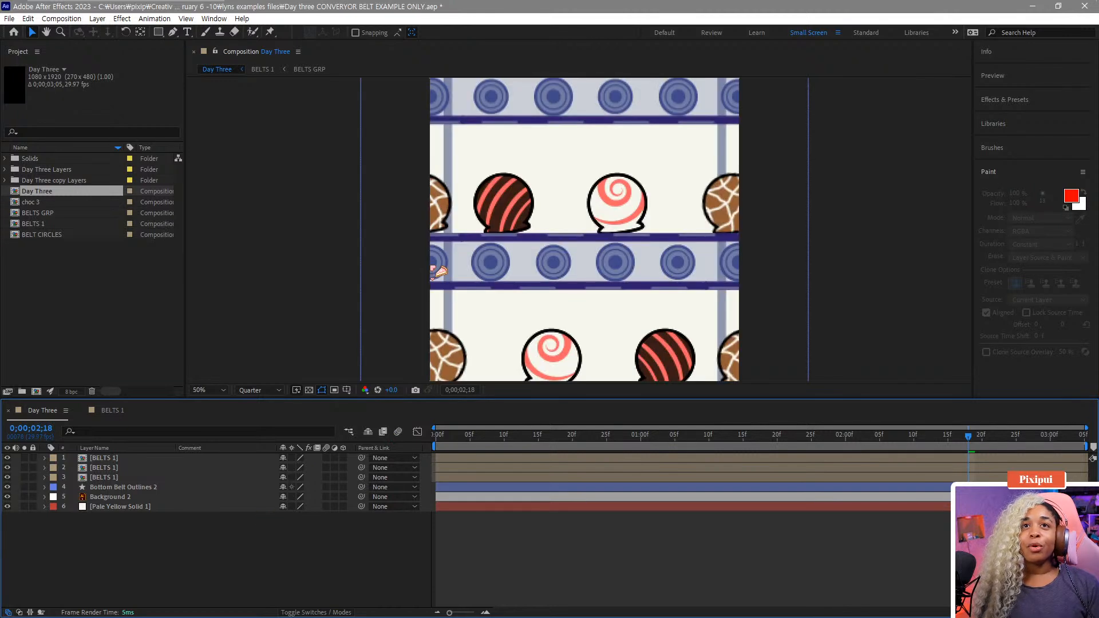
key(space)
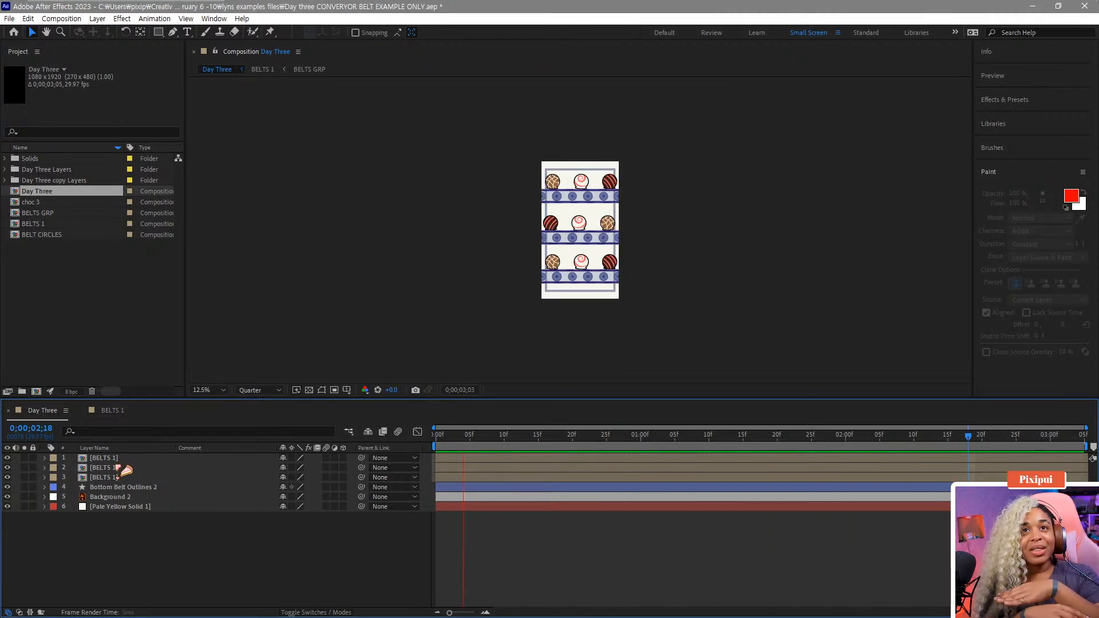
key(period)
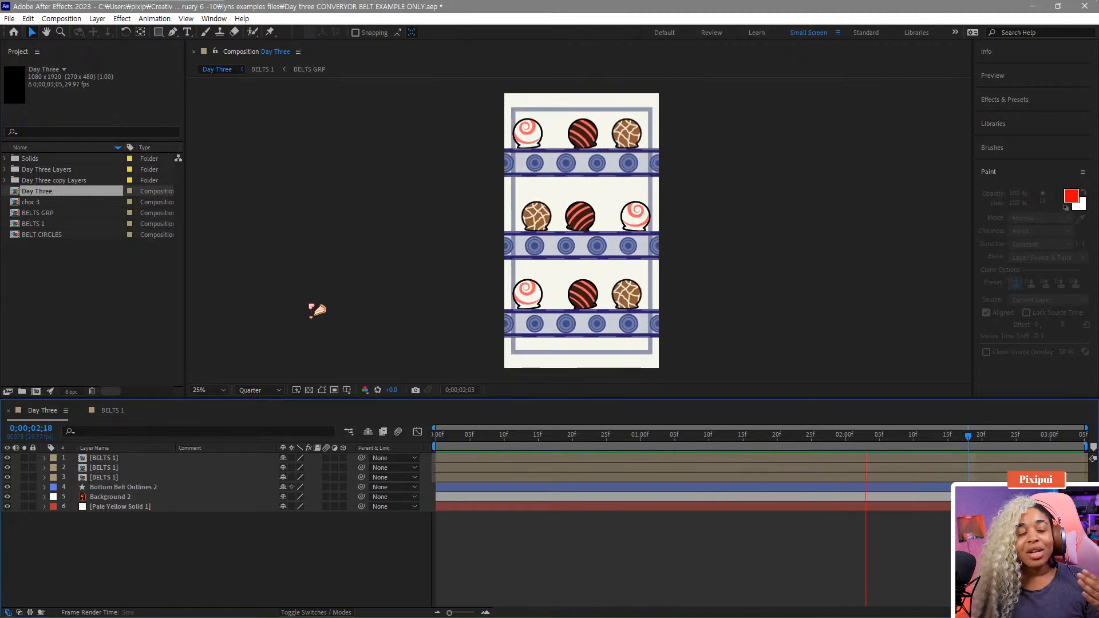